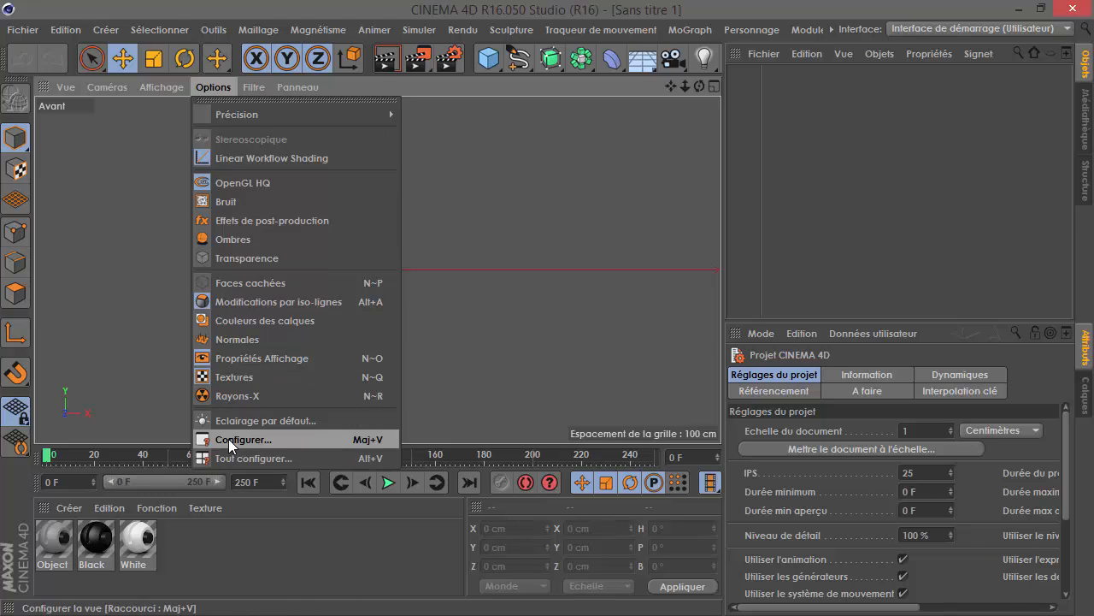
Load Capture.JPG from the Tuto 04 folder as the front view's background image.
click(229, 440)
click(1015, 373)
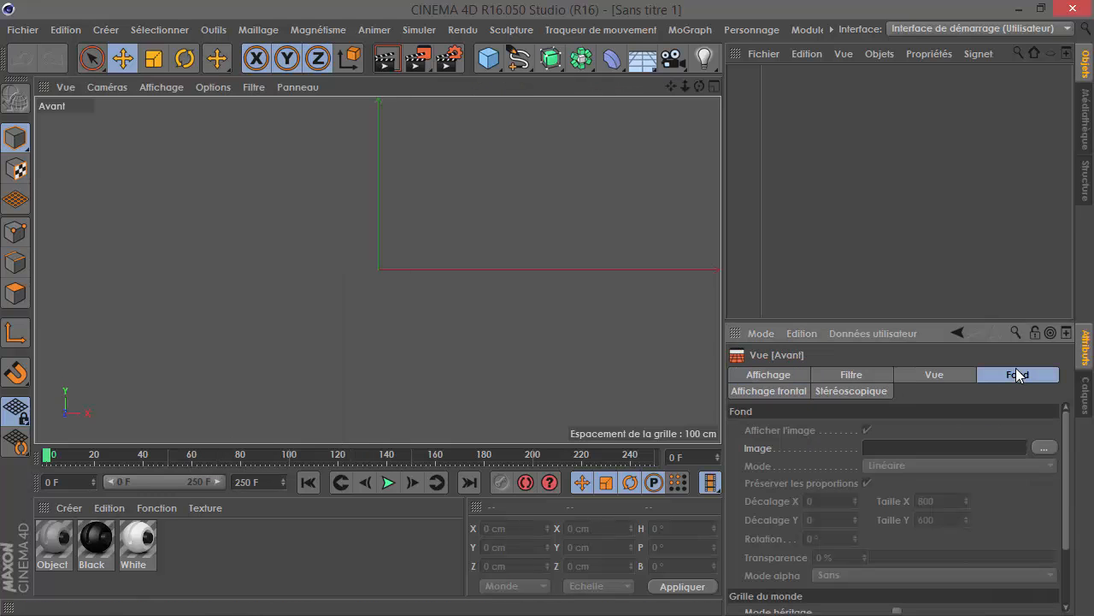
click(1049, 447)
click(72, 179)
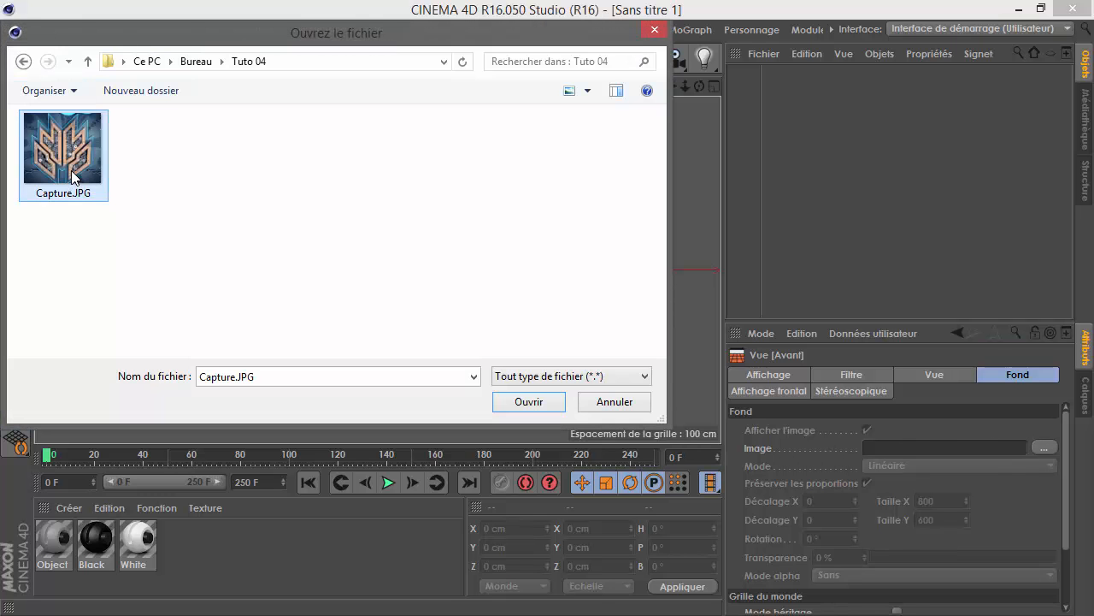
double_click(72, 178)
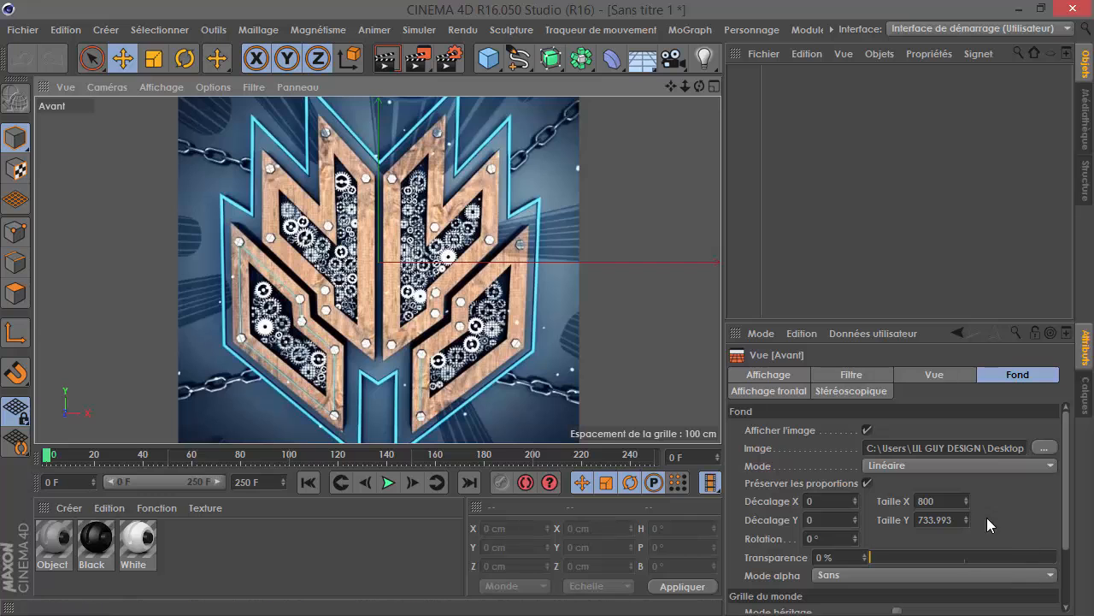
Set the transparency of the front view's background image to 81 %.
drag(963, 556, 1029, 559)
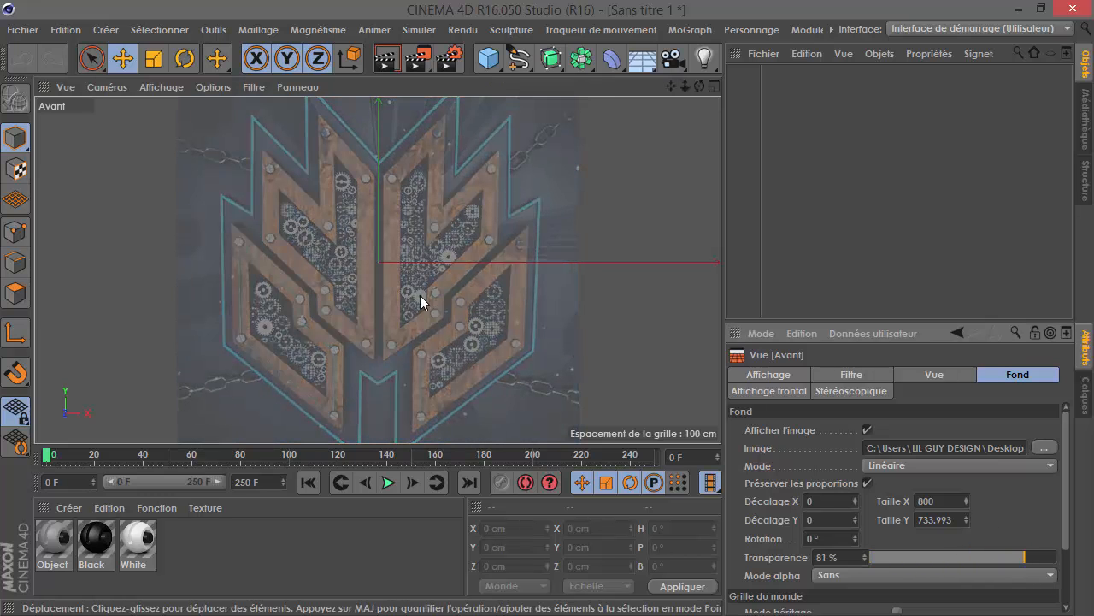
scroll(419, 294, up, 3)
scroll(372, 265, down, 2)
scroll(359, 146, up, 1)
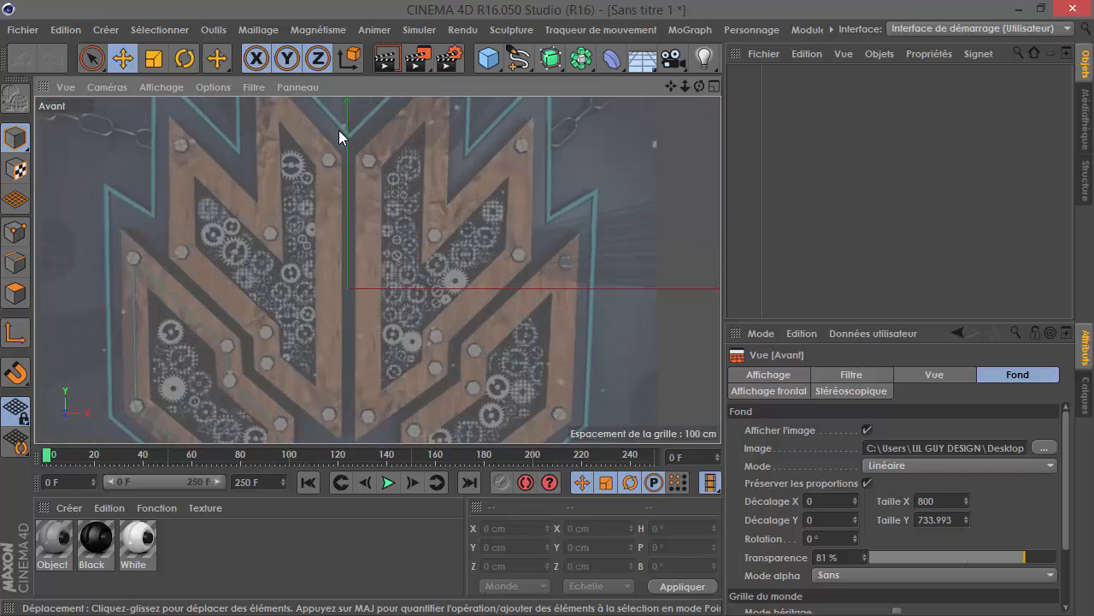
scroll(403, 176, down, 1)
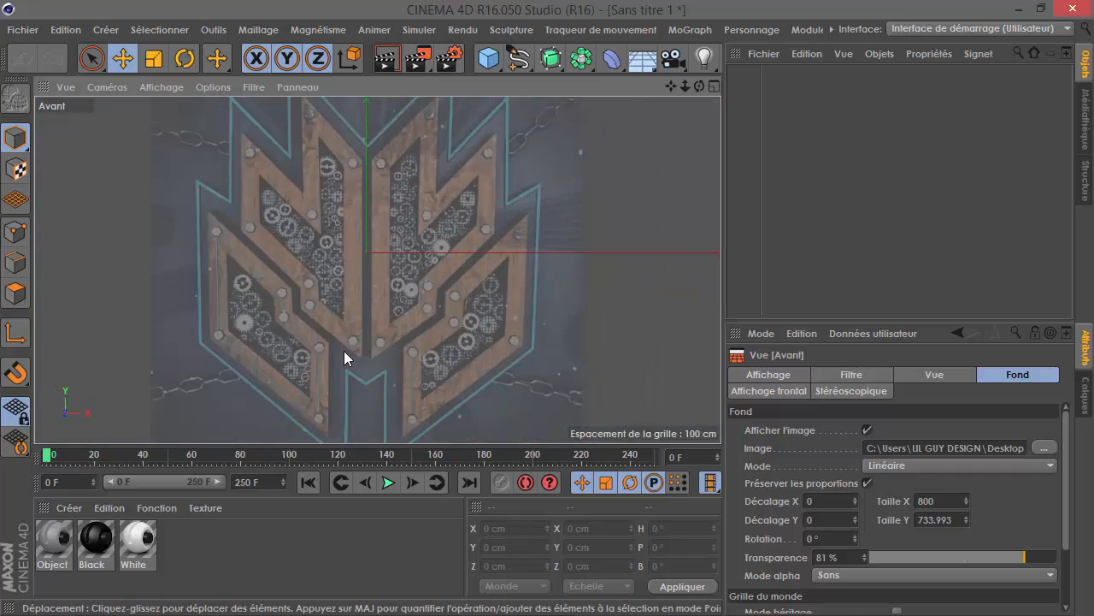
scroll(376, 282, down, 1)
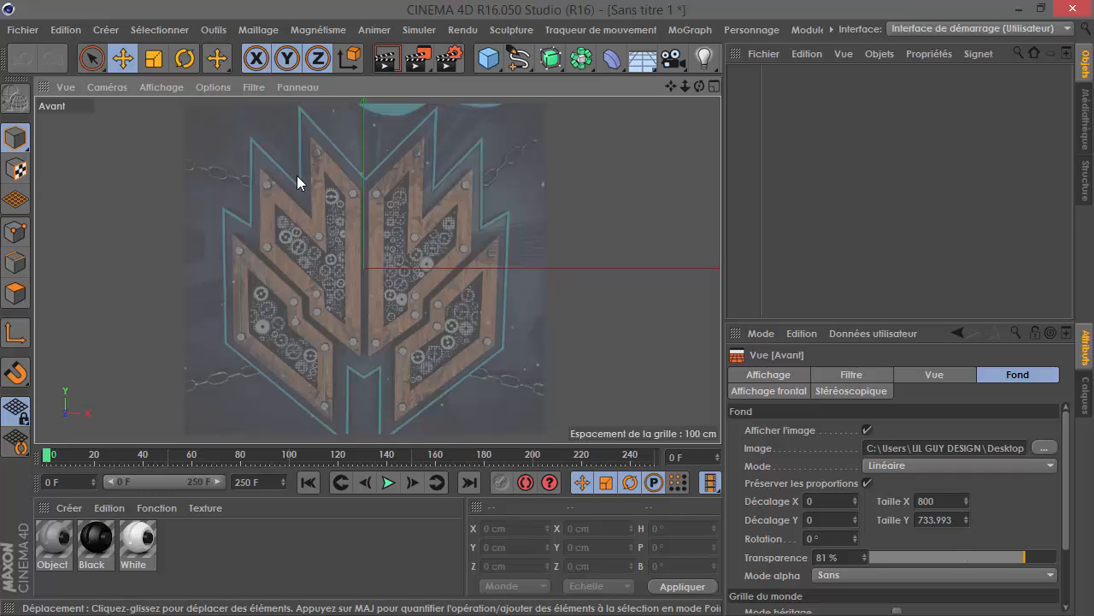
Trace the outer contour of the emblem's upper-left wooden frame with an eight-point linear spline, deleting the misplaced extra point.
click(518, 59)
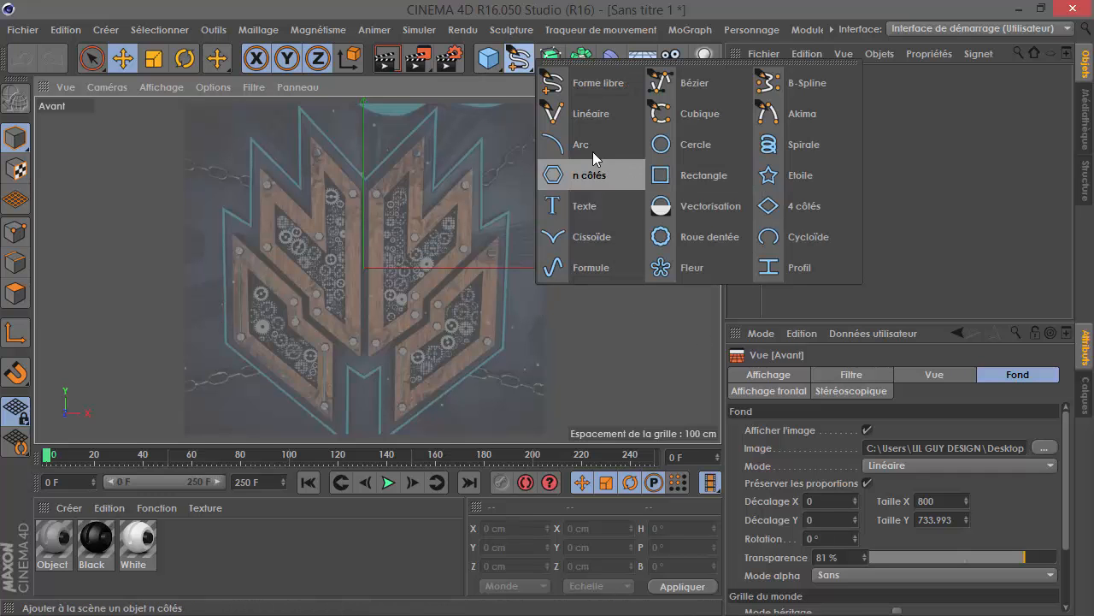
click(563, 111)
scroll(313, 141, up, 3)
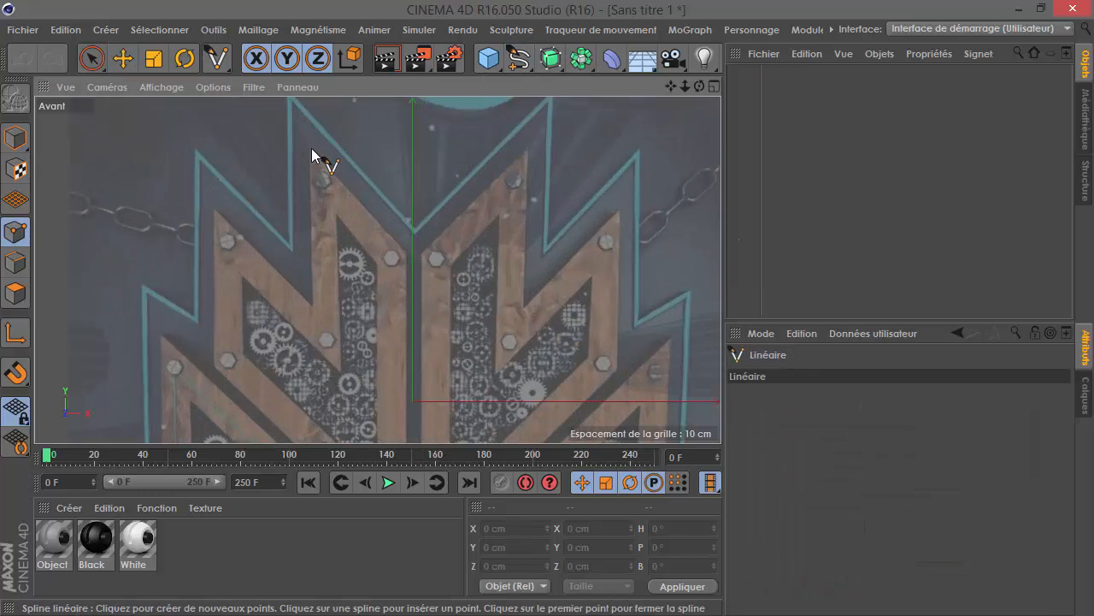
click(311, 148)
click(409, 253)
scroll(410, 207, down, 3)
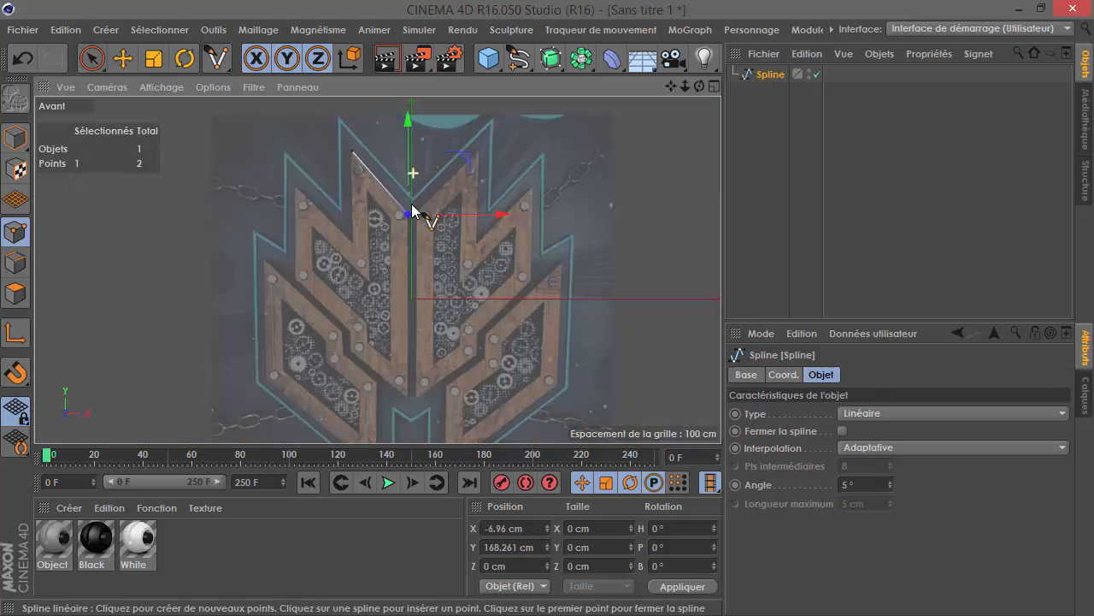
click(408, 394)
click(353, 346)
click(353, 333)
click(295, 279)
click(295, 187)
click(354, 238)
click(338, 150)
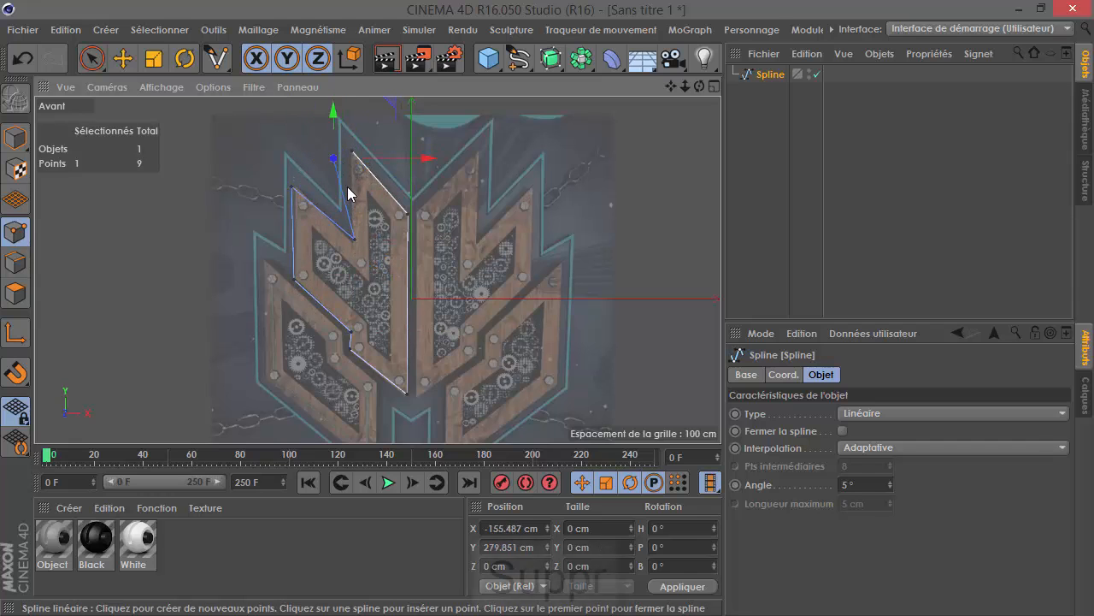
key(Delete)
Trace the outer contour of the lower-left wooden frame with a second, closed linear spline.
scroll(372, 102, down, 6)
scroll(375, 377, up, 7)
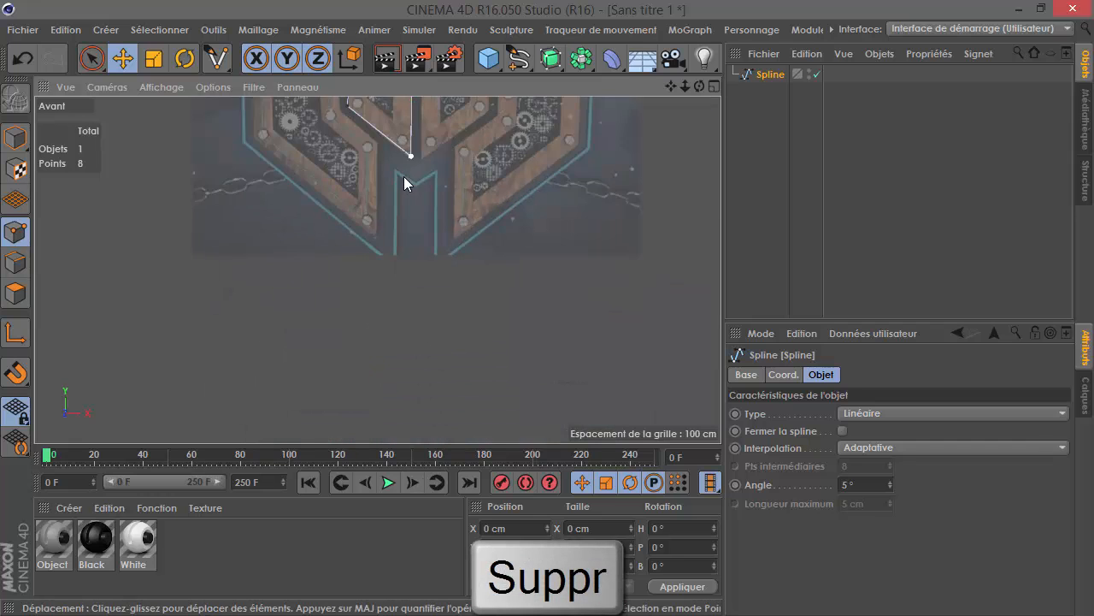
scroll(401, 174, down, 2)
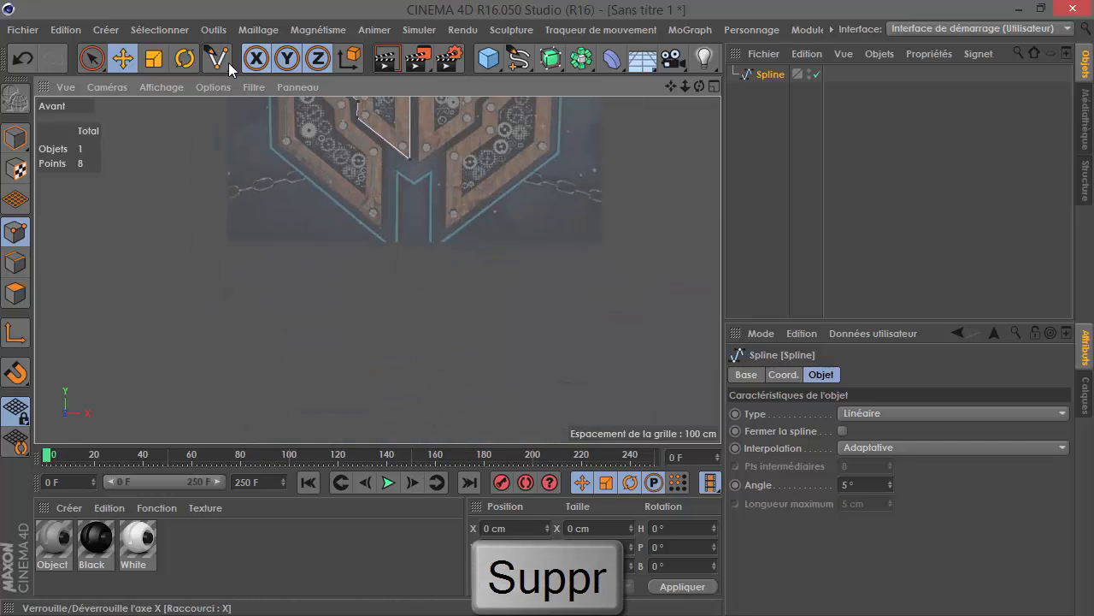
click(218, 58)
click(382, 150)
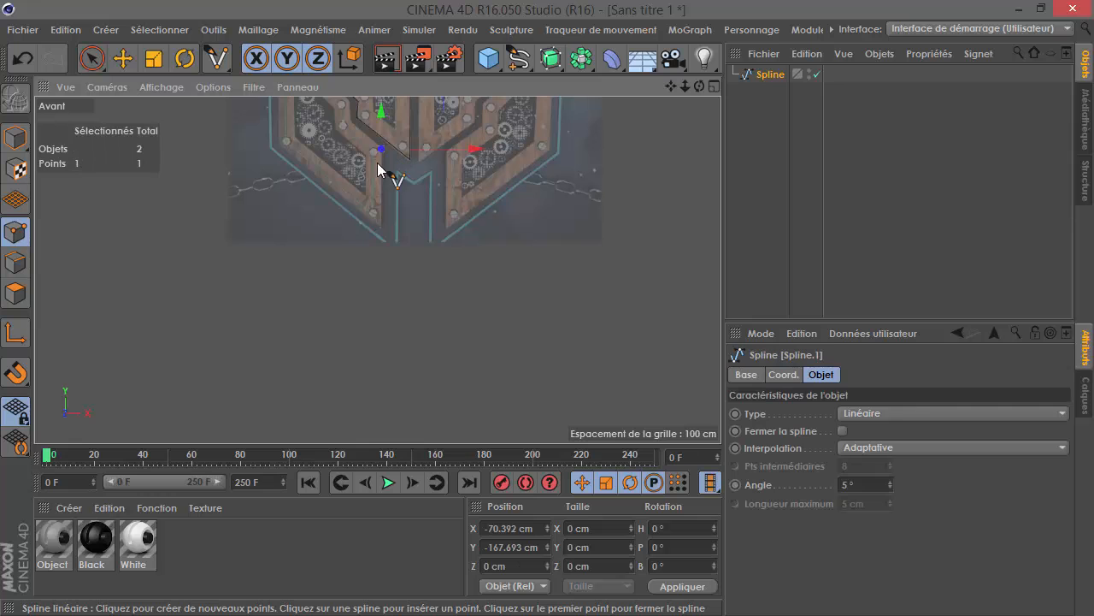
click(280, 151)
scroll(336, 237, up, 8)
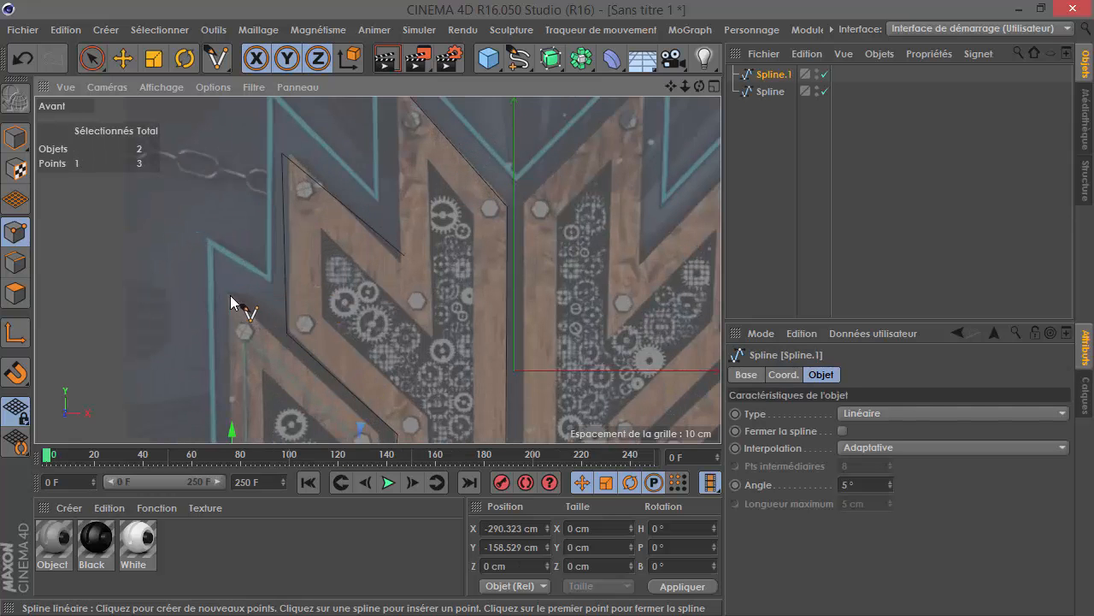
click(231, 304)
scroll(252, 295, down, 8)
click(316, 341)
click(314, 364)
click(352, 401)
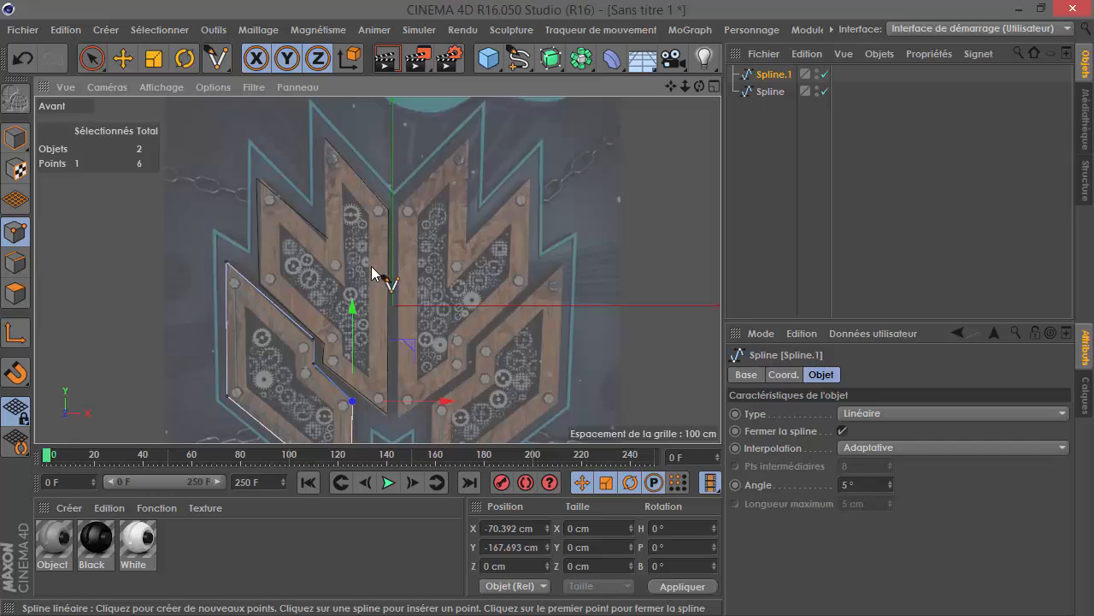
Select both splines and turn on the close-spline option (Fermer la spline) for them.
click(765, 154)
key(ctrl+a)
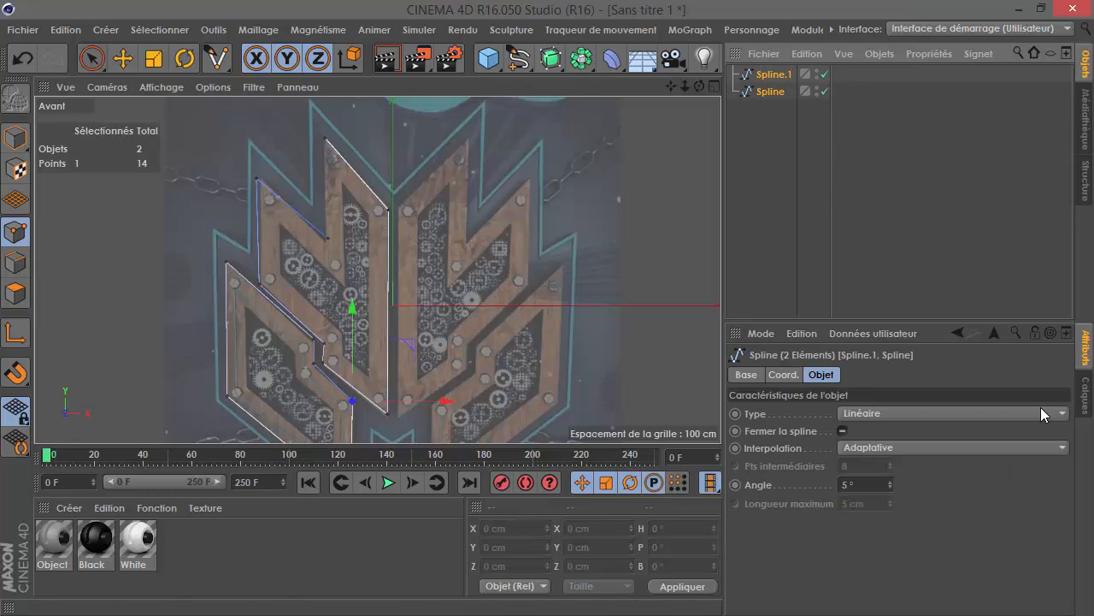
click(842, 431)
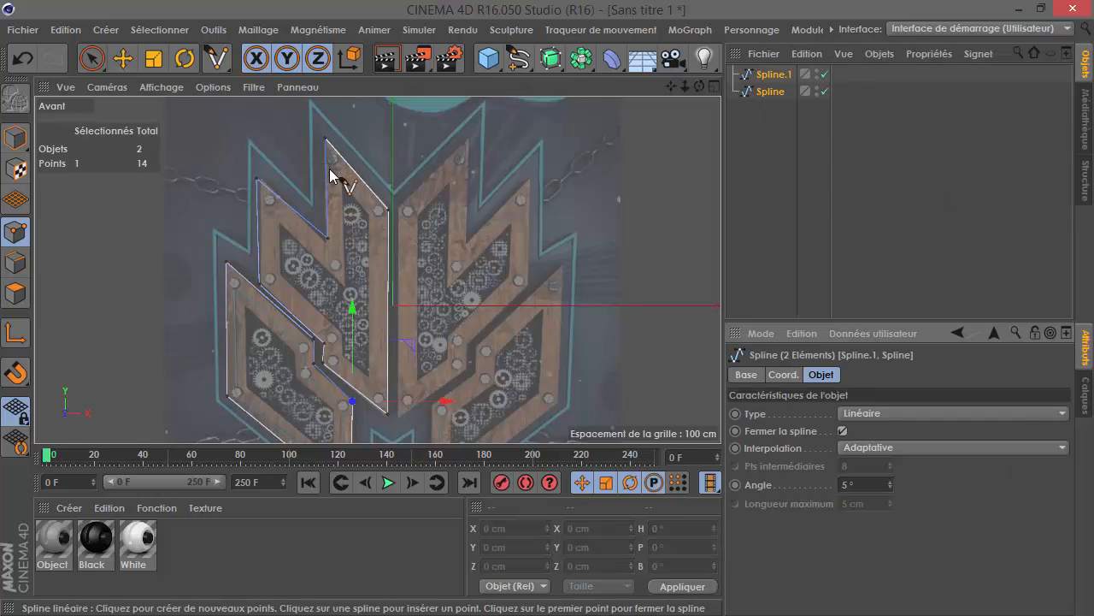
Select the two end points of the upper frame's inner vertical edge with the live selection tool.
scroll(477, 213, down, 3)
click(91, 58)
scroll(378, 142, up, 4)
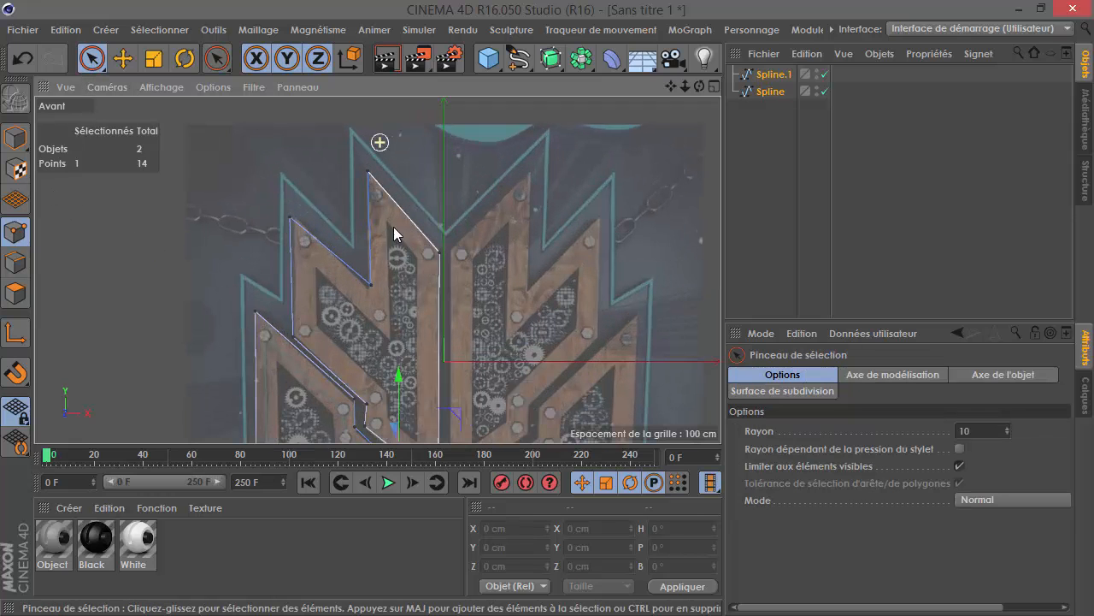
scroll(162, 129, down, 3)
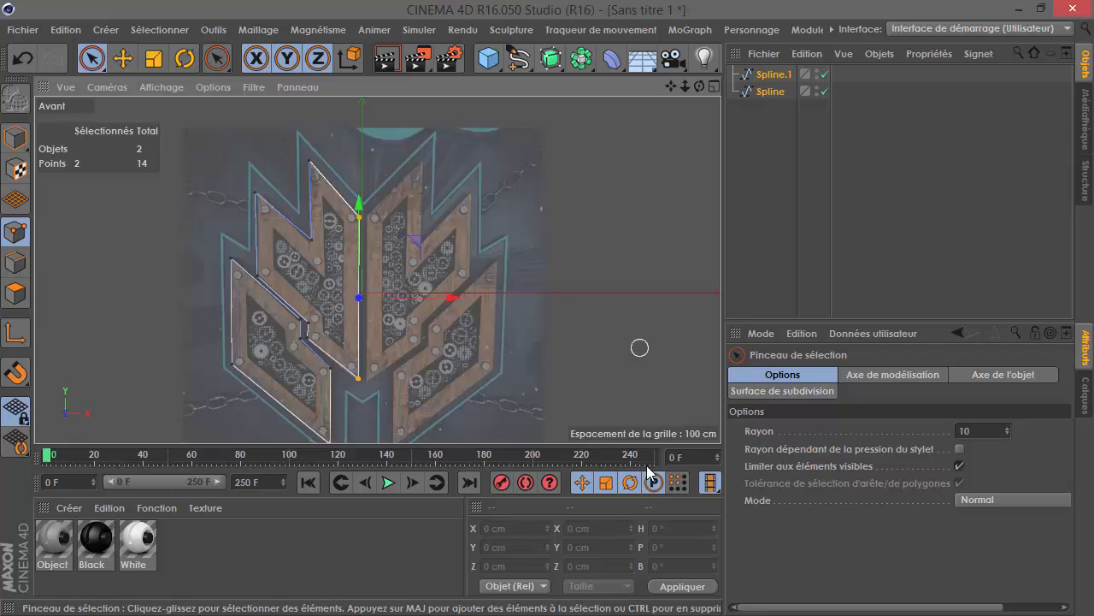
Connect the two frame splines into a single spline object and delete the originals.
click(771, 77)
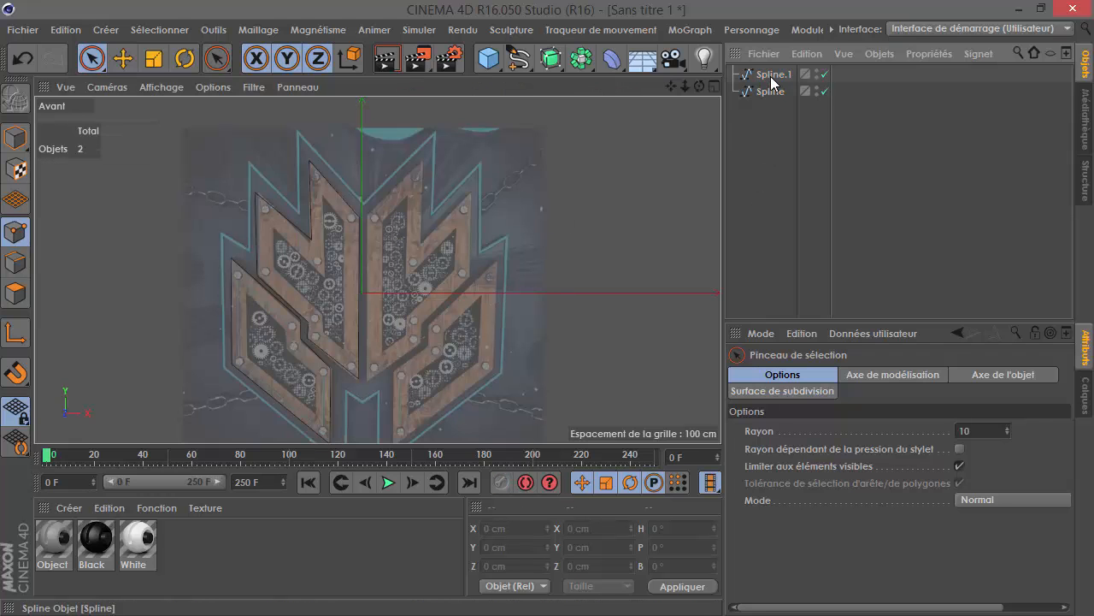
ctrl+click(770, 91)
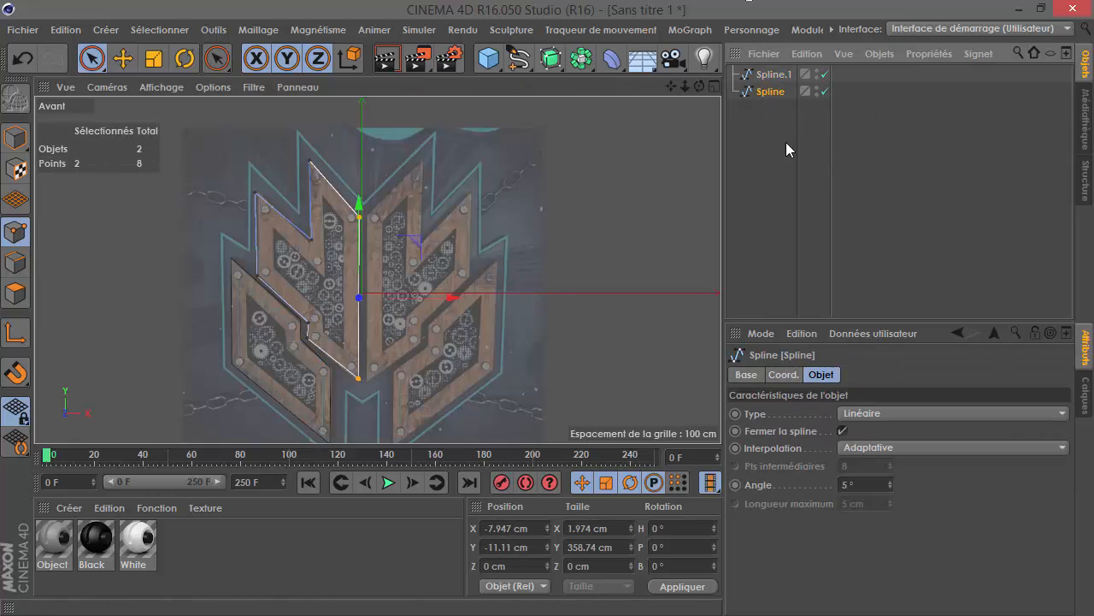
click(764, 171)
drag(764, 171, 775, 70)
click(886, 54)
click(932, 224)
click(761, 187)
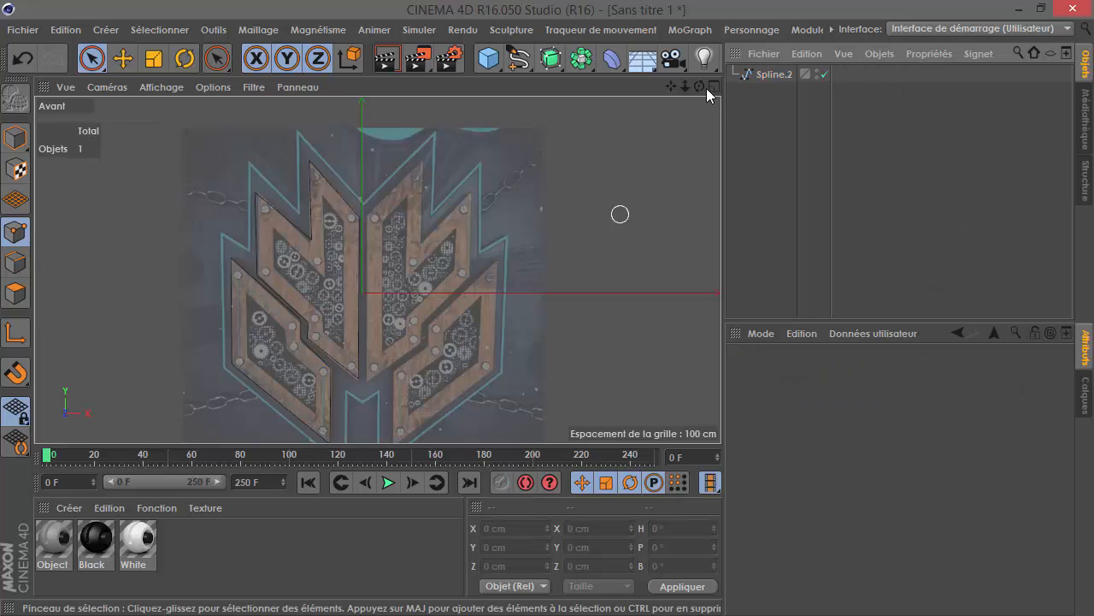
Align the two points of the upper frame's inner vertical edge by setting their X size to 0 cm.
click(765, 76)
click(444, 225)
drag(360, 380, 360, 210)
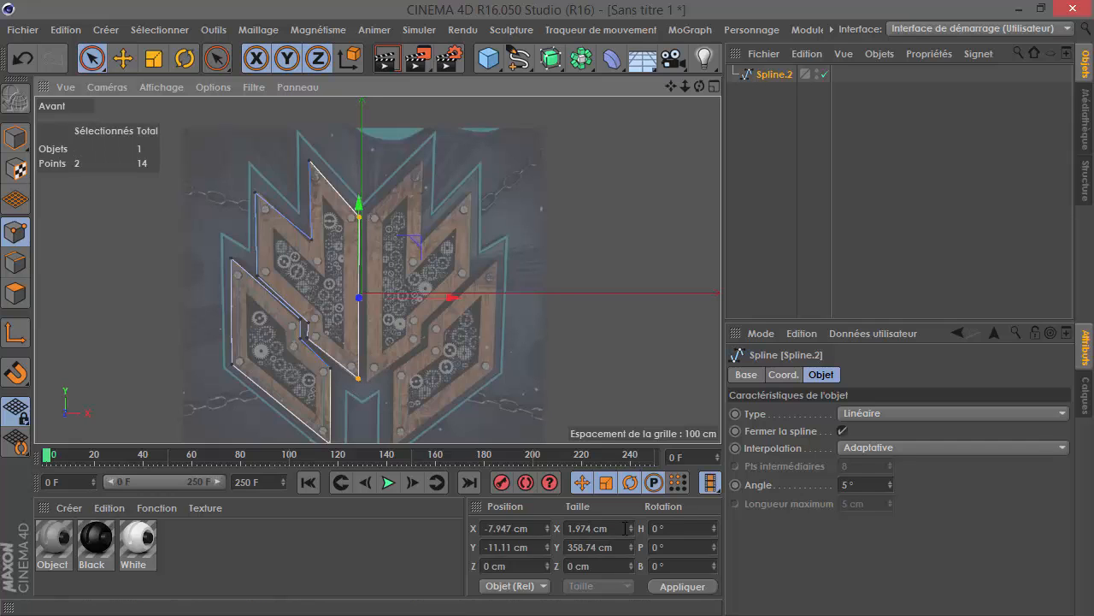
double_click(599, 527)
text(0)
click(682, 586)
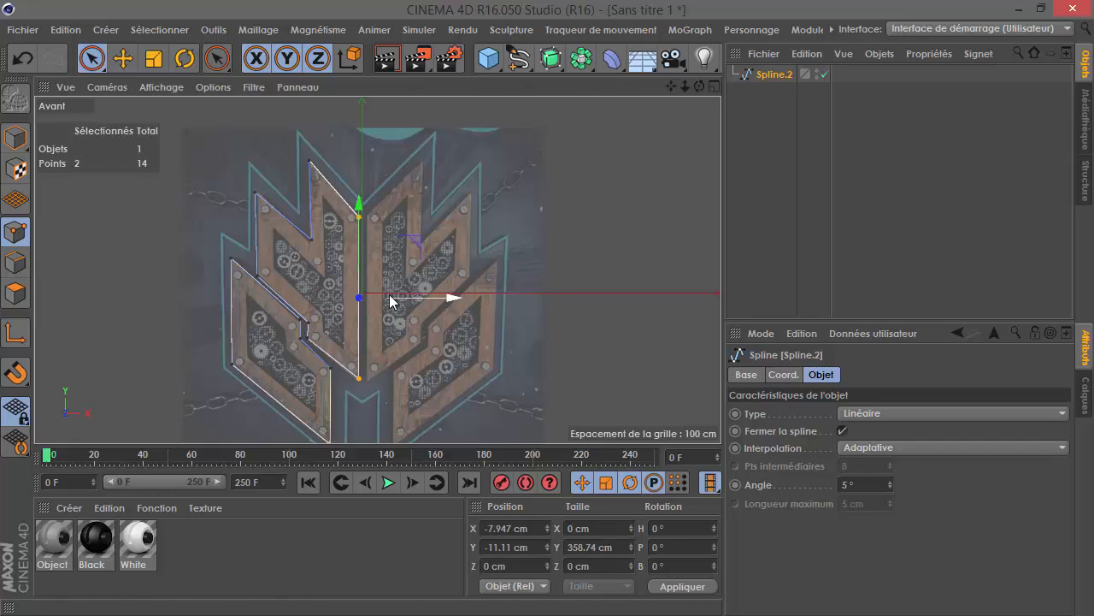
Align the upper frame's four points along the tall spike's outer edge and lower notch by setting their X size to 0 cm.
click(430, 211)
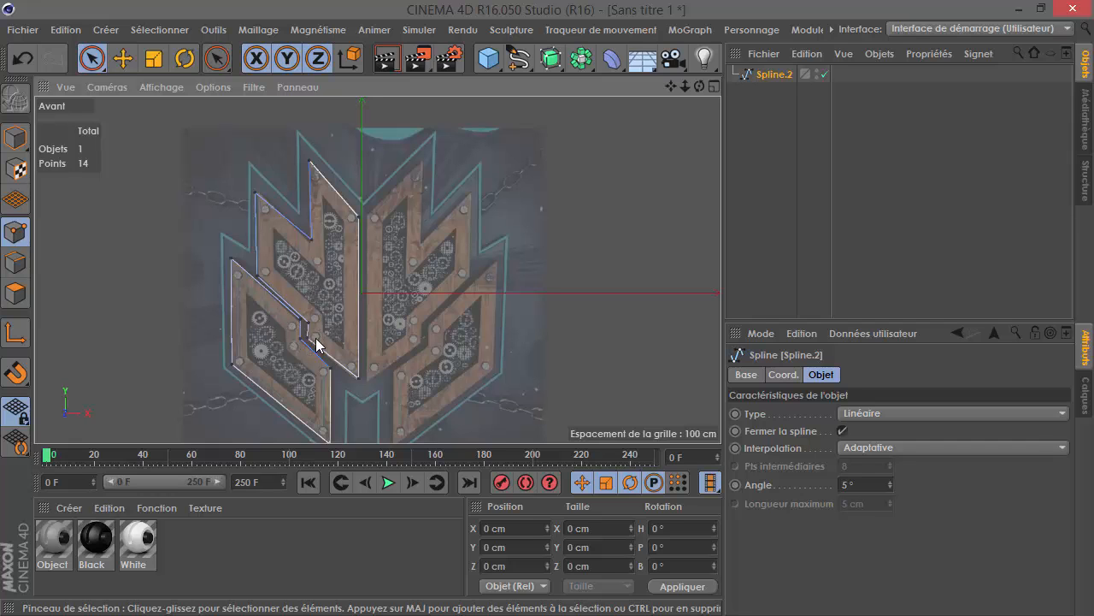
click(310, 326)
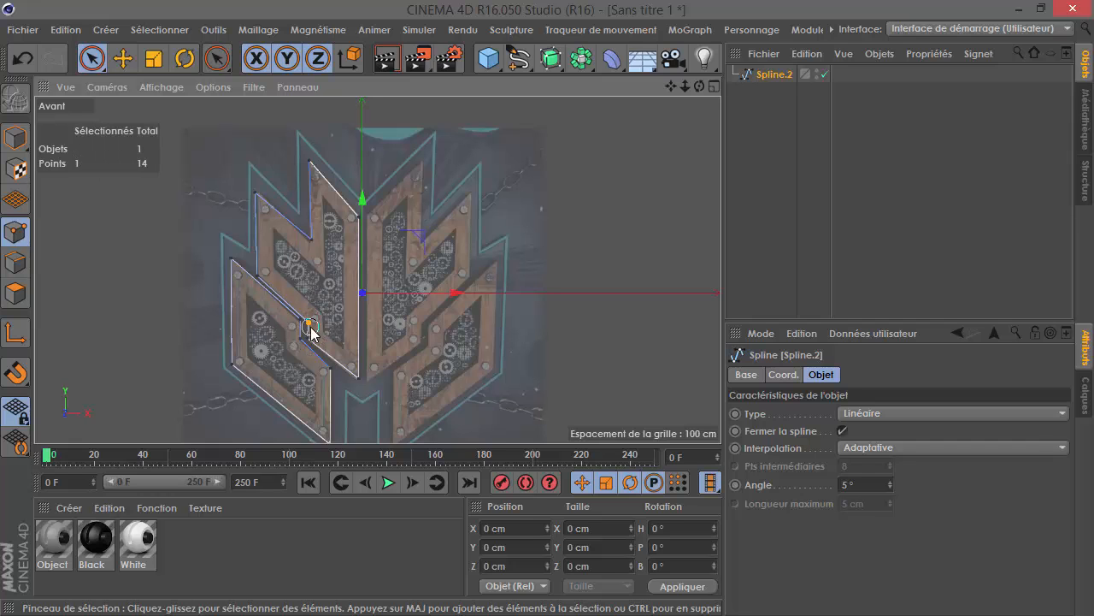
shift+click(311, 158)
double_click(621, 526)
text(0.225)
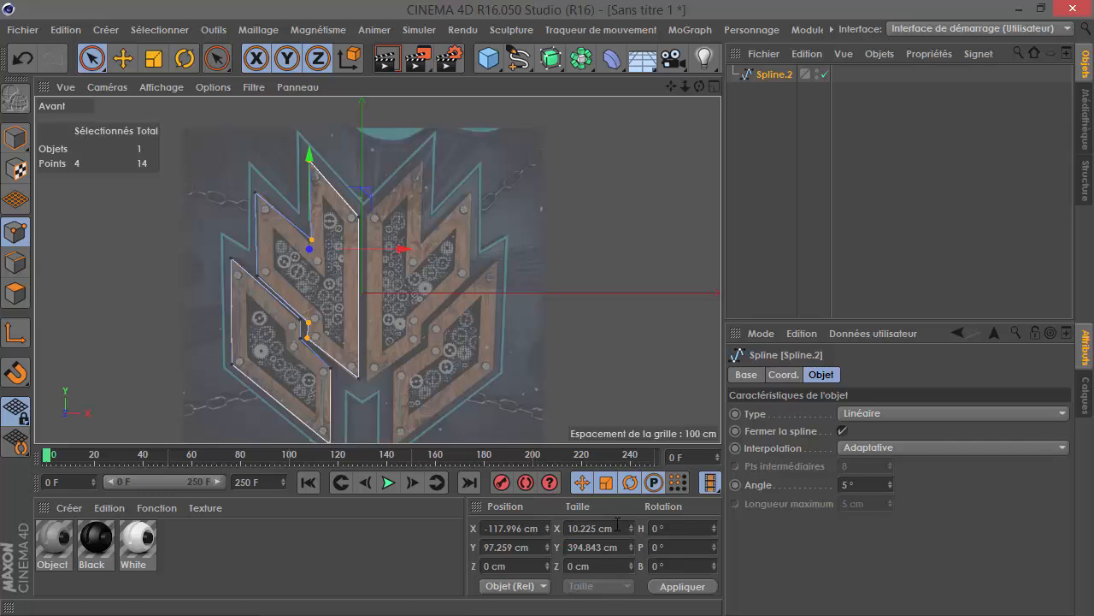
double_click(617, 526)
text(0)
click(682, 586)
Align the two points of the upper frame's outer vertical edge by setting their X size to 0 cm.
scroll(309, 280, up, 3)
click(328, 232)
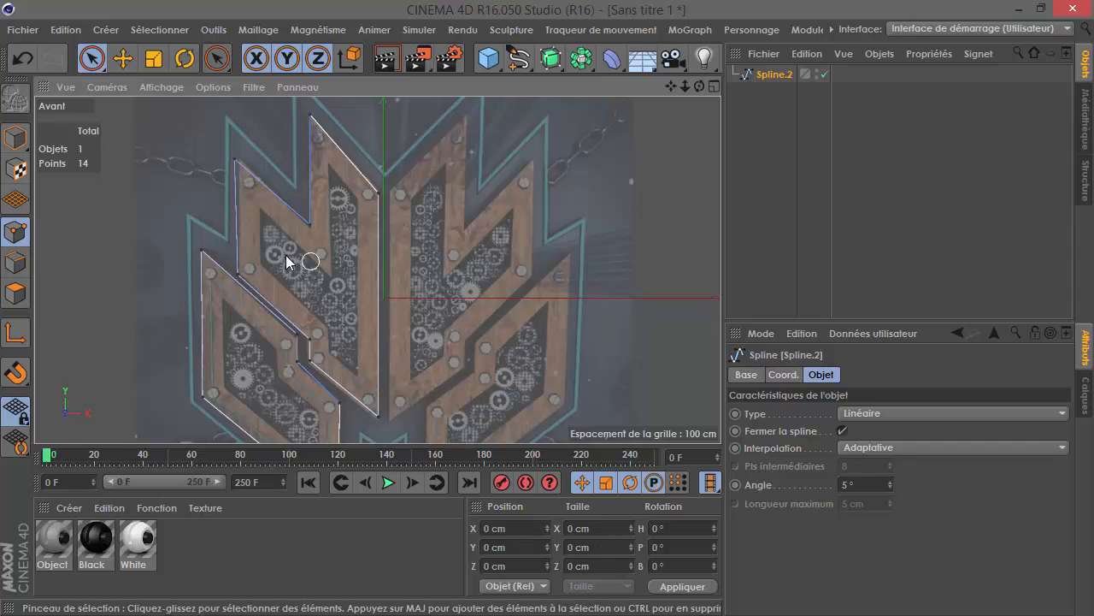
click(237, 150)
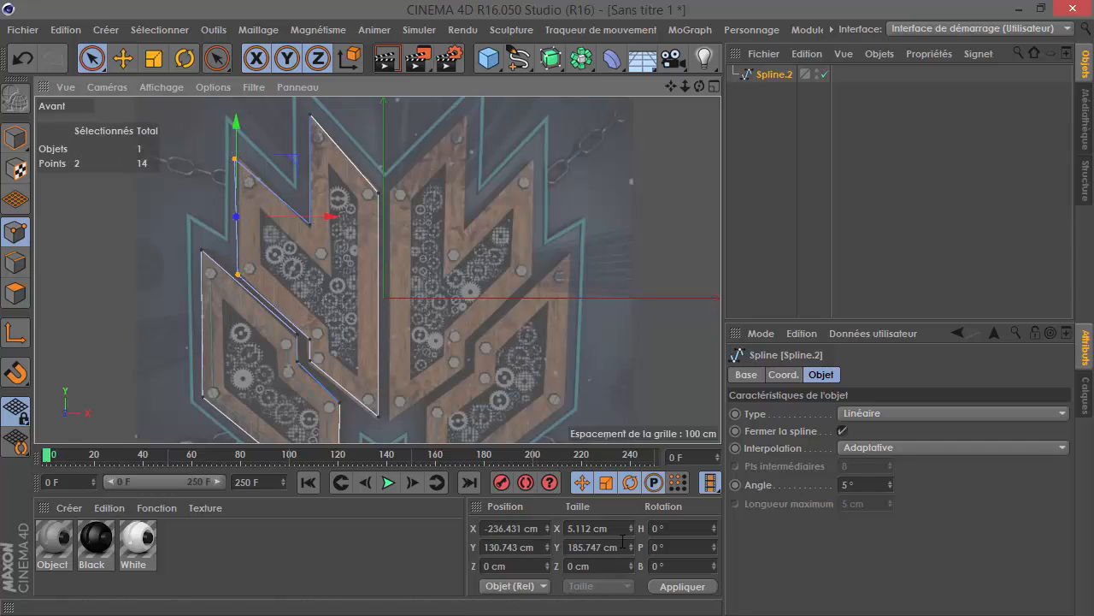
click(590, 528)
text(0)
click(682, 590)
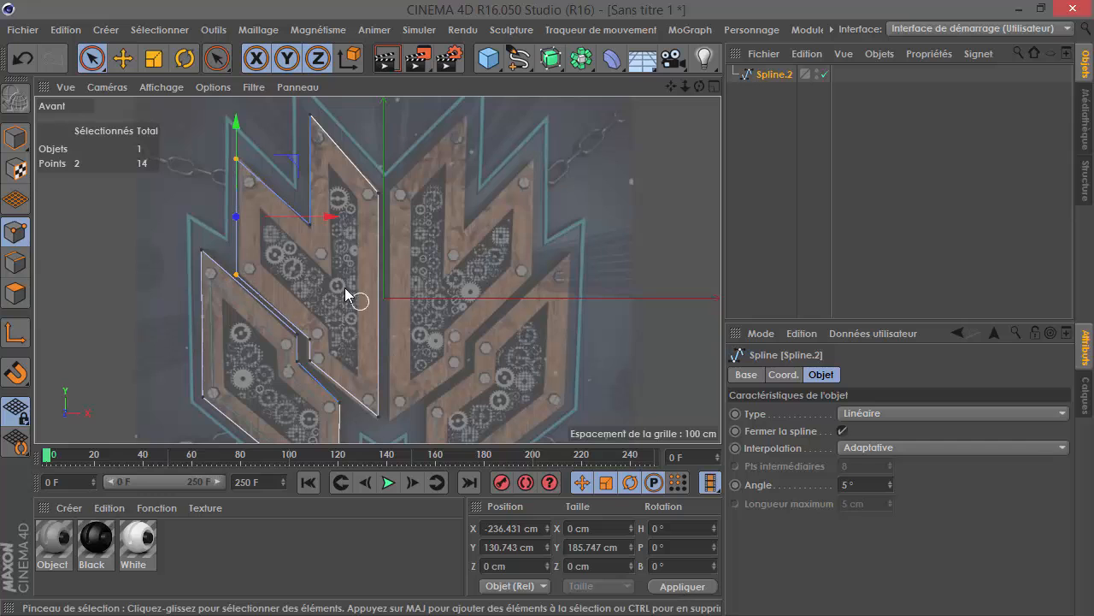
Shift the two points of the upper frame's outer vertical edge slightly inward to match the reference image.
click(286, 257)
scroll(280, 248, up, 3)
click(213, 110)
shift+click(217, 291)
drag(301, 200, 303, 203)
click(384, 244)
Lower the upper frame's inner corner between its two spikes slightly and raise its lower outer corner slightly.
click(323, 211)
drag(330, 143, 330, 153)
click(340, 342)
click(214, 293)
drag(213, 231, 213, 226)
click(310, 341)
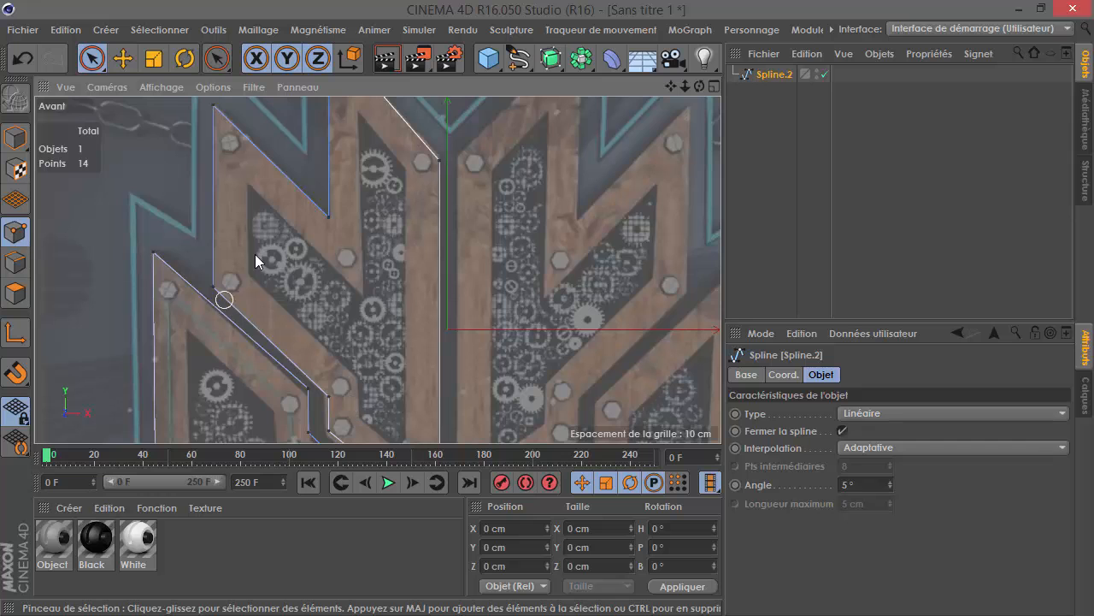
Nudge a corner point at the notch between the two frames slightly downward to match the reference image.
scroll(350, 208, down, 3)
scroll(402, 385, up, 3)
drag(310, 340, 312, 257)
click(427, 419)
click(419, 423)
drag(417, 363, 417, 365)
click(465, 313)
Align the two points of the lower frame's inner vertical edge on the X axis.
scroll(447, 279, down, 6)
scroll(417, 377, up, 3)
click(405, 402)
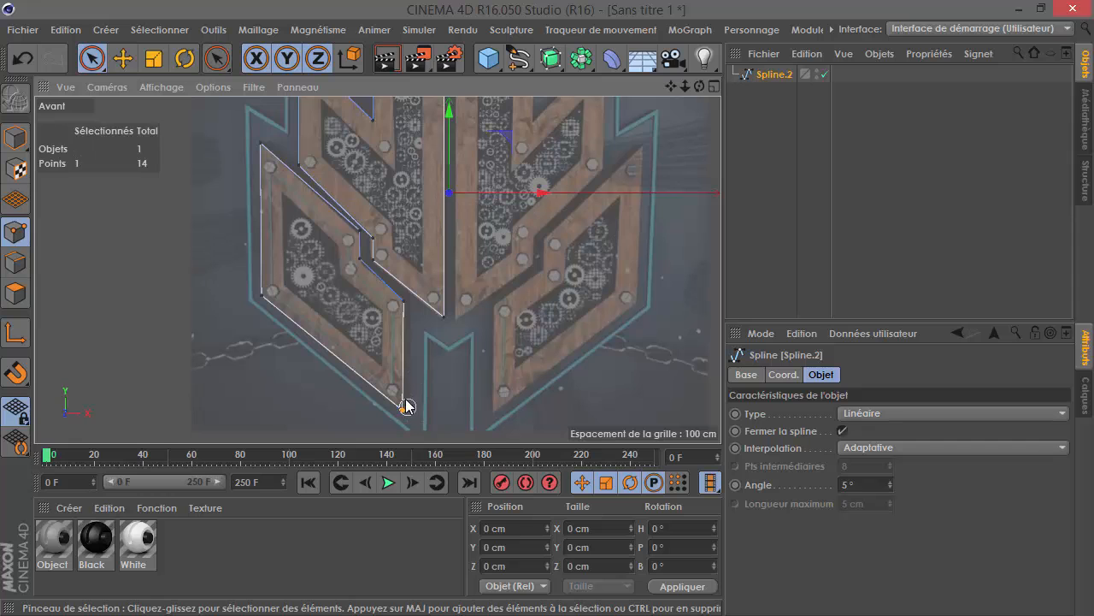
click(575, 532)
click(682, 586)
Align the two points of the lower frame's outer vertical edge by setting their X size to 0 cm.
drag(253, 322, 258, 166)
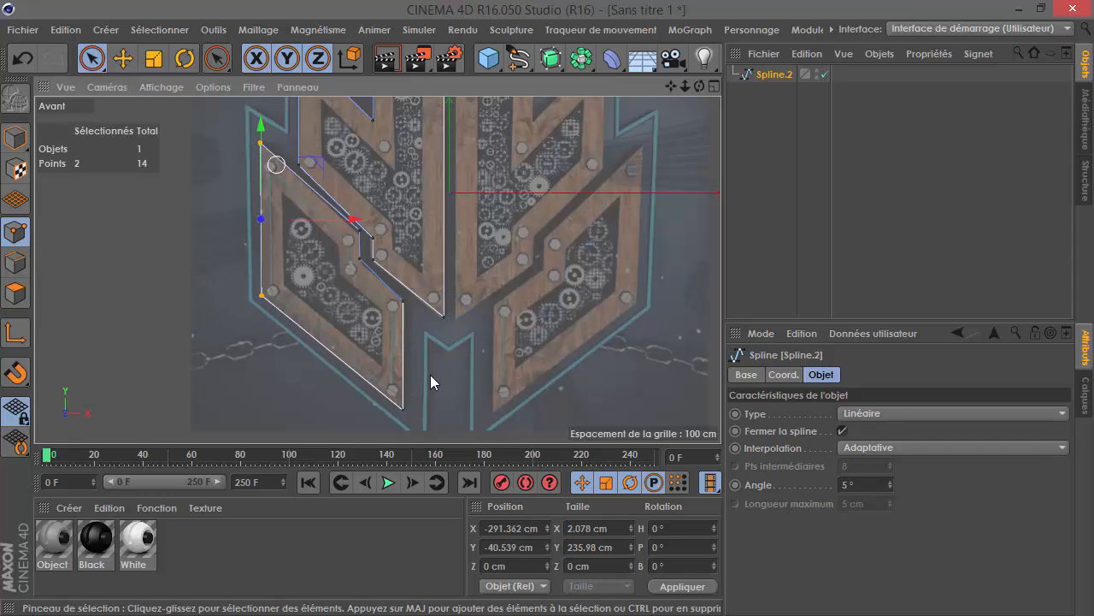
click(579, 529)
text(0)
click(690, 587)
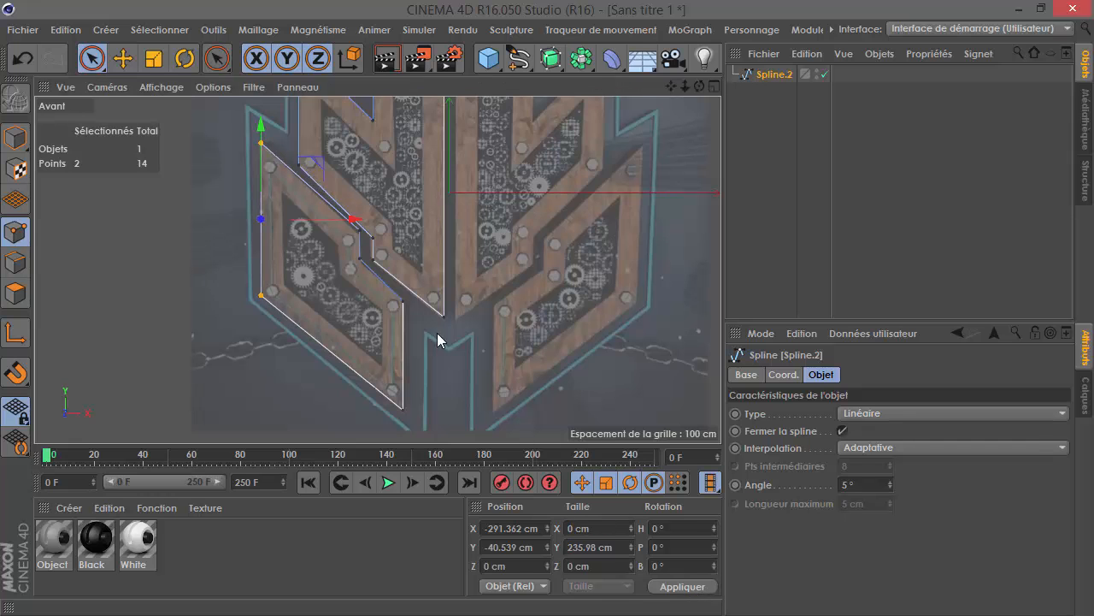
Align the lower frame's point pair on the inner vertical edge by giving it an X size of 0 cm, and clear the selection.
scroll(380, 174, up, 3)
drag(343, 280, 340, 349)
drag(342, 223, 338, 232)
scroll(338, 232, down, 5)
click(492, 390)
mouse_move(419, 307)
mouse_down()
mouse_move(418, 431)
mouse_move(444, 433)
mouse_up()
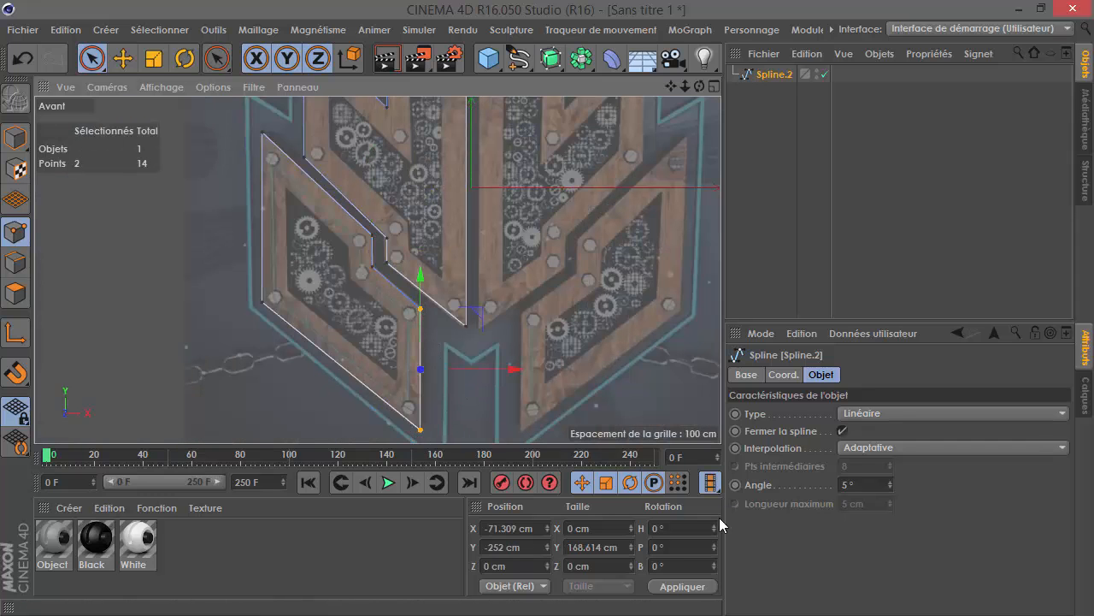
click(657, 327)
scroll(398, 348, down, 3)
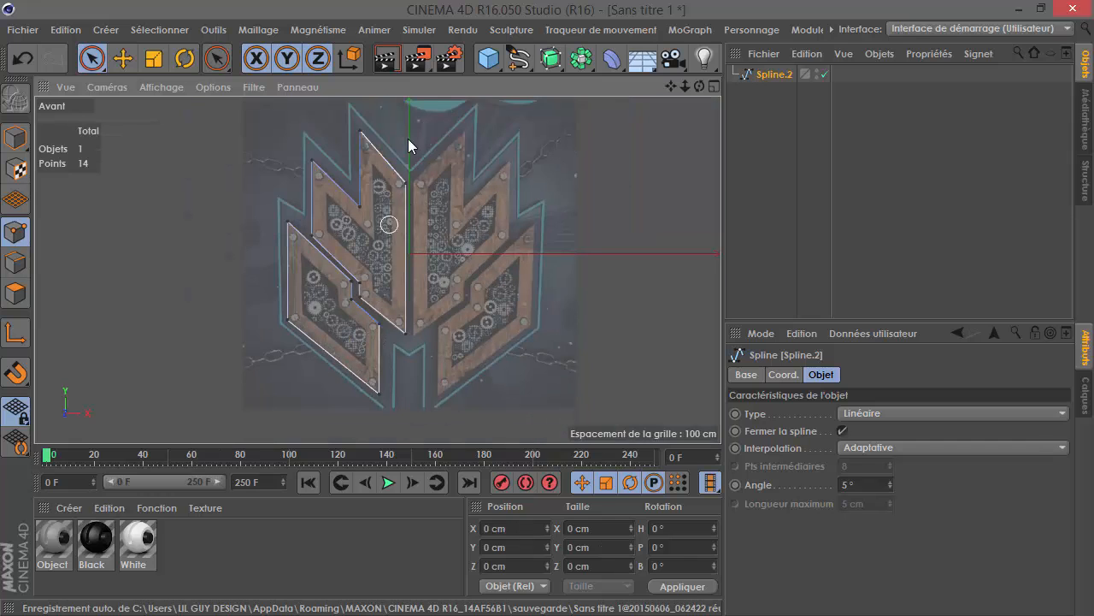
Mirror the traced half emblem by adding a Symmetry object and nesting the spline inside it.
click(566, 63)
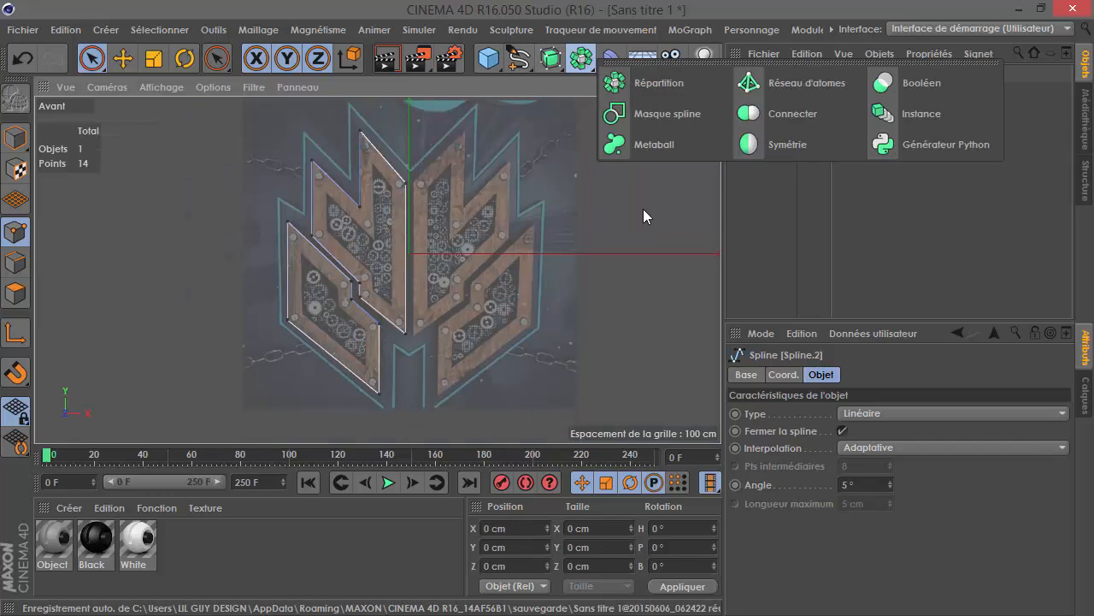
click(783, 141)
drag(774, 92, 764, 75)
click(773, 148)
scroll(478, 219, up, 3)
scroll(464, 193, down, 2)
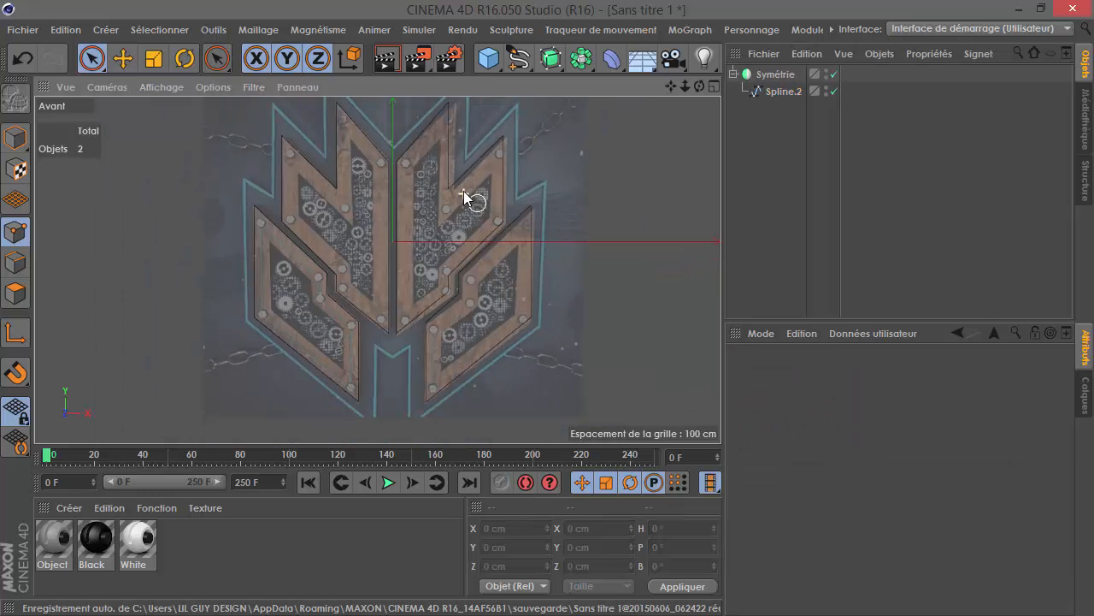
scroll(451, 136, up, 2)
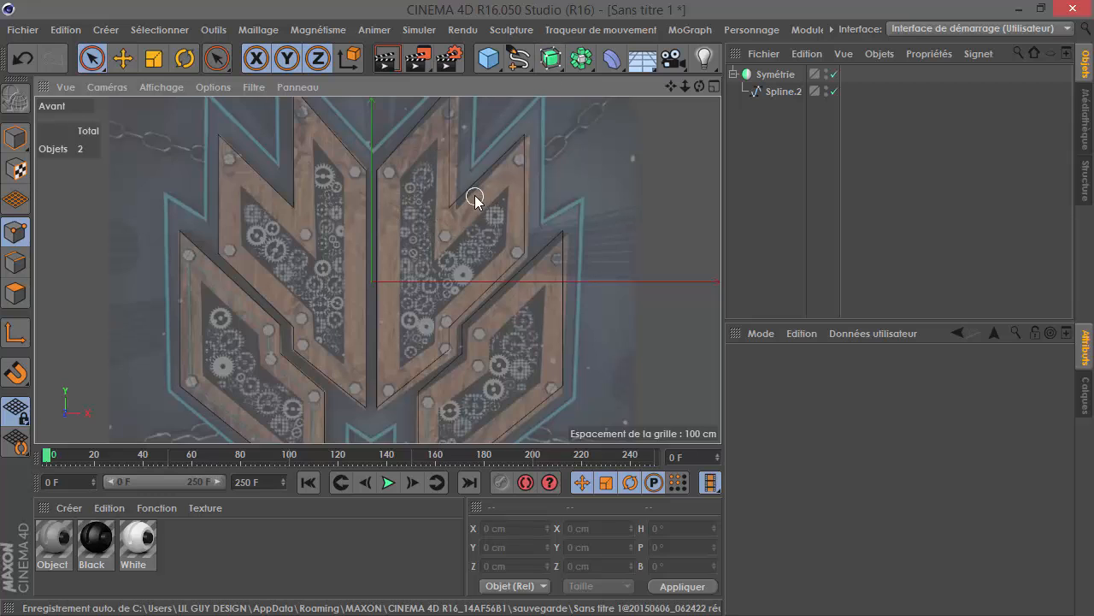
scroll(474, 195, down, 1)
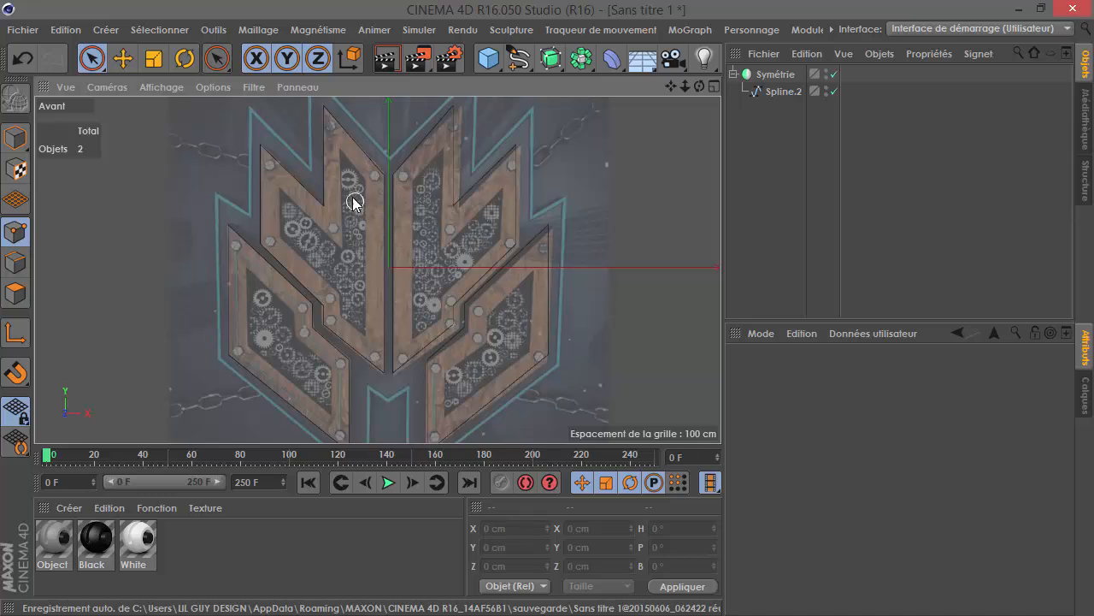
Switch the viewport to the perspective camera and collapse the Symmetry object's hierarchy.
click(109, 87)
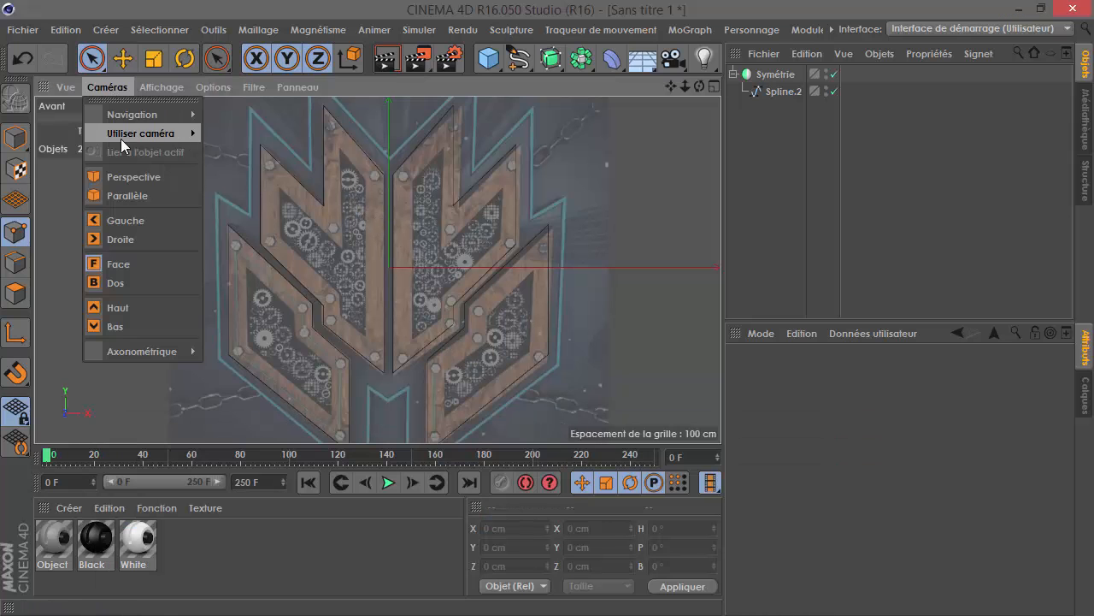
click(121, 177)
scroll(421, 176, down, 3)
click(495, 69)
click(466, 131)
click(732, 75)
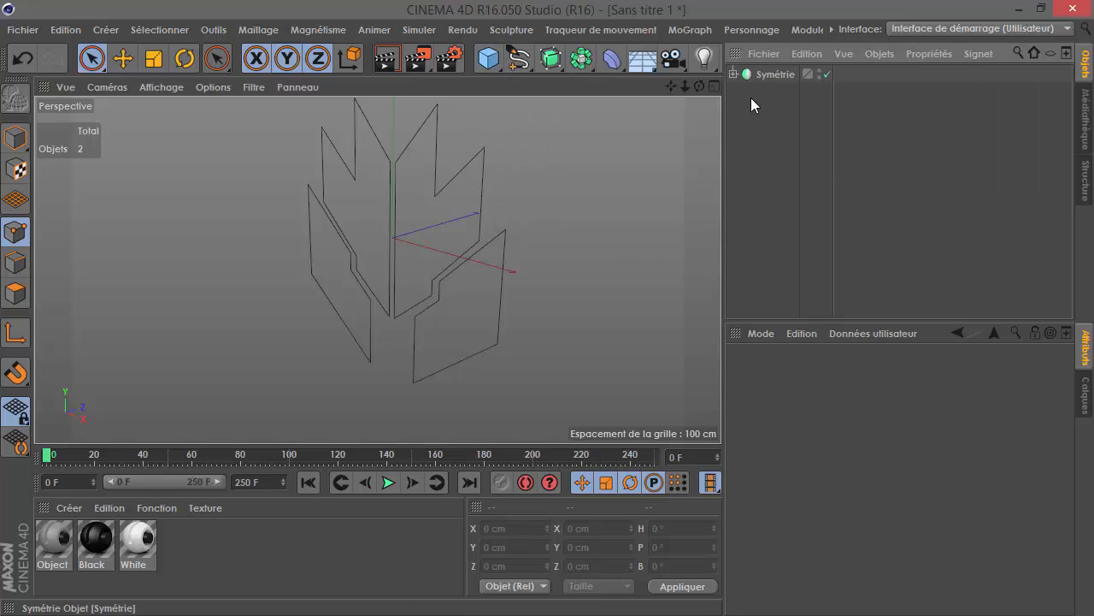
click(734, 75)
click(734, 74)
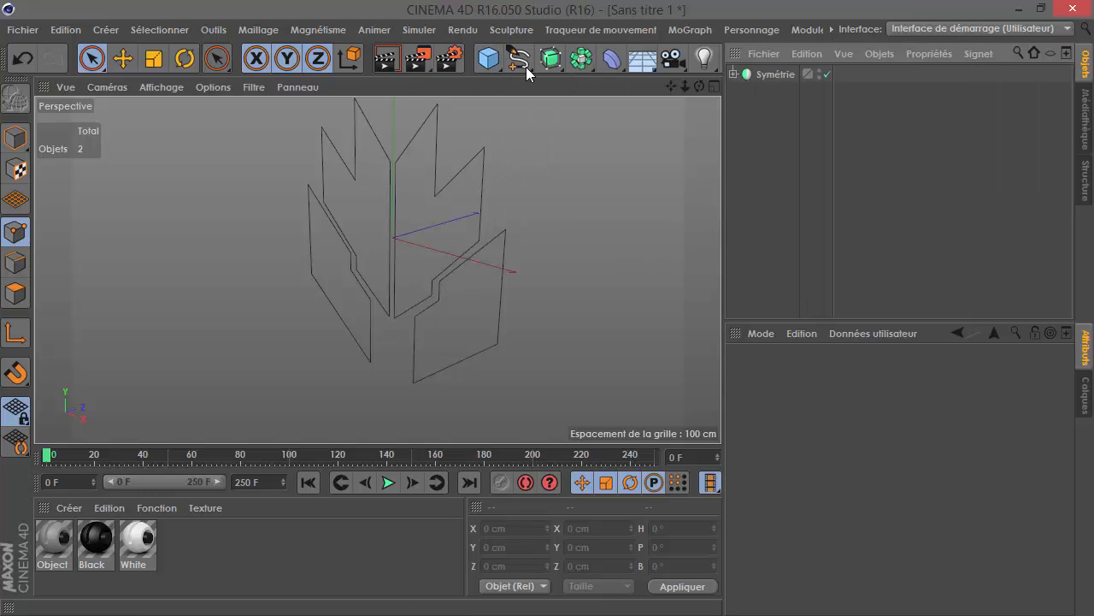
Add an Extrude object, nest the Symmetry object inside it and select the Extrude object.
click(551, 59)
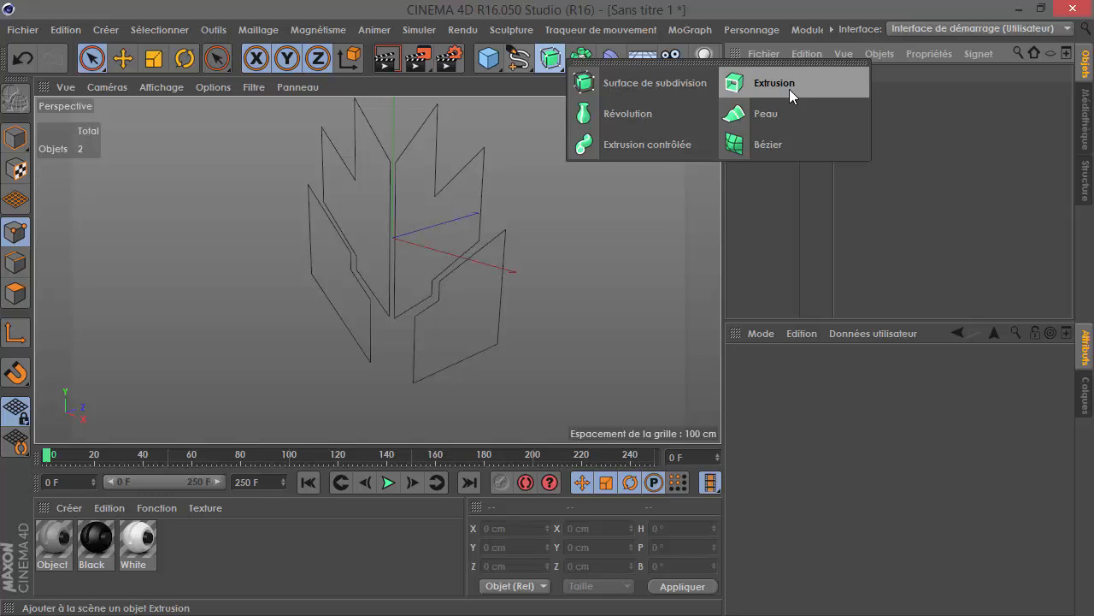
click(789, 85)
drag(772, 93, 761, 75)
alt+drag(470, 197, 845, 381)
click(774, 75)
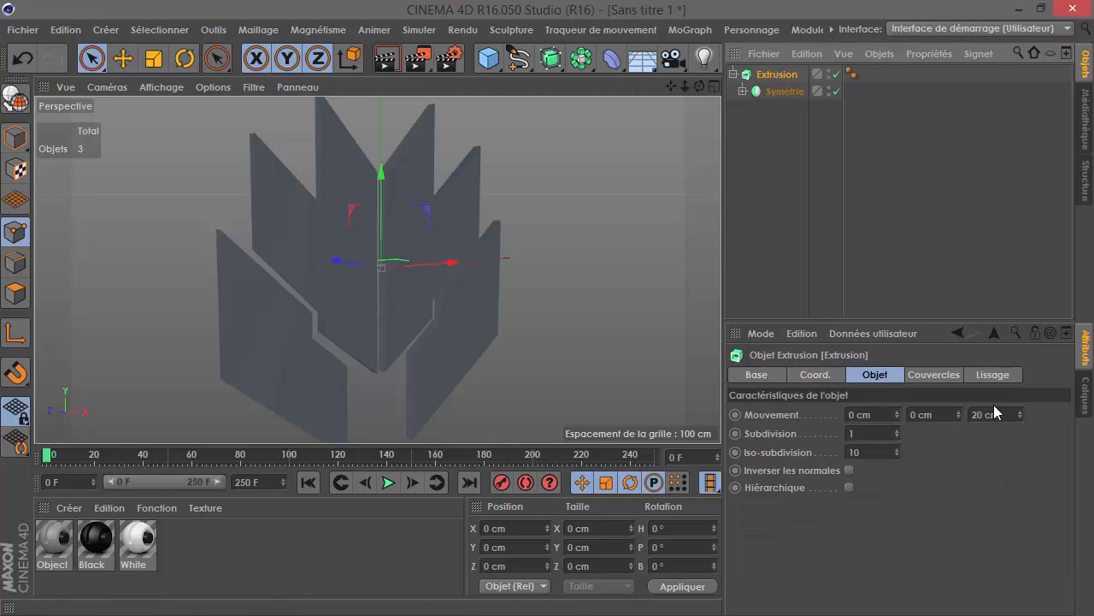
Set the extrusion's Z movement to -60 cm and check the thickness from the side.
drag(1022, 414, 1053, 409)
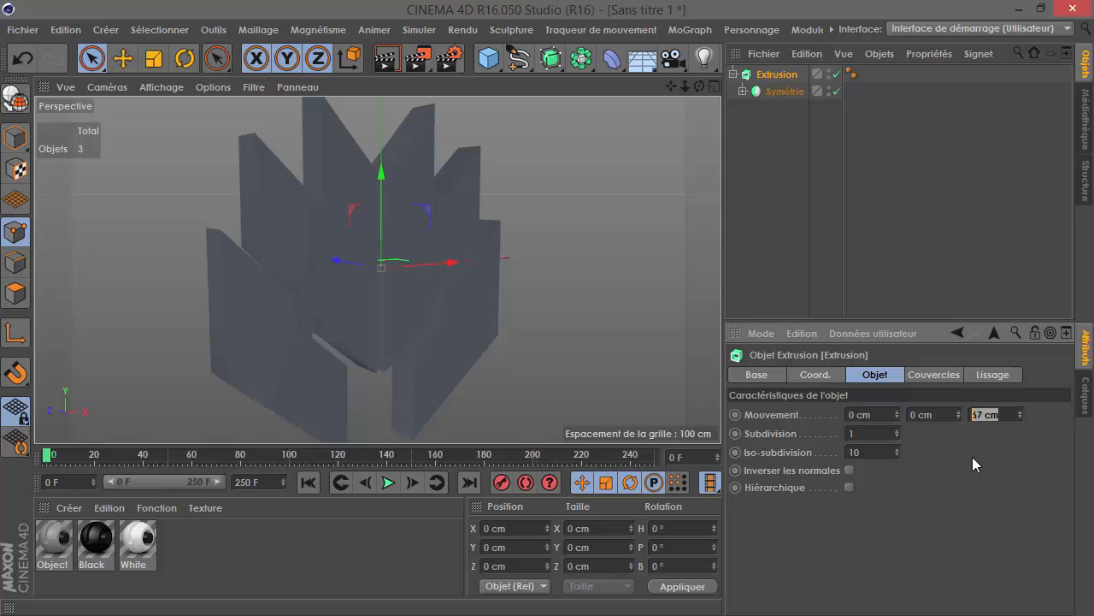
text(-60)
key(Return)
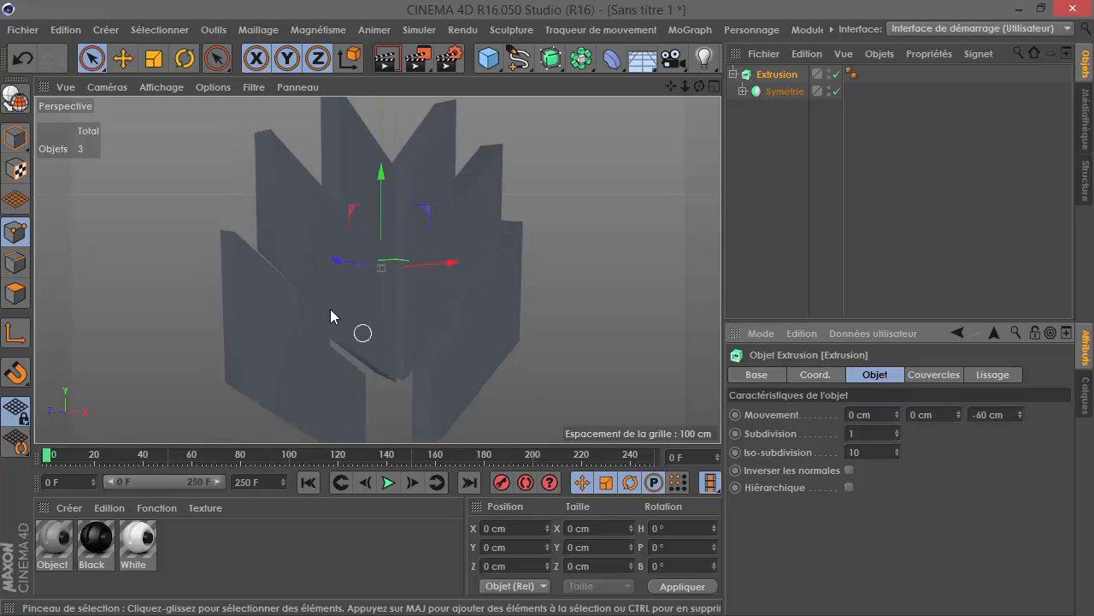
alt+drag(332, 315, 518, 261)
alt+drag(300, 243, 259, 303)
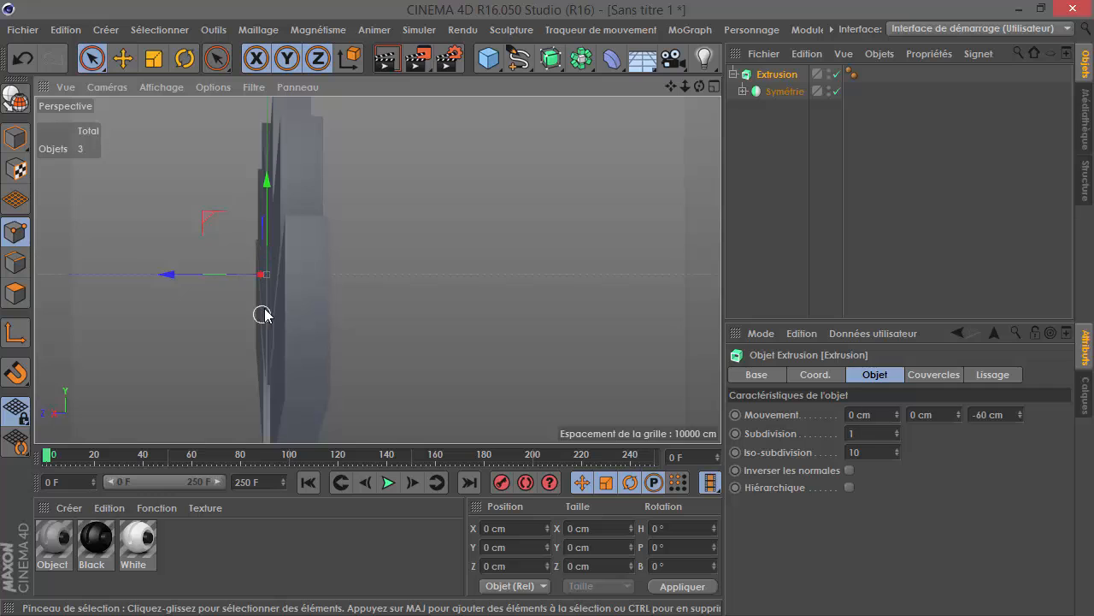
Set the extrusion's Z movement to -80 cm.
double_click(976, 415)
click(980, 415)
drag(980, 415, 1079, 419)
text(80)
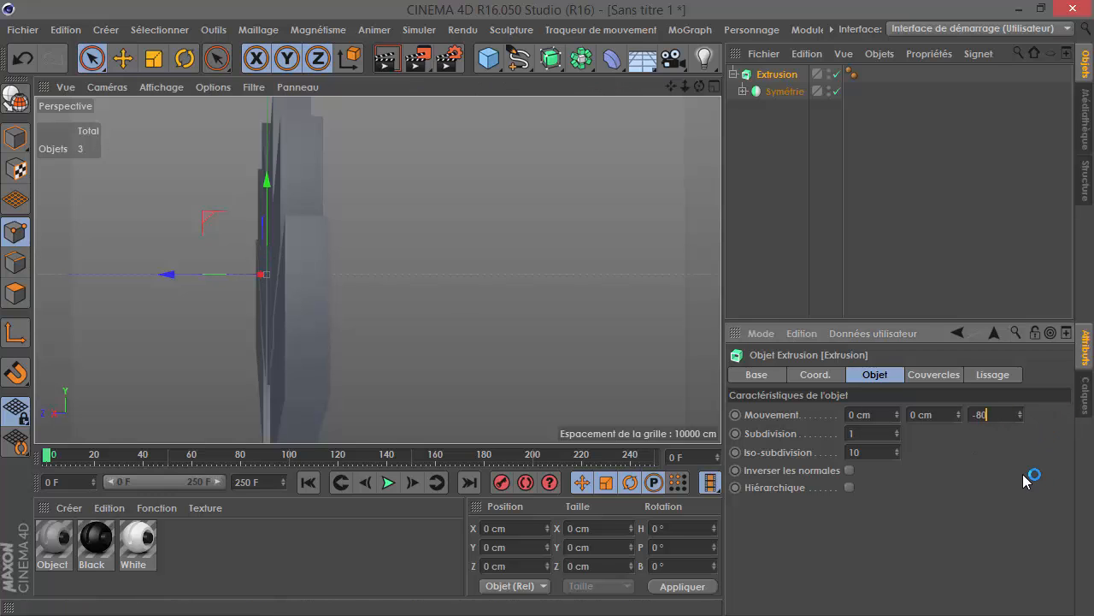
key(Return)
alt+drag(285, 338, 67, 156)
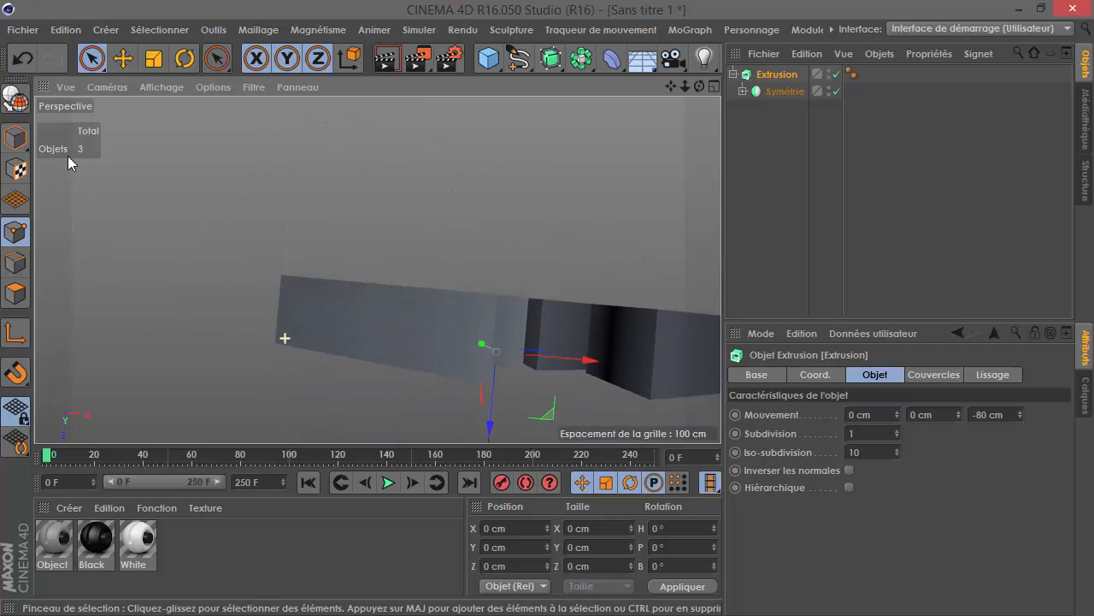
double_click(984, 414)
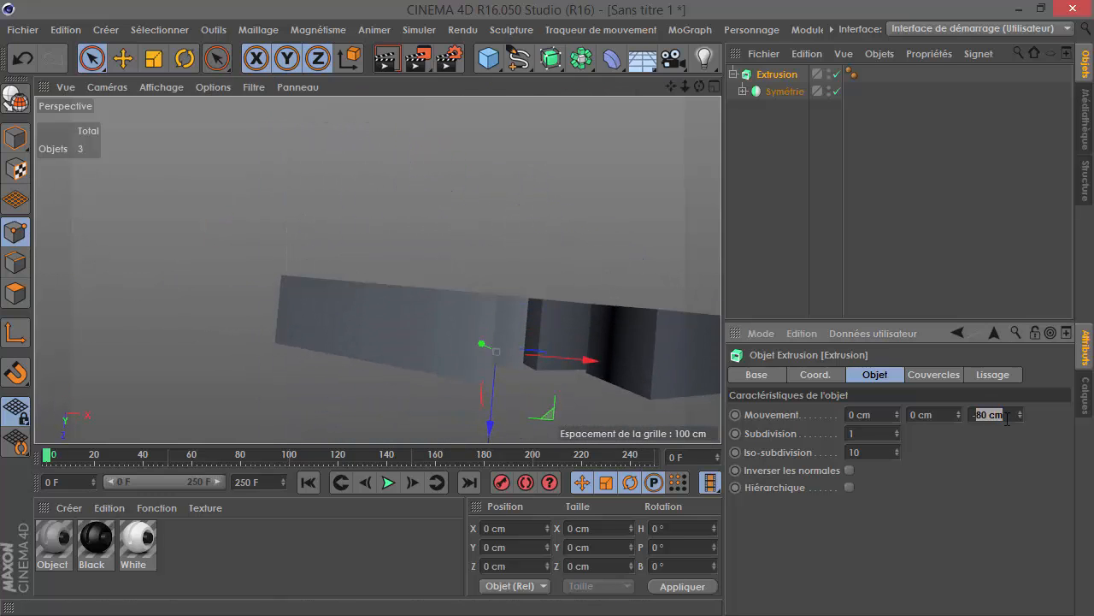
key(Return)
alt+drag(506, 137, 502, 231)
alt+middle_drag(446, 336, 385, 276)
Set both the start and end caps of the extrusion to Couvercle et biseau.
click(945, 376)
click(956, 417)
click(952, 488)
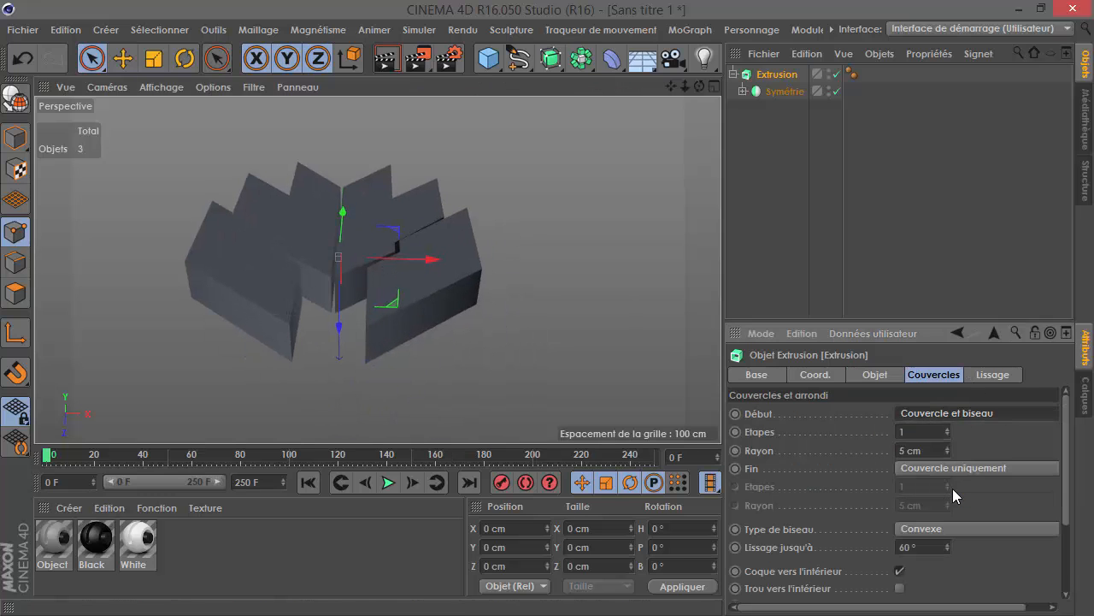
click(944, 469)
click(946, 540)
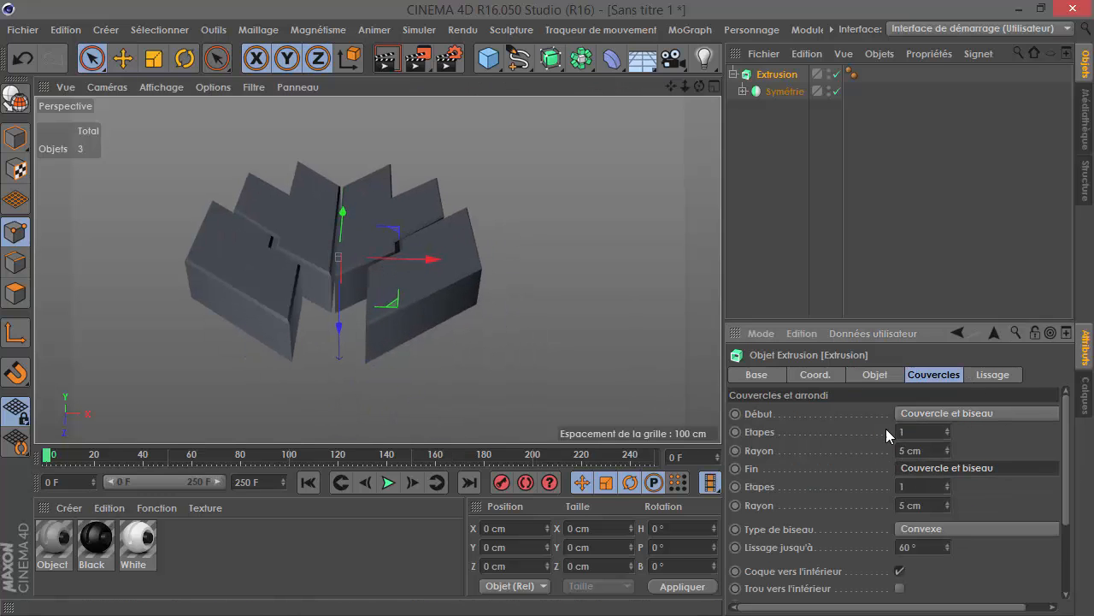
Change the extrusion's start cap to Couvercle uniquement.
click(907, 417)
click(914, 430)
click(924, 418)
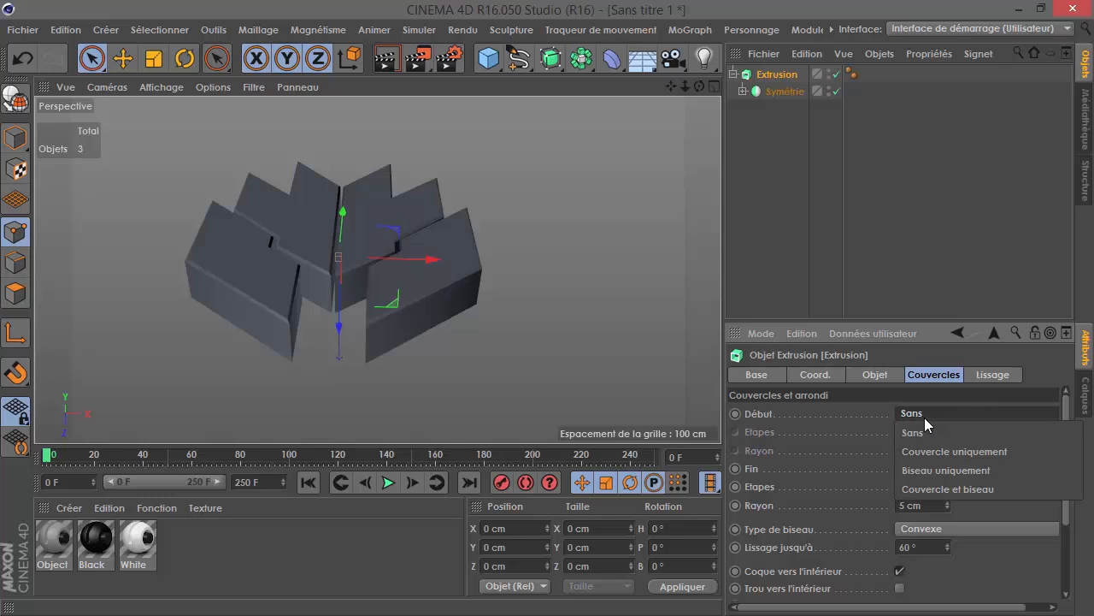
click(931, 454)
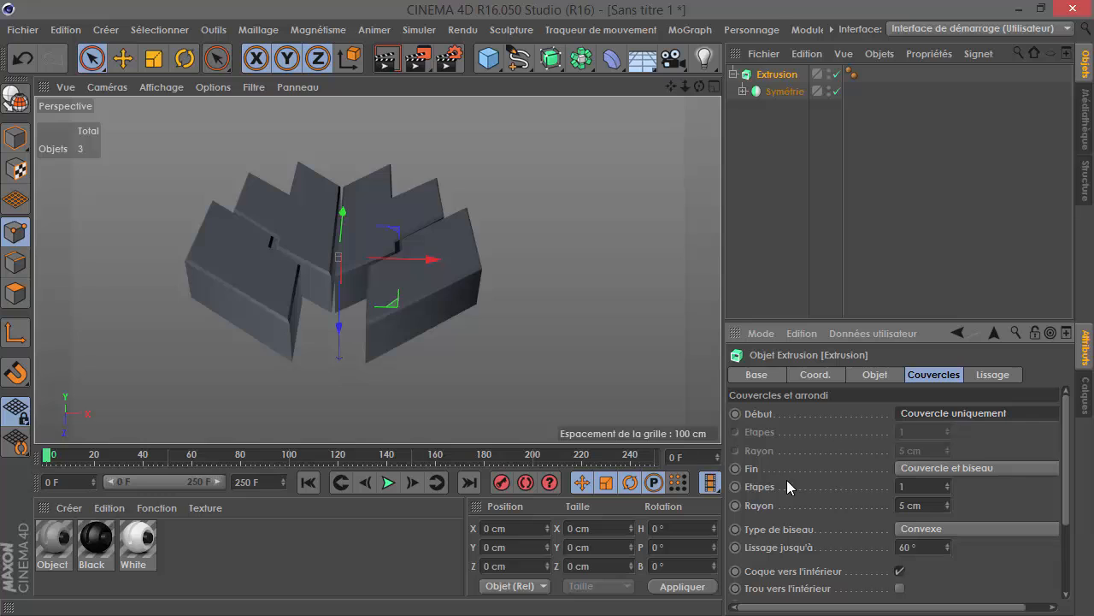
Set the end cap's bevel radius to 3 cm with 3 steps and inspect the bevelled edges up close.
scroll(378, 263, up, 3)
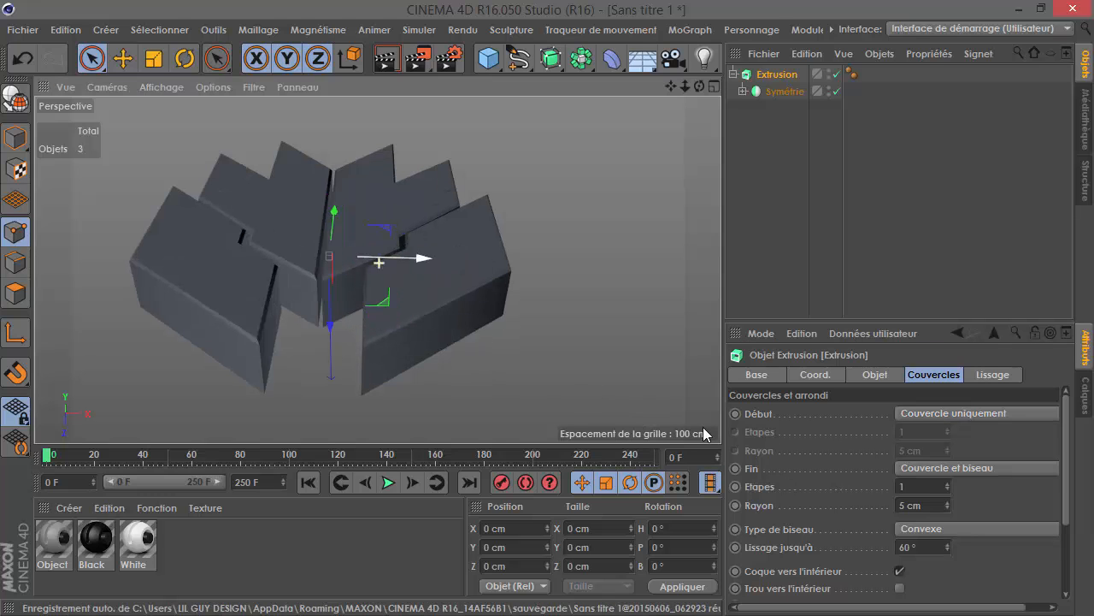
click(943, 489)
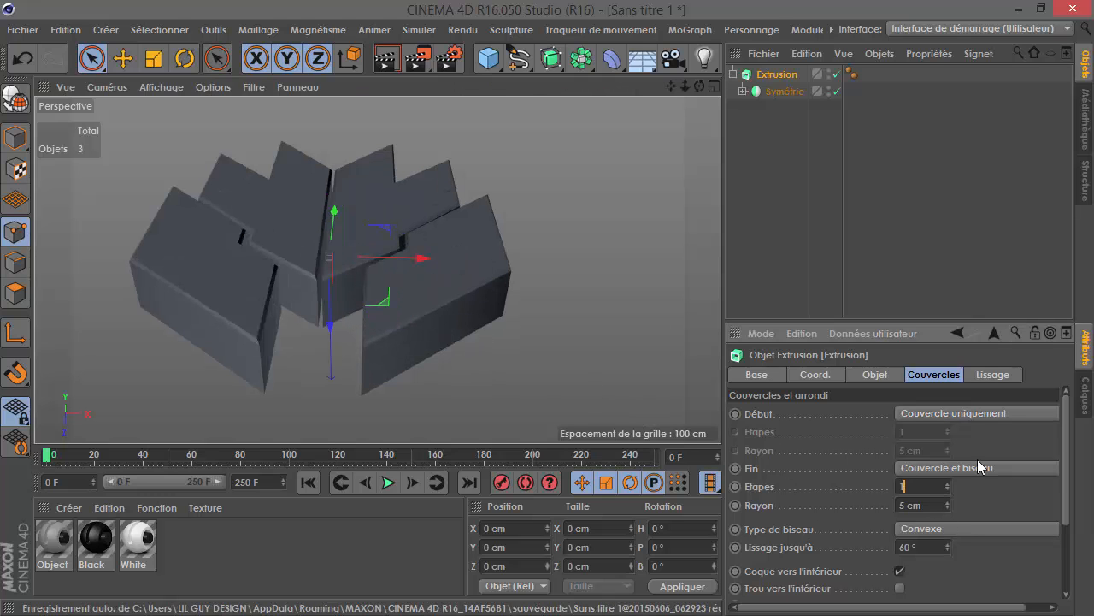
scroll(936, 506, down, 2)
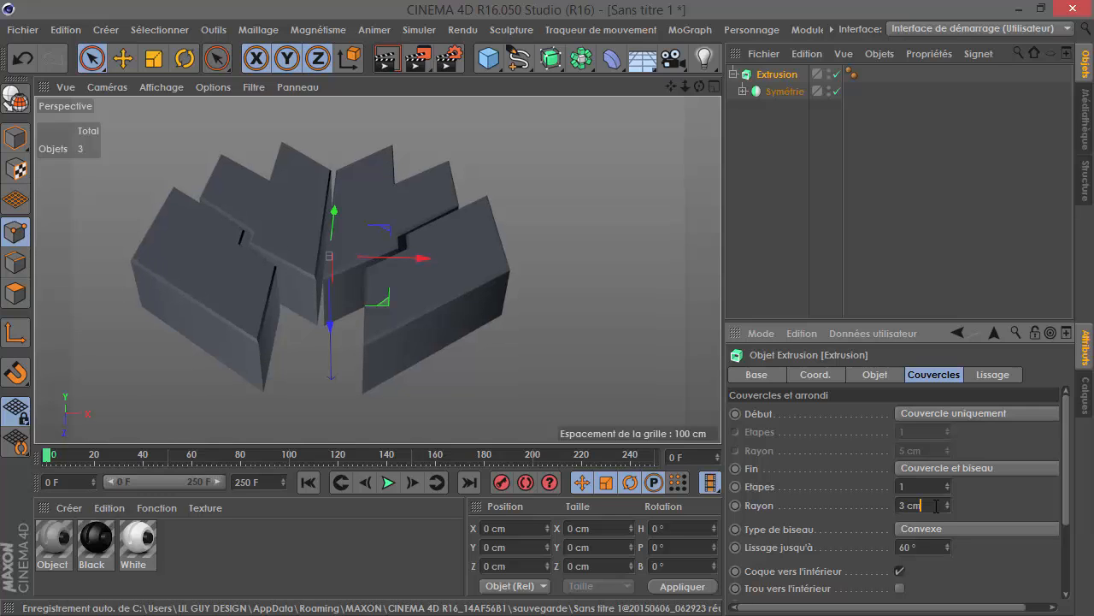
scroll(937, 486, up, 1)
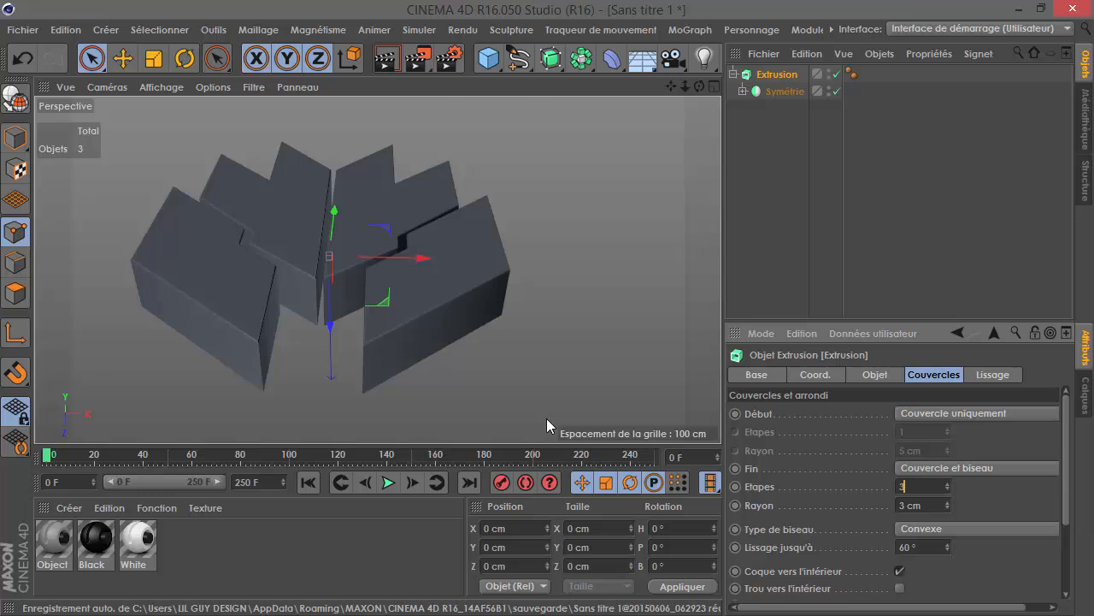
scroll(290, 335, up, 3)
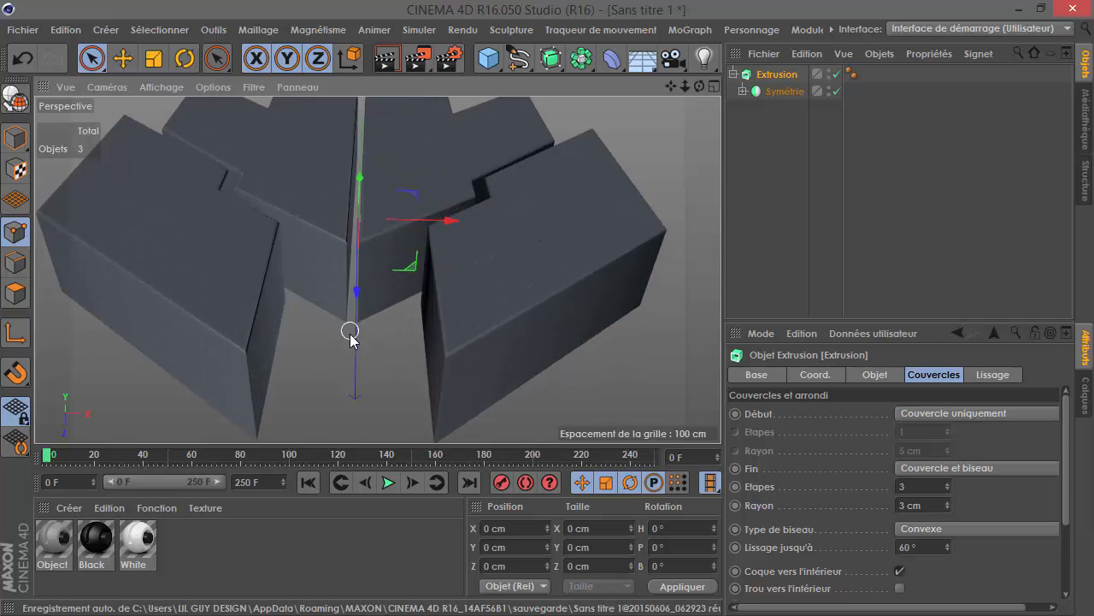
scroll(351, 337, up, 3)
mouse_move(299, 288)
alt+mouse_down()
mouse_move(325, 273)
mouse_move(298, 288)
alt+mouse_up()
scroll(280, 384, up, 5)
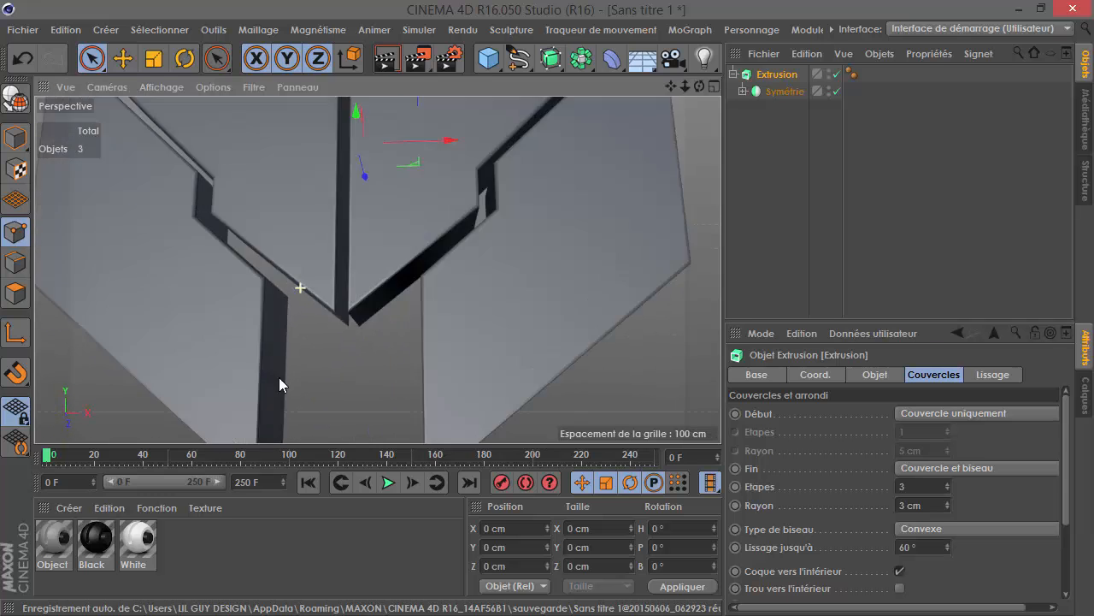
alt+drag(280, 379, 339, 286)
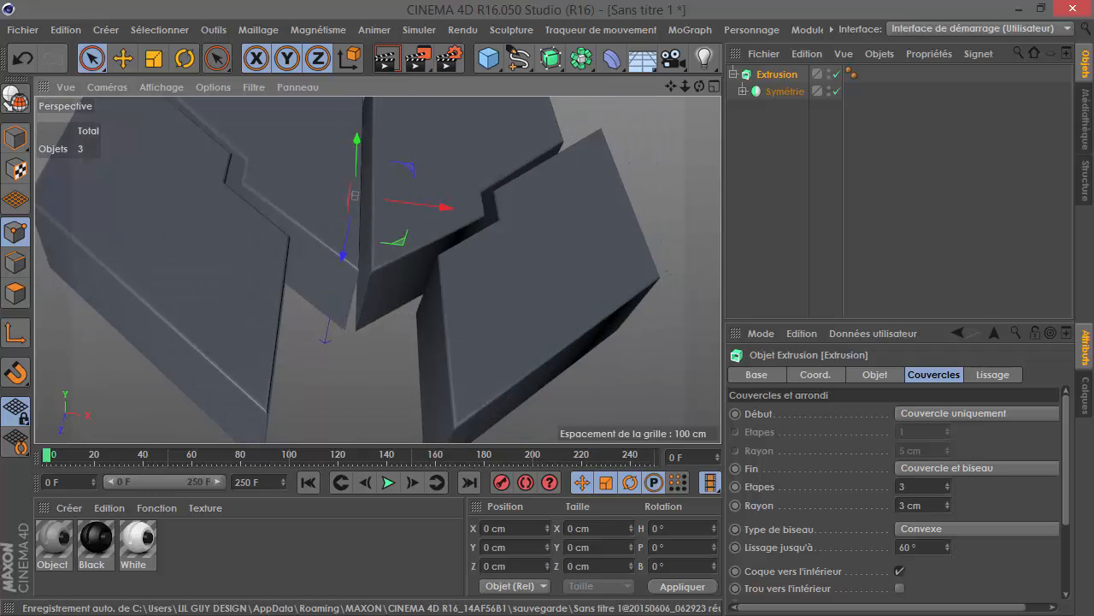
Switch to VLC to examine the emblem's wooden frames in 04-ReozDZN.mp4, and move its window out of the way.
key(alt+Tab)
drag(411, 436, 413, 214)
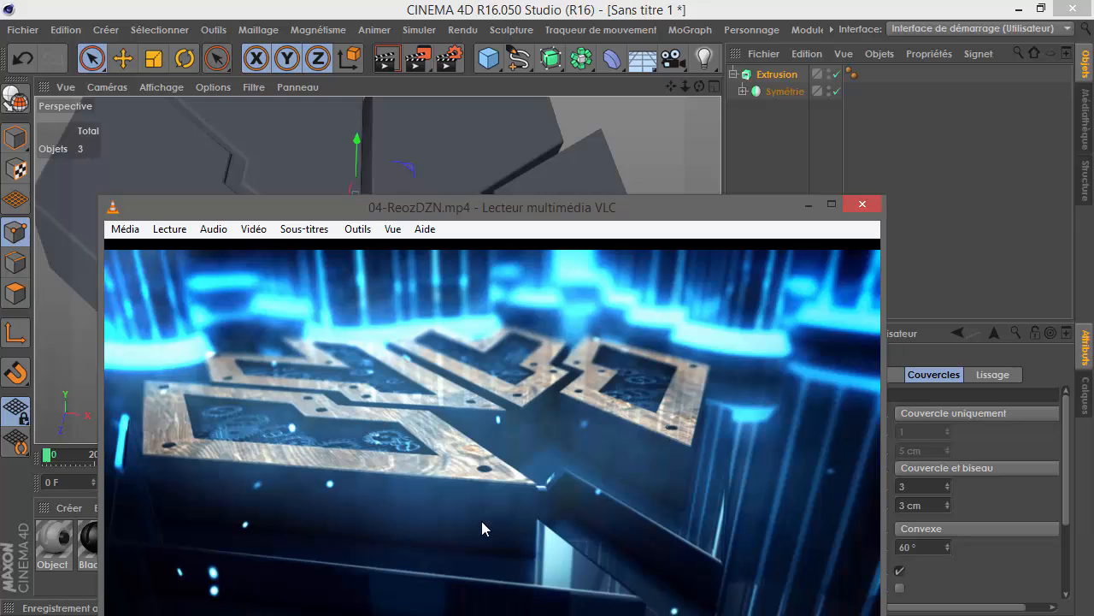
drag(698, 220, 621, 402)
Copy the Symmetry object out of the Extrude hierarchy and hide the extrusion in the viewport.
click(743, 97)
ctrl+drag(779, 92, 815, 248)
click(734, 74)
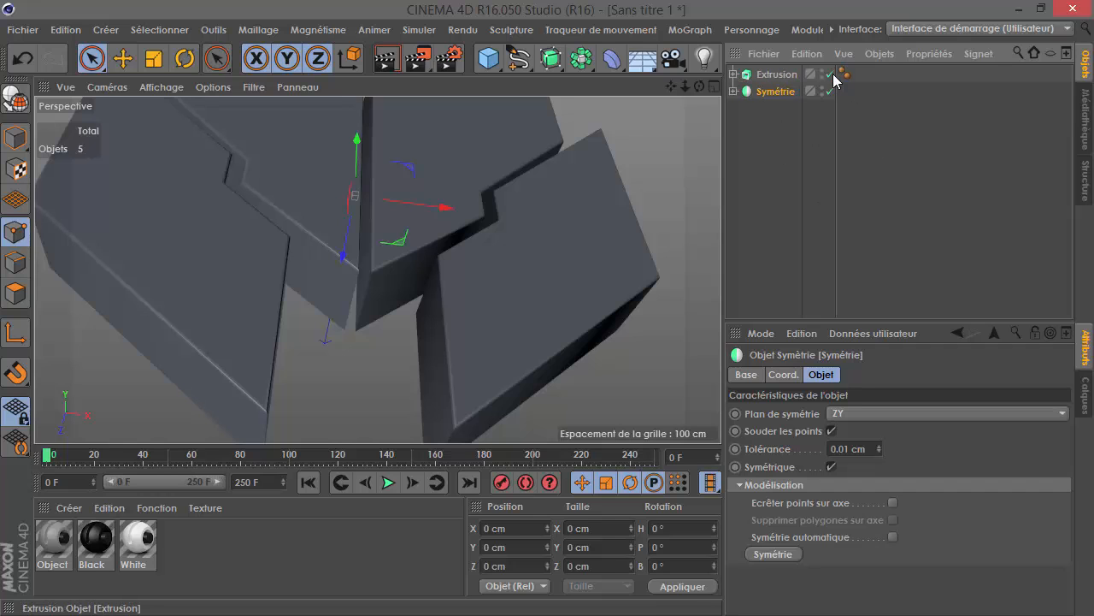
click(823, 74)
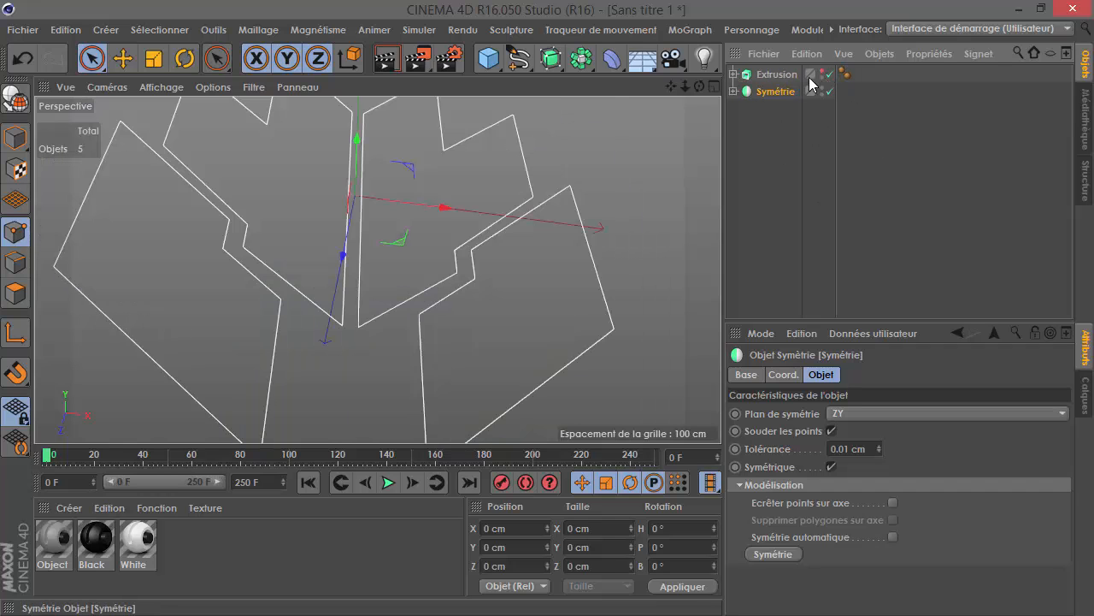
Create an inner contour at -30 cm from all points of the copied Symmetry object's spline.
click(733, 92)
click(776, 113)
scroll(317, 256, down, 2)
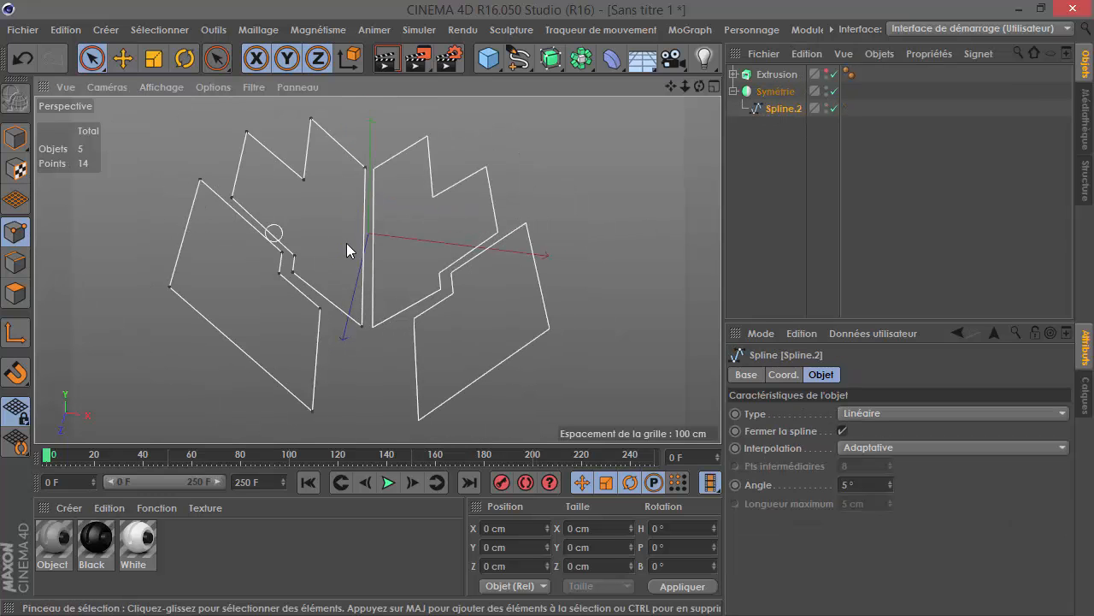
key(ctrl+a)
right_click(349, 270)
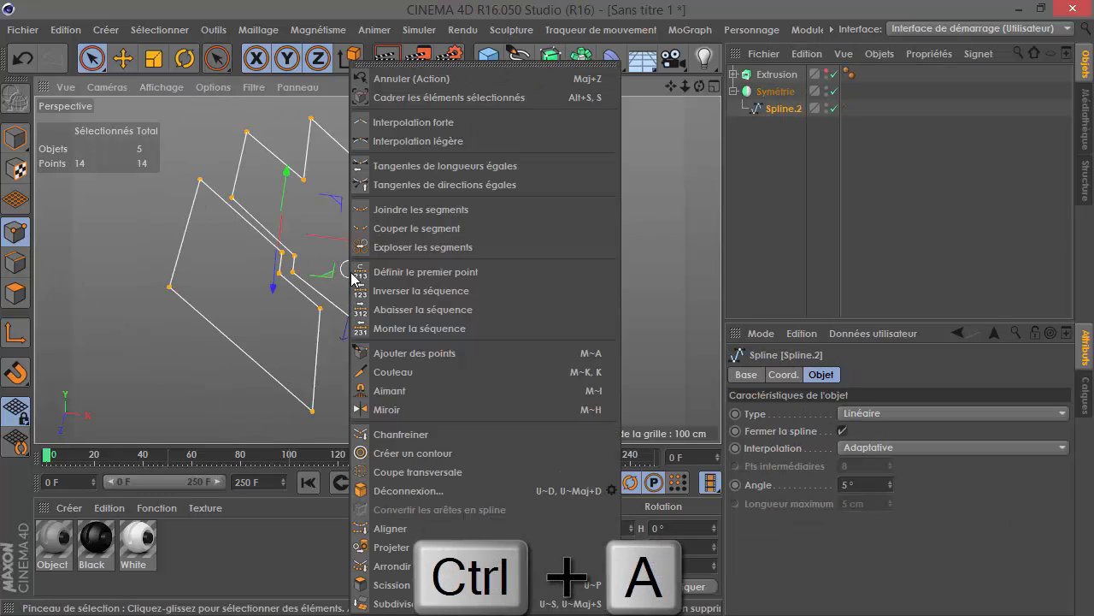
click(428, 453)
drag(544, 313, 547, 316)
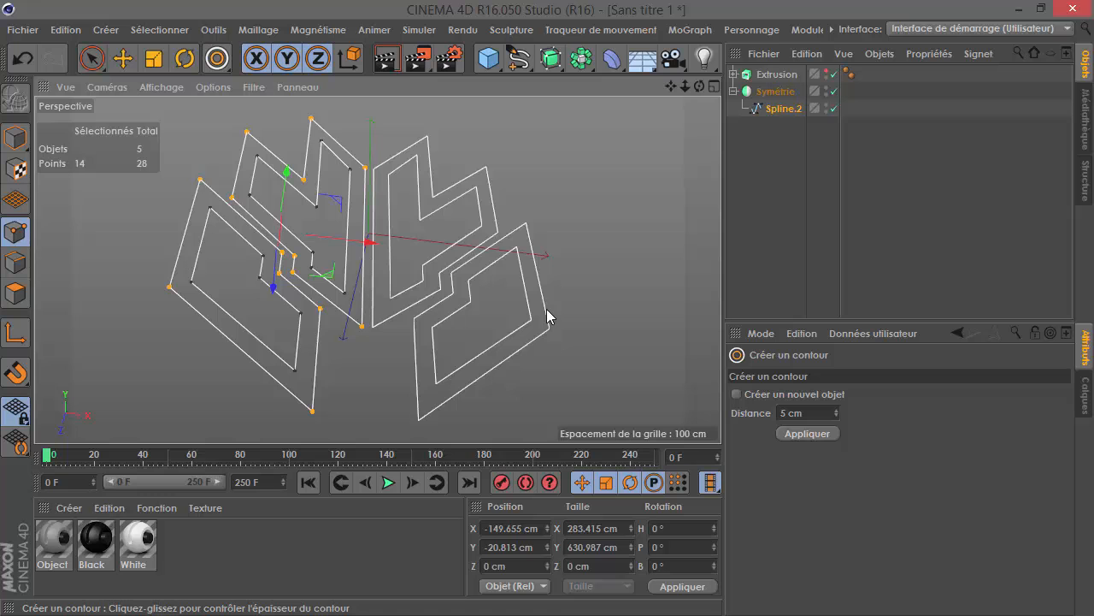
alt+drag(345, 290, 328, 371)
click(730, 123)
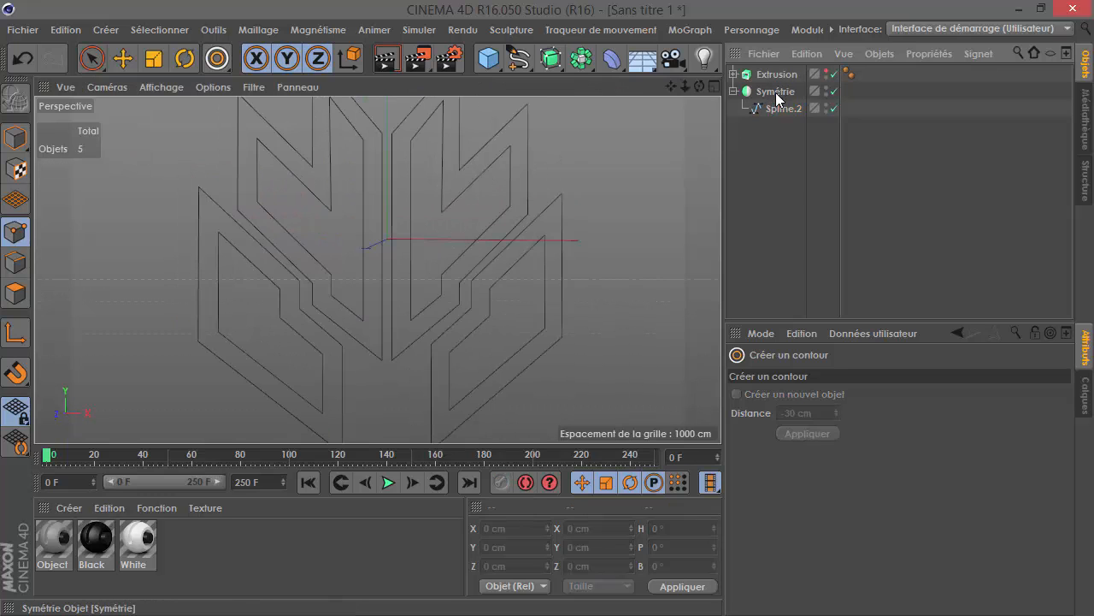
Nest the copied Symmetry object under a single new Extrude object.
click(776, 90)
click(734, 91)
alt+drag(555, 67, 765, 86)
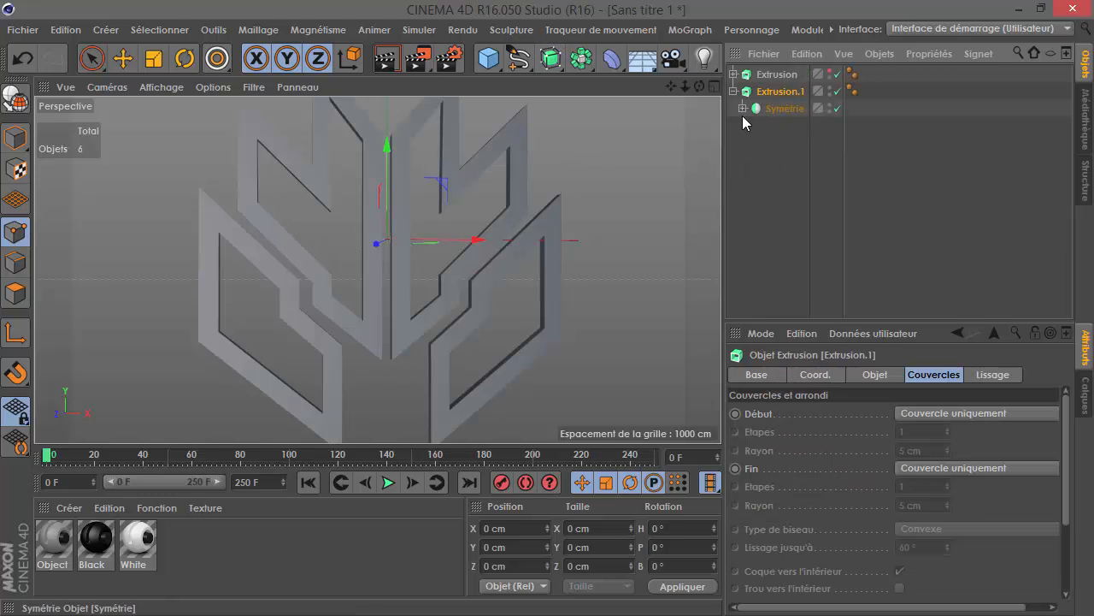
alt+drag(551, 60, 762, 87)
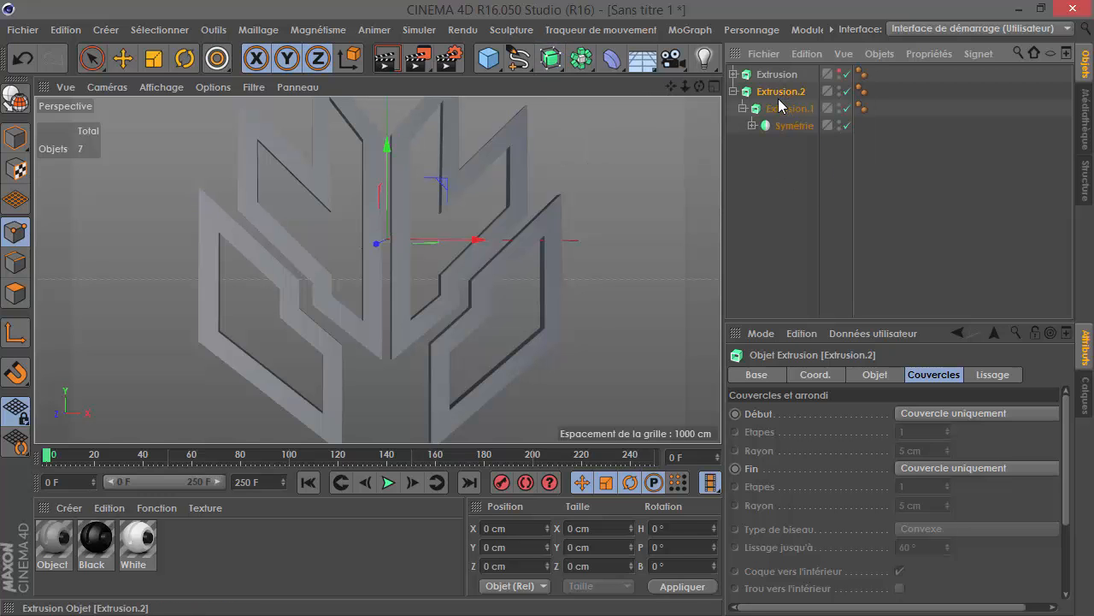
key(ctrl+z)
Set the new extrusion's Z movement to 5 cm and view its thickness at an angle.
click(777, 91)
click(872, 375)
double_click(979, 415)
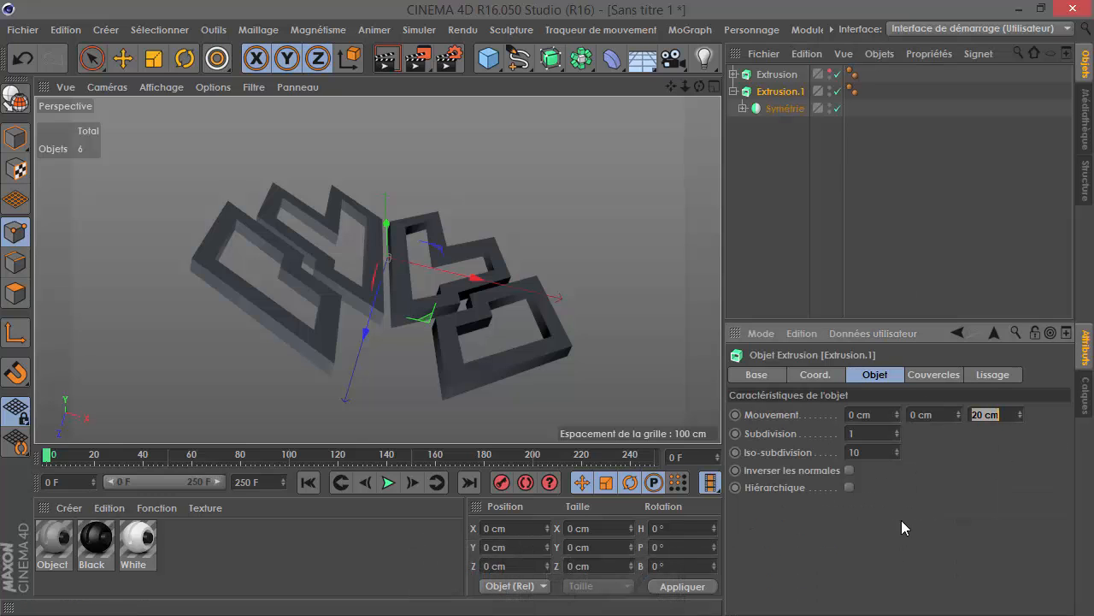
text(5)
key(Return)
alt+drag(472, 334, 478, 381)
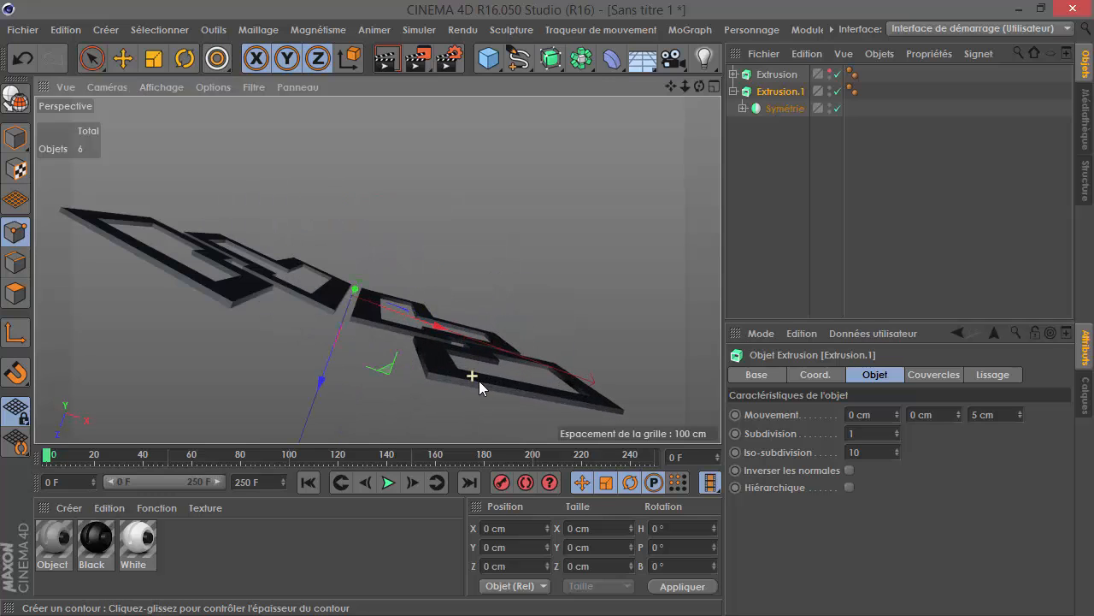
Set both the start and end caps of the frame extrusion to Couvercle et biseau.
click(934, 374)
click(919, 418)
click(924, 495)
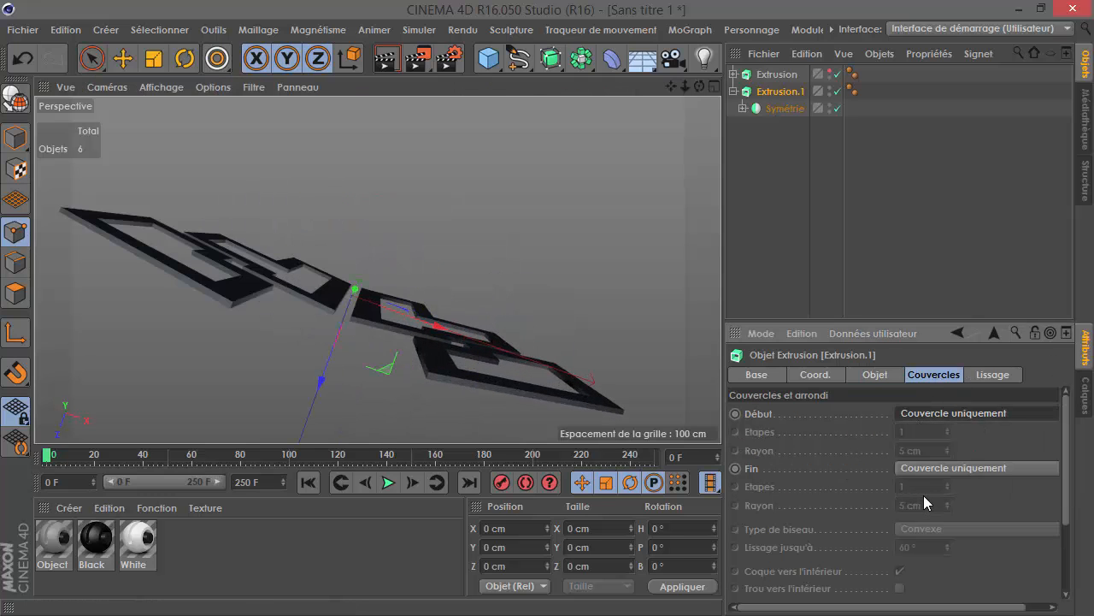
click(930, 410)
click(937, 488)
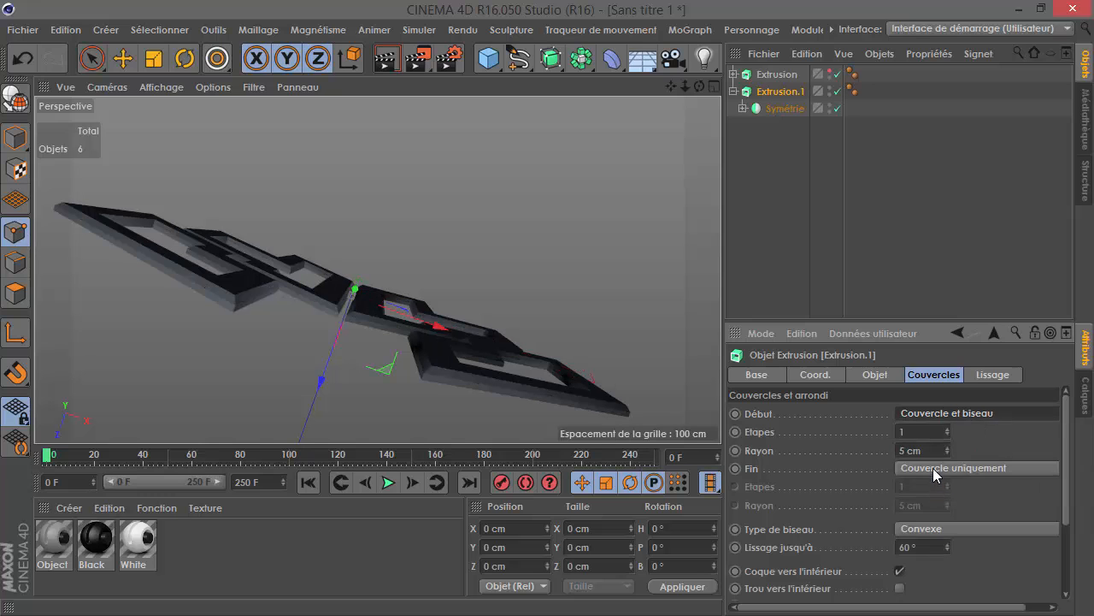
click(932, 468)
click(932, 539)
Set both cap bevels to 2 steps with a 0.5 cm radius and inspect a frame corner up close.
double_click(910, 505)
text(1)
double_click(937, 450)
text(1)
key(Return)
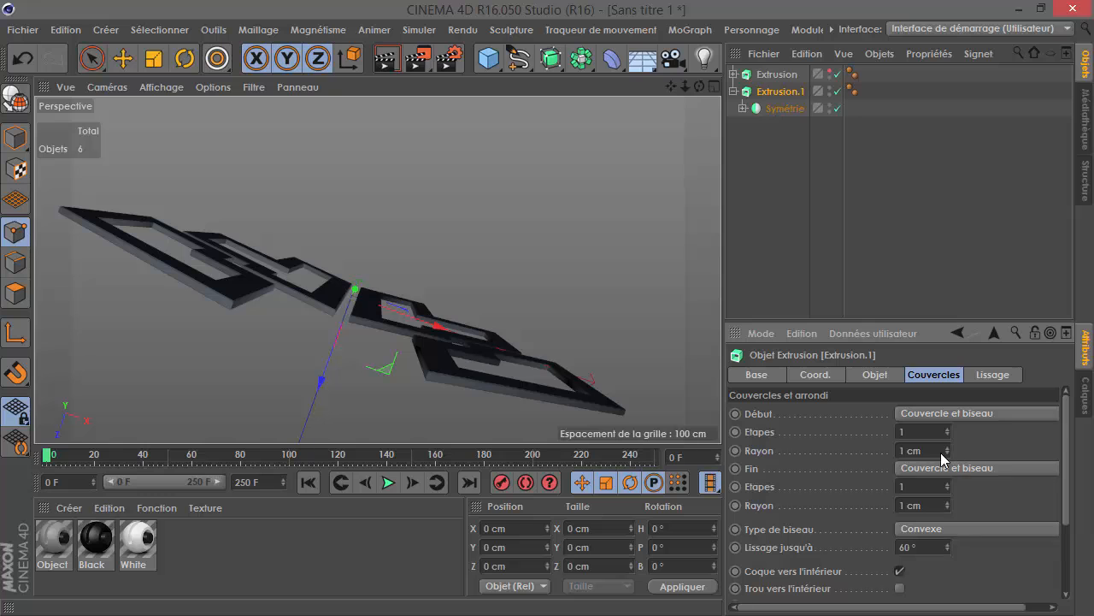
key(Return)
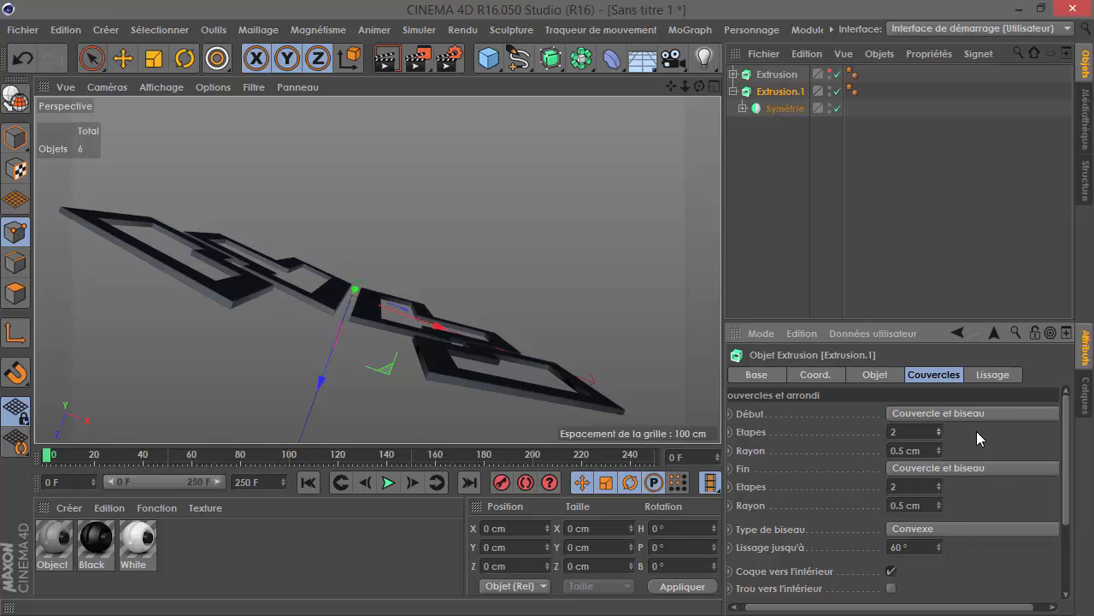
alt+right_drag(384, 348, 436, 392)
alt+drag(386, 370, 354, 313)
alt+right_drag(354, 312, 361, 381)
alt+middle_drag(361, 381, 378, 271)
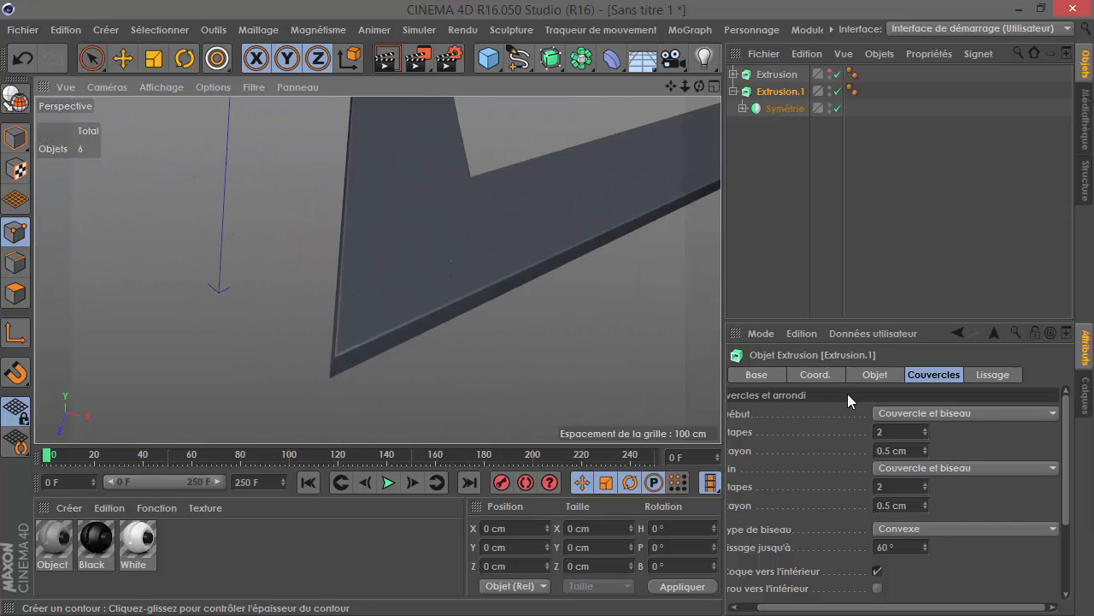
Set the frame extrusion's Z movement to 2 cm.
click(875, 374)
click(1008, 416)
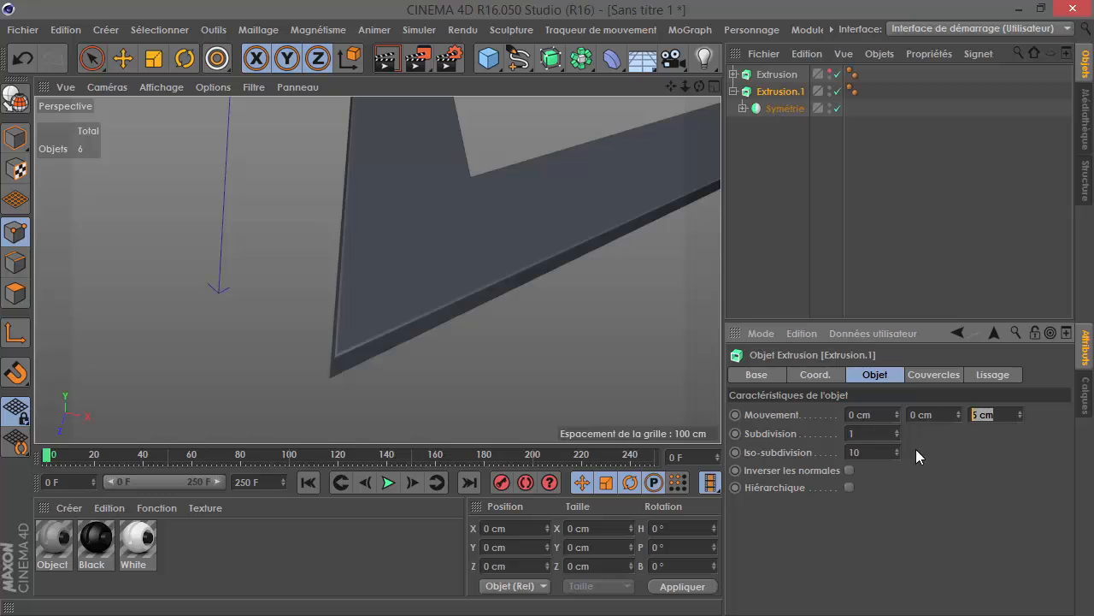
text(2)
key(Return)
Set the start and end bevel radii of the frame extrusion to 1 cm.
click(934, 374)
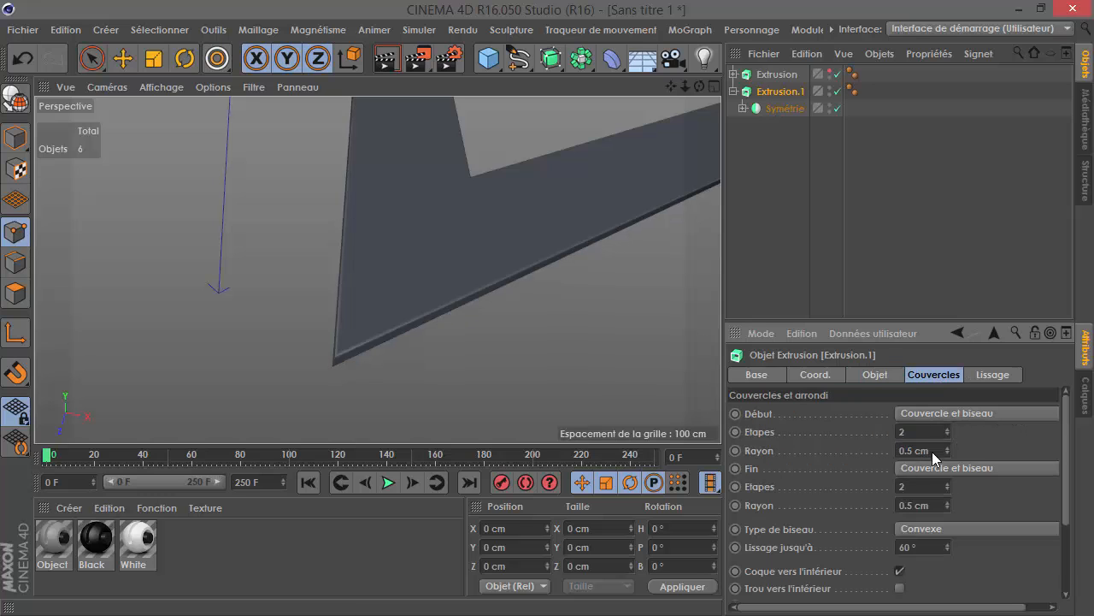
text(1)
click(931, 507)
text(1)
key(Return)
alt+drag(370, 337, 715, 226)
scroll(373, 210, down, 1)
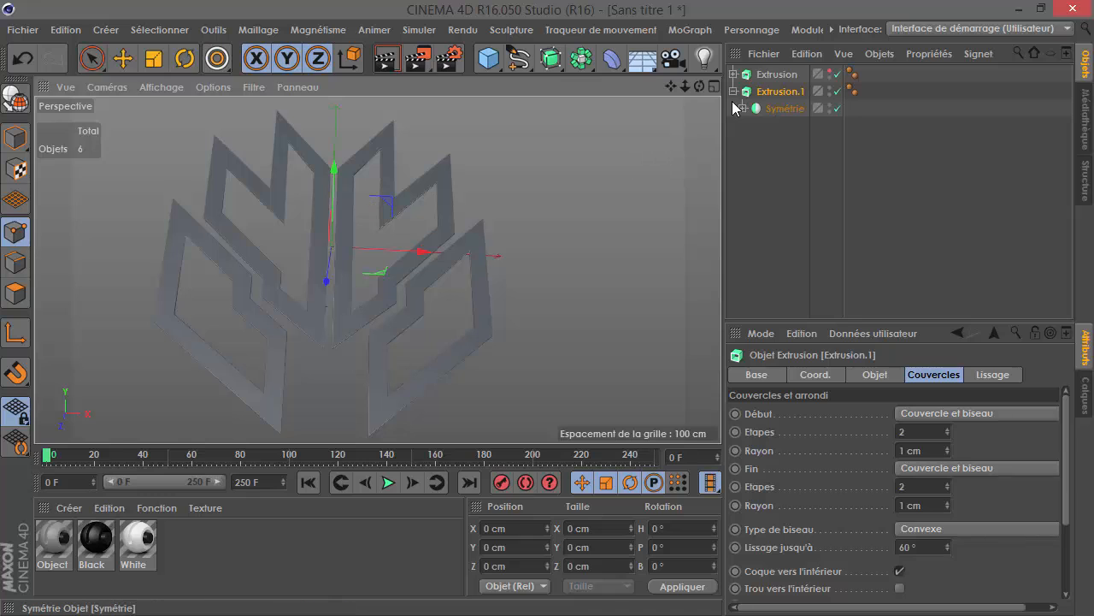
Rename the frame extrusion as Planches.
click(776, 124)
click(773, 92)
click(734, 91)
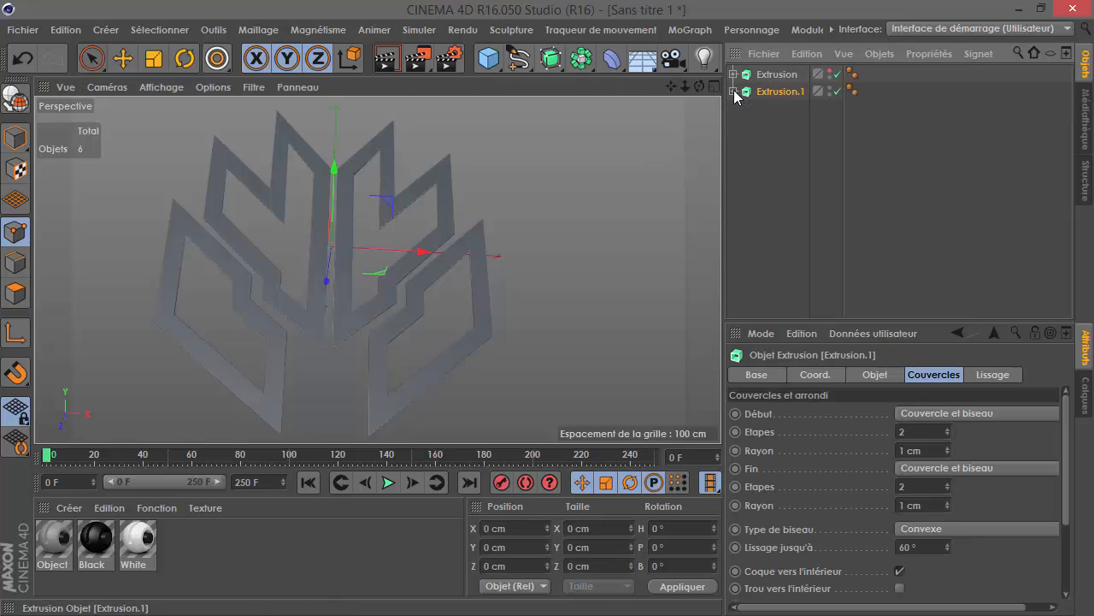
double_click(780, 92)
text(Planches)
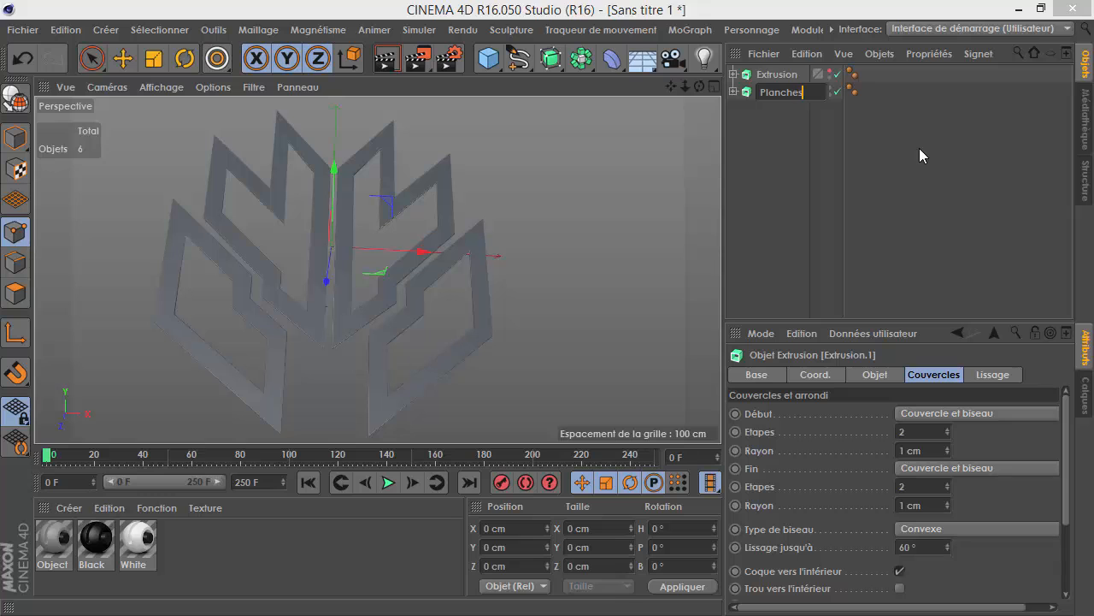
key(Return)
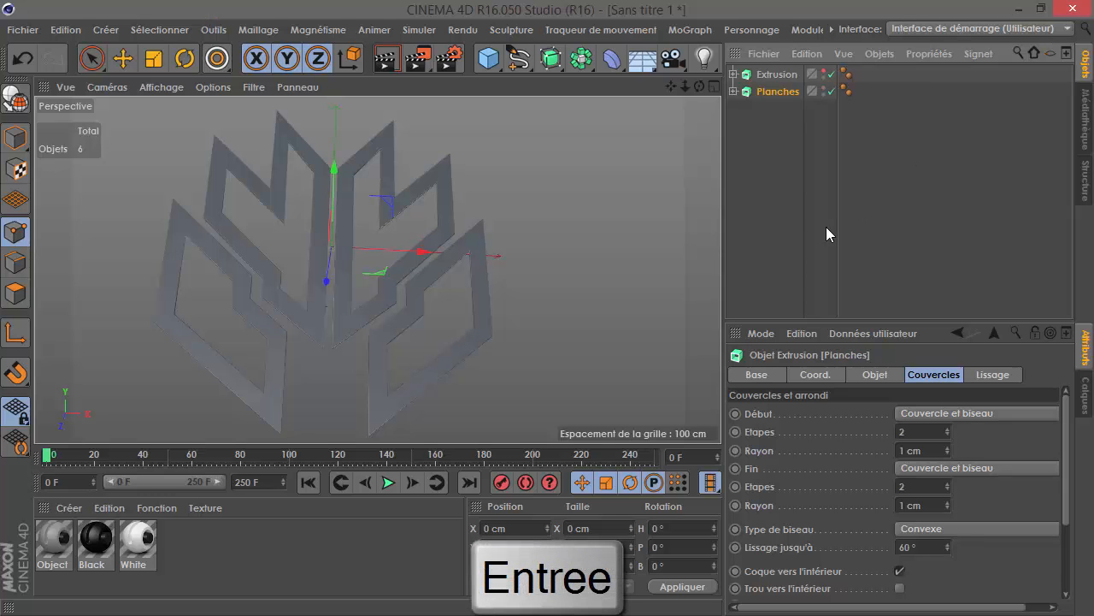
Show the base extrusion again and move Planches along the Z axis onto the base's front face.
click(779, 164)
click(778, 91)
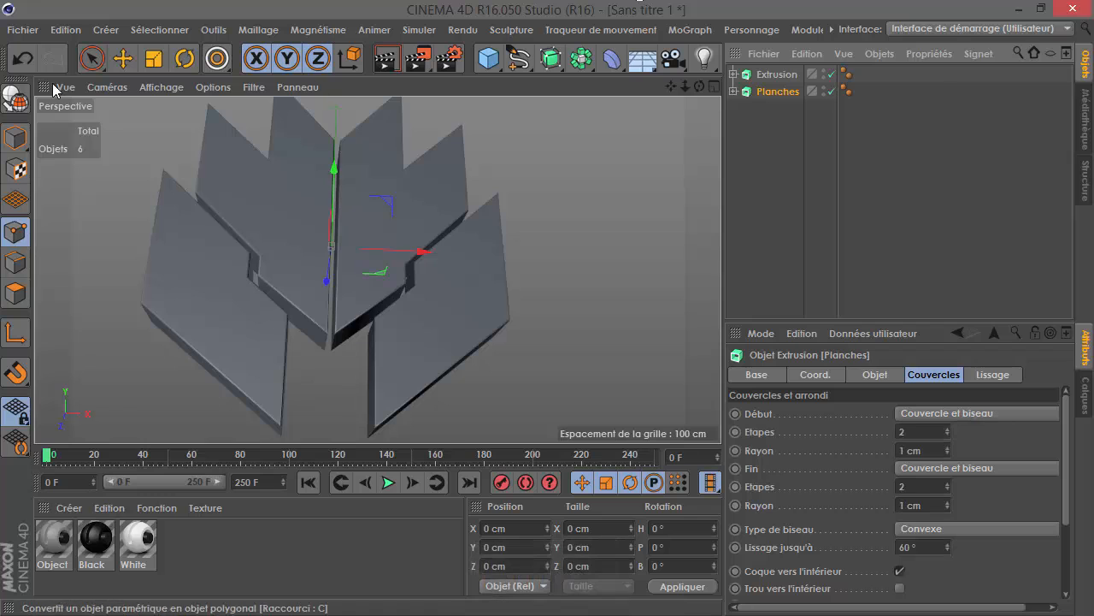
alt+drag(325, 236, 300, 286)
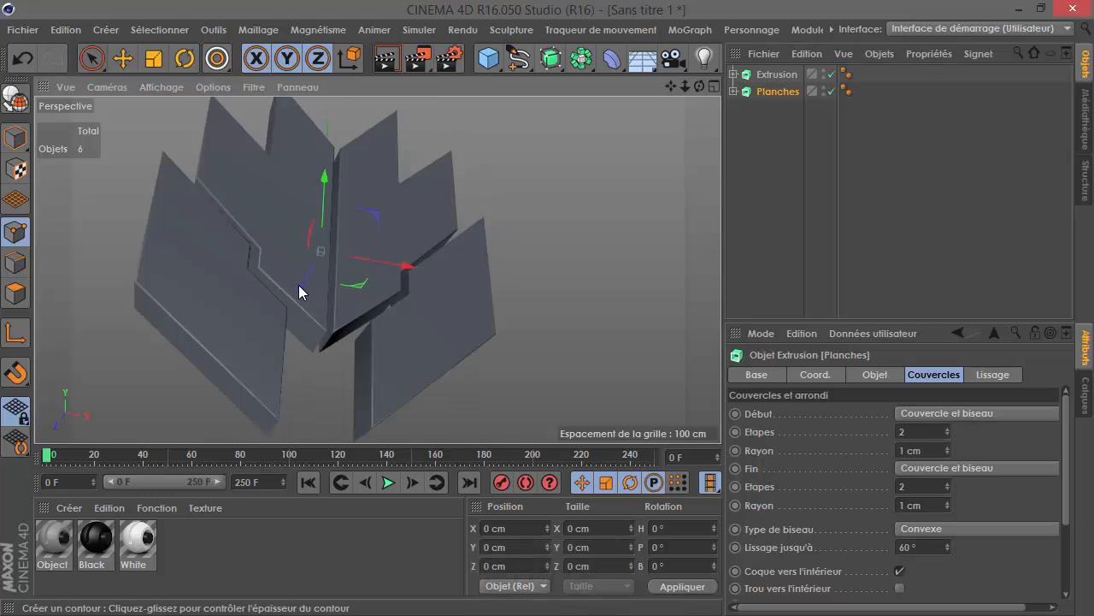
key(e)
drag(306, 286, 323, 329)
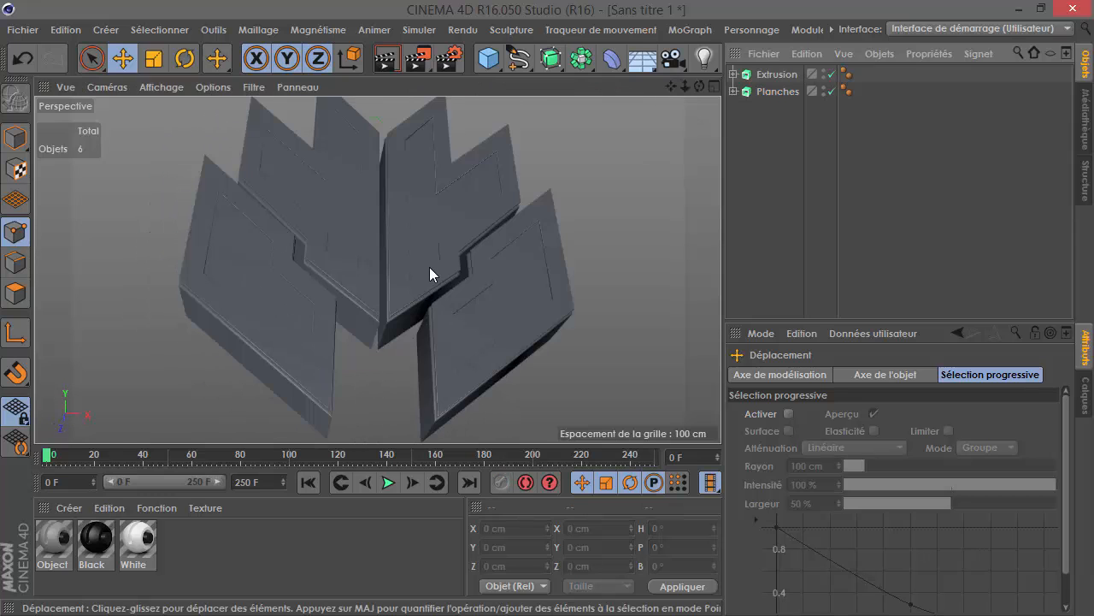
alt+drag(430, 269, 398, 299)
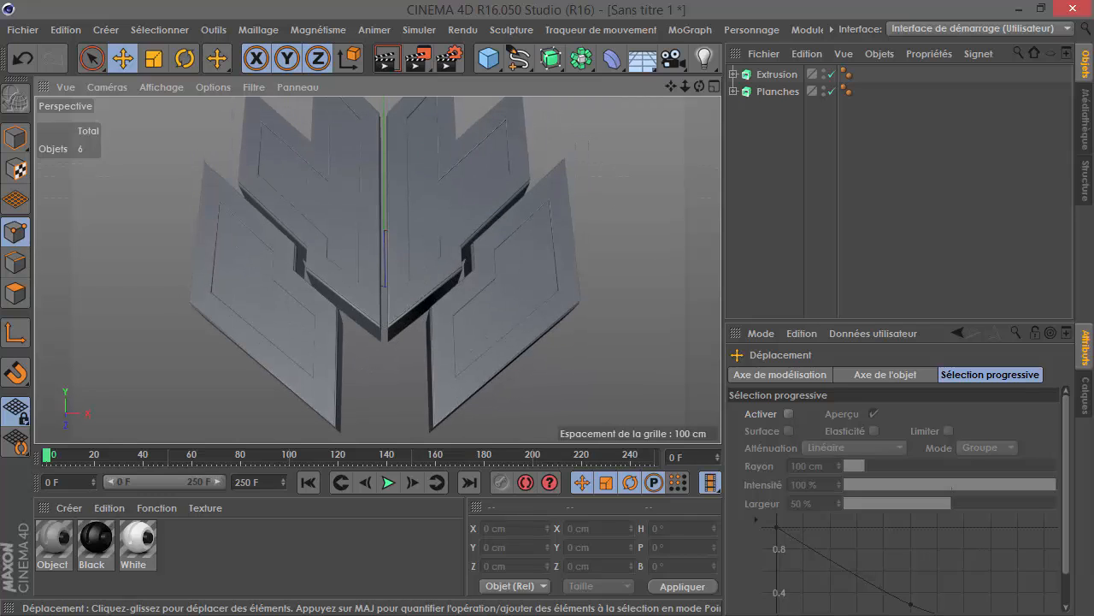
Switch to VLC to examine the areas inside the wooden frames in 04-ReozDZN.mp4, then minimize its window.
key(alt+Tab)
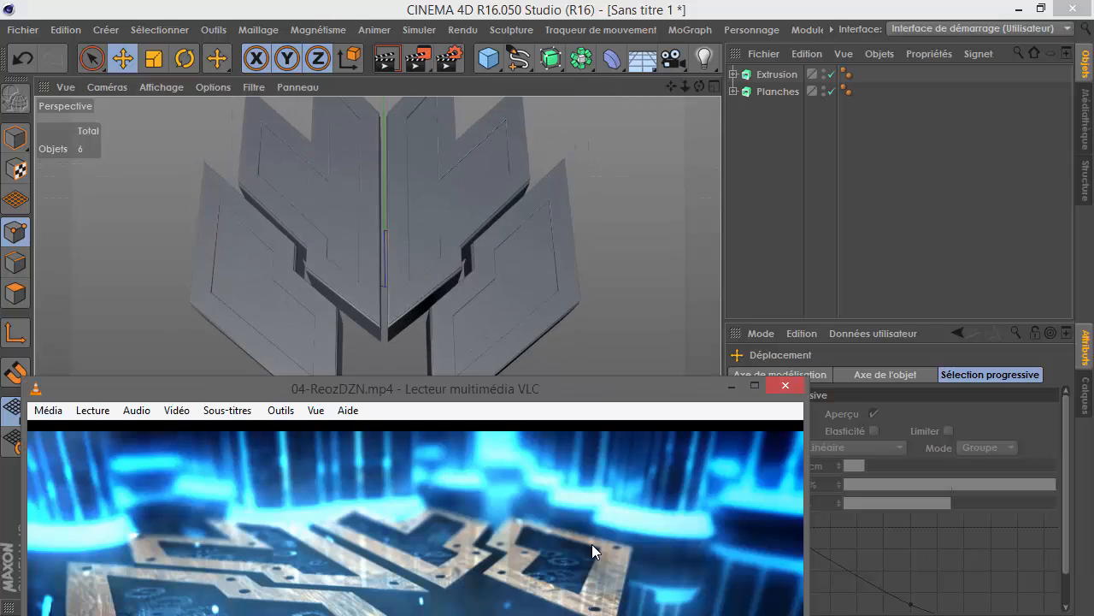
drag(584, 398, 632, 189)
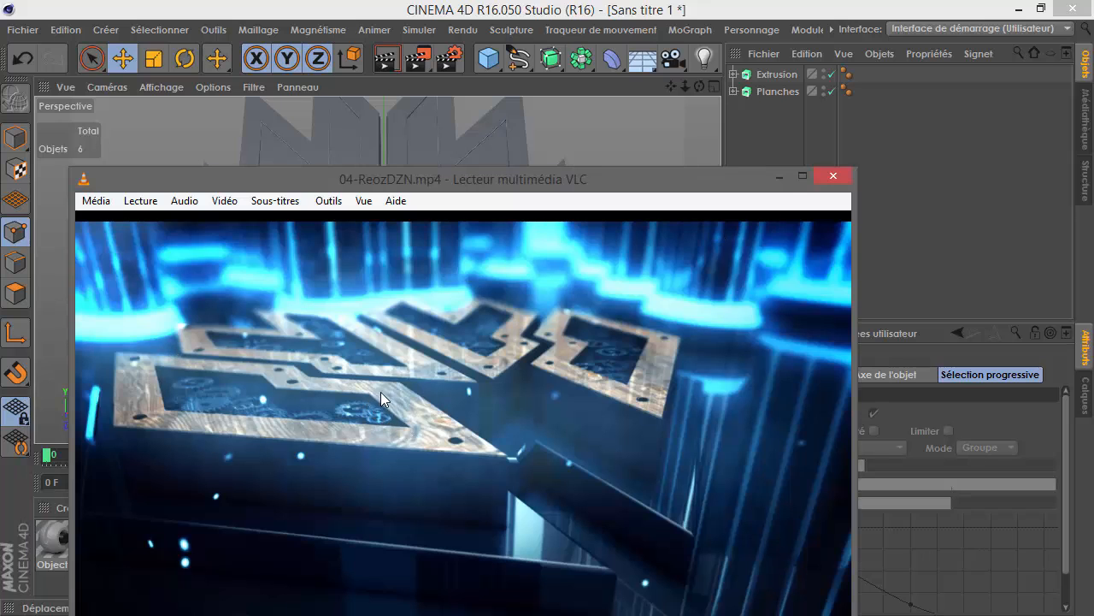
click(786, 178)
Duplicate the Planches object and hide the base extrusion and the original Planches in the viewport.
scroll(397, 255, up, 3)
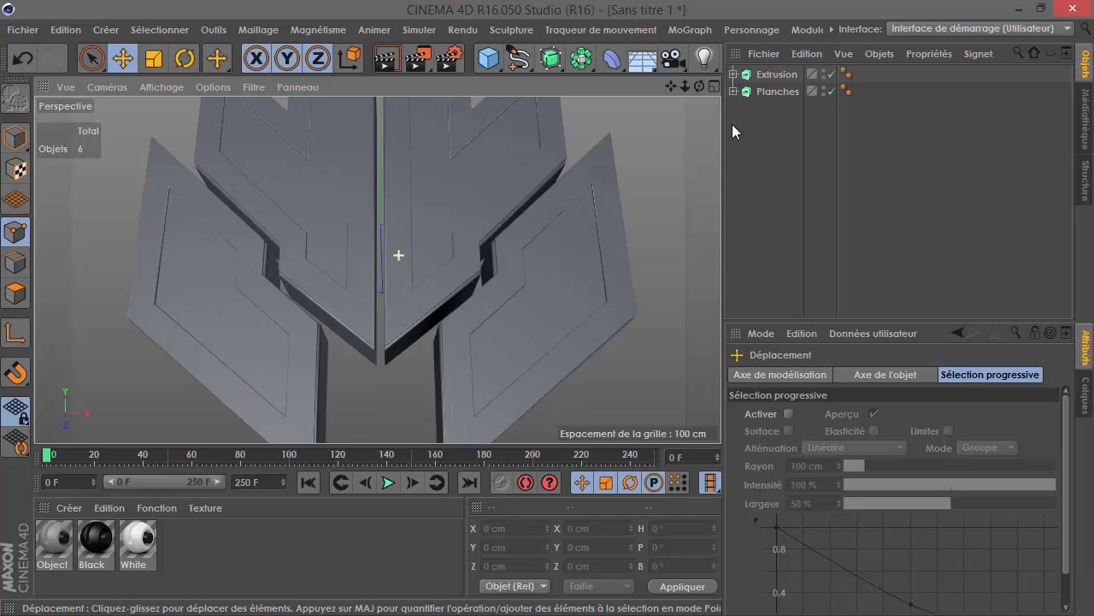
click(734, 91)
click(742, 109)
click(773, 128)
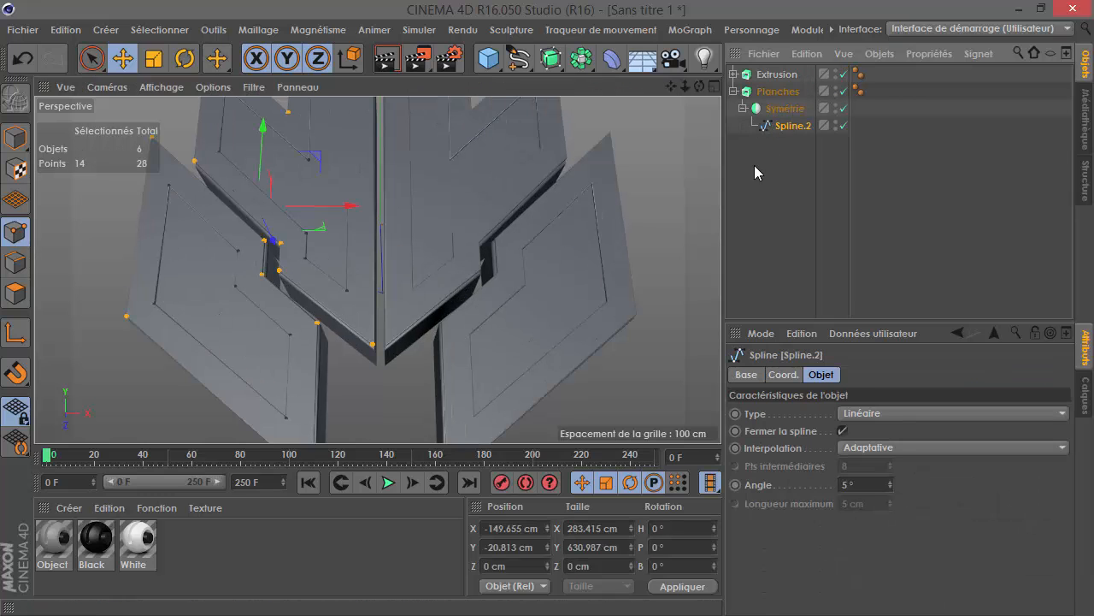
click(733, 91)
click(757, 93)
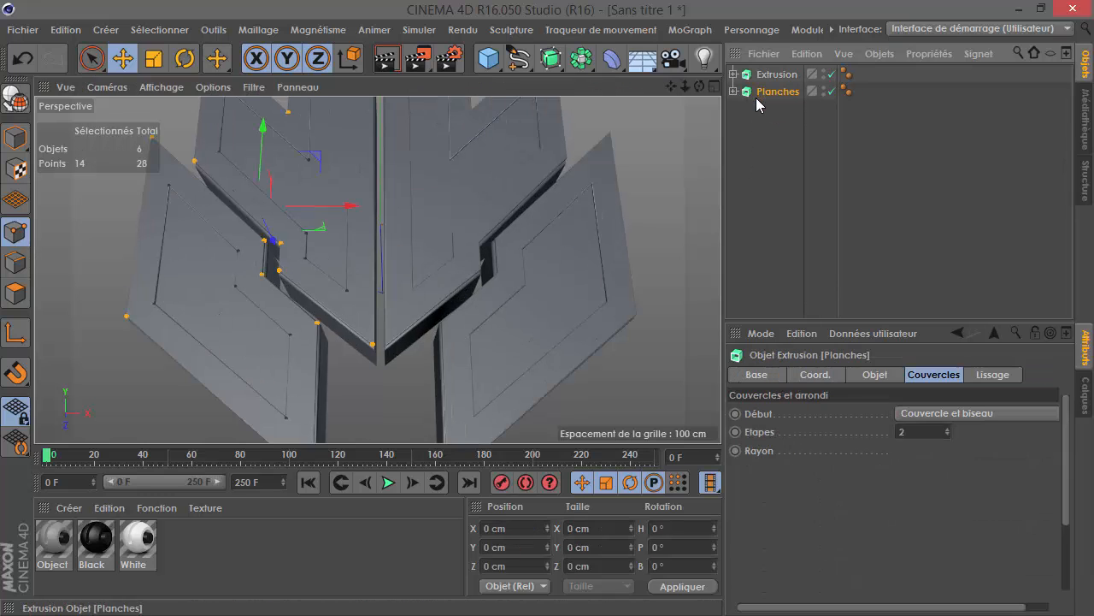
ctrl+drag(758, 96, 767, 141)
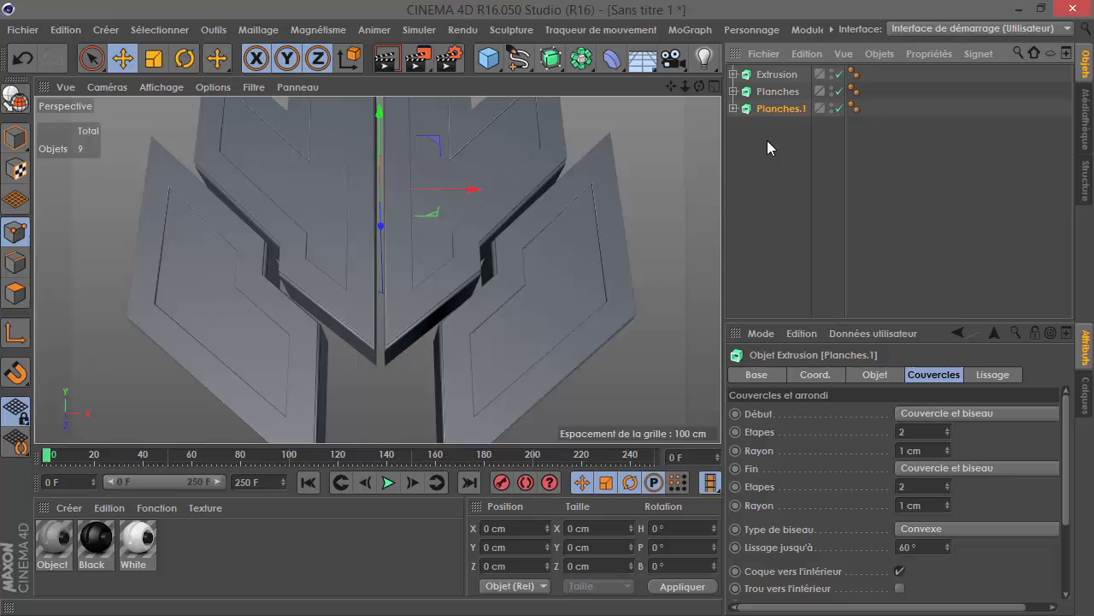
click(832, 71)
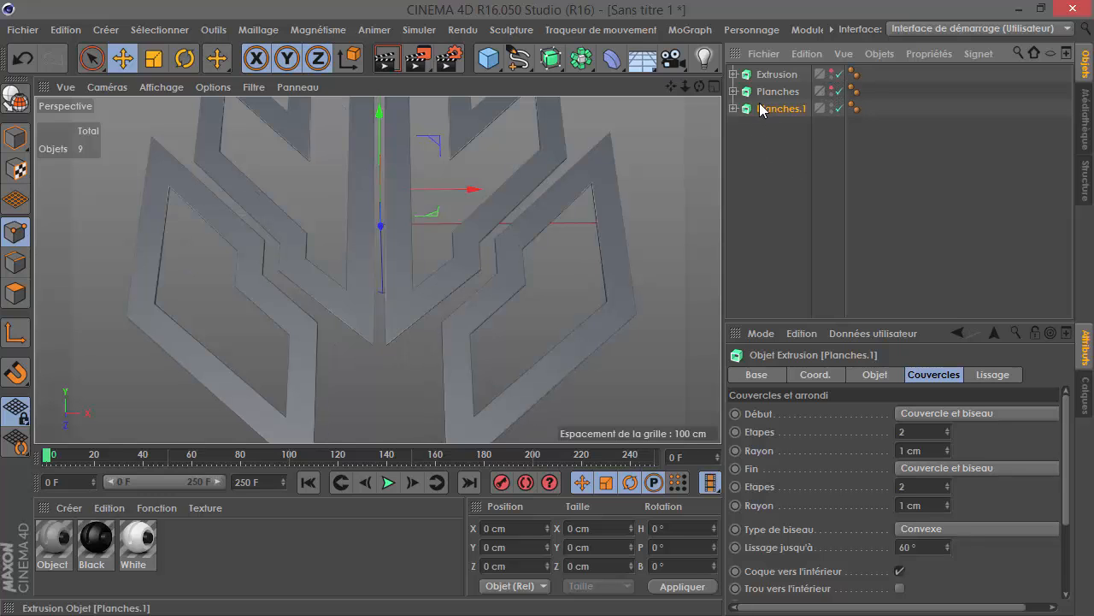
Select the spline inside the duplicated Planches.1 and disable that duplicate's extrusion.
click(743, 125)
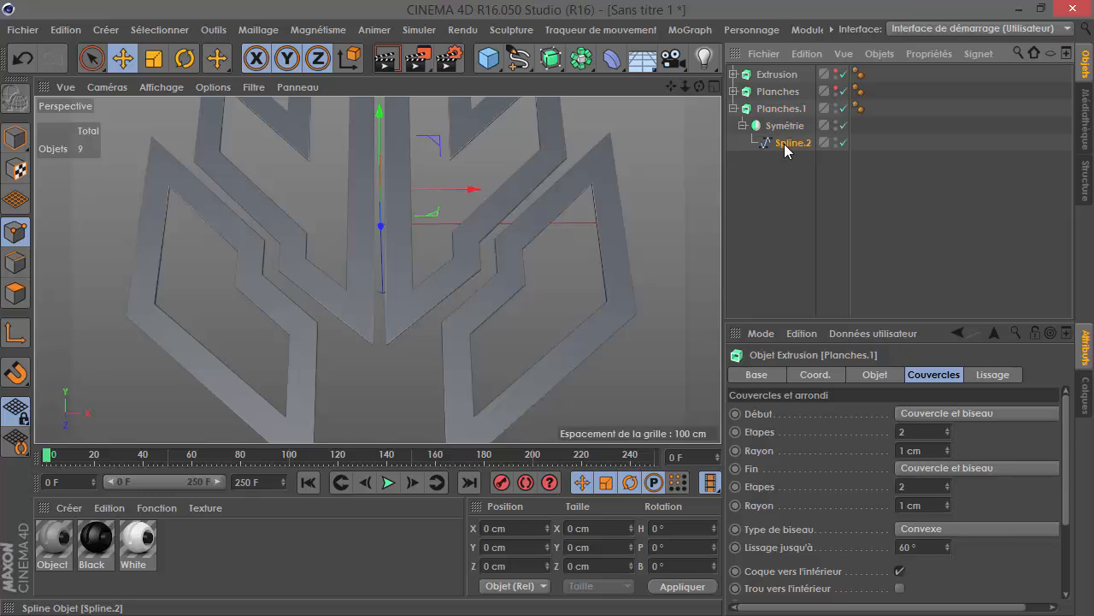
click(784, 143)
click(843, 109)
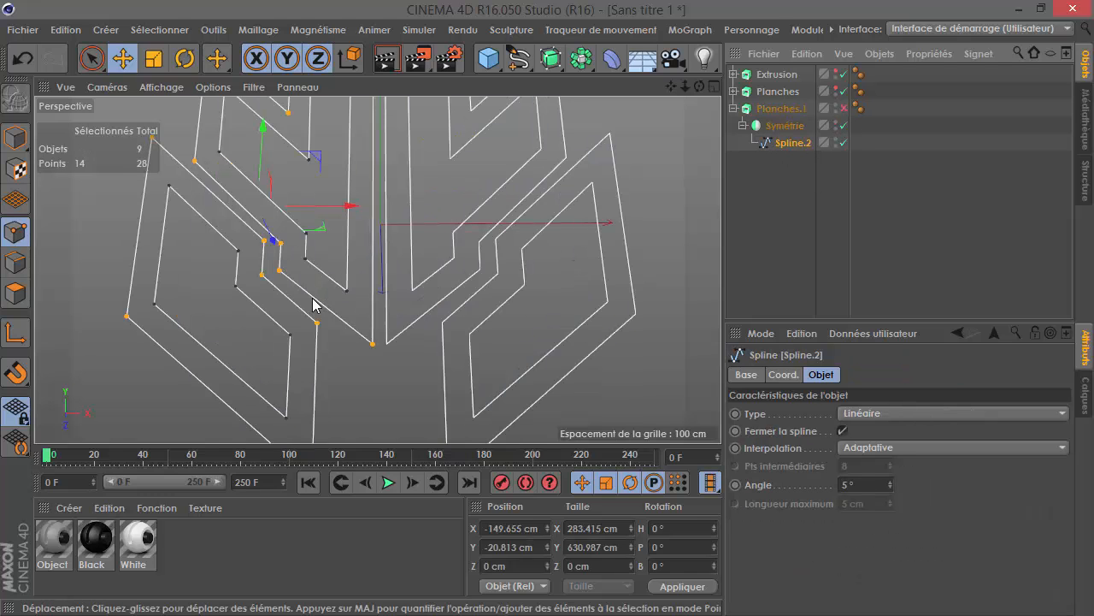
Delete all points of the outer contours from the duplicate's spline, keeping only the inner contours.
scroll(304, 295, down, 5)
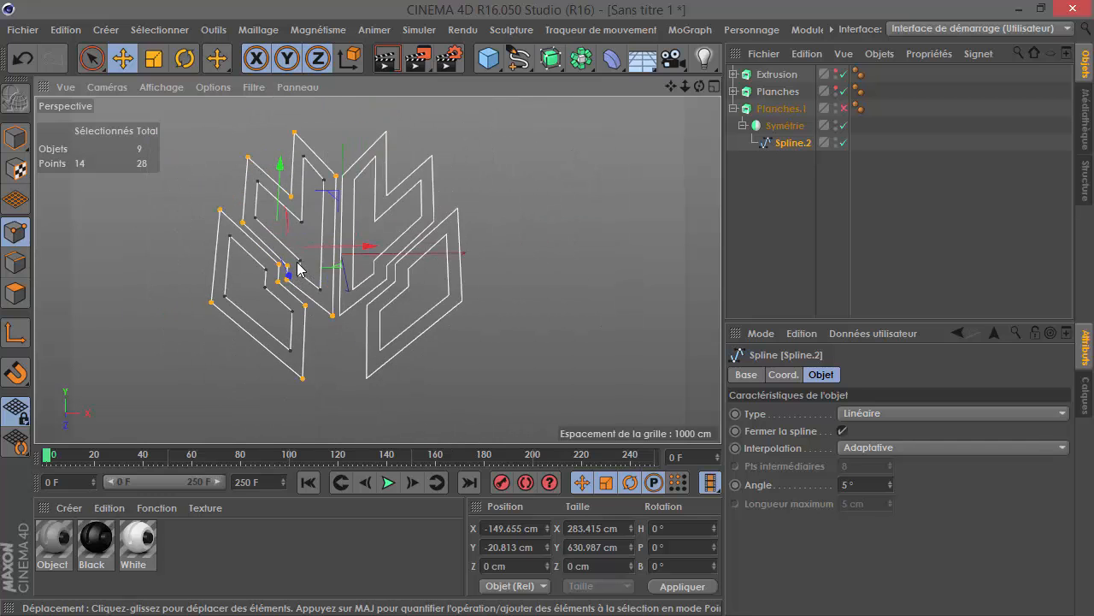
scroll(291, 282, up, 4)
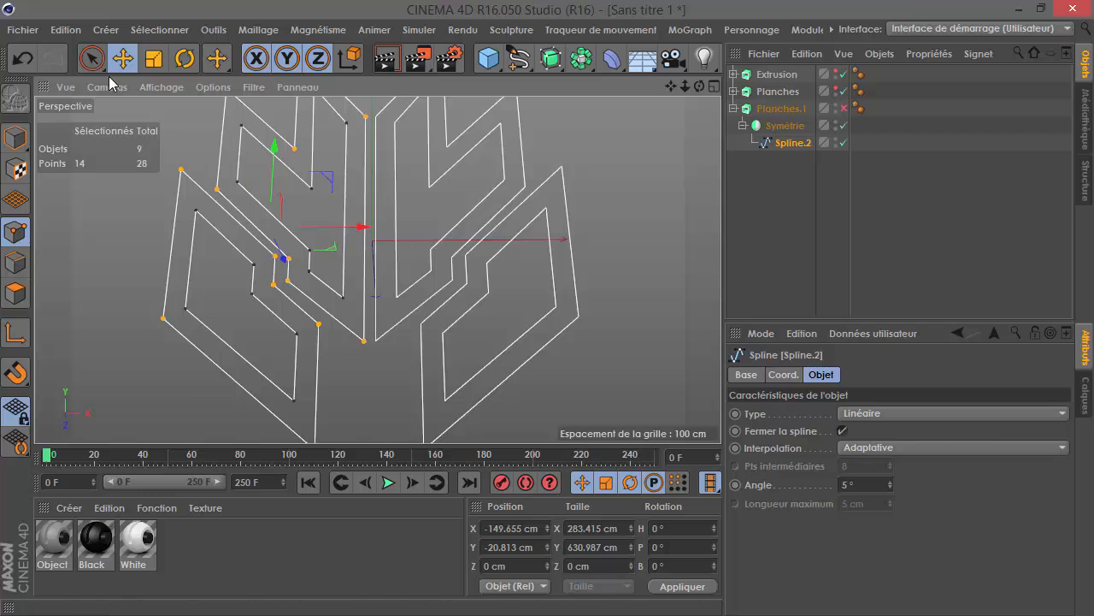
click(91, 58)
click(361, 342)
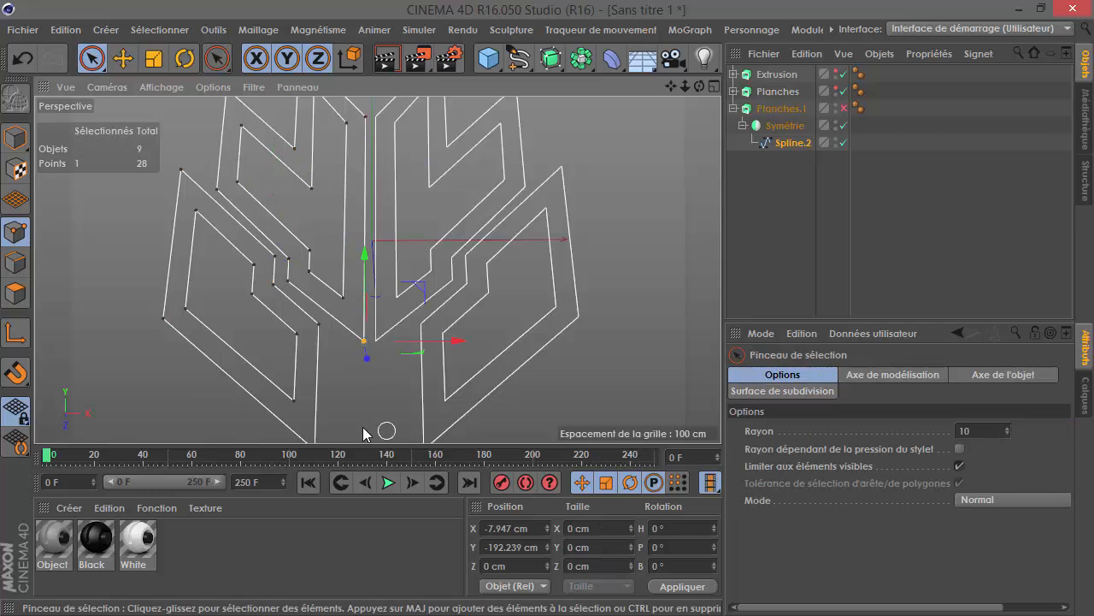
shift+click(319, 325)
key(u)
key(w)
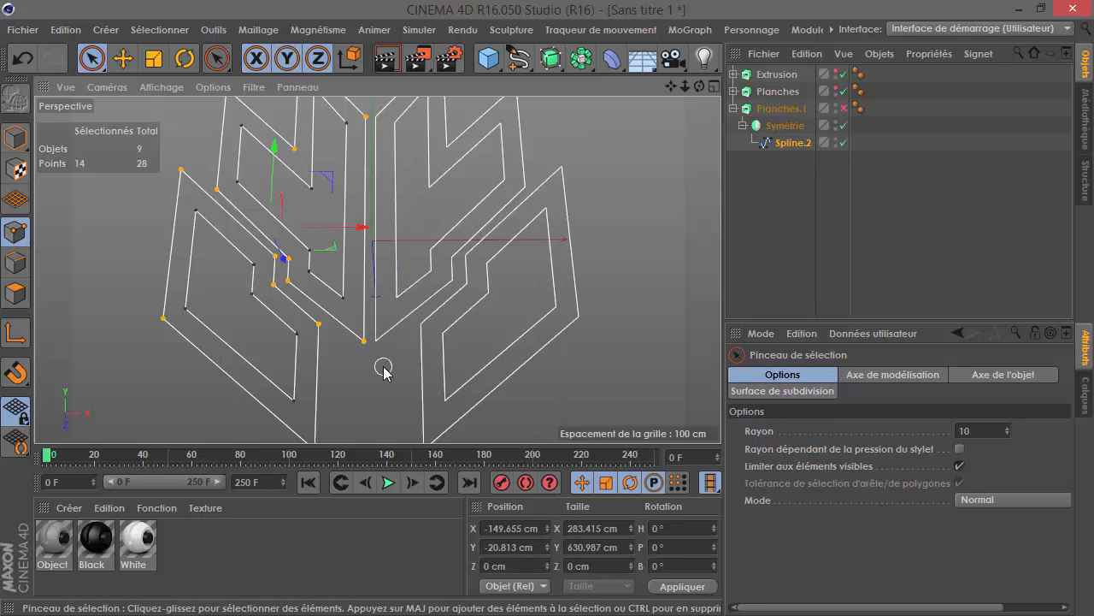
key(Delete)
scroll(382, 370, down, 2)
scroll(342, 293, up, 4)
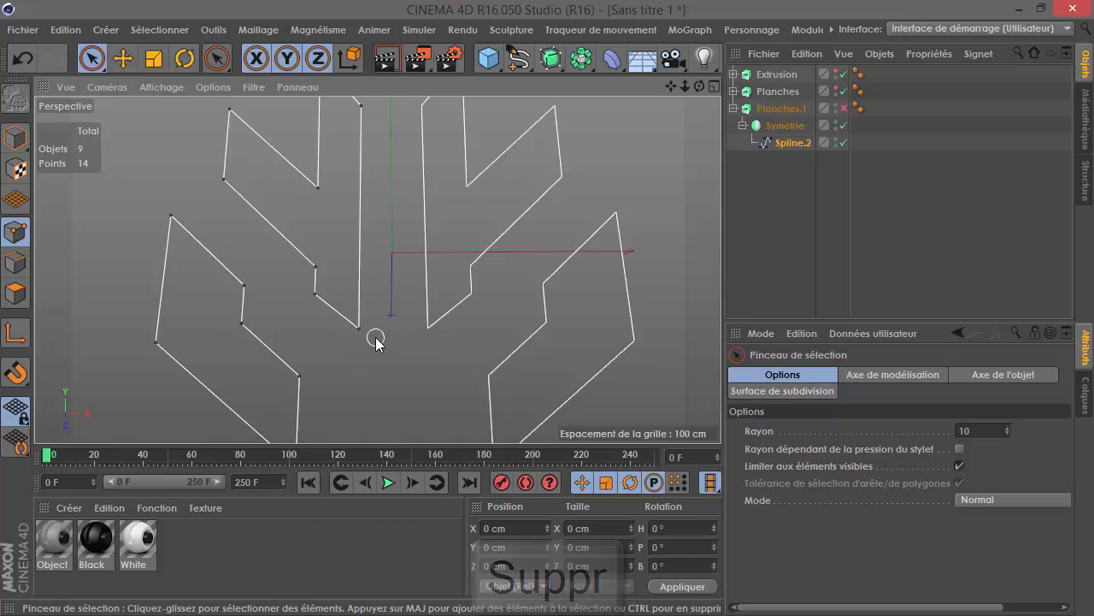
Select all remaining points of the duplicate's spline and show the original Planches frames again.
key(ctrl+a)
scroll(365, 331, up, 2)
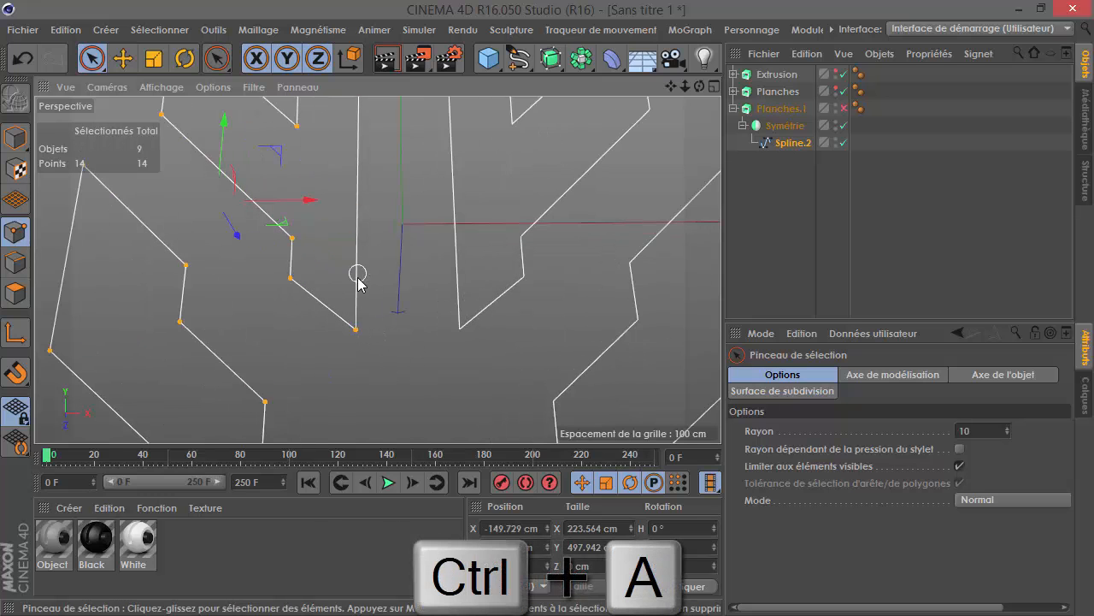
click(835, 88)
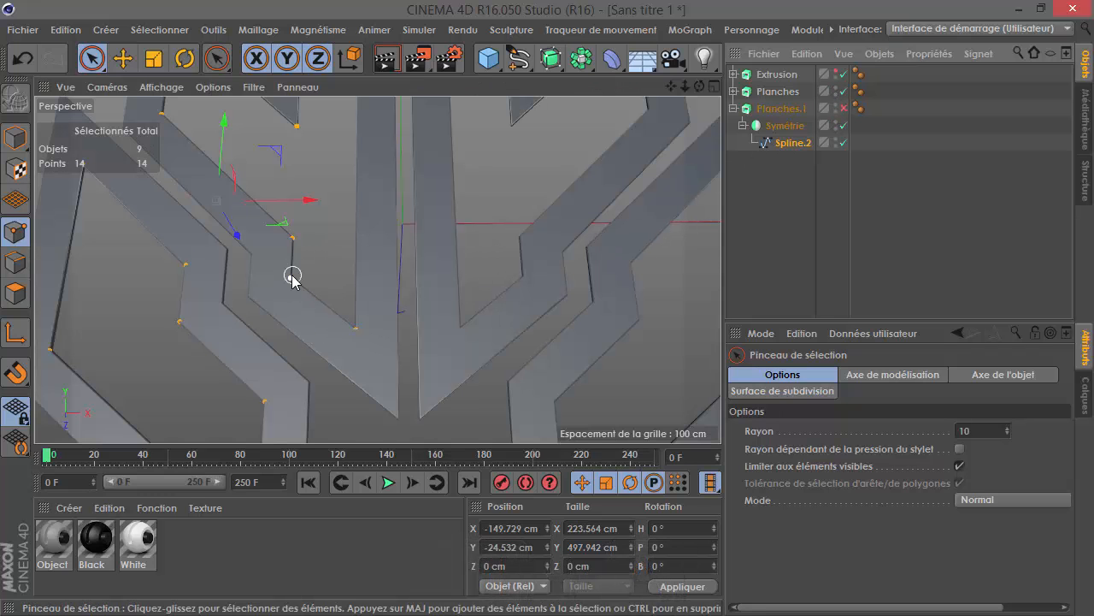
Disable the Planches extrusion so only the spline contours are displayed, leaving the Planches.1 extrusion disabled too.
scroll(289, 282, up, 4)
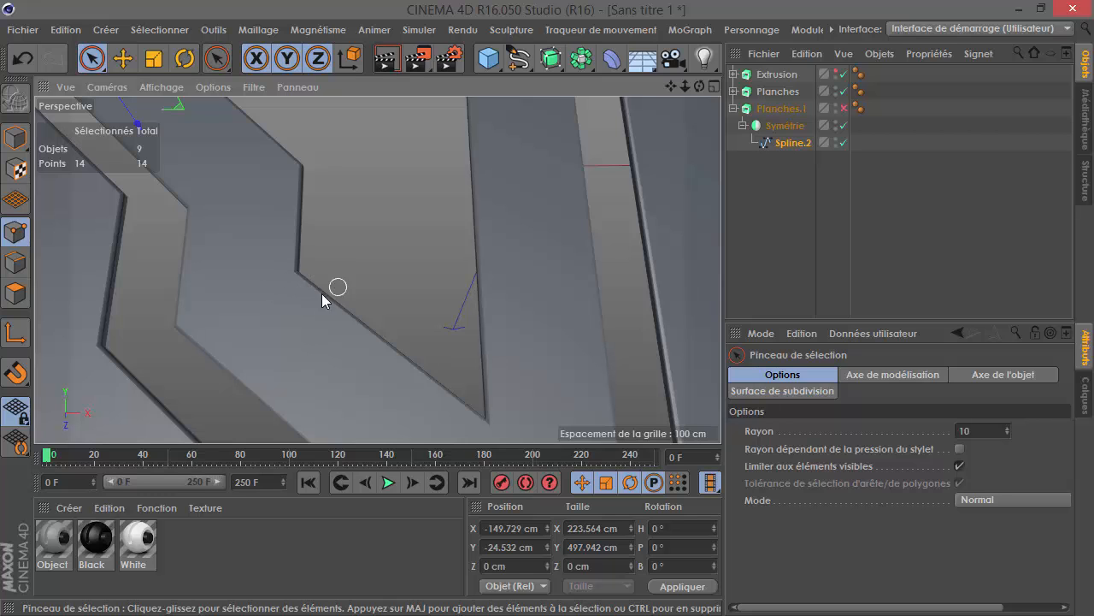
click(843, 108)
drag(843, 107, 843, 90)
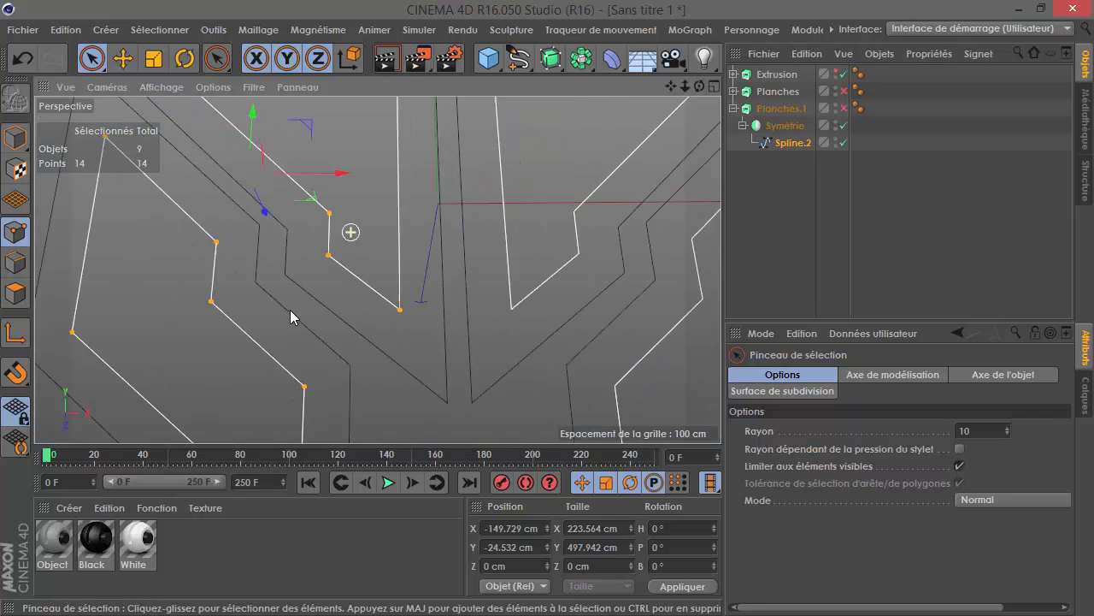
scroll(290, 316, down, 2)
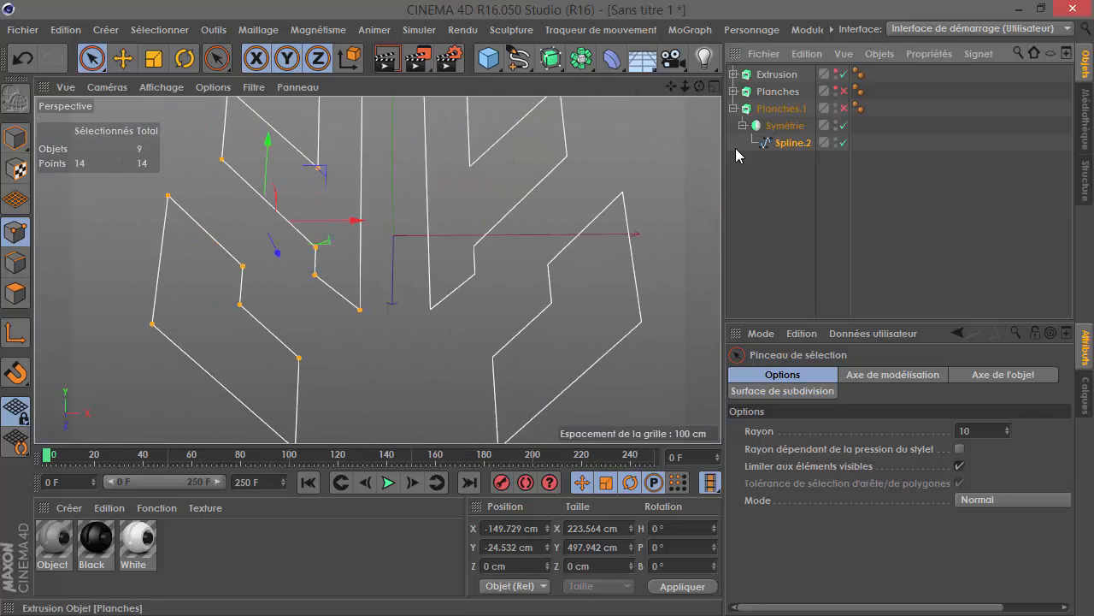
Create a slightly larger outline around the duplicate spline's contours and delete the original contour points.
scroll(269, 274, up, 2)
scroll(343, 282, up, 2)
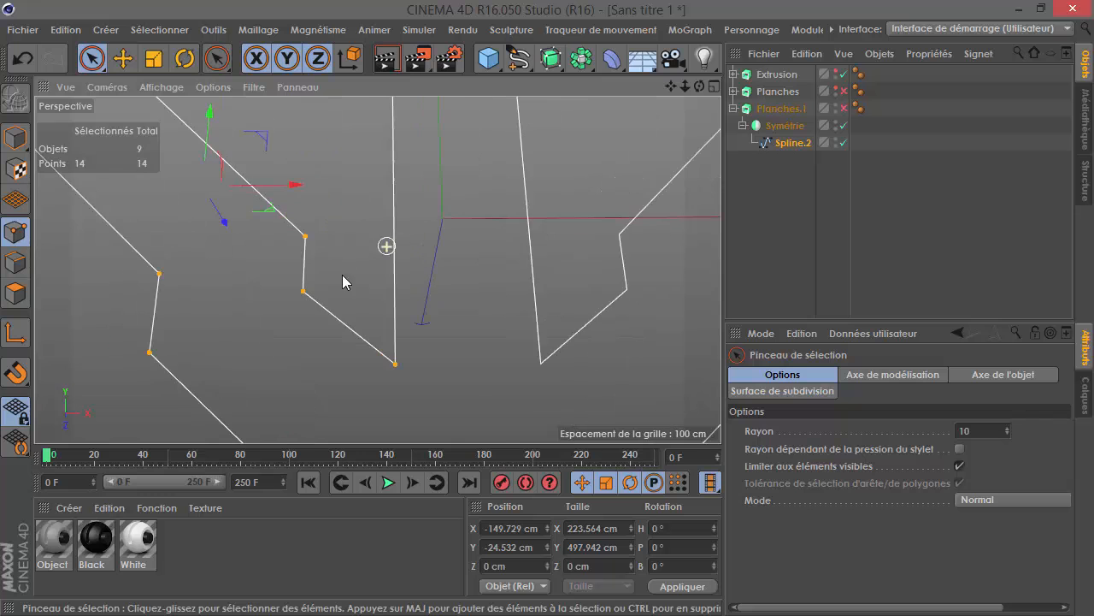
scroll(325, 282, down, 3)
right_click(350, 318)
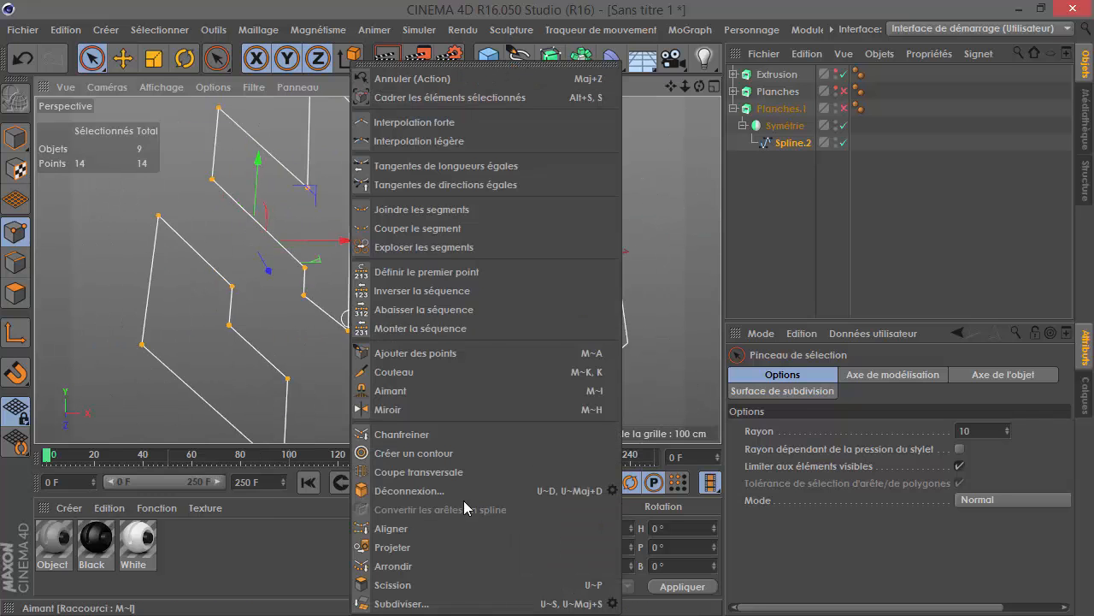
click(433, 453)
scroll(327, 298, up, 5)
drag(549, 308, 547, 308)
scroll(274, 325, down, 3)
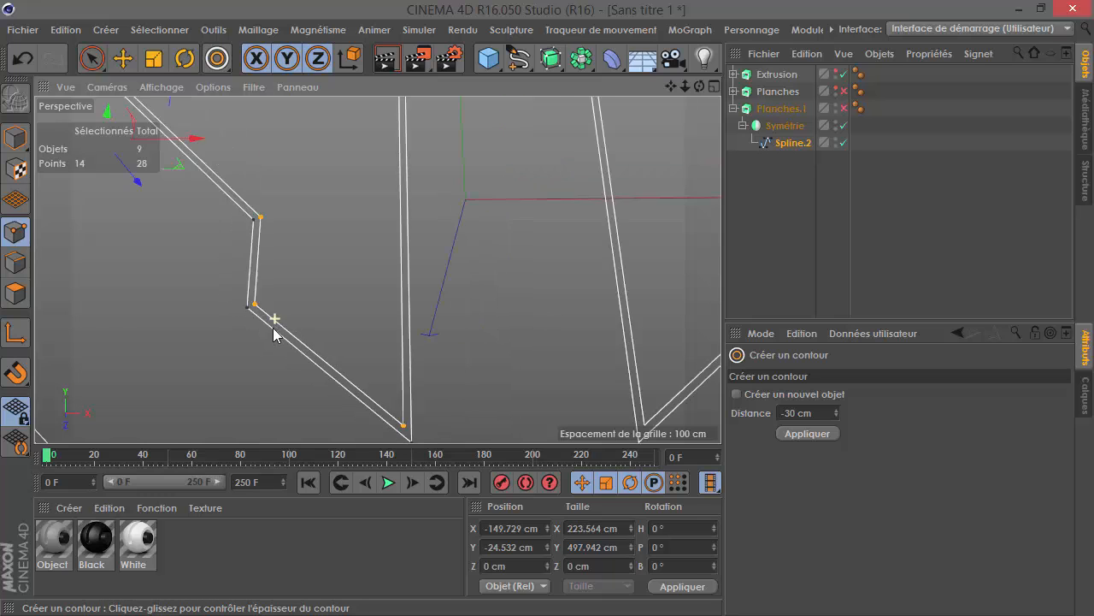
key(Delete)
scroll(270, 291, down, 5)
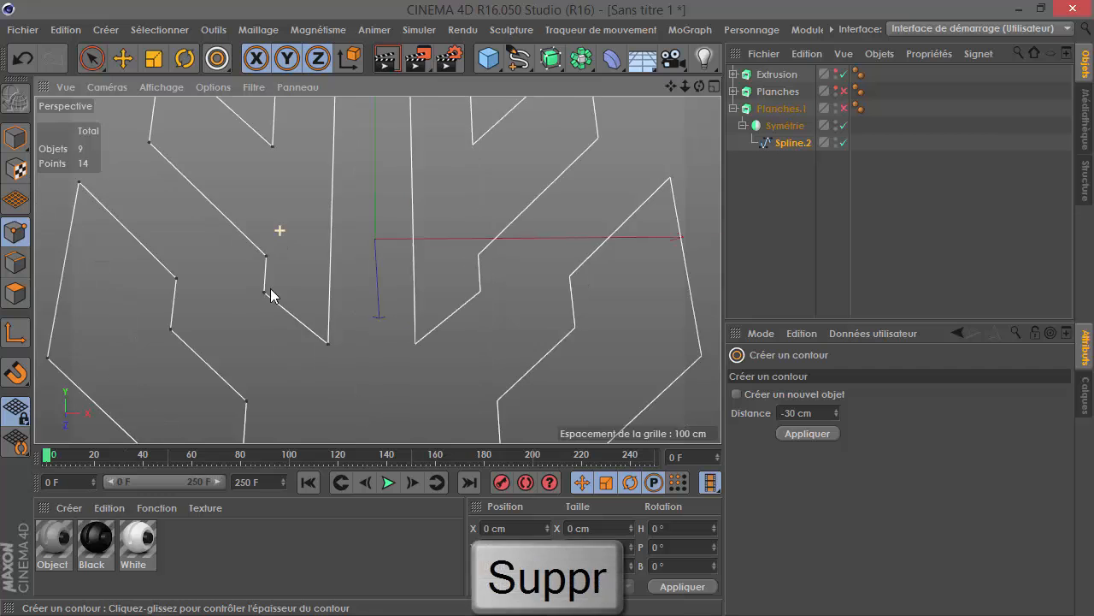
Enable the Planches extrusion and the Planches.1 extrusion again.
click(844, 91)
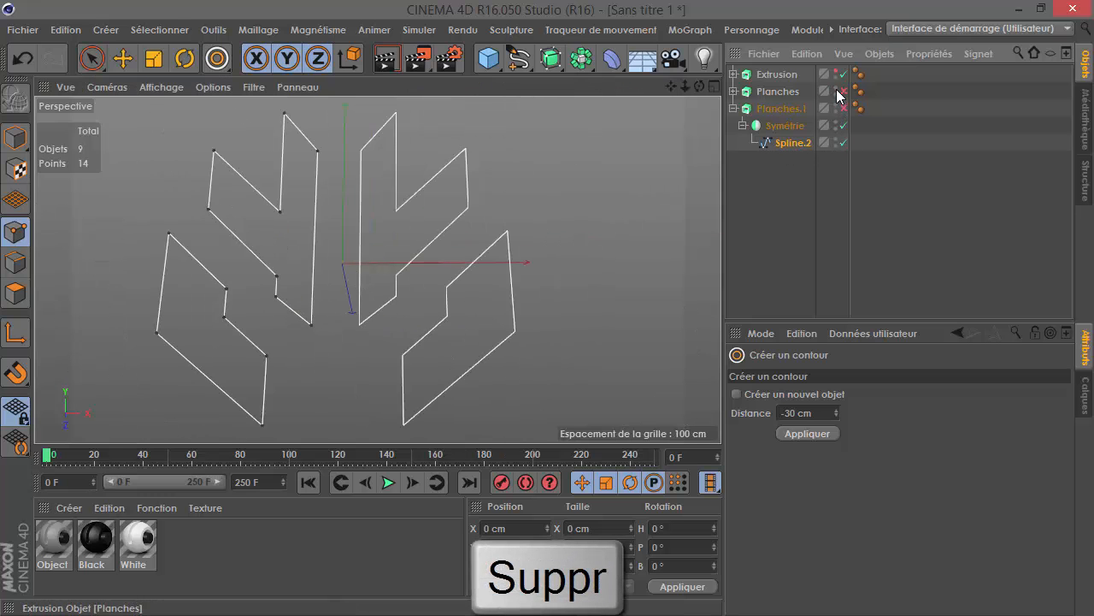
scroll(277, 327, up, 3)
scroll(277, 326, up, 3)
alt+drag(293, 277, 548, 308)
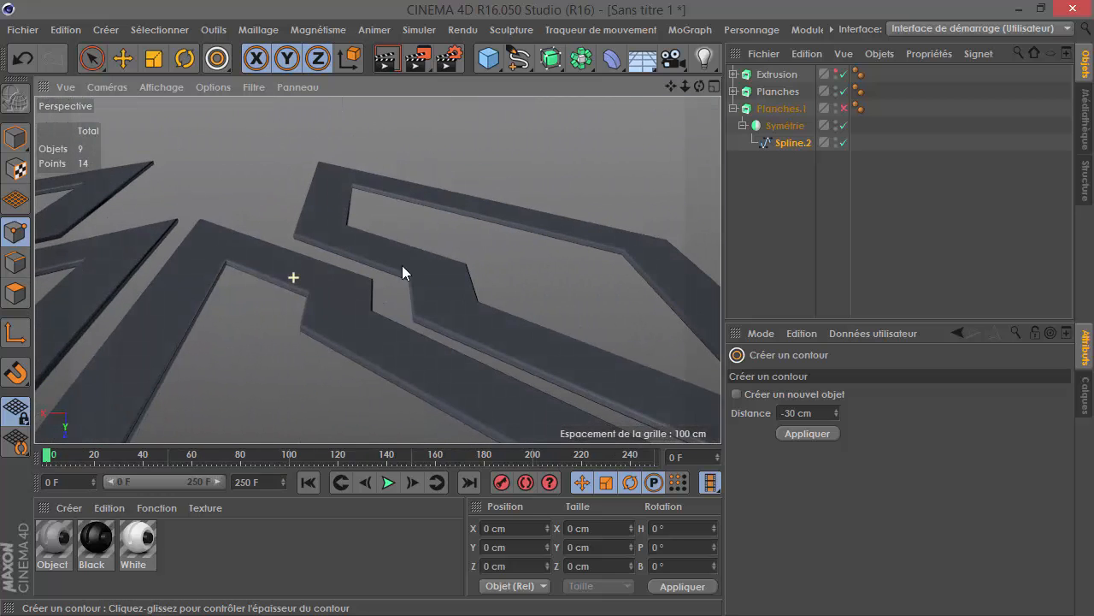
scroll(434, 247, down, 2)
click(844, 109)
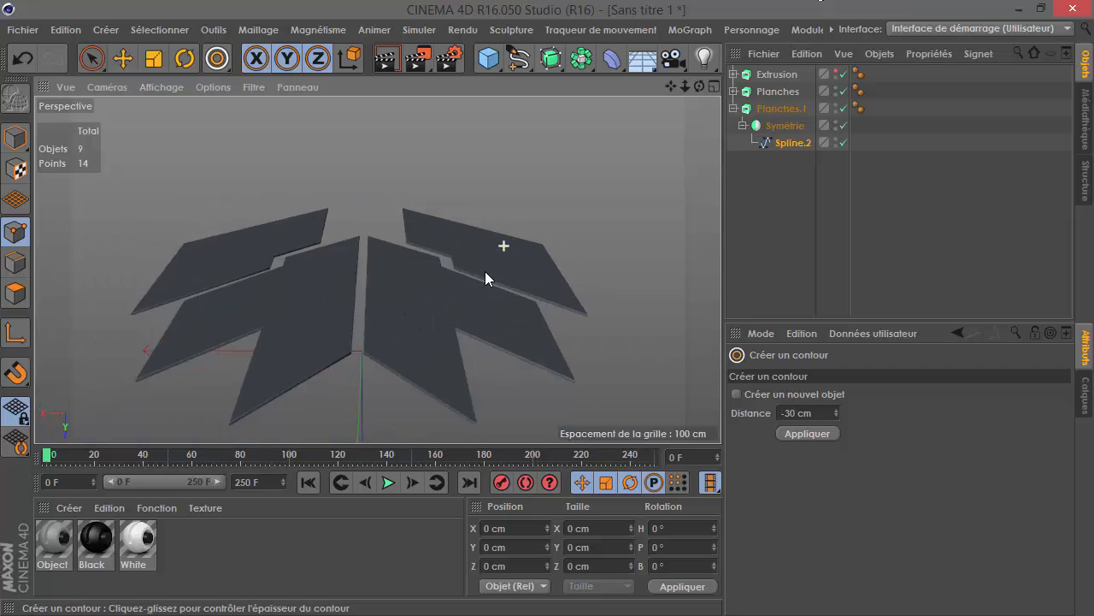
Set the Z movement of the Planches.1 extrusion to 35 cm.
click(781, 108)
click(874, 376)
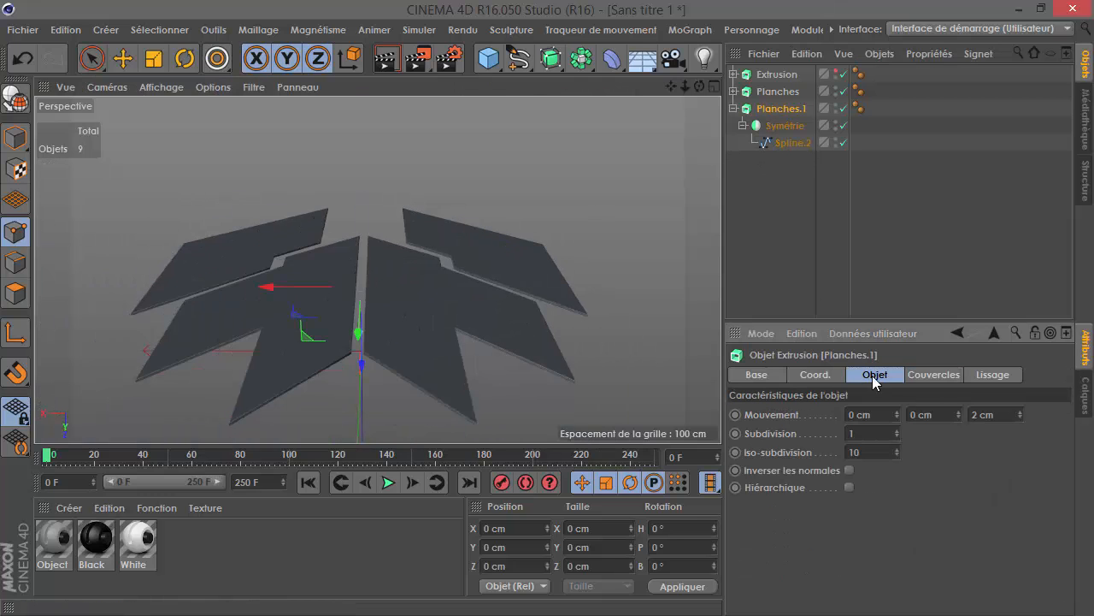
drag(1019, 419, 1020, 412)
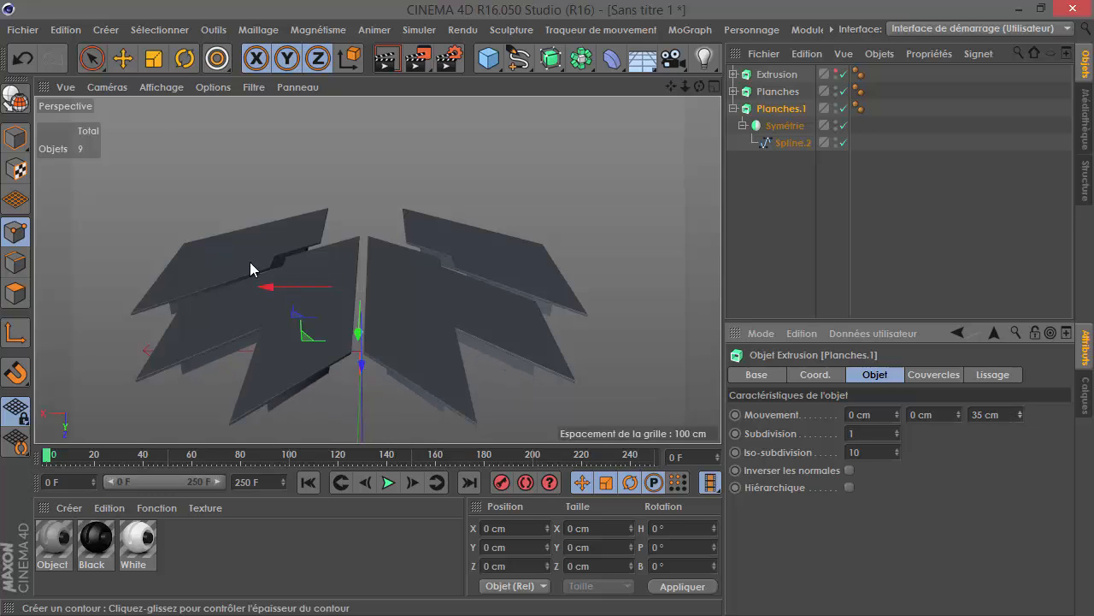
Move Planches.1 along its Z axis so that its solids pass through the openings of the Planches frames.
click(128, 62)
alt+drag(361, 375, 393, 276)
alt+drag(330, 403, 378, 392)
drag(380, 345, 381, 340)
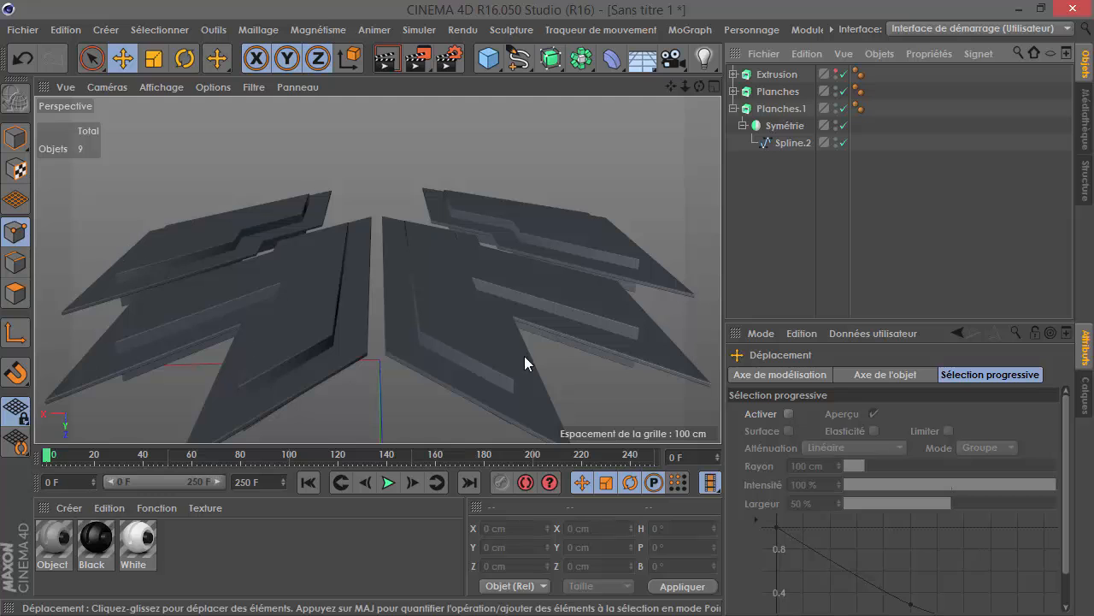
scroll(453, 371, up, 6)
scroll(372, 240, down, 5)
alt+drag(439, 255, 460, 174)
click(426, 247)
drag(340, 294, 336, 299)
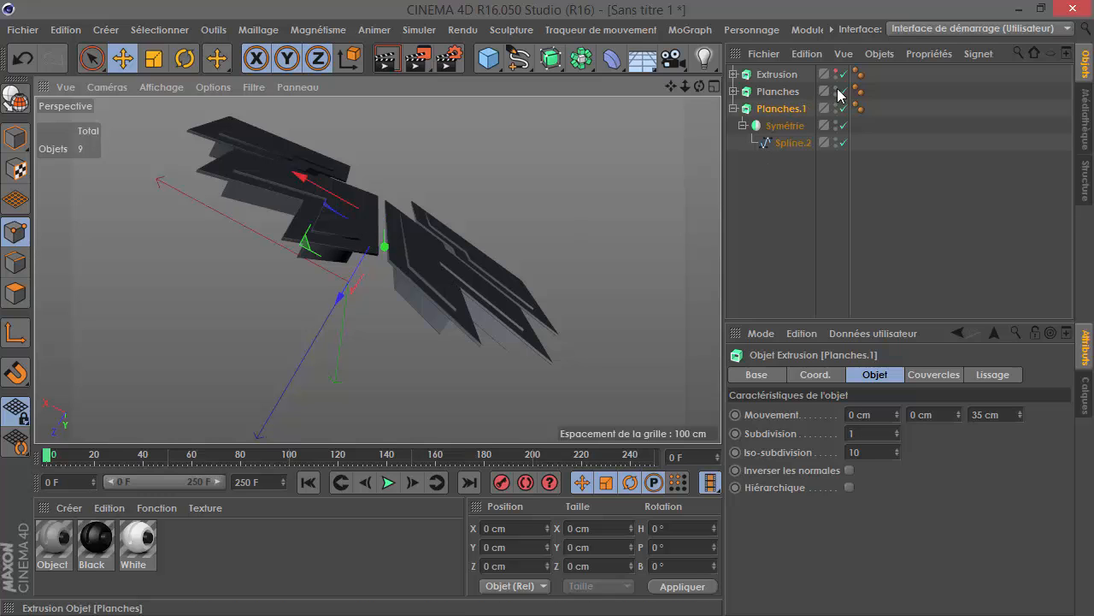
Rename Planches.1 as Trou, with Planches hidden and the base extrusion shown in the viewport.
double_click(783, 109)
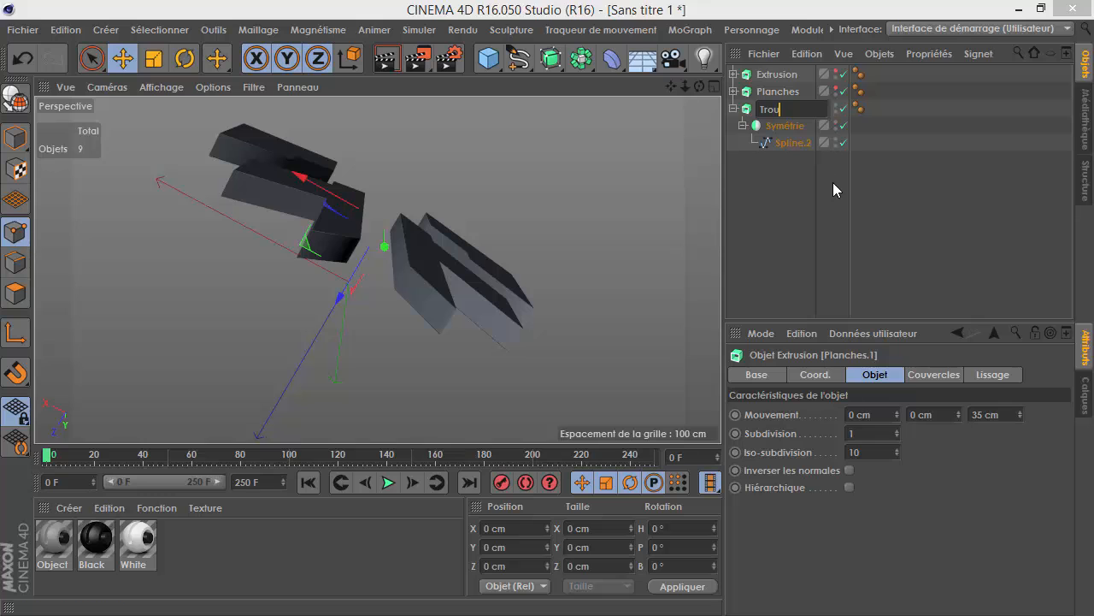
key(Return)
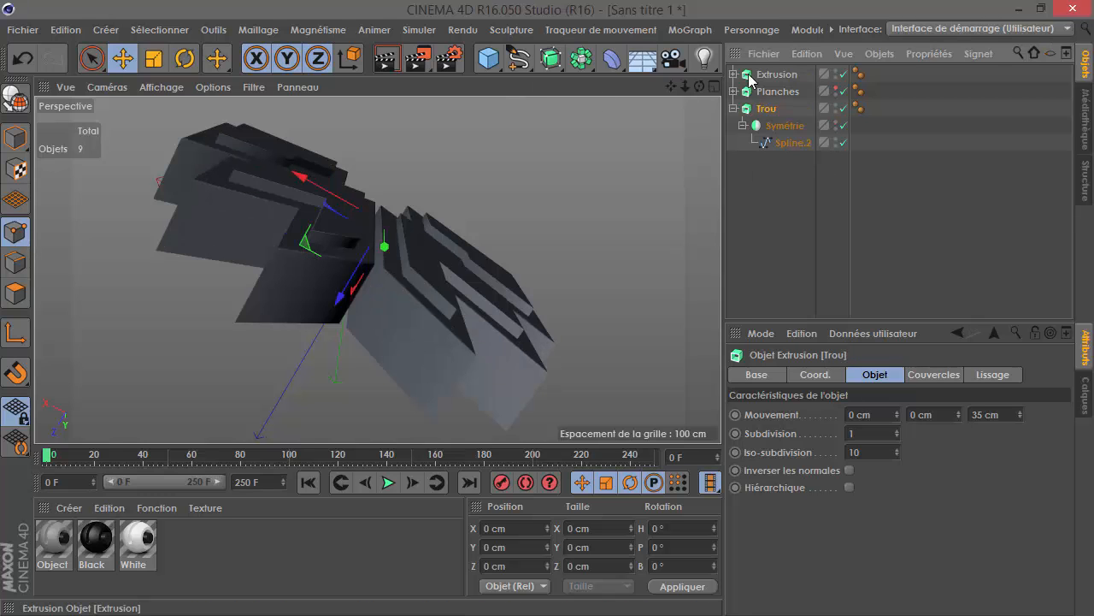
Add a Boolean object and nest Extrusion and Trou inside it in that order, subtracting Trou from the base.
click(581, 58)
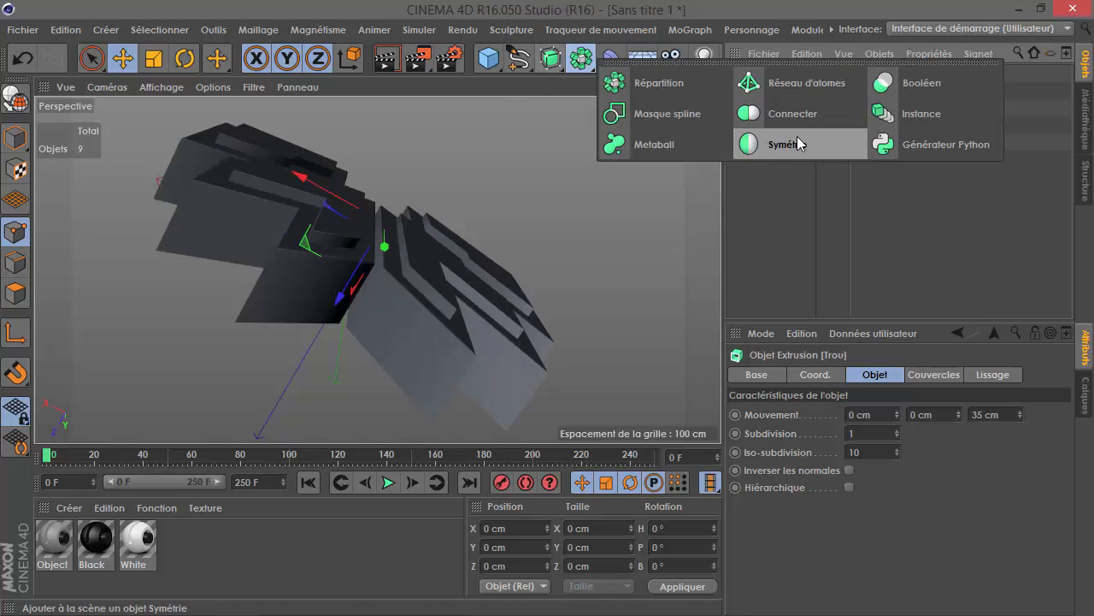
click(910, 83)
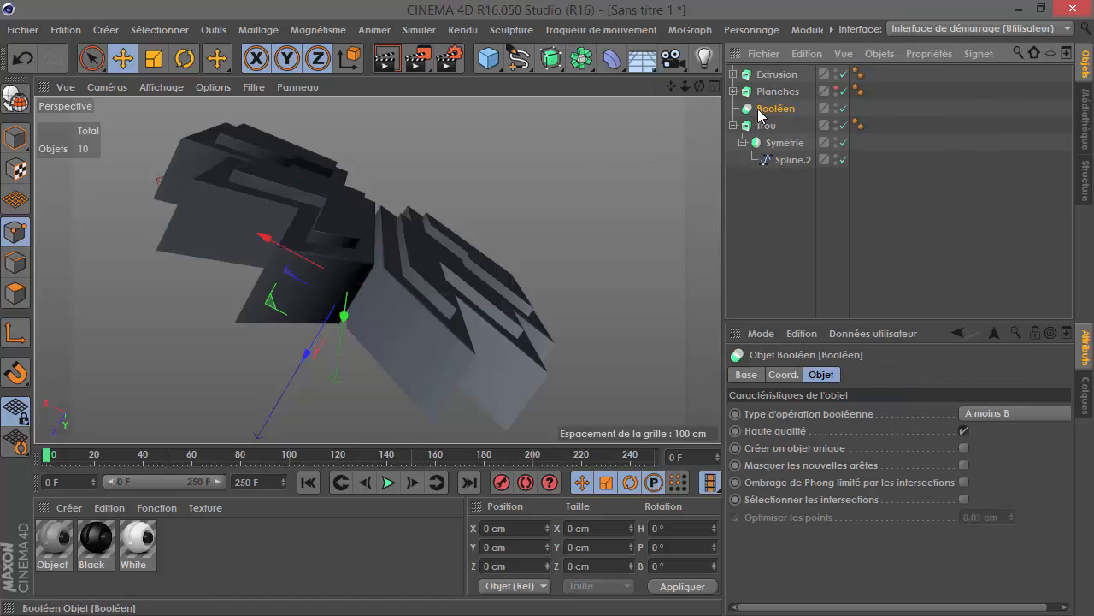
mouse_move(778, 116)
mouse_down()
mouse_move(778, 93)
mouse_move(774, 103)
mouse_up()
click(733, 126)
click(809, 175)
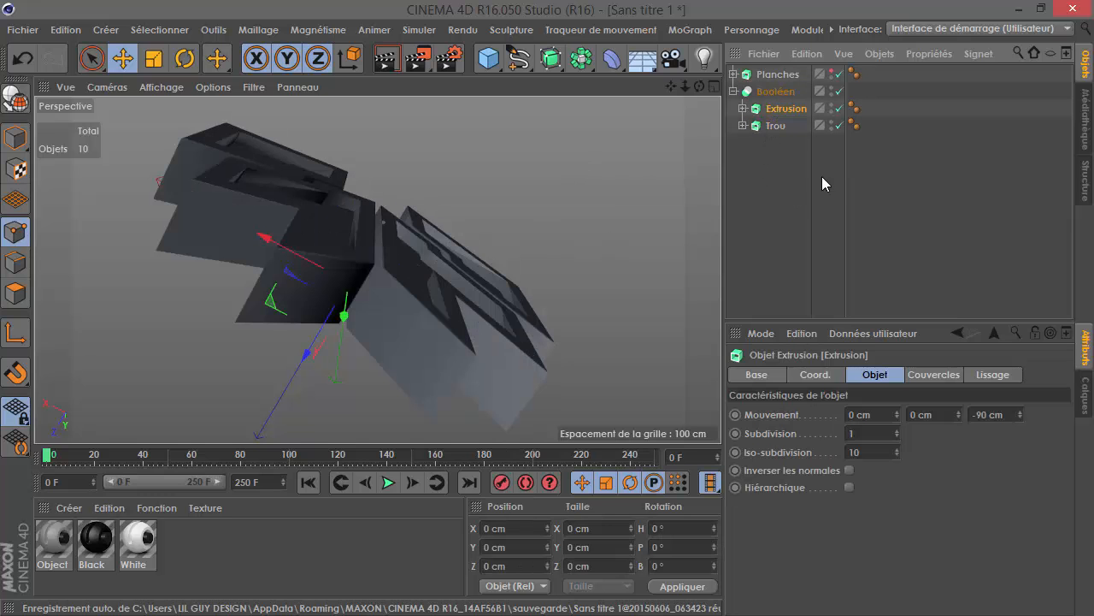
Increase the Z movement of the Trou extrusion to cut deeper recesses into the base.
mouse_move(366, 343)
alt+mouse_down()
mouse_move(414, 333)
mouse_move(344, 388)
mouse_move(370, 412)
mouse_move(377, 351)
alt+mouse_up()
click(775, 125)
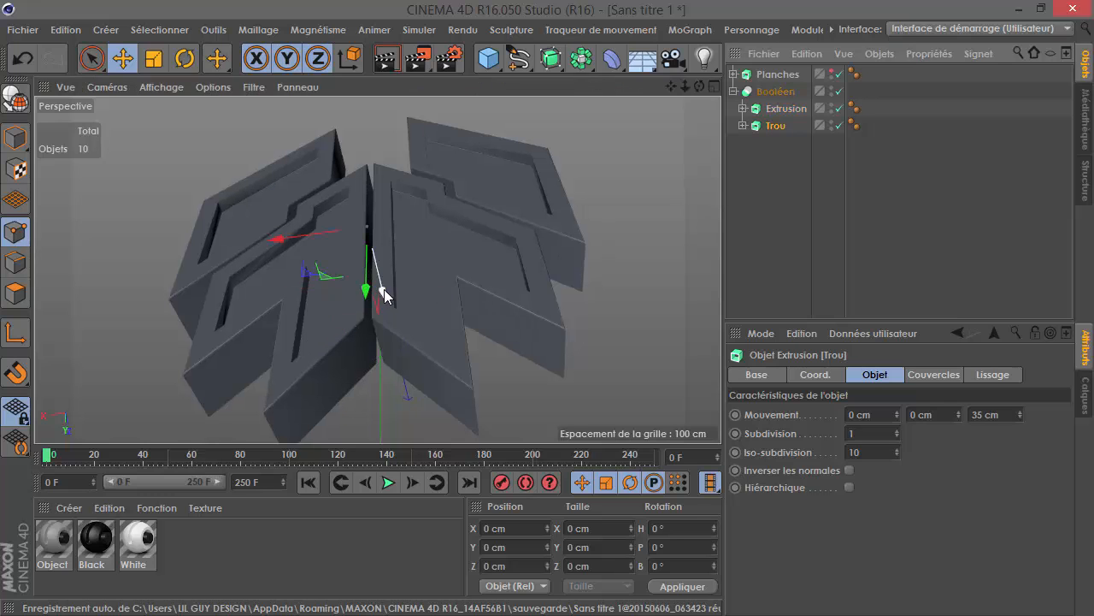
alt+drag(383, 258, 457, 322)
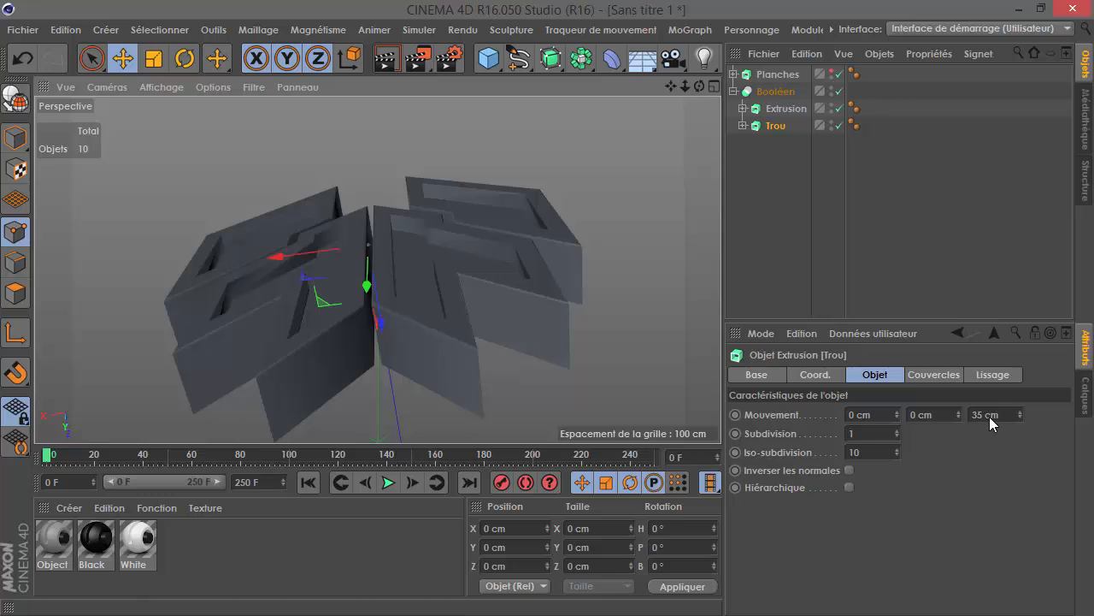
drag(1019, 419, 1018, 411)
alt+drag(470, 335, 555, 312)
Set the end cap bevel radius of the Trou extrusion to 3 cm.
click(932, 376)
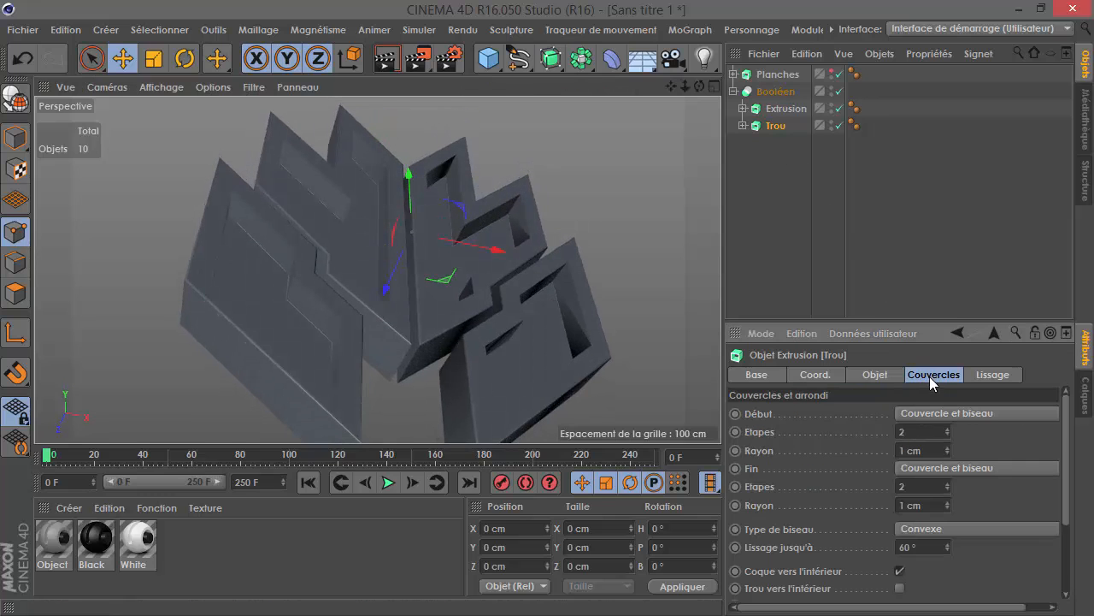
mouse_move(951, 503)
mouse_down()
mouse_move(942, 529)
mouse_move(945, 511)
mouse_up()
scroll(419, 258, up, 5)
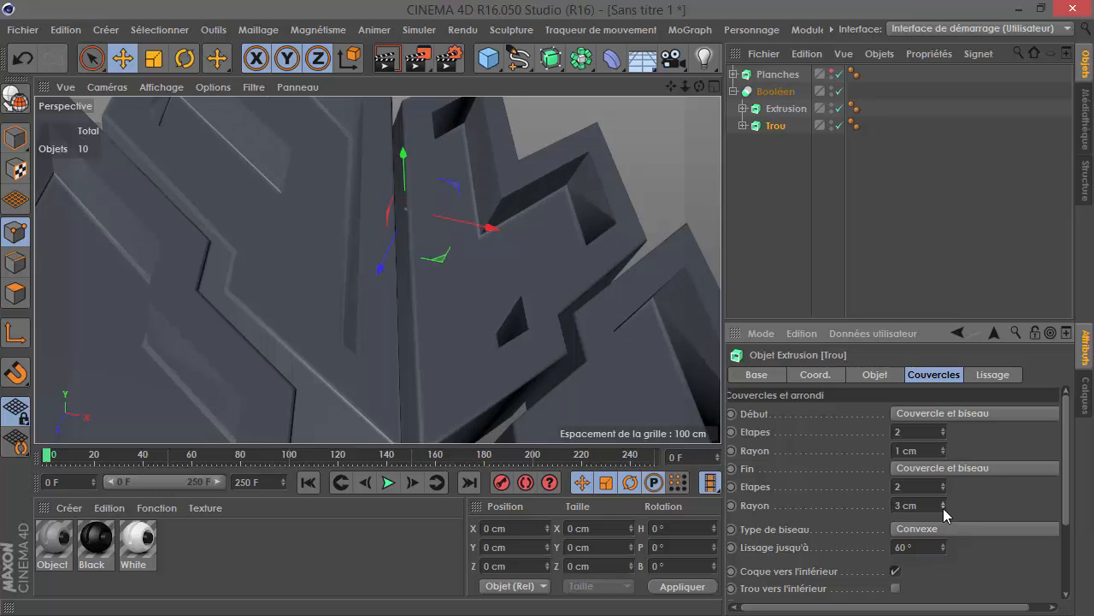
Examine the edges and corners of the recesses in the base from several angles.
scroll(447, 292, down, 3)
mouse_move(459, 321)
alt+mouse_down()
mouse_move(409, 380)
mouse_move(408, 324)
alt+mouse_up()
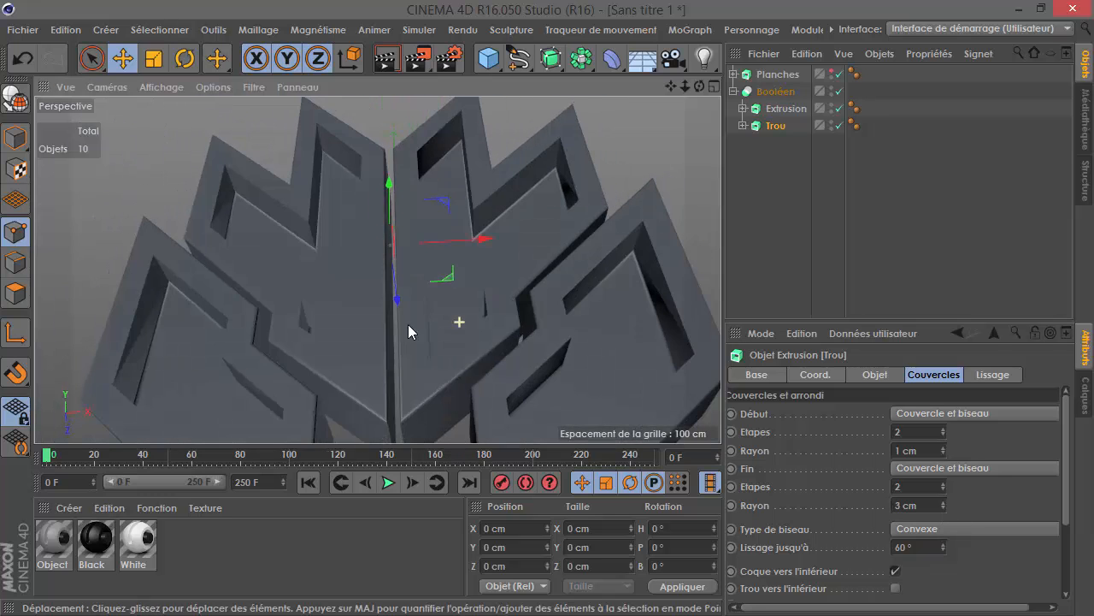
scroll(444, 258, down, 3)
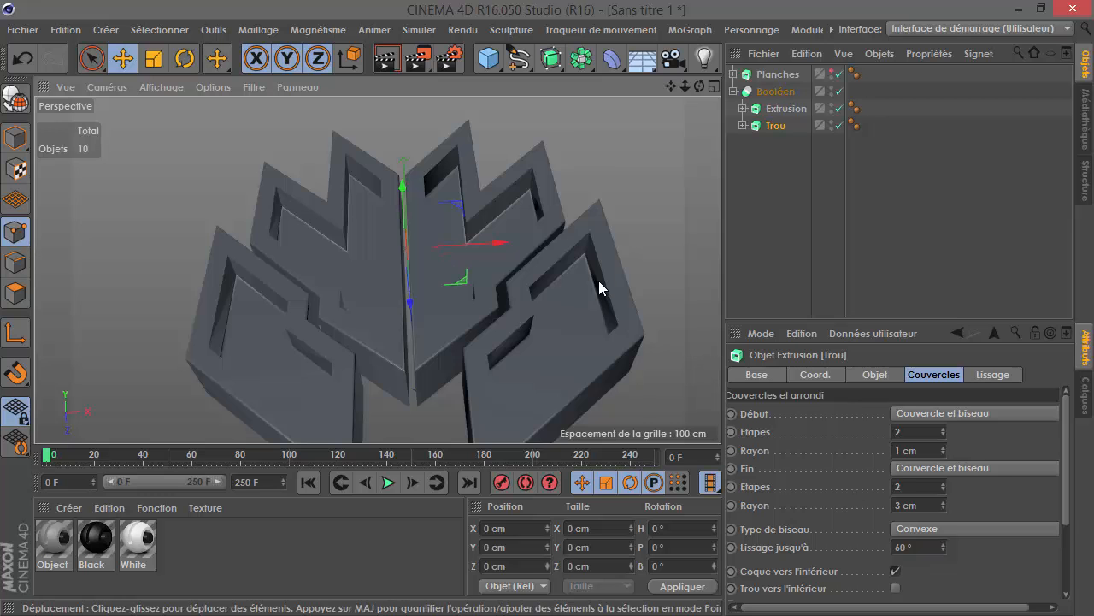
scroll(599, 281, up, 3)
mouse_move(534, 258)
alt+mouse_down()
mouse_move(508, 231)
mouse_move(494, 319)
mouse_move(504, 337)
mouse_move(568, 270)
mouse_move(563, 328)
alt+mouse_up()
scroll(439, 283, down, 4)
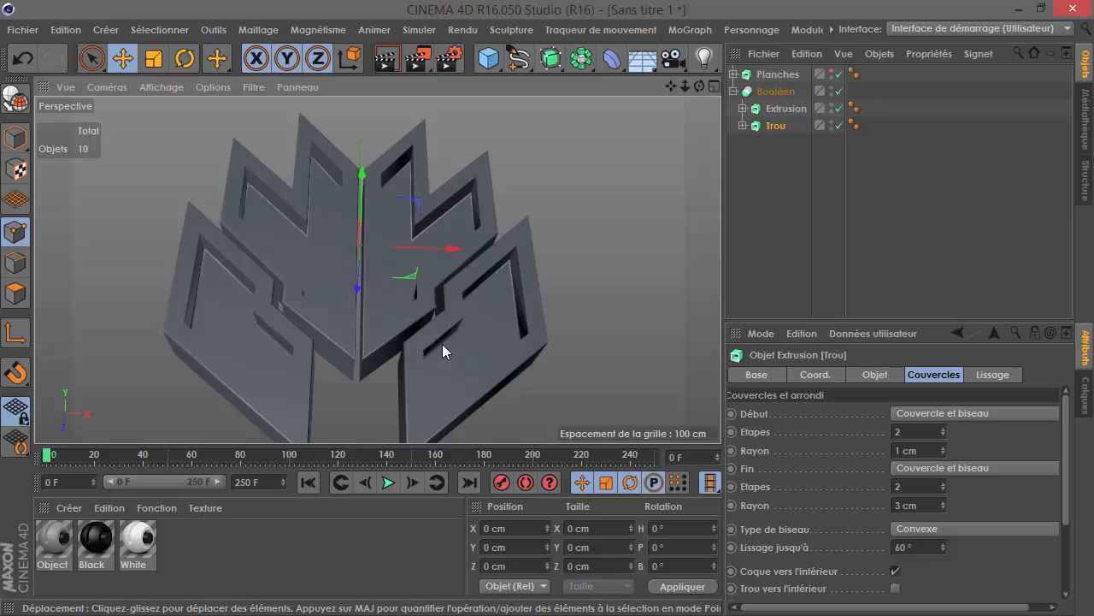
alt+drag(442, 344, 400, 266)
scroll(446, 261, up, 3)
scroll(474, 339, up, 5)
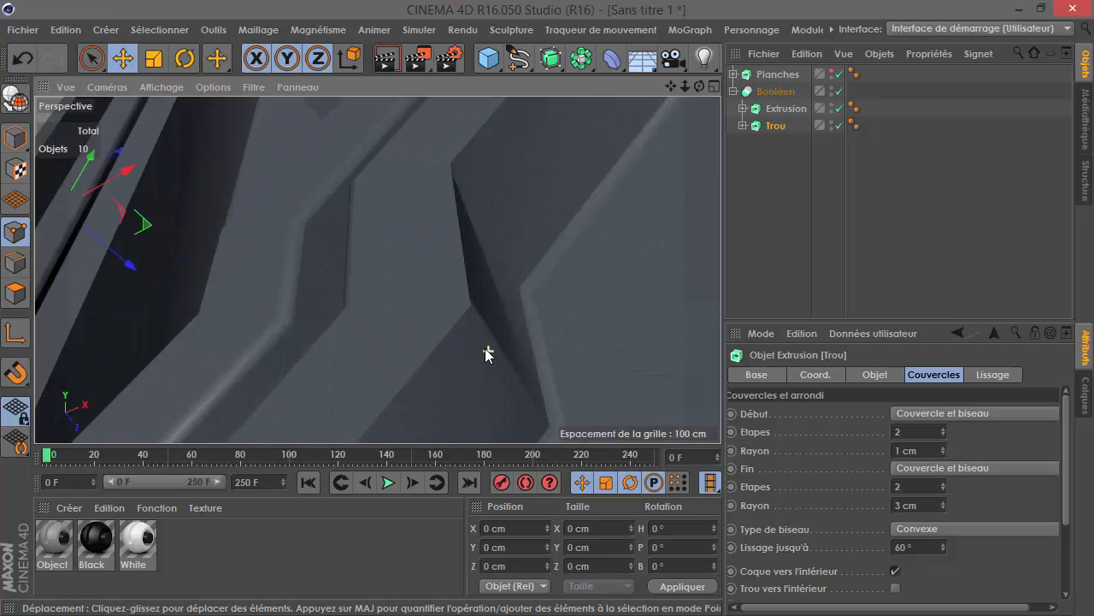
scroll(414, 308, down, 4)
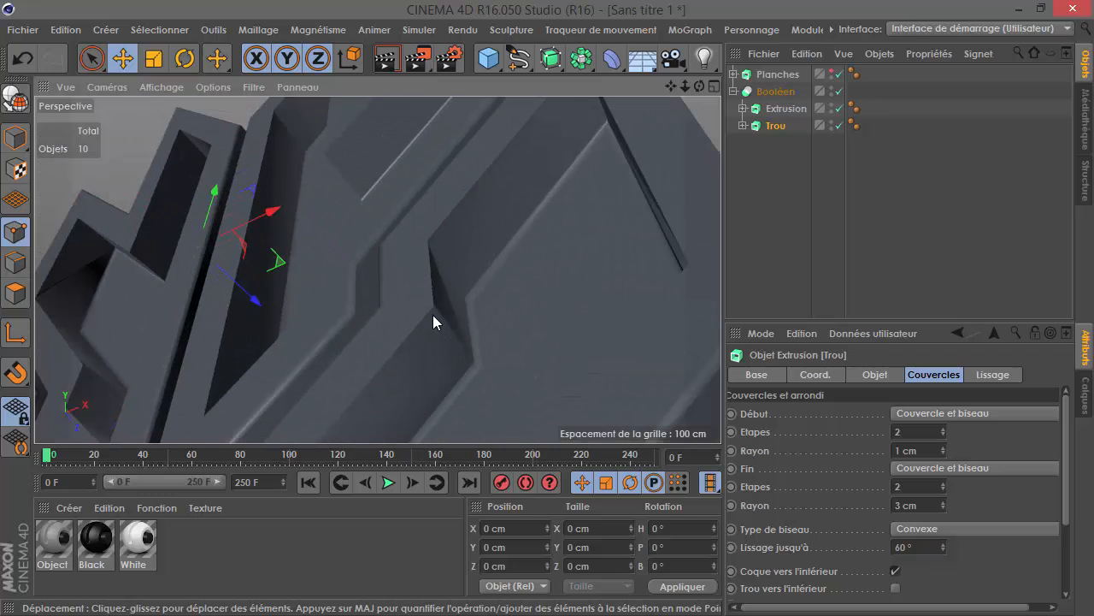
scroll(432, 322, down, 4)
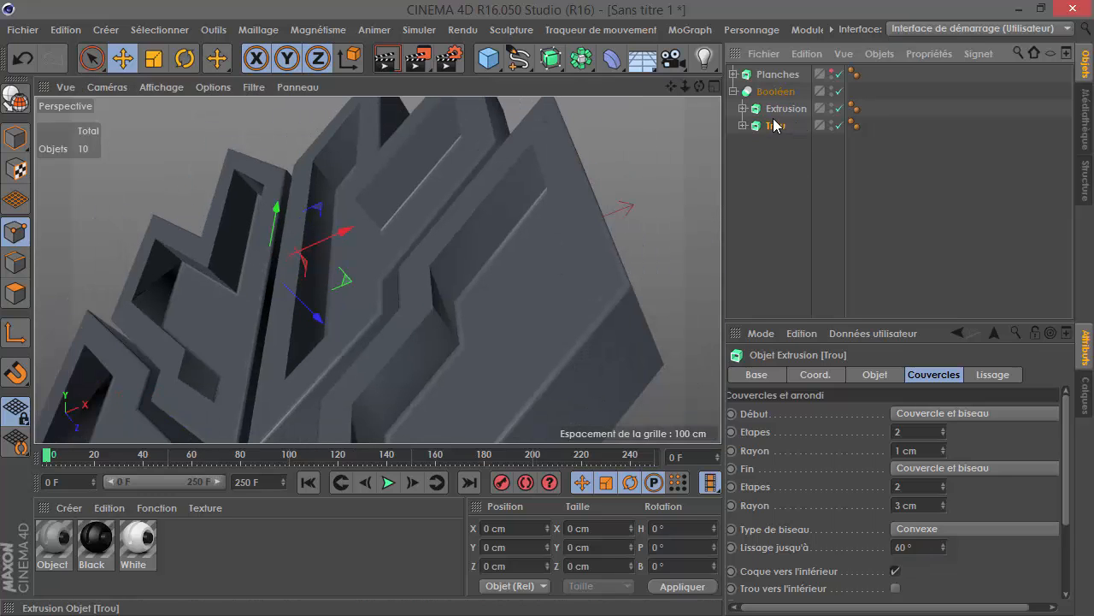
scroll(317, 309, down, 3)
alt+drag(352, 303, 397, 366)
Render a preview of the emblem in the viewport and examine the shading along the recess edges up close.
key(ctrl+r)
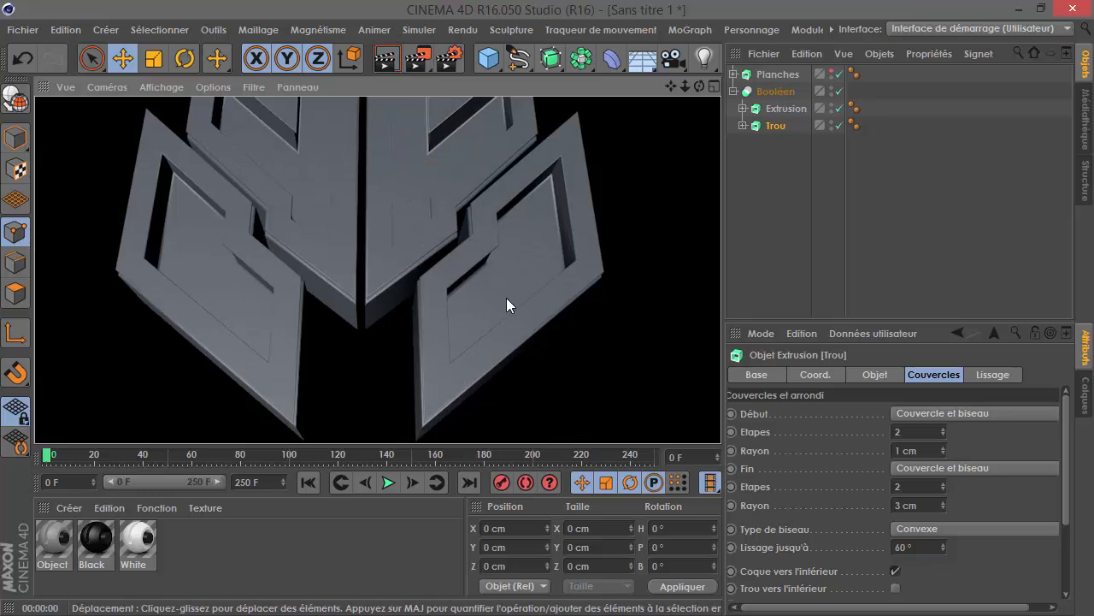
alt+drag(505, 291, 422, 231)
scroll(501, 229, up, 5)
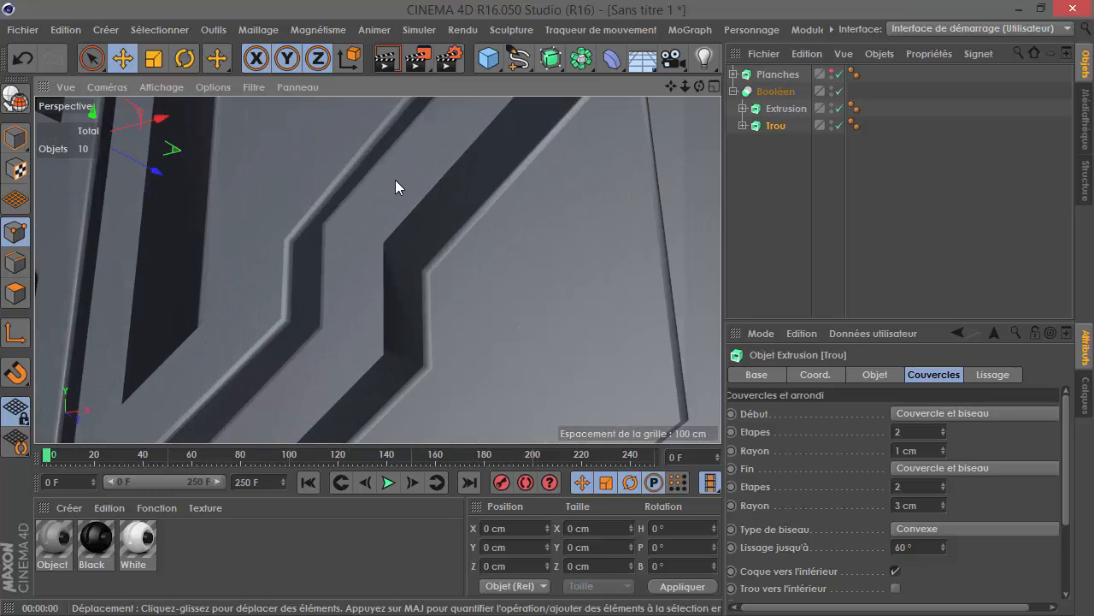
alt+drag(371, 342, 374, 318)
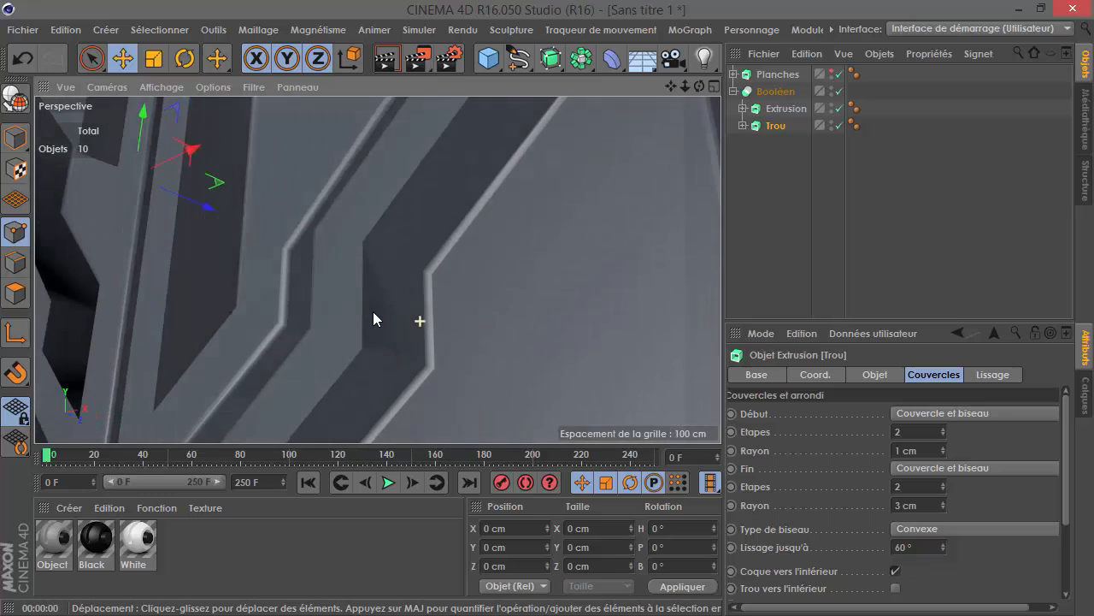
Enable single-object creation and hiding of new edges on the Boolean, and display the viewport shading with lines.
click(776, 95)
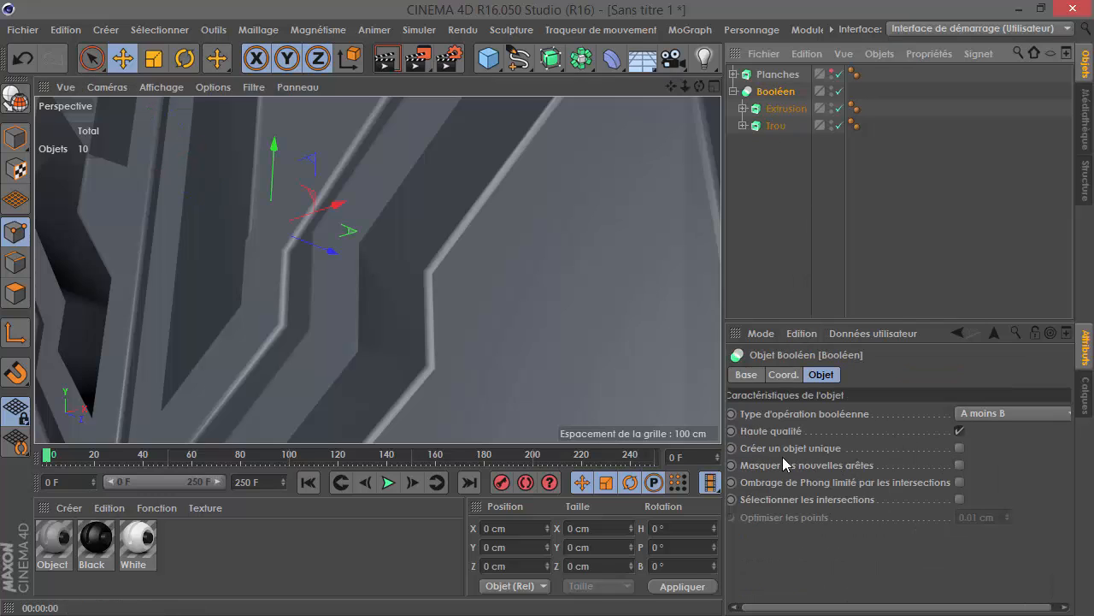
click(960, 447)
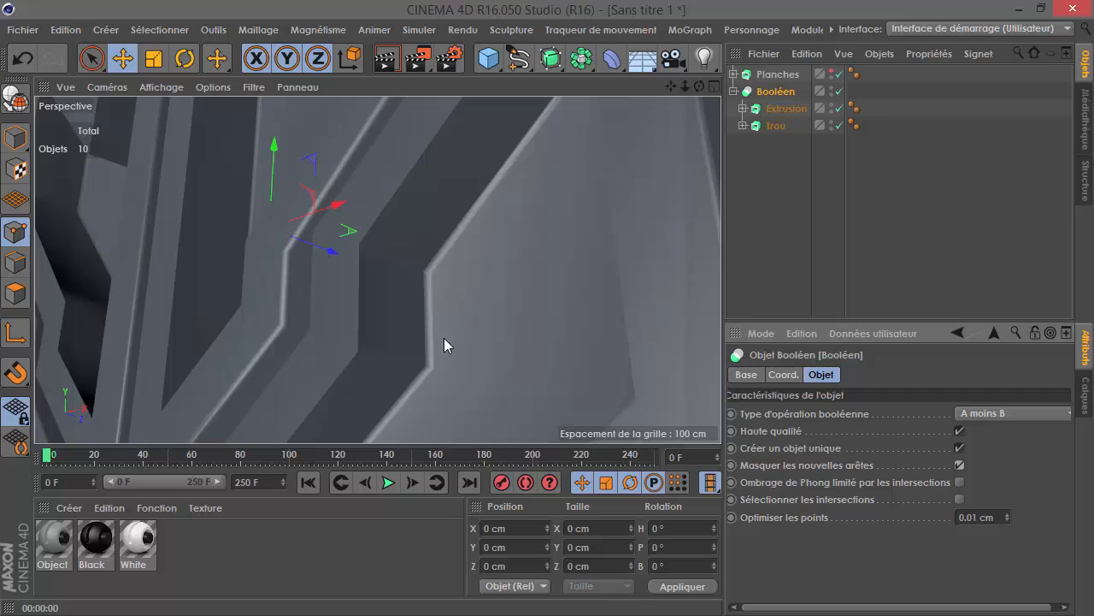
click(158, 90)
click(175, 140)
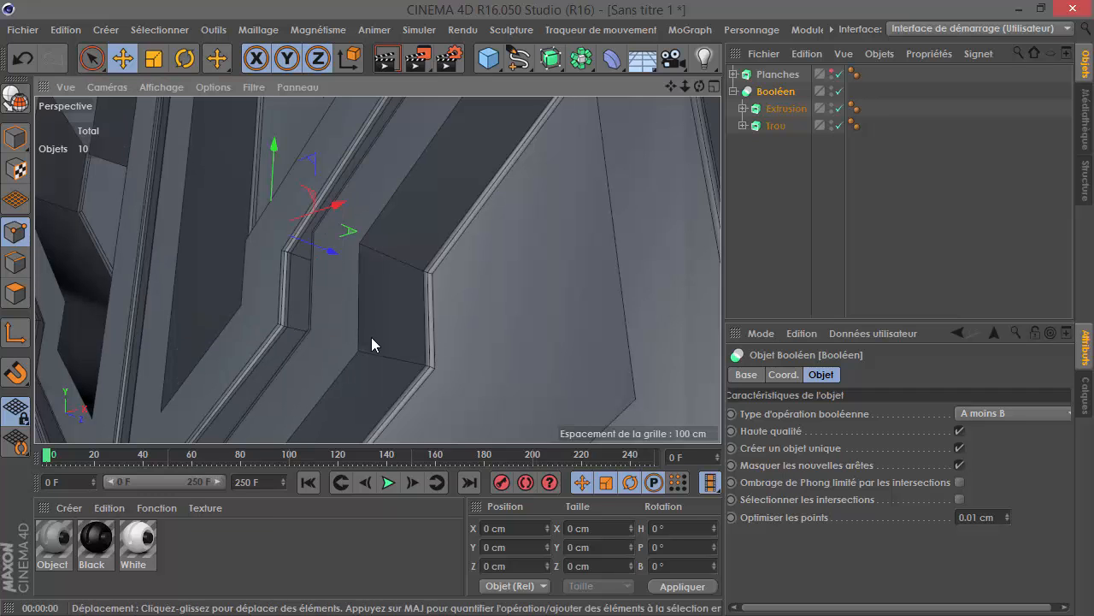
Compare the Boolean's mesh with hiding of new edges off and on, and examine the recess corners up close.
click(960, 465)
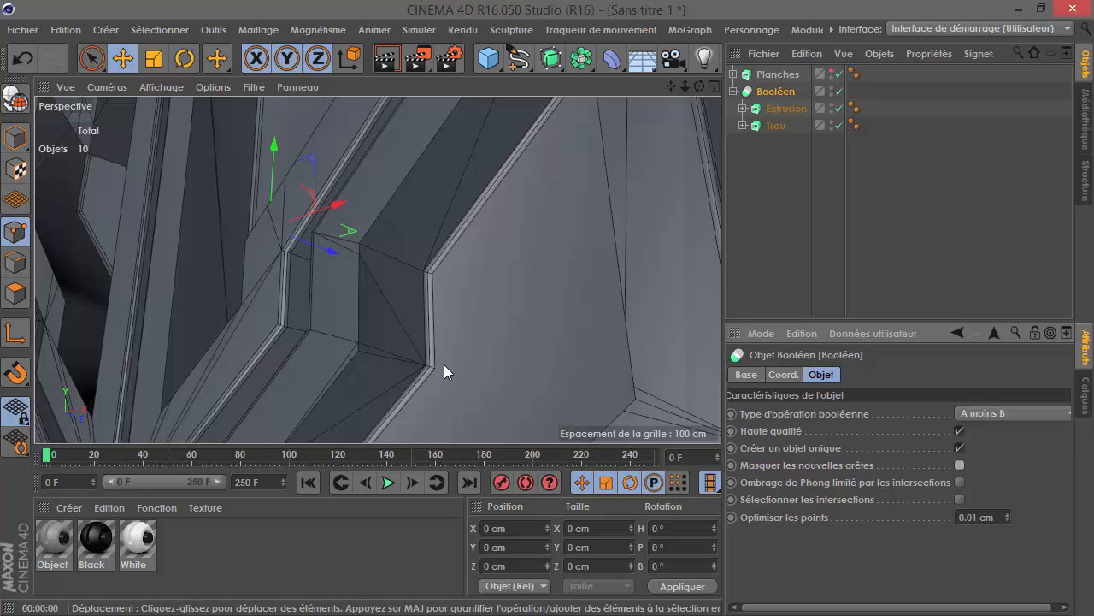
click(958, 466)
scroll(497, 346, down, 1)
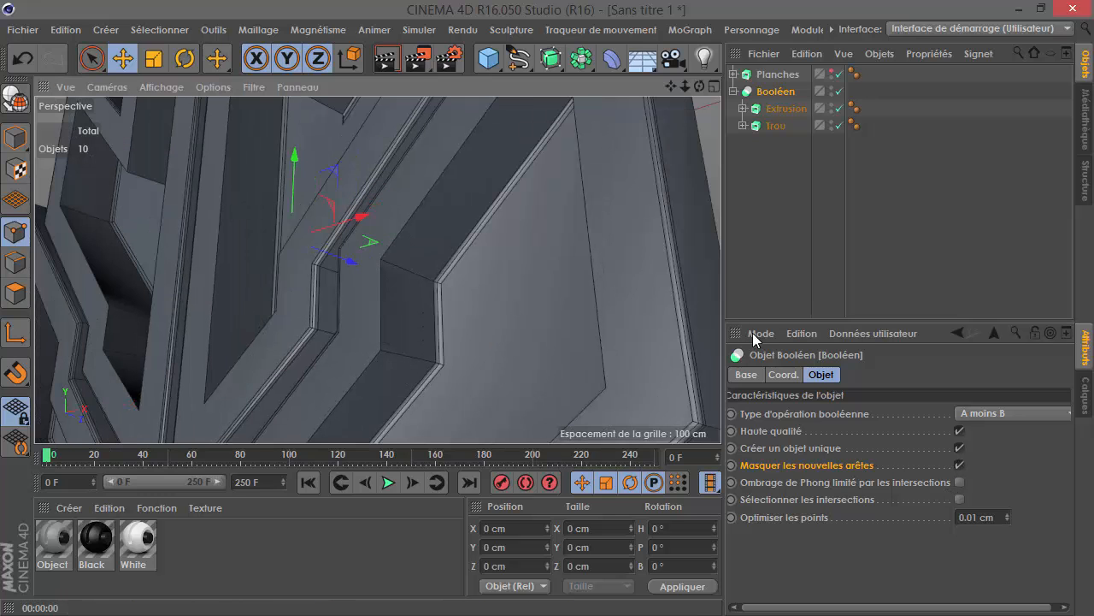
scroll(384, 318, up, 2)
scroll(504, 299, down, 5)
alt+drag(506, 299, 584, 271)
scroll(574, 267, up, 4)
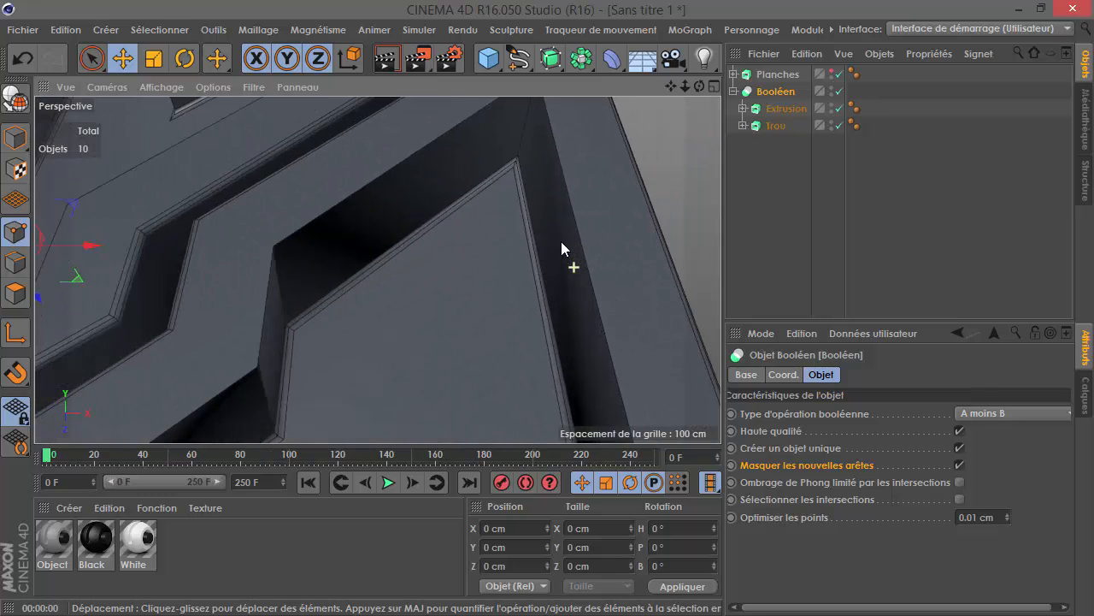
Increase the number of end cap bevel steps of the Trou extrusion.
click(776, 125)
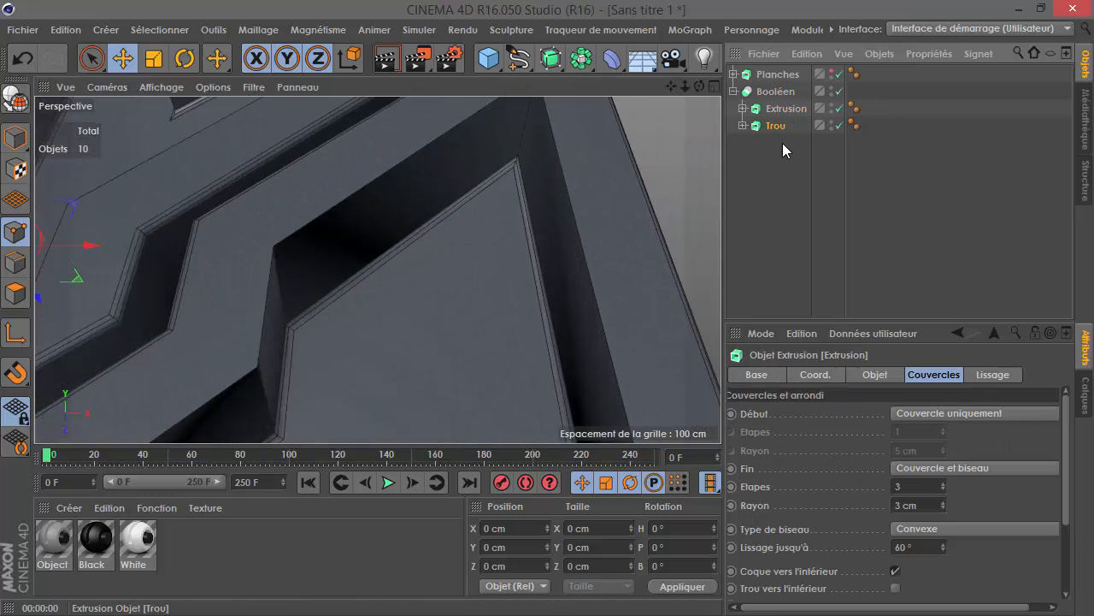
click(943, 483)
scroll(378, 388, down, 2)
alt+drag(321, 431, 478, 333)
Make the Booléen object editable as a polygon mesh and inspect the edges around its recesses.
click(764, 91)
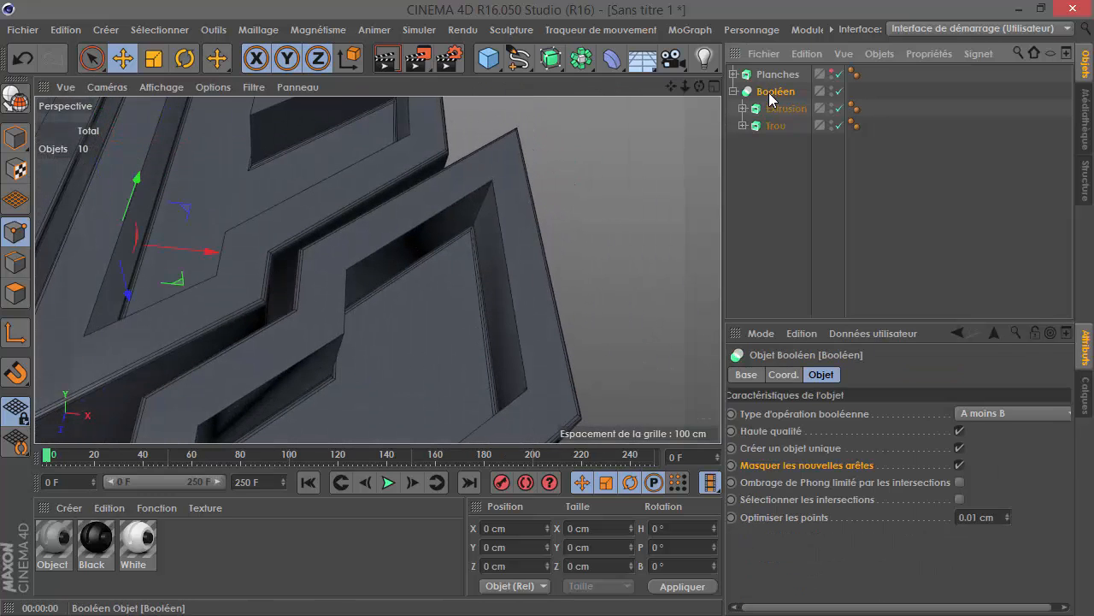
key(c)
scroll(509, 247, down, 3)
alt+drag(471, 288, 392, 356)
scroll(392, 356, up, 4)
scroll(397, 347, up, 4)
alt+drag(419, 284, 446, 267)
scroll(420, 240, down, 3)
scroll(608, 305, up, 4)
alt+drag(608, 304, 550, 303)
scroll(496, 269, down, 4)
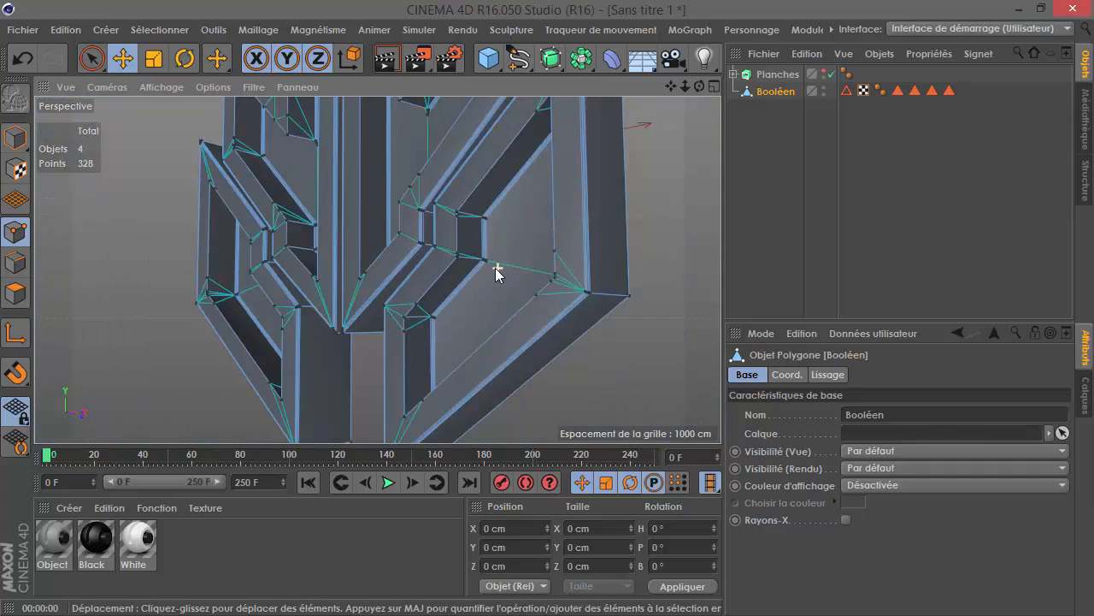
Loop-select the front rim edges of one outer recess on the Booléen mesh in edge mode.
key(u)
click(15, 260)
click(445, 283)
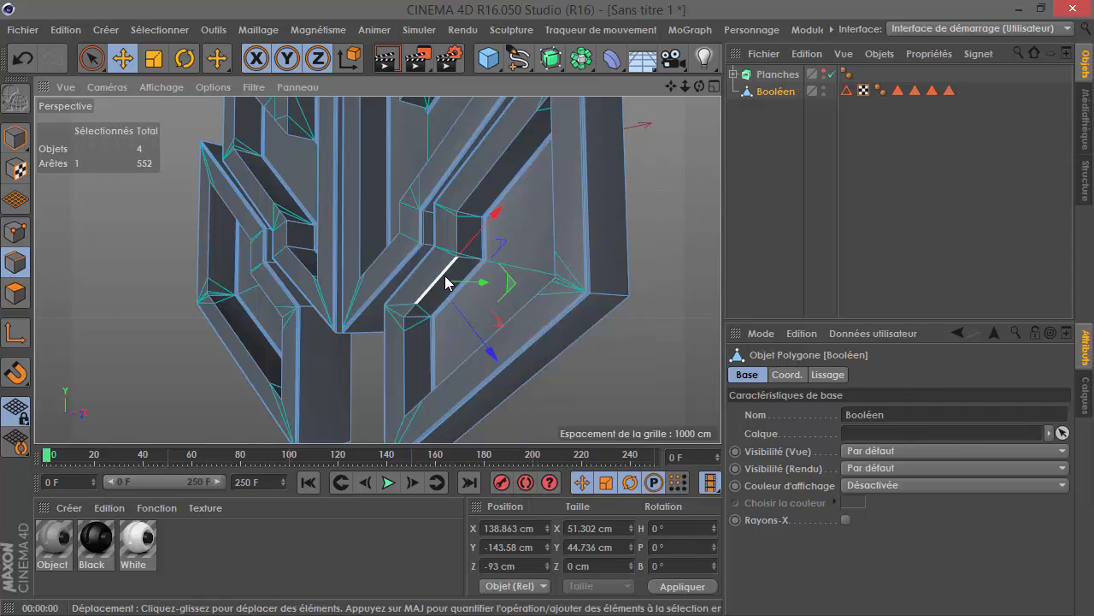
key(u)
key(l)
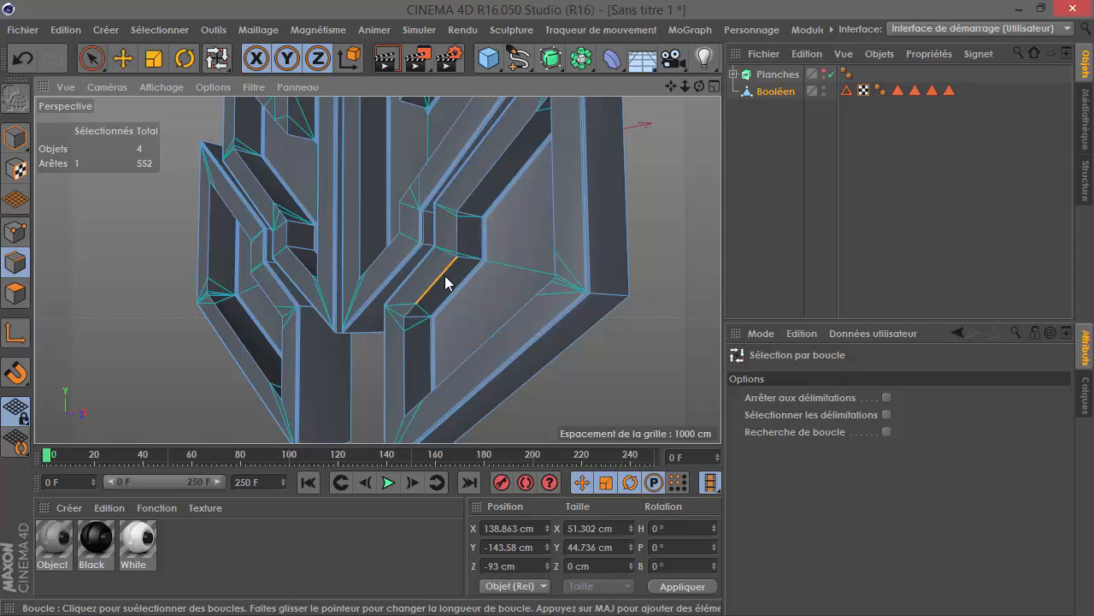
click(446, 283)
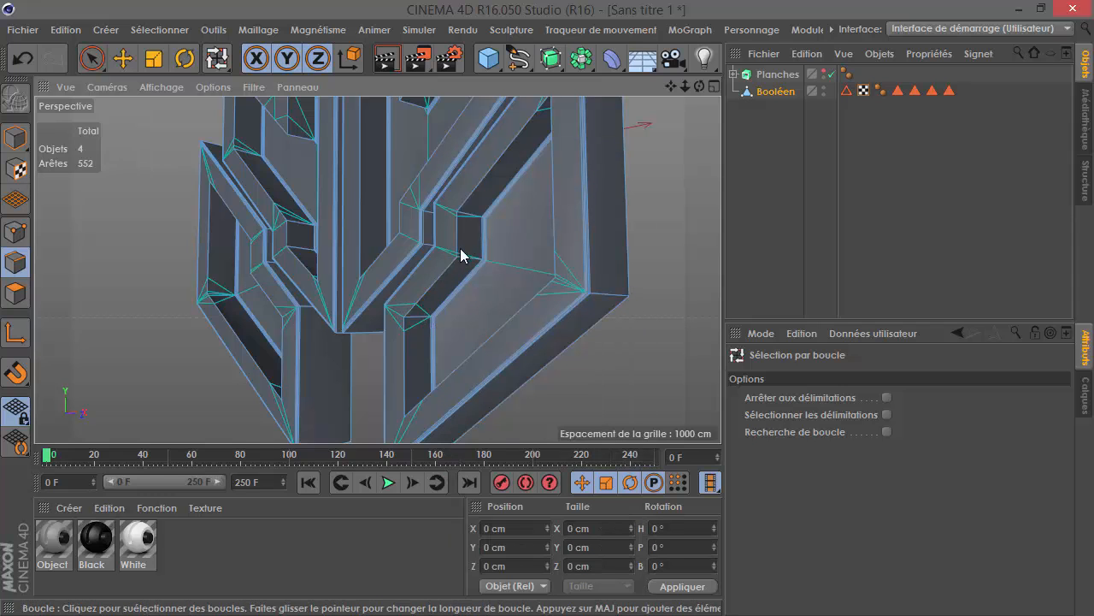
click(462, 247)
Try bevelling the selected recess rim loop with a chamfer offset of about 1.9 cm.
right_click(526, 312)
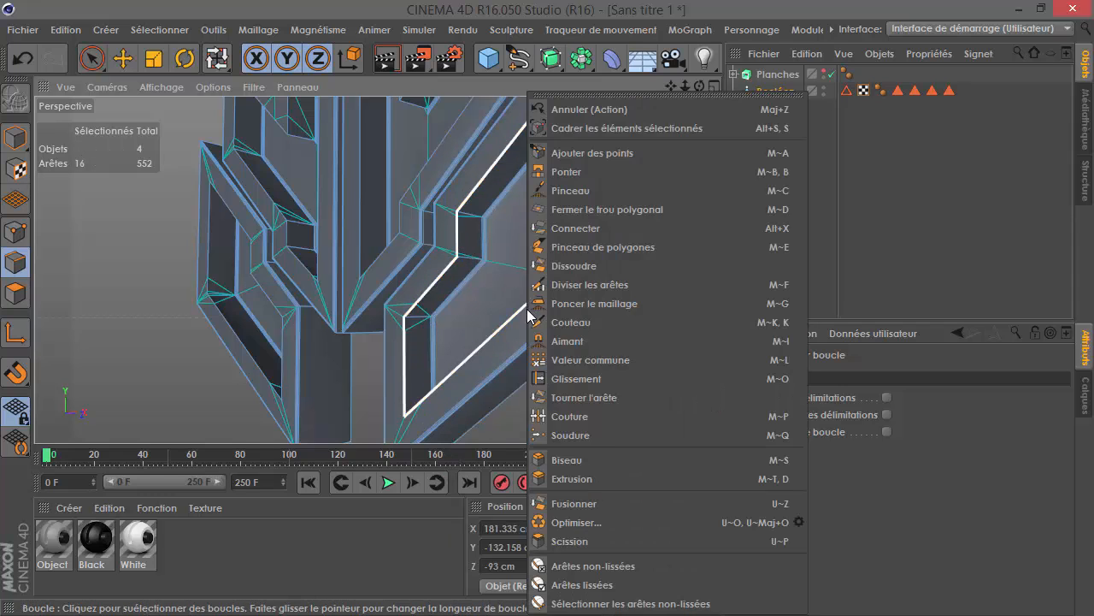
click(607, 448)
scroll(476, 293, up, 2)
drag(476, 293, 535, 153)
scroll(461, 279, down, 2)
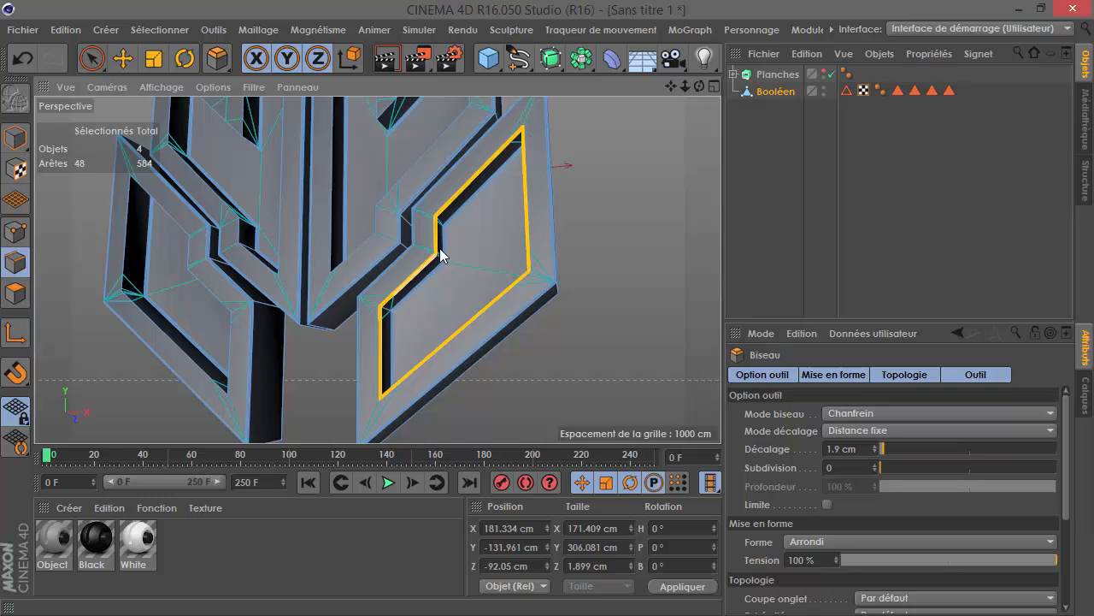
scroll(445, 267, up, 5)
alt+drag(412, 313, 363, 328)
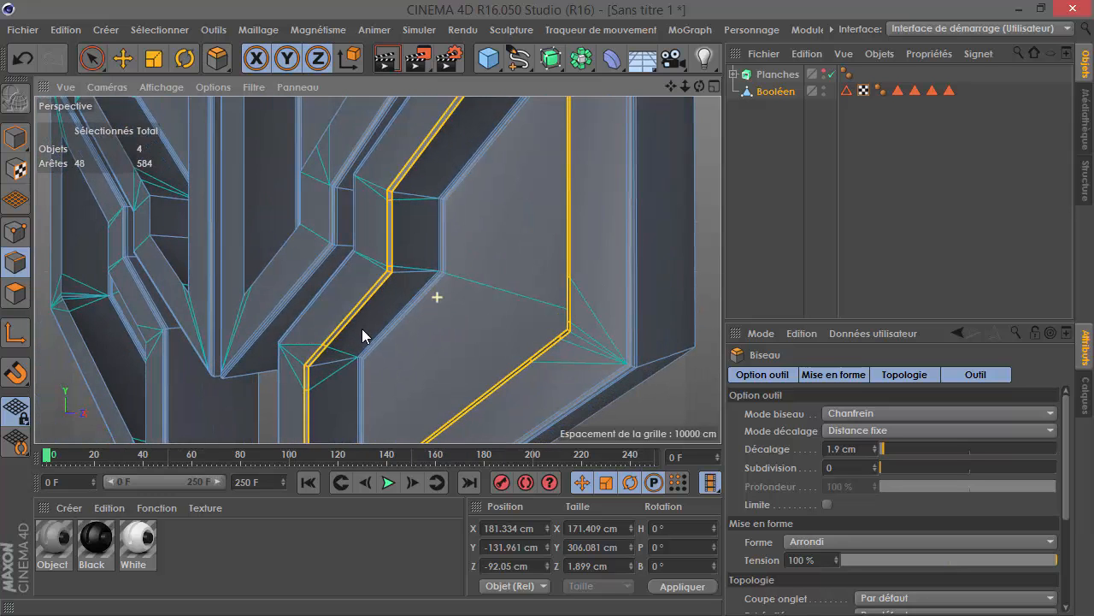
alt+right_drag(381, 298, 557, 329)
Undo the bevel on the recess rim loop.
key(ctrl+z)
key(ctrl+z)
key(ctrl+z)
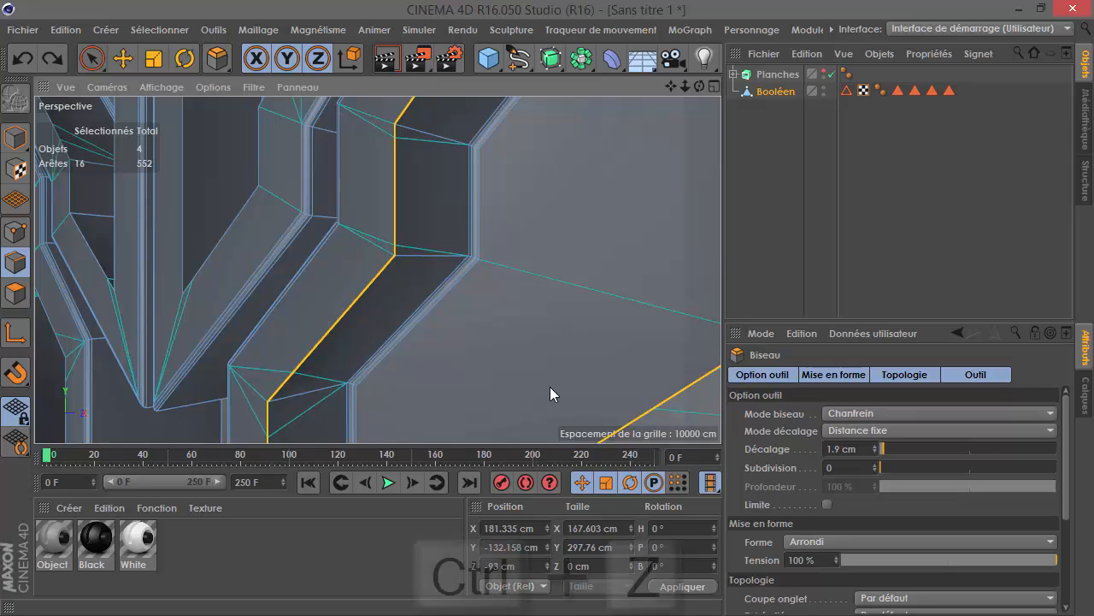
Add the front rim edge loops of the other recesses to the selection with Loop Selection.
key(u)
key(l)
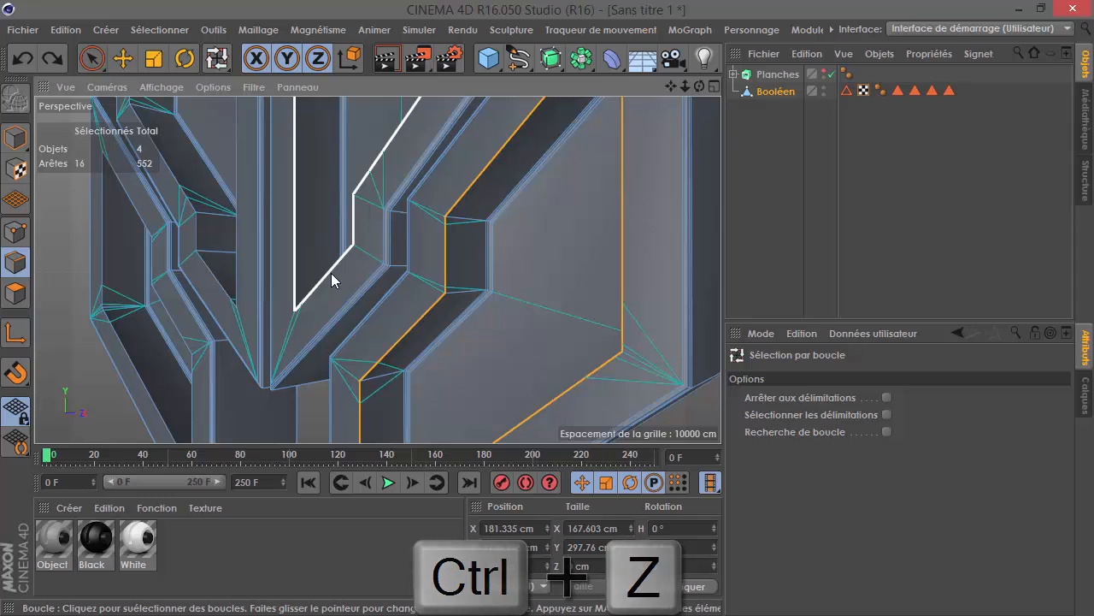
shift+click(331, 273)
click(177, 32)
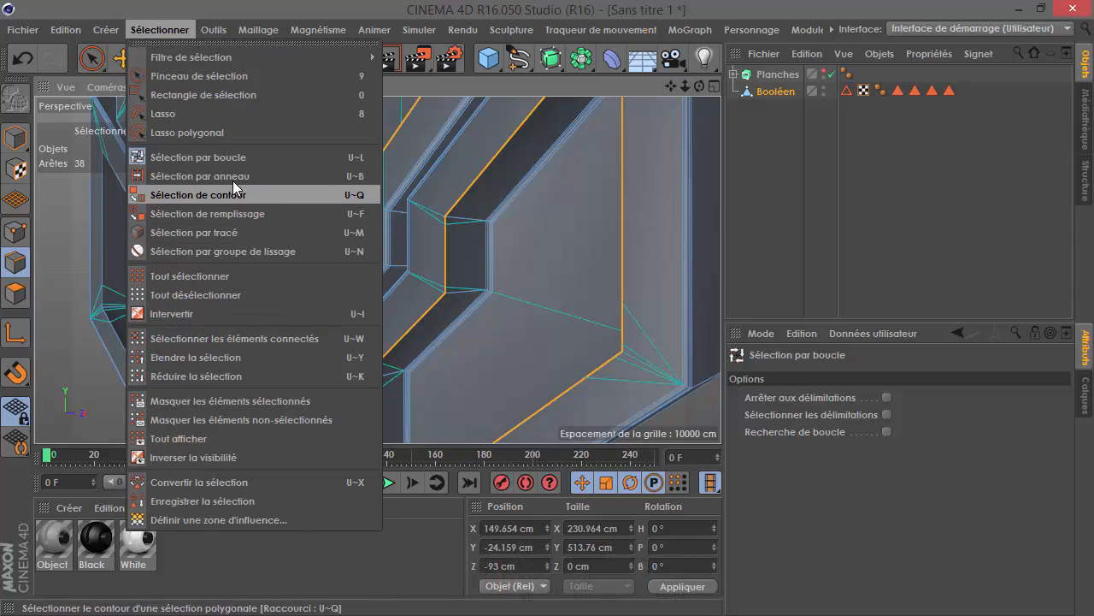
click(272, 158)
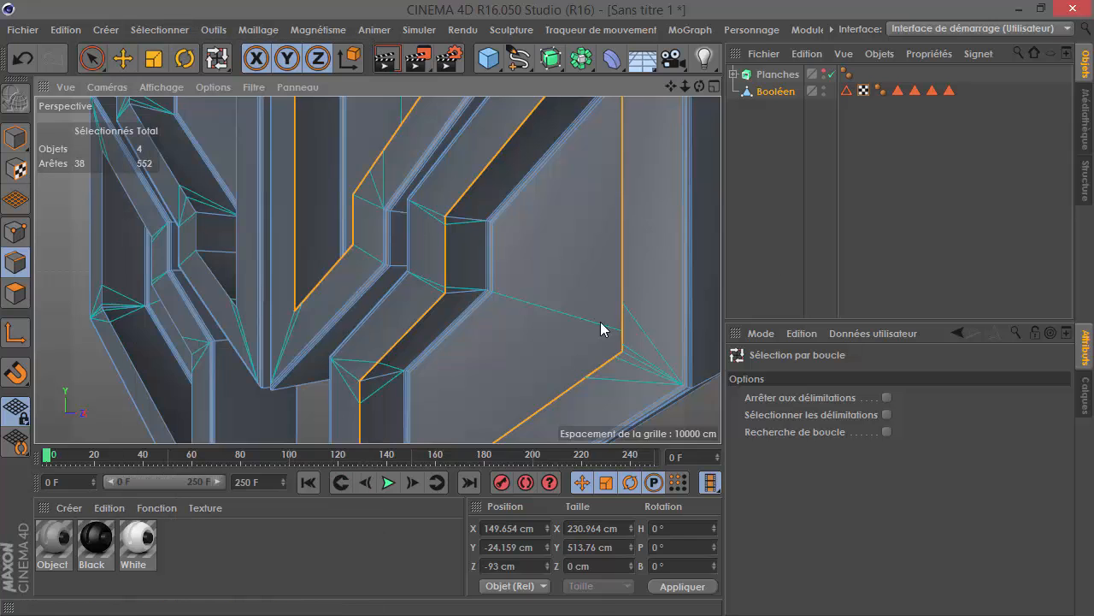
scroll(432, 310, down, 3)
alt+drag(425, 274, 425, 228)
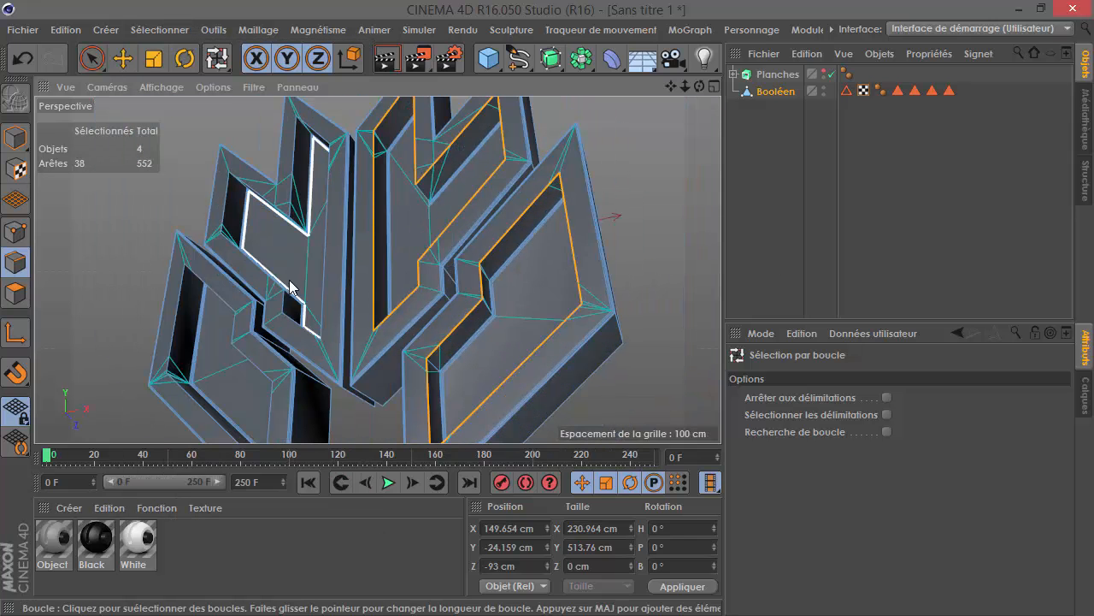
shift+click(271, 416)
Bevel all selected recess rims with a chamfer offset of about 2.7 cm and 2 subdivisions.
mouse_move(469, 294)
alt+mouse_down()
mouse_move(521, 262)
mouse_move(469, 293)
alt+mouse_up()
alt+right_drag(470, 292, 604, 330)
right_click(604, 331)
click(623, 459)
scroll(434, 300, up, 3)
drag(547, 307, 546, 308)
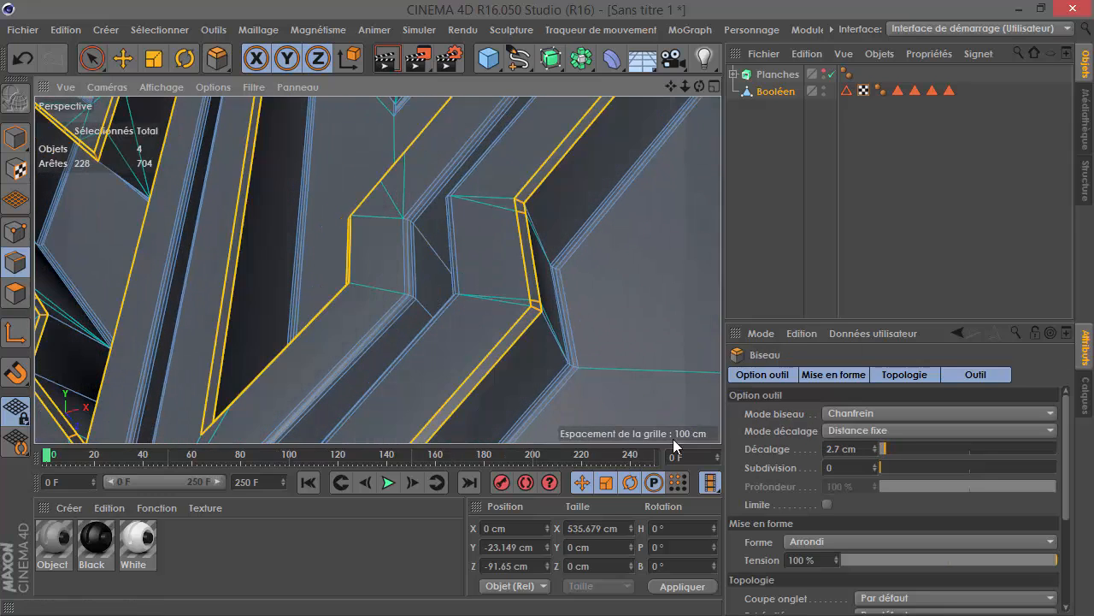
click(873, 464)
click(873, 465)
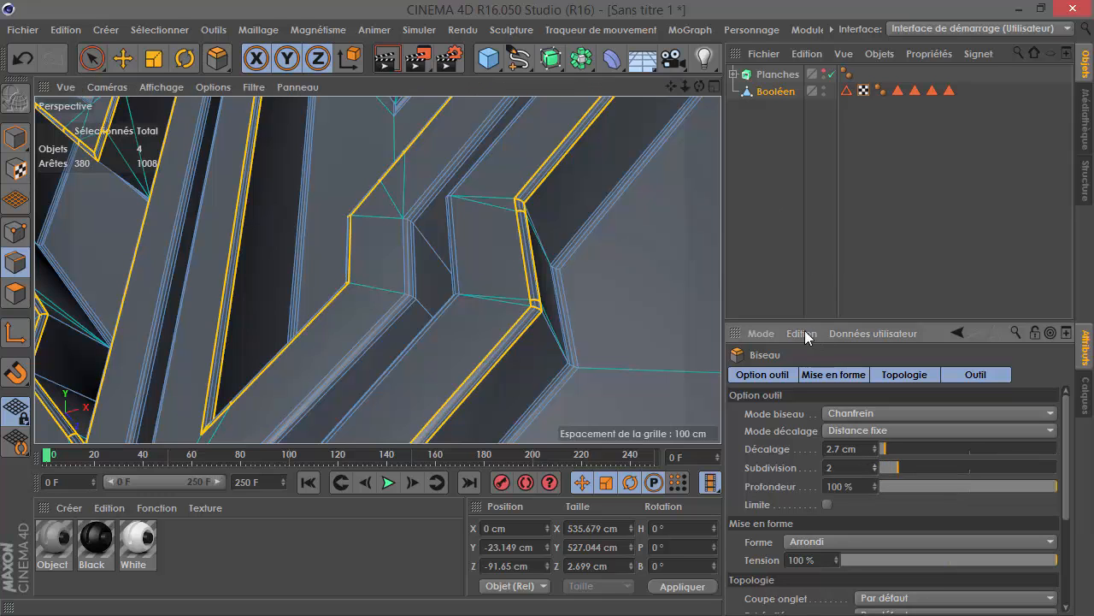
click(754, 306)
Show the Planches frames in the viewport and move them along Z against the base front, to about -95.1 cm.
alt+right_drag(517, 265, 546, 369)
alt+drag(574, 330, 916, 27)
alt+drag(607, 227, 513, 162)
mouse_move(466, 256)
alt+mouse_down()
mouse_move(457, 186)
mouse_move(489, 203)
alt+mouse_up()
click(753, 77)
alt+right_drag(344, 189, 303, 156)
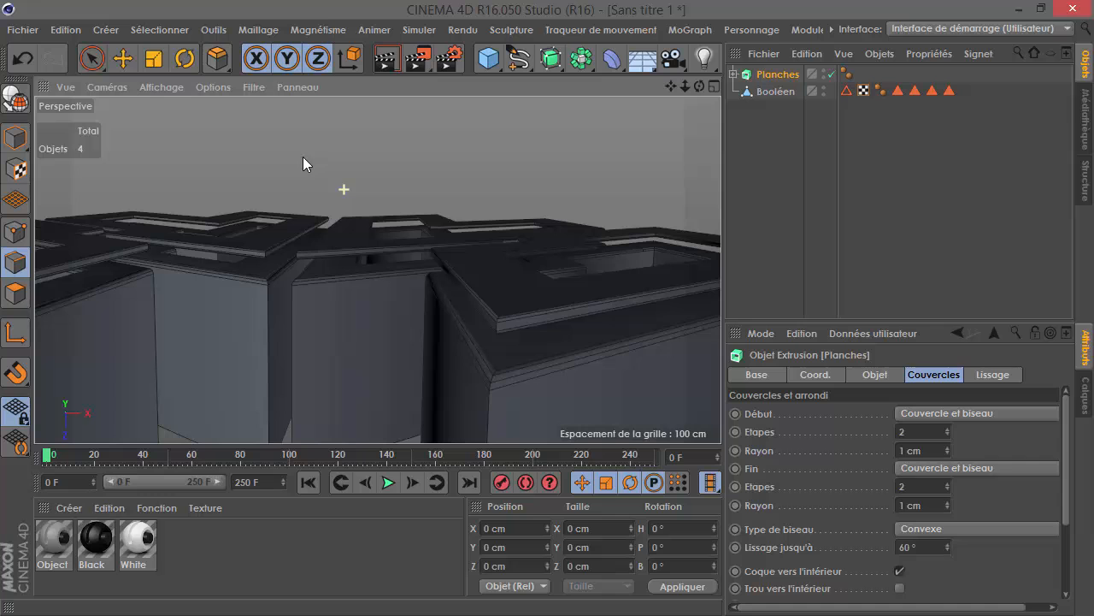
click(125, 61)
click(17, 139)
drag(319, 313, 319, 325)
alt+drag(444, 290, 468, 258)
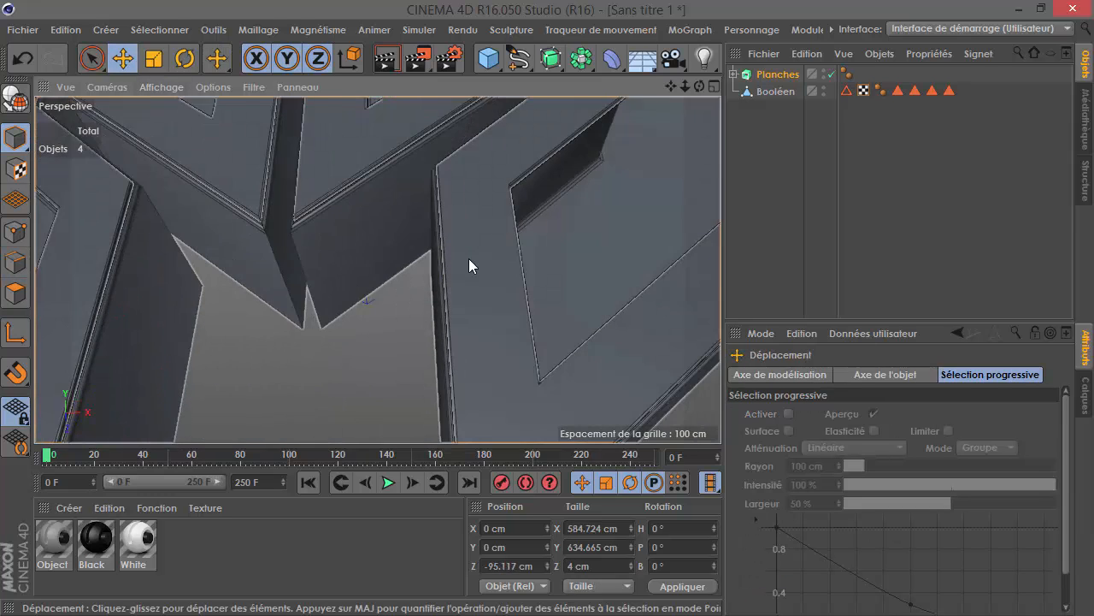
scroll(468, 258, down, 6)
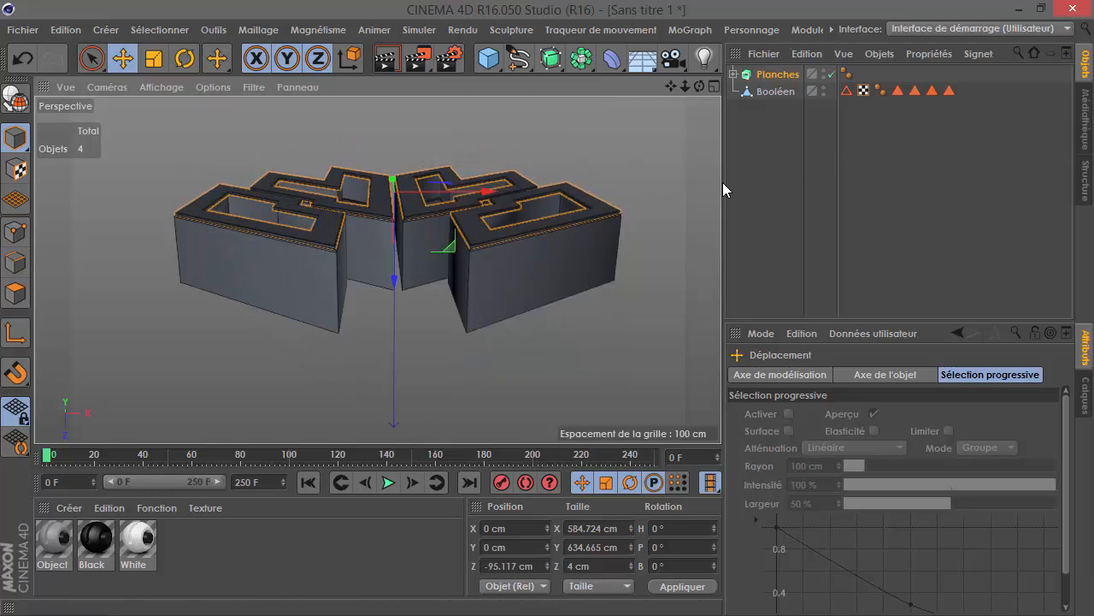
Check the reference video 04-ReozDZN.mp4 in VLC, return to Cinema 4D and examine the emblem from several angles.
key(alt+Tab)
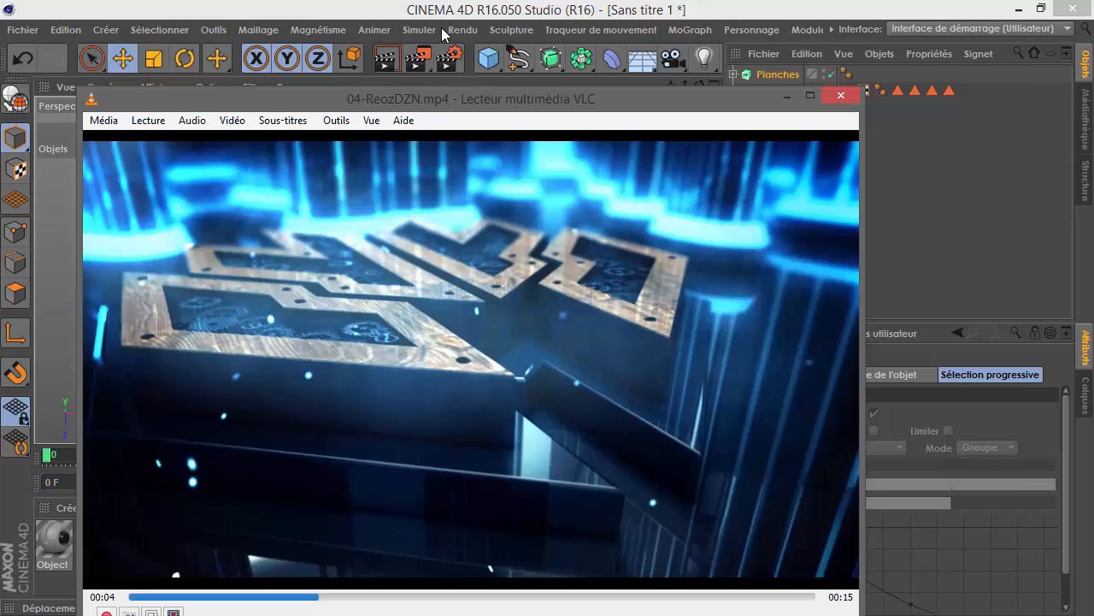
key(alt+Tab)
alt+drag(188, 356, 630, 352)
alt+drag(473, 156, 85, 159)
alt+middle_drag(376, 269, 111, 368)
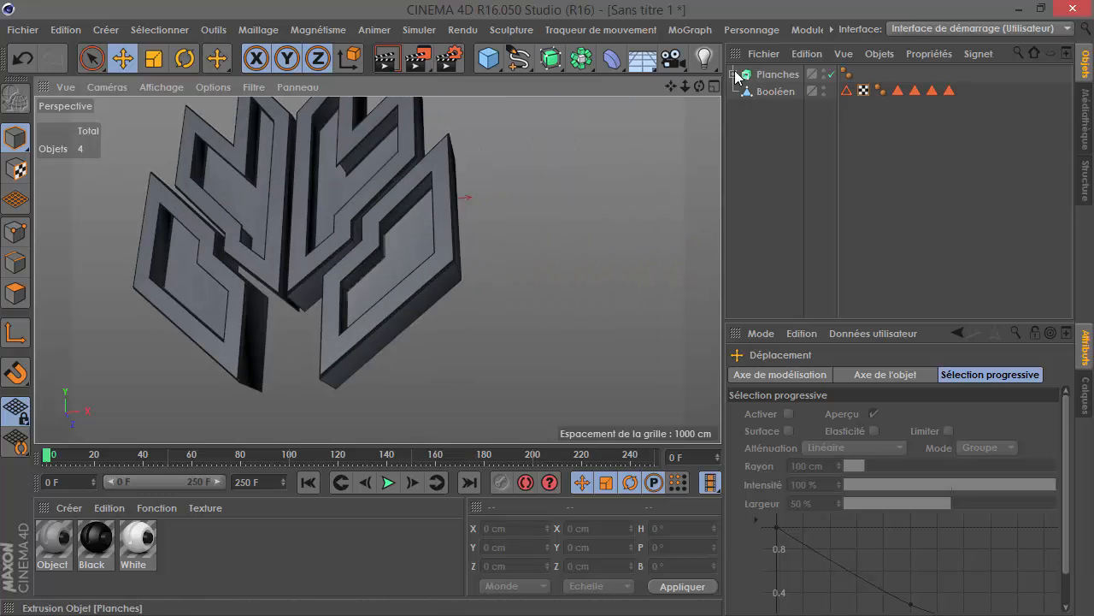
alt+drag(201, 294, 615, 230)
Loop-select the outline edges of all four parts on the back face of the Booléen mesh.
click(767, 96)
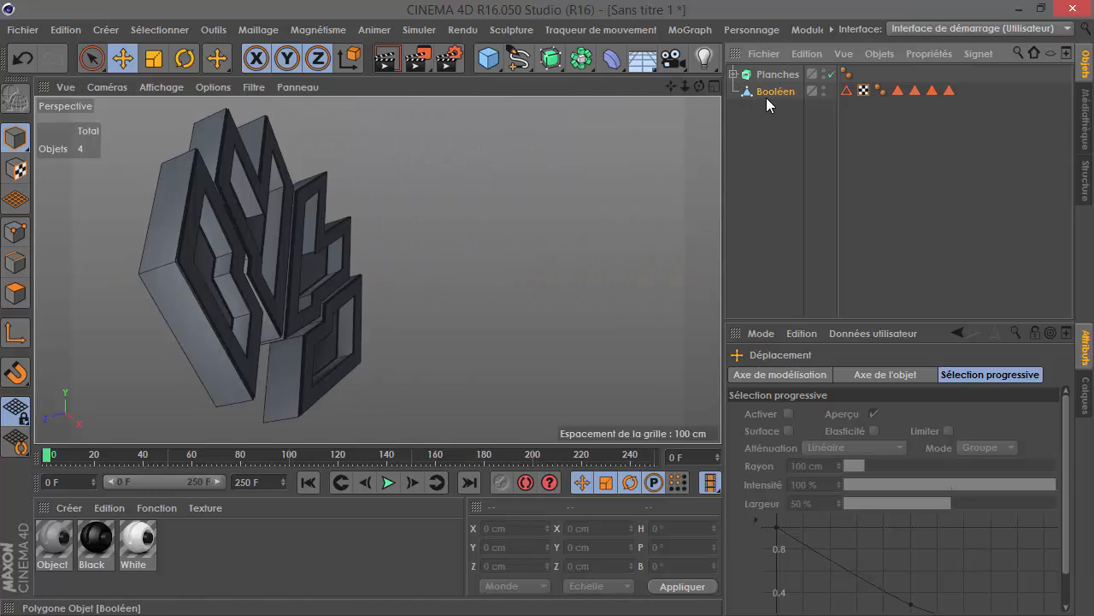
alt+drag(212, 232, 315, 211)
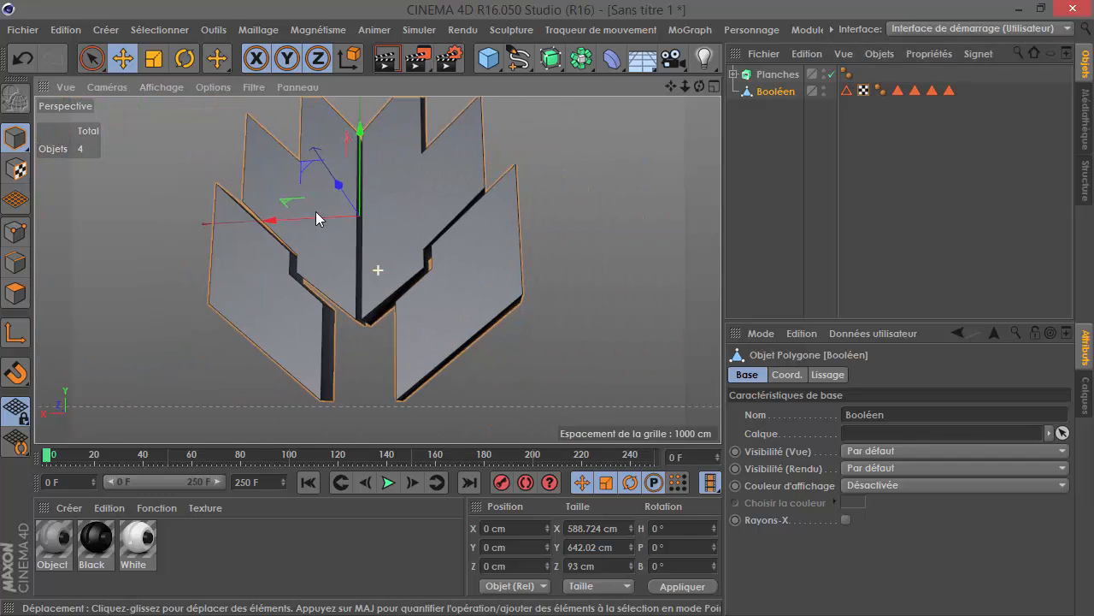
click(16, 262)
scroll(411, 304, up, 6)
alt+drag(429, 324, 434, 322)
key(u)
key(l)
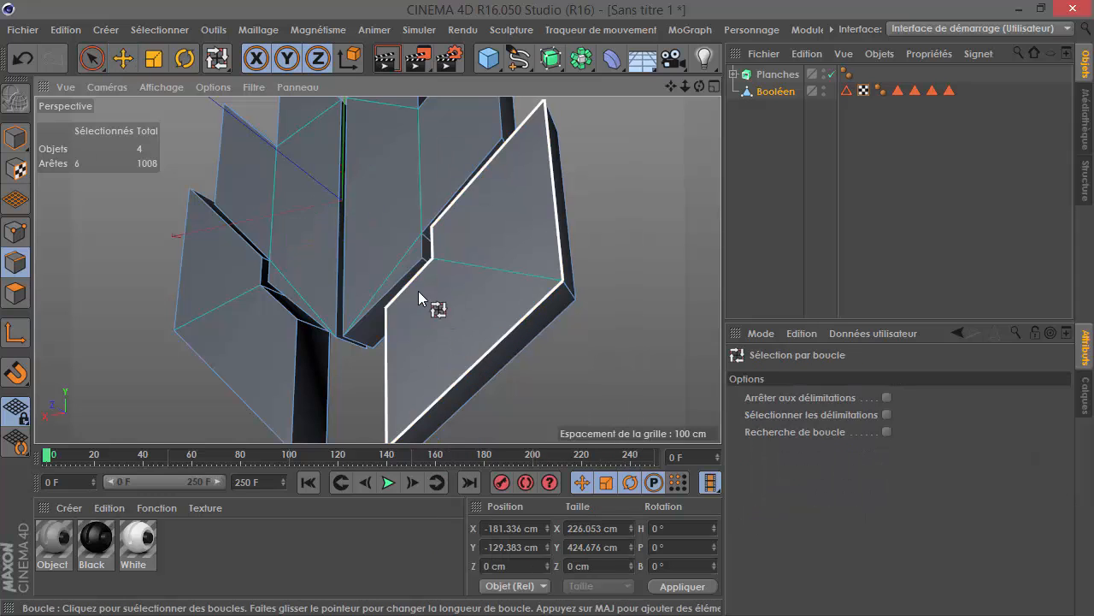
click(418, 291)
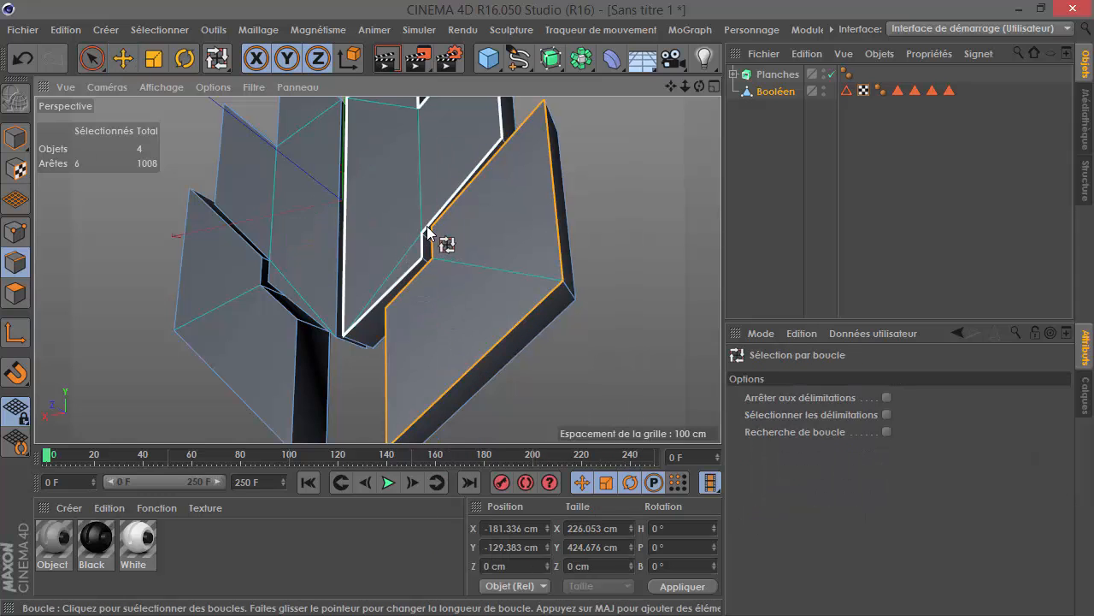
shift+click(433, 238)
scroll(436, 274, down, 6)
shift+click(367, 299)
shift+click(354, 367)
alt+drag(469, 261, 330, 128)
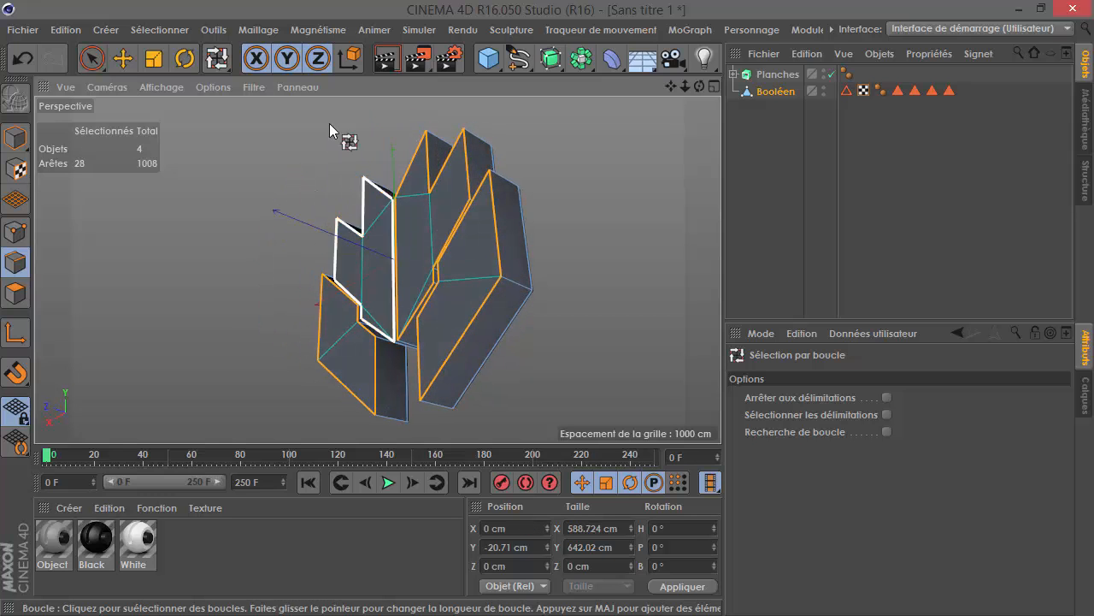
Convert the selected back outline edges into a spline and take it out of the Booléen object to the top hierarchy level.
click(257, 29)
mouse_move(291, 76)
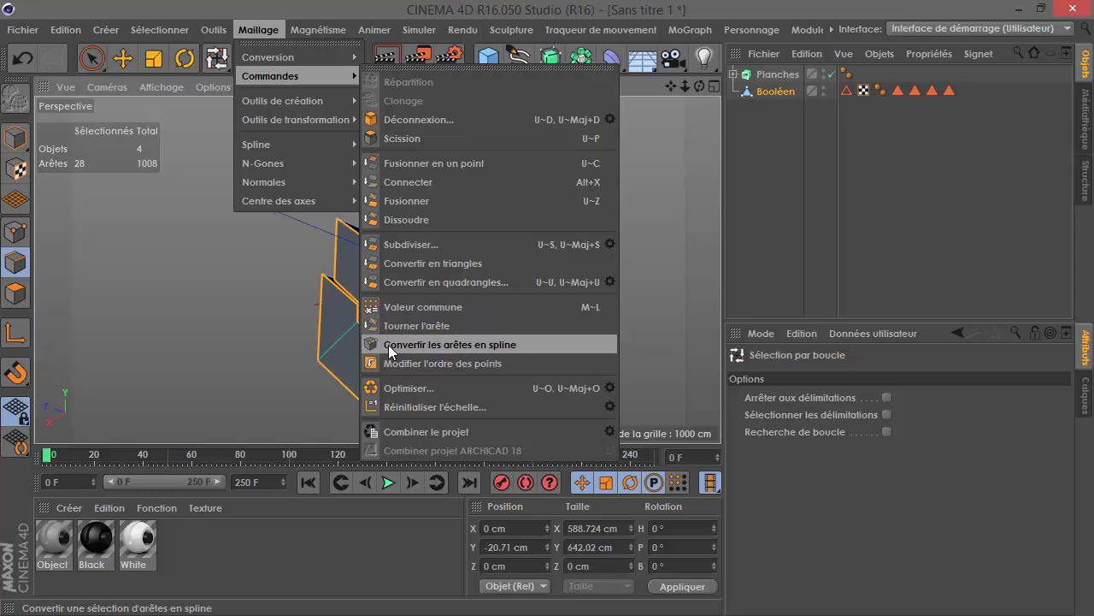
click(488, 346)
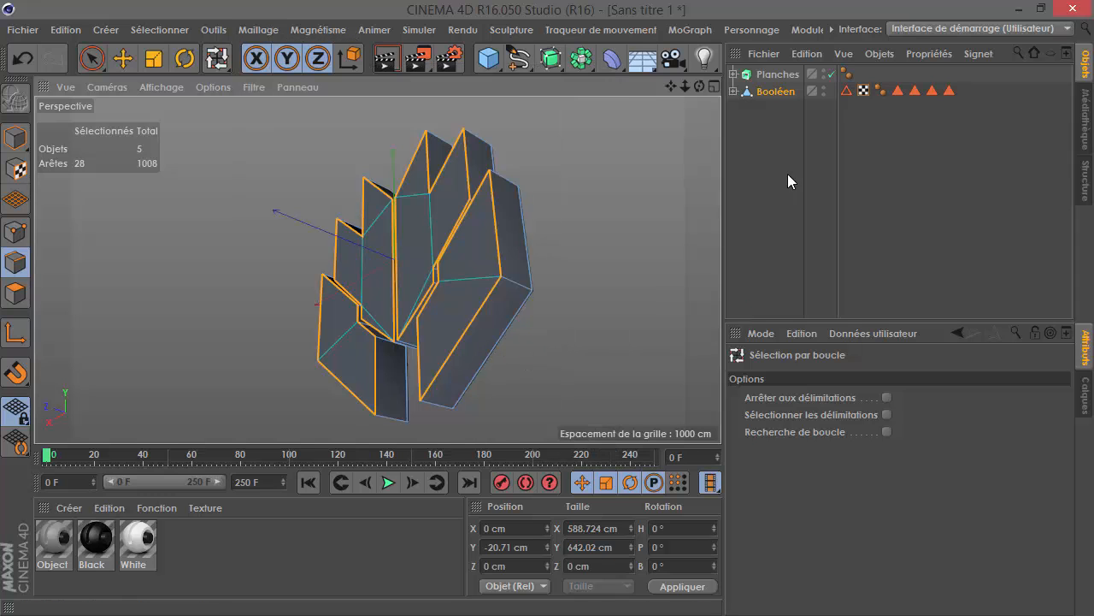
click(774, 107)
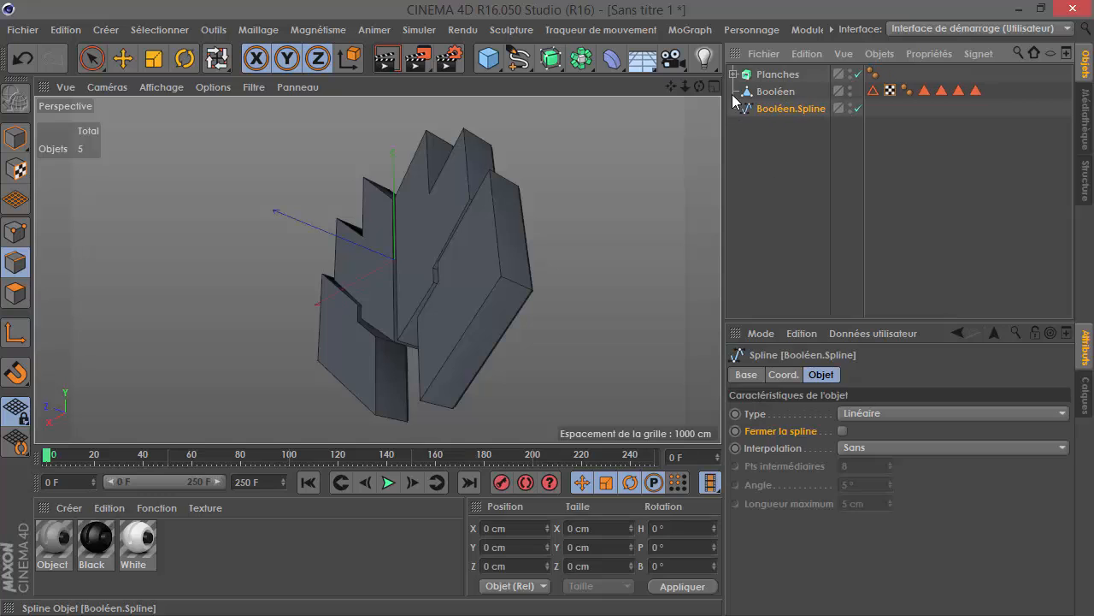
Add an Extrusion object and make Booléen.Spline its child.
click(551, 59)
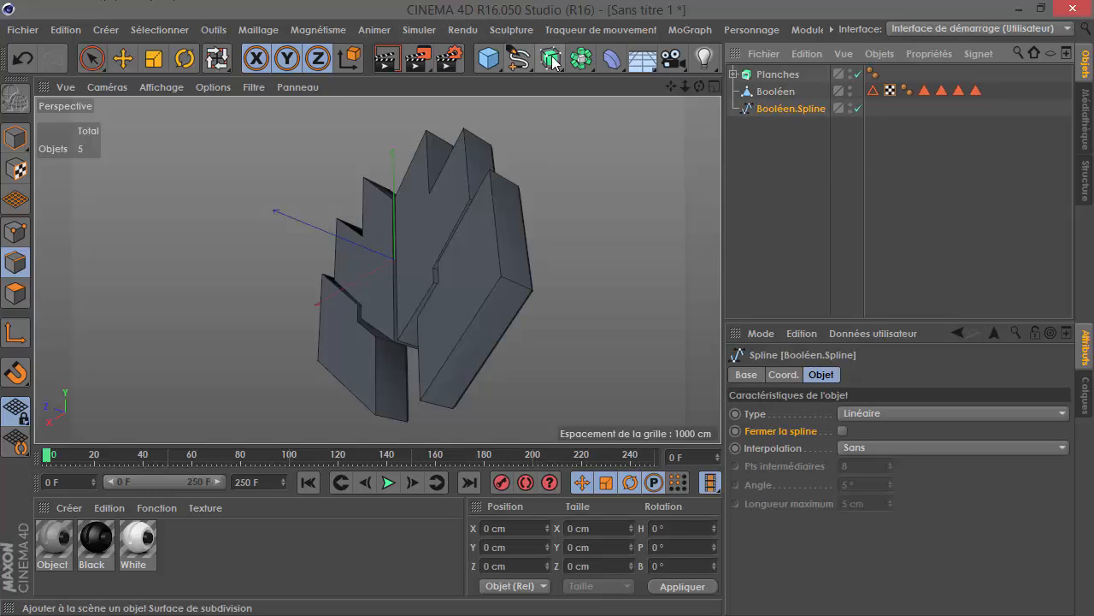
click(774, 112)
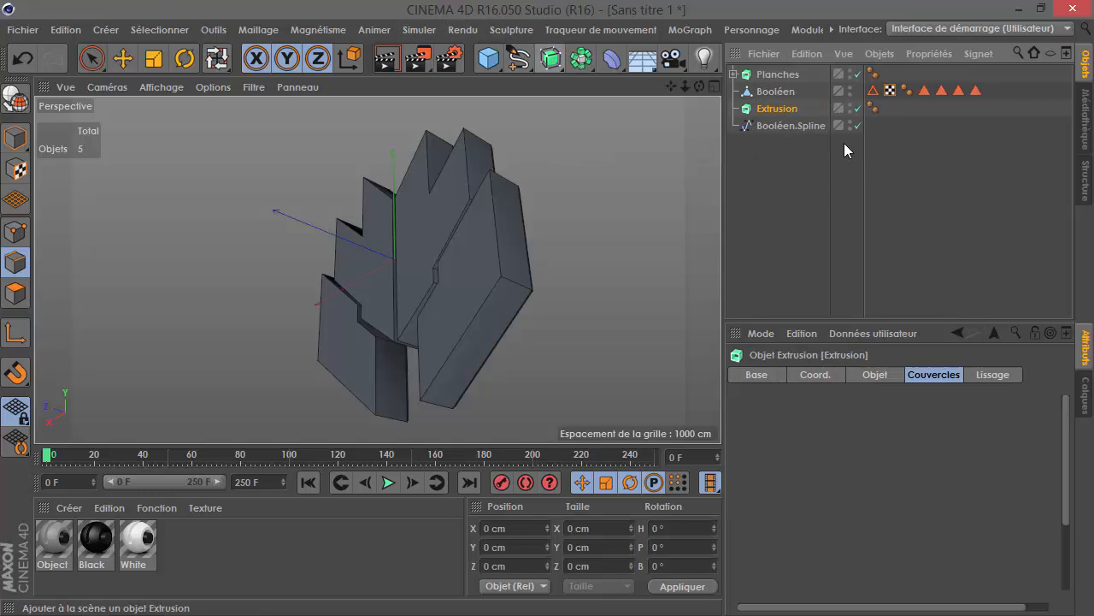
drag(777, 125, 775, 109)
click(779, 128)
alt+drag(616, 233, 590, 234)
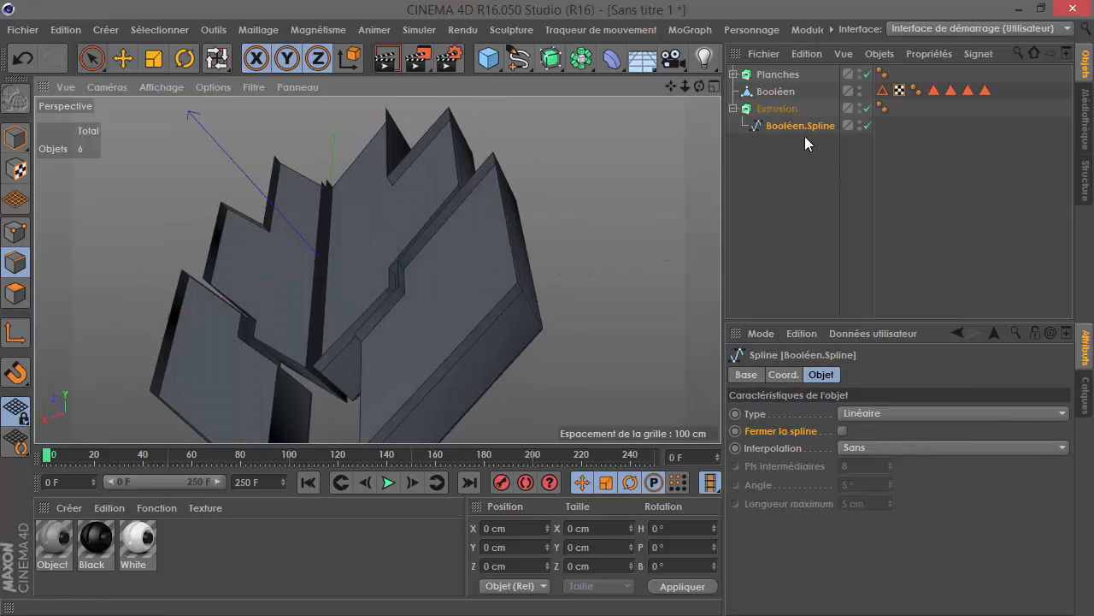
Close Booléen.Spline and disable the Extrusion object.
click(843, 431)
alt+drag(522, 329, 402, 368)
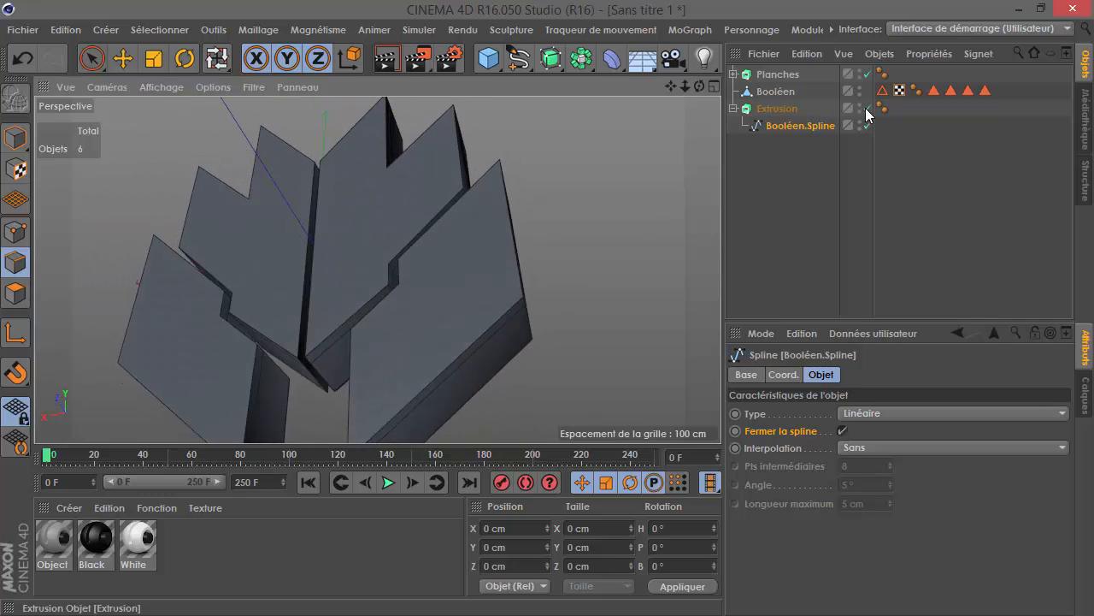
click(867, 108)
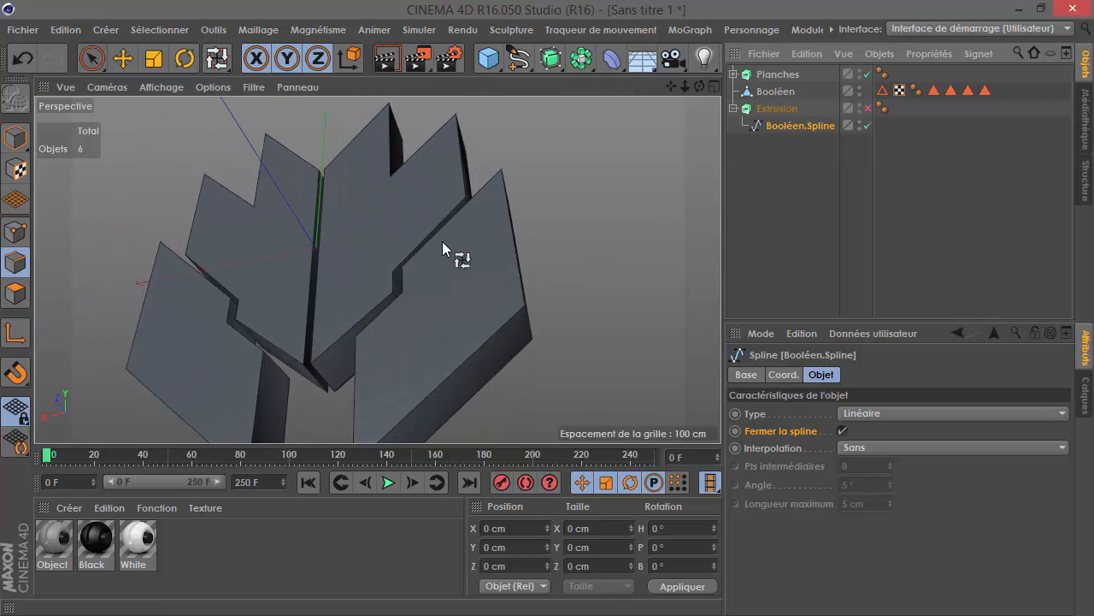
scroll(358, 257, down, 5)
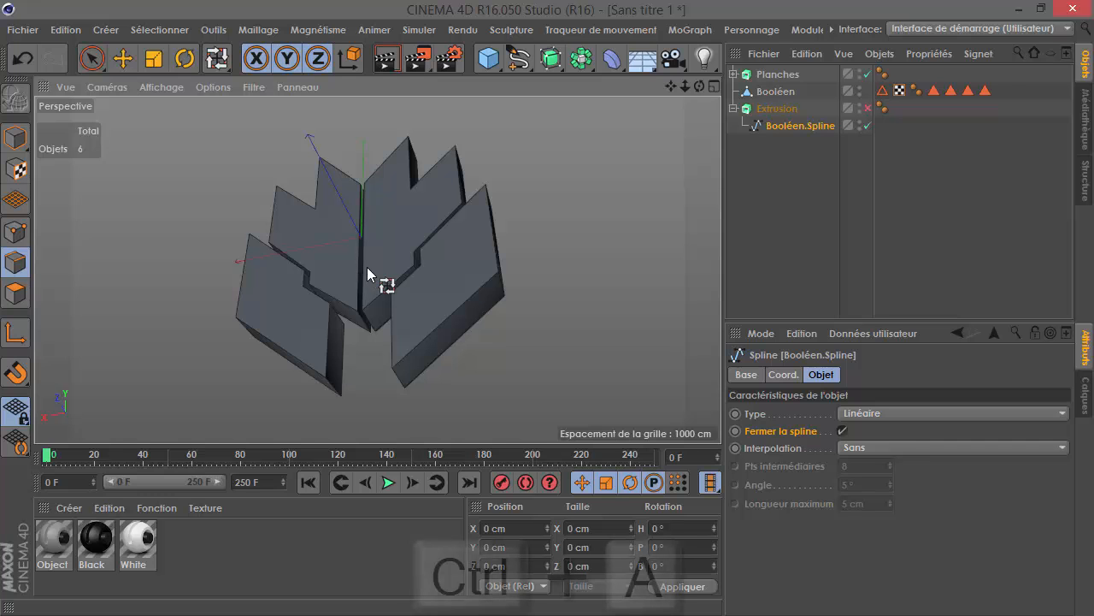
scroll(473, 259, up, 1)
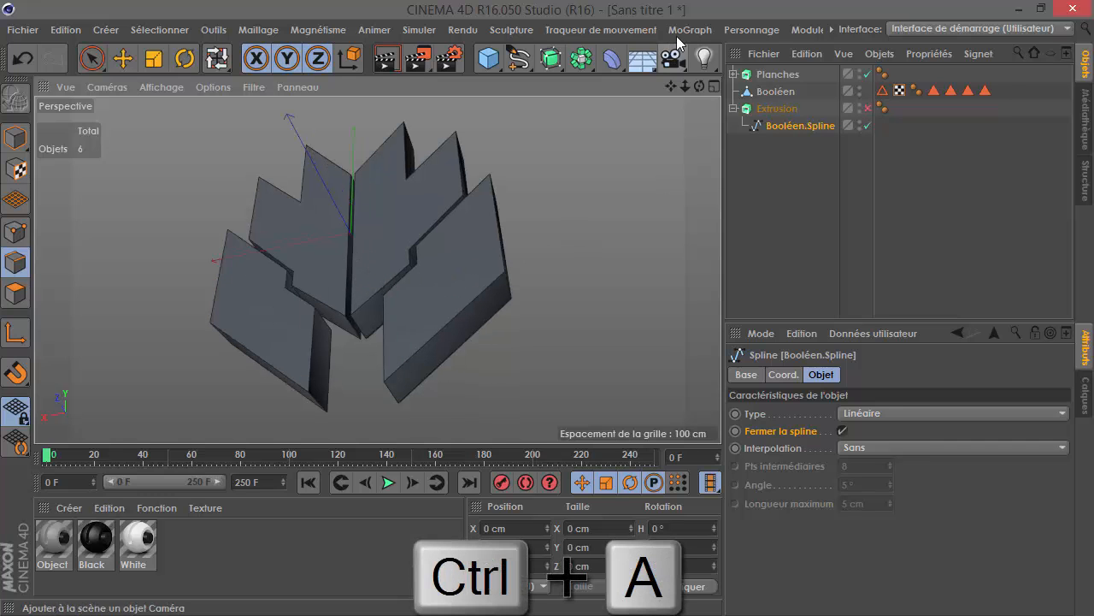
Hide the Booléen and Planches objects in the viewport so only the spline outlines are displayed.
click(764, 33)
mouse_move(808, 31)
click(842, 190)
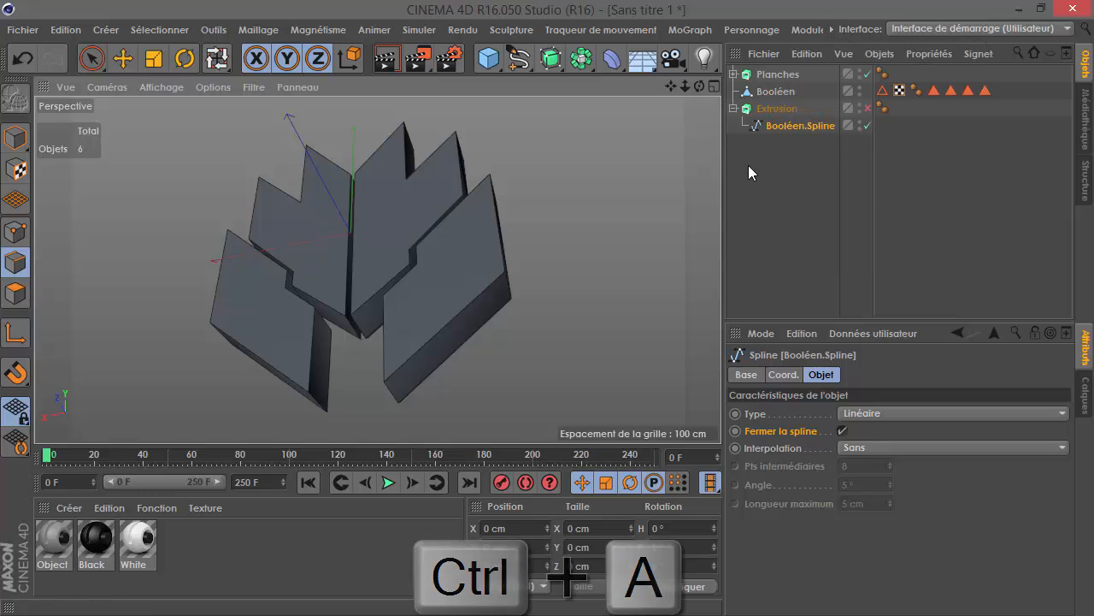
click(861, 74)
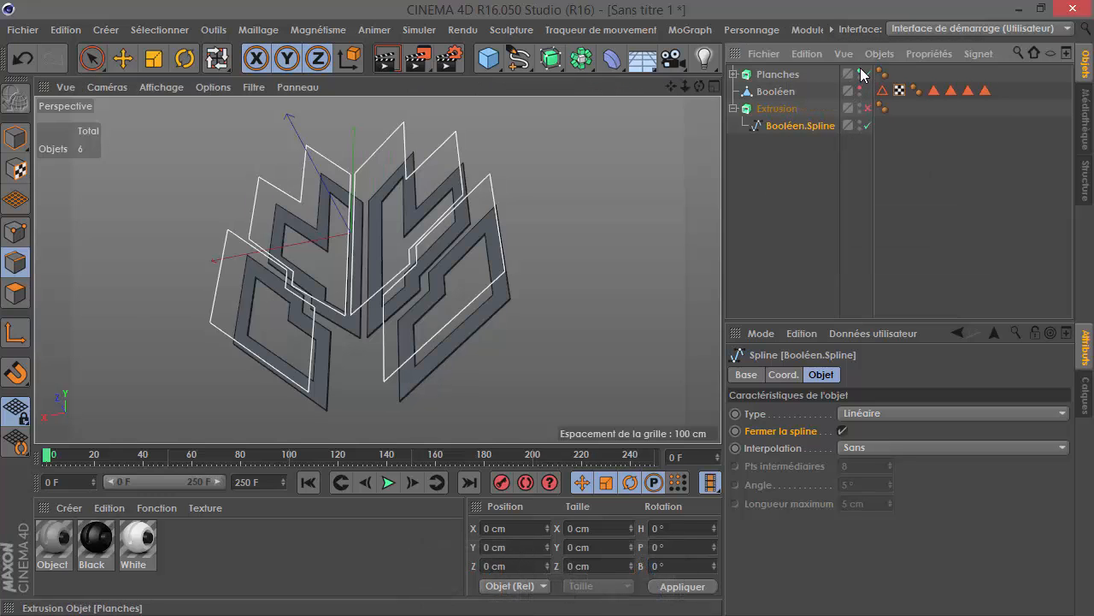
click(861, 71)
alt+right_drag(473, 201, 737, 222)
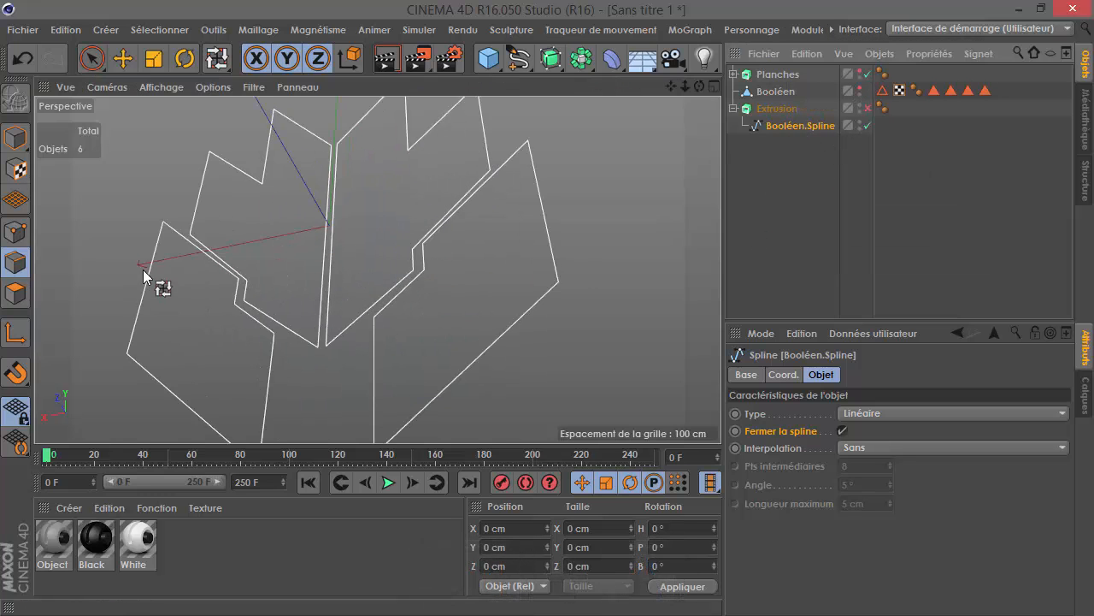
Select all points of Booléen.Spline and create an outline from them with a distance of -30 cm.
click(16, 231)
click(808, 29)
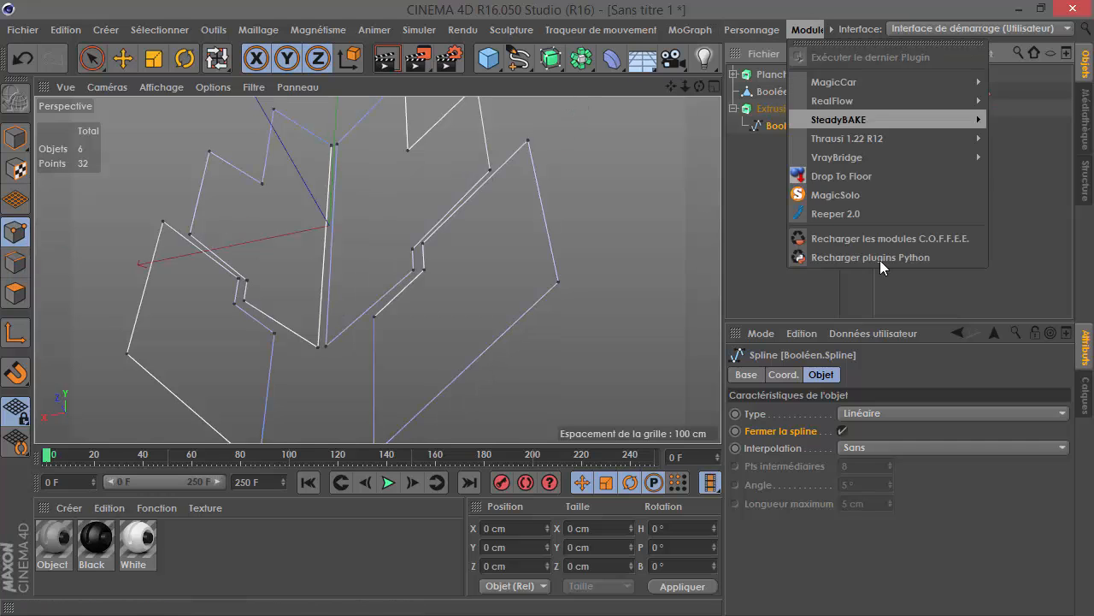
click(764, 185)
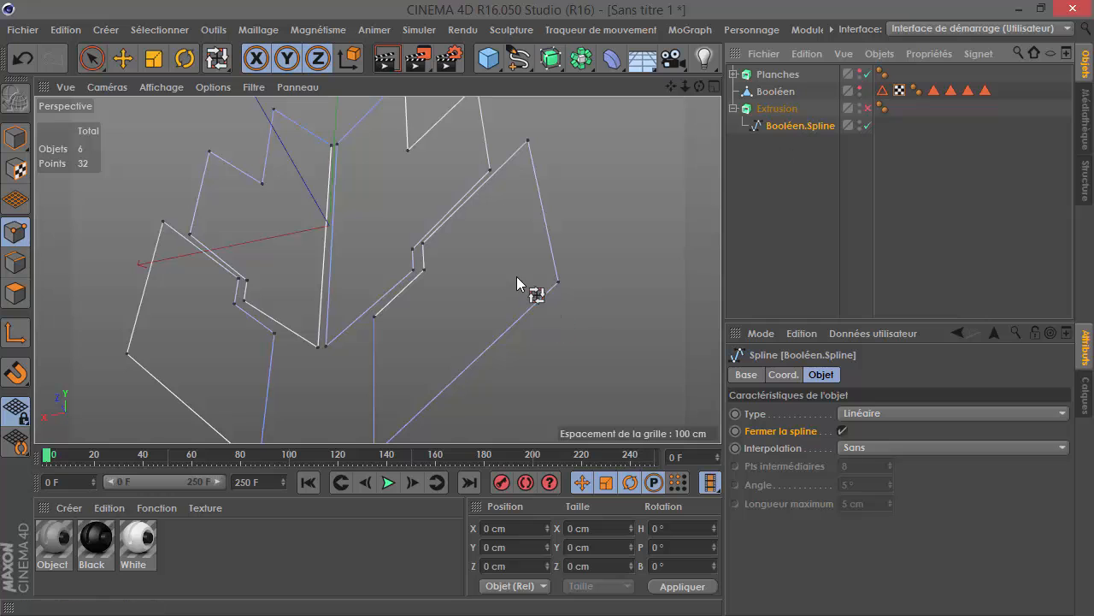
key(ctrl+a)
scroll(445, 275, up, 5)
right_click(439, 276)
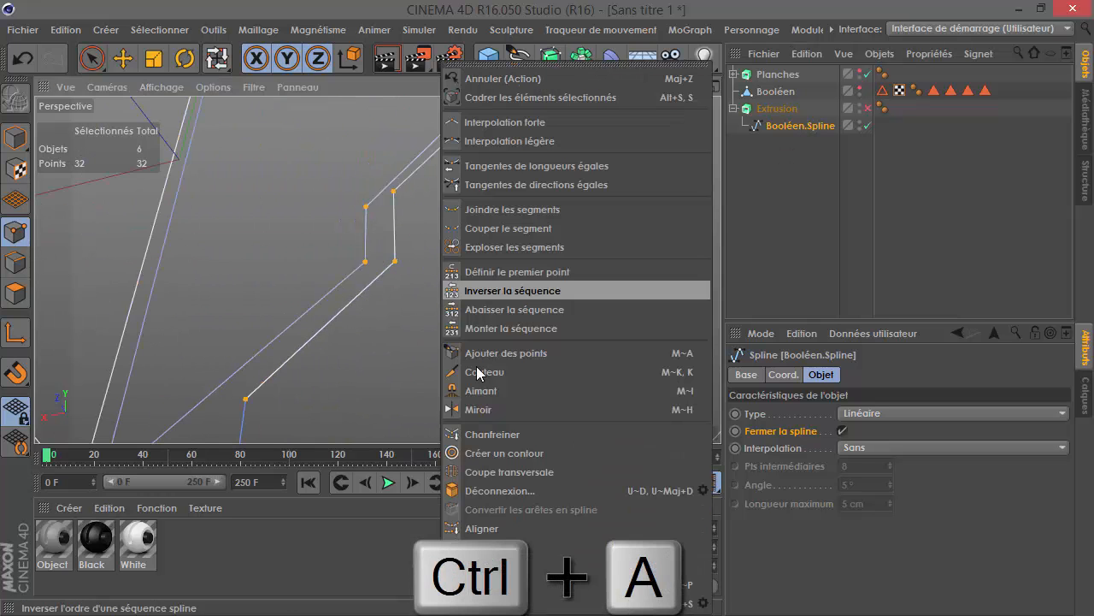
click(481, 450)
scroll(391, 274, down, 3)
mouse_move(542, 354)
mouse_down()
mouse_move(508, 354)
mouse_move(536, 346)
mouse_up()
alt+drag(661, 288, 458, 248)
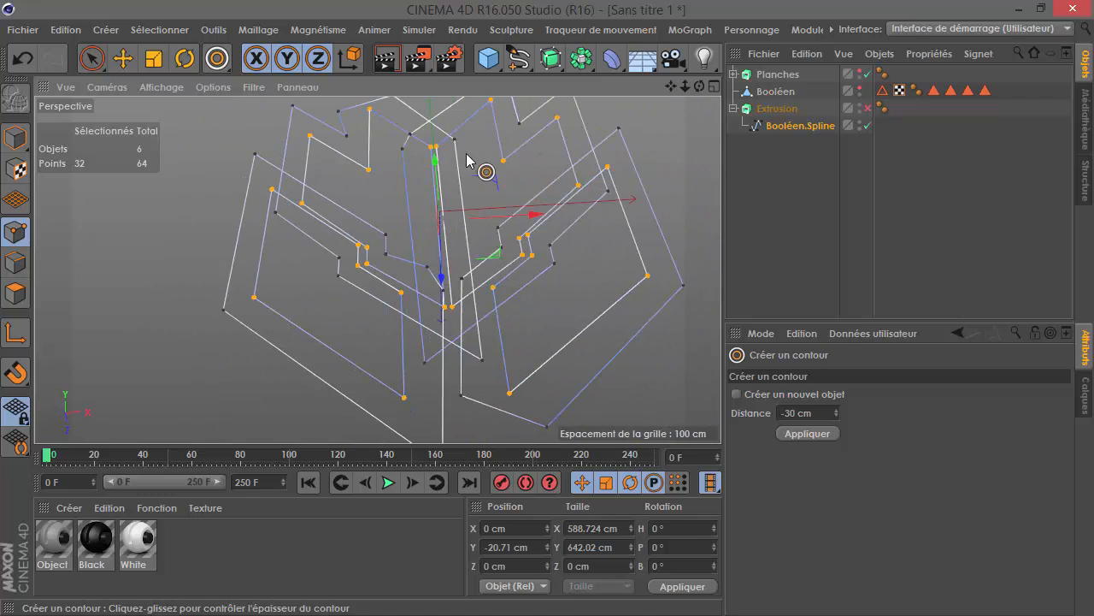
Delete the selected points of the original inner outlines, keeping only the offset contours.
key(ctrl+shift+z)
key(space)
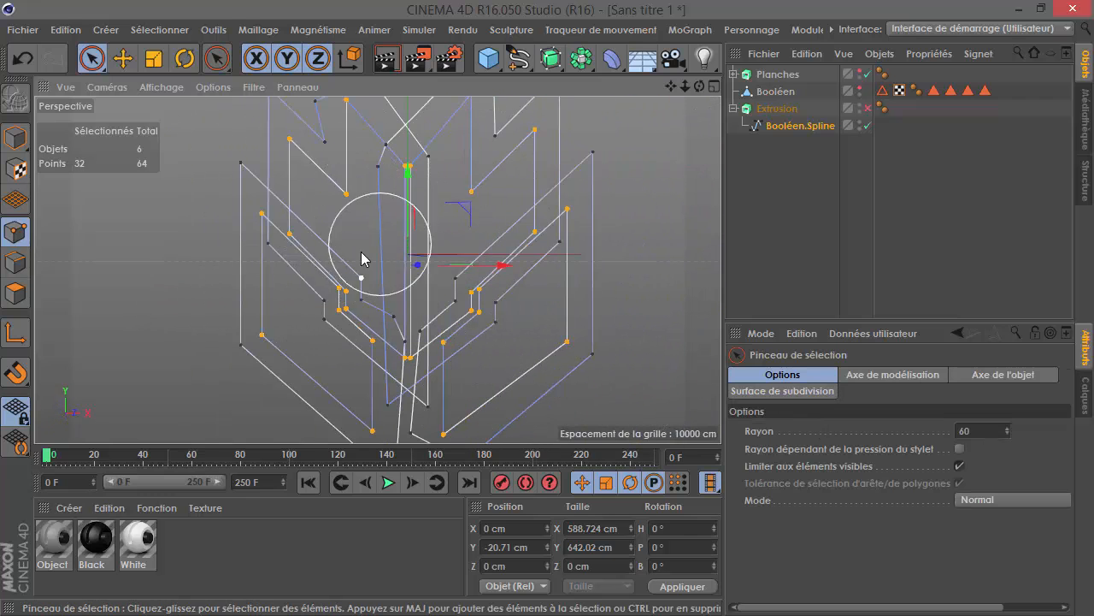
key(Delete)
alt+drag(561, 308, 440, 325)
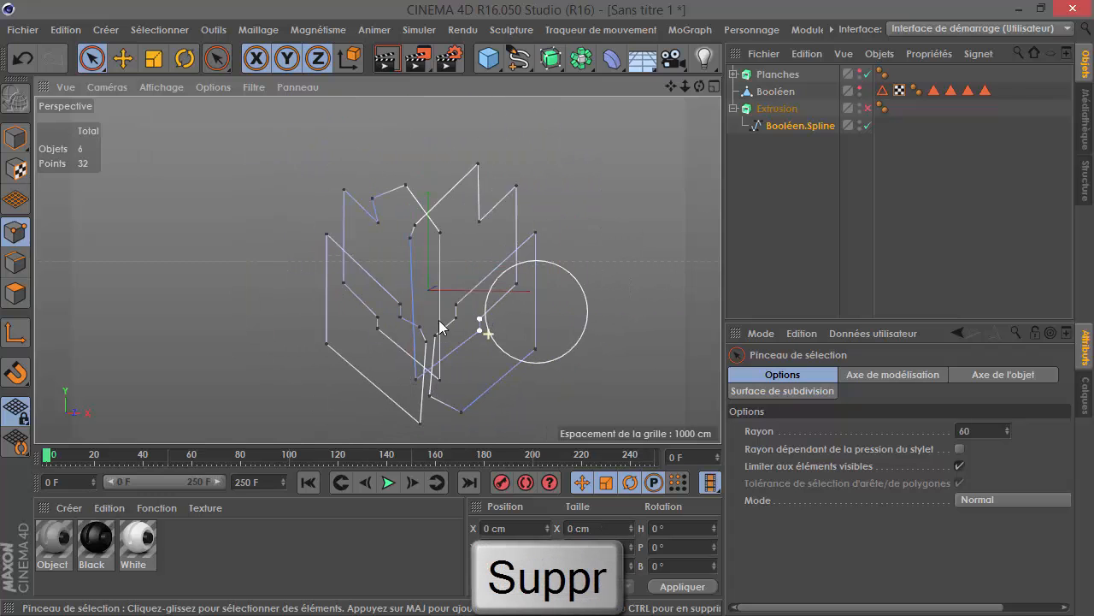
Select the points of the offset contours belonging to the emblem's right half and delete them.
mouse_move(566, 275)
mouse_down()
mouse_move(552, 254)
mouse_move(591, 236)
mouse_up()
key(u)
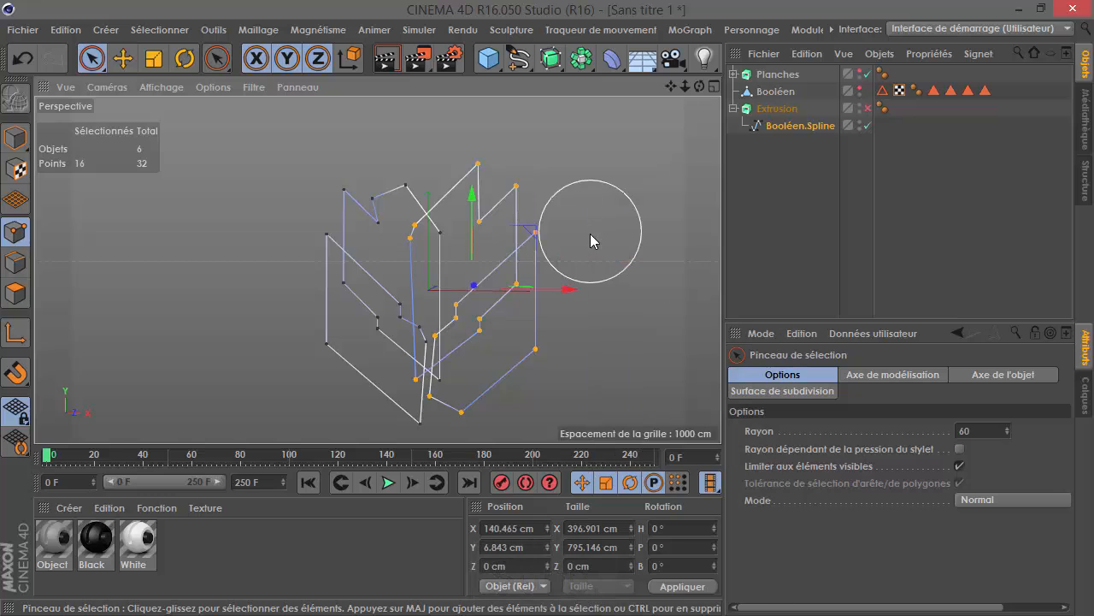
key(Delete)
Move the stray point near the lower centre sideways to X about -24.5 cm, aligning it vertically with the points above and below.
scroll(487, 372, up, 3)
scroll(509, 247, up, 4)
click(402, 299)
scroll(426, 309, down, 2)
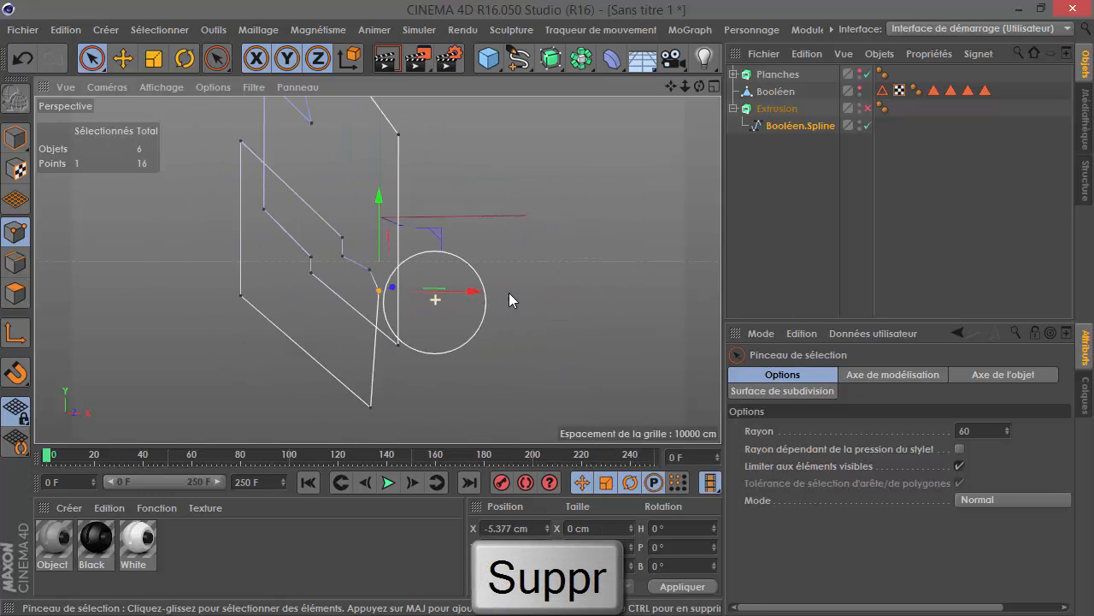
drag(478, 287, 468, 289)
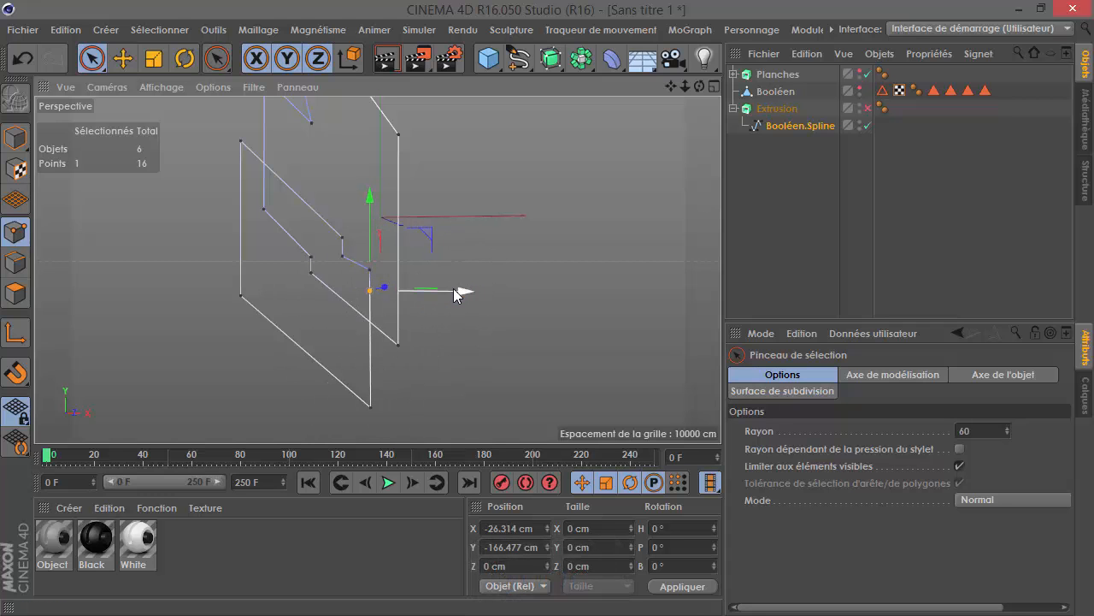
drag(457, 295, 454, 295)
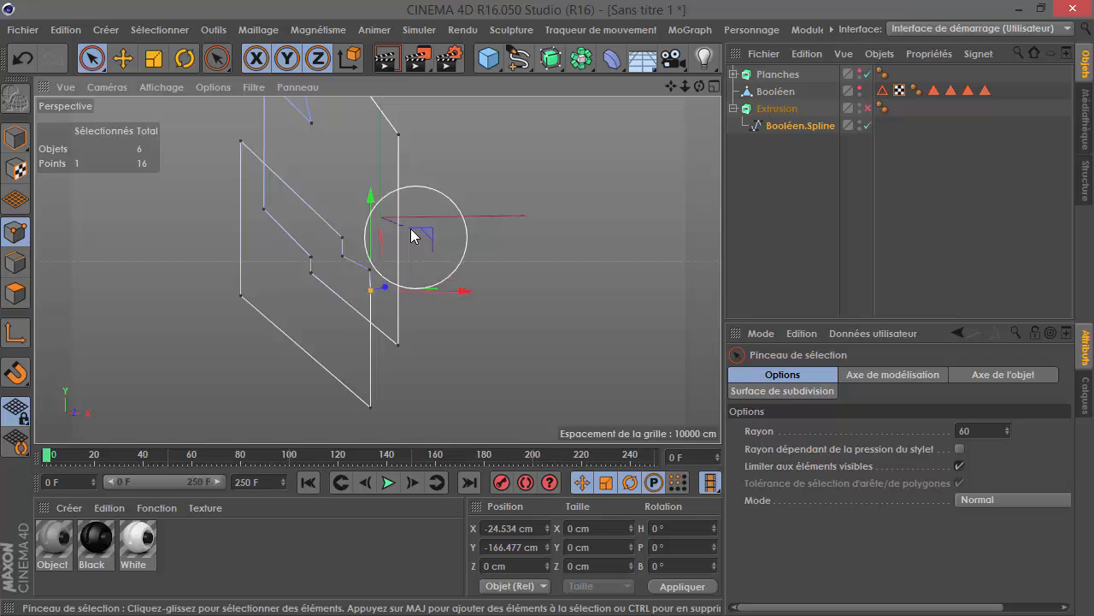
scroll(485, 384, down, 2)
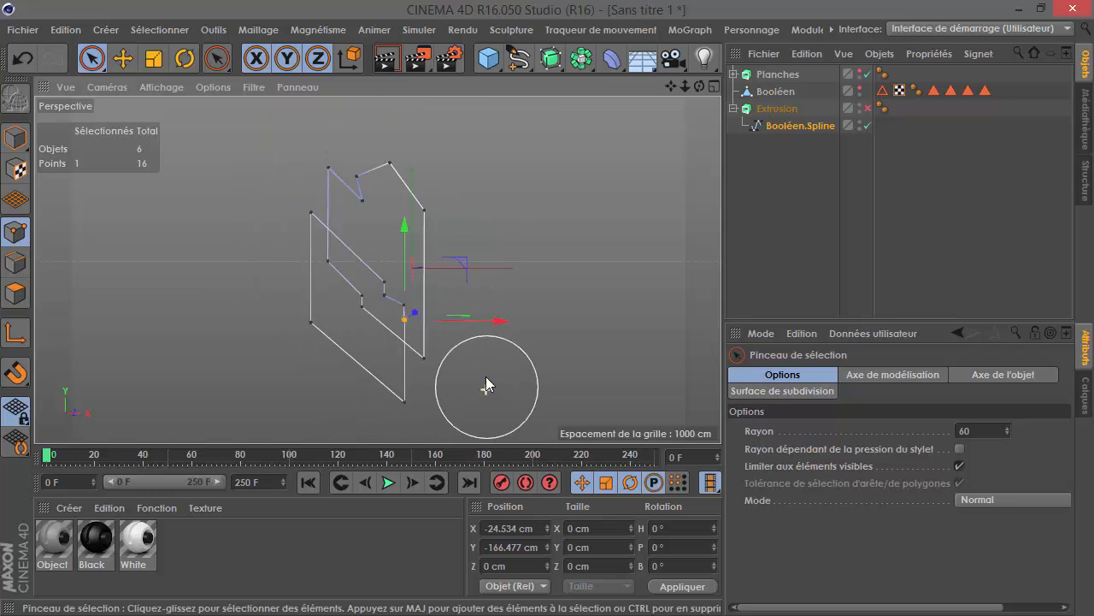
click(501, 206)
scroll(449, 147, up, 1)
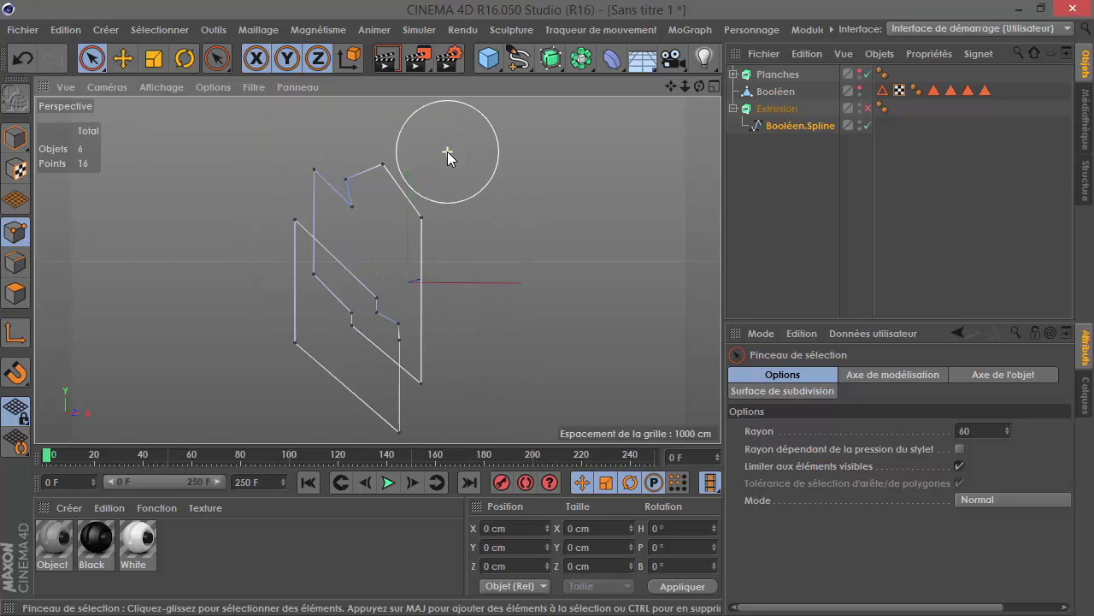
Show the Booléen object again and switch the viewport to the front view.
click(860, 90)
scroll(406, 133, up, 2)
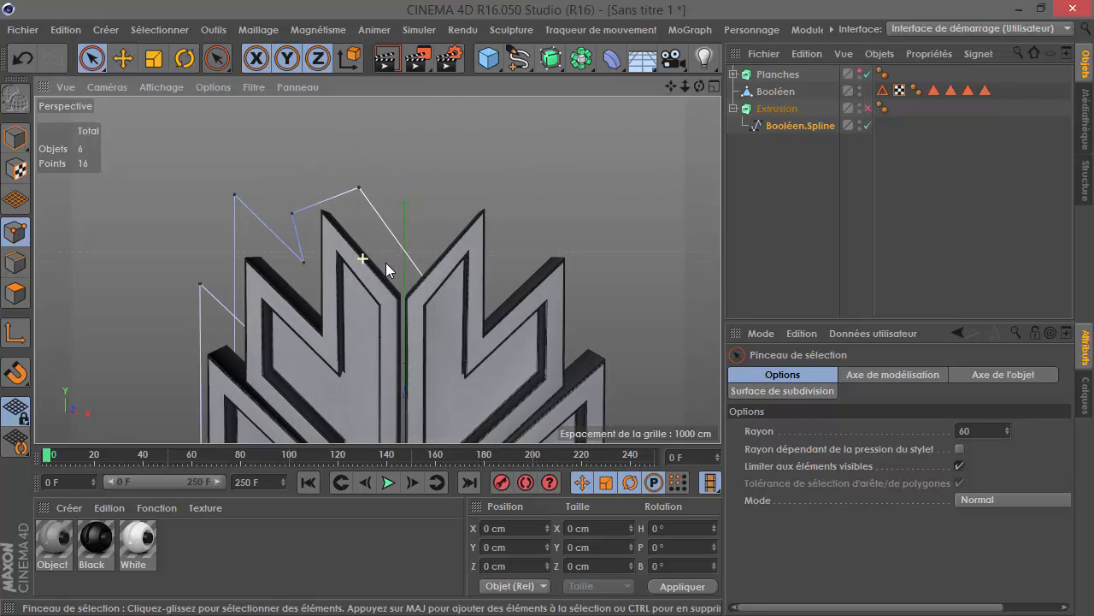
click(144, 89)
mouse_move(109, 89)
click(106, 261)
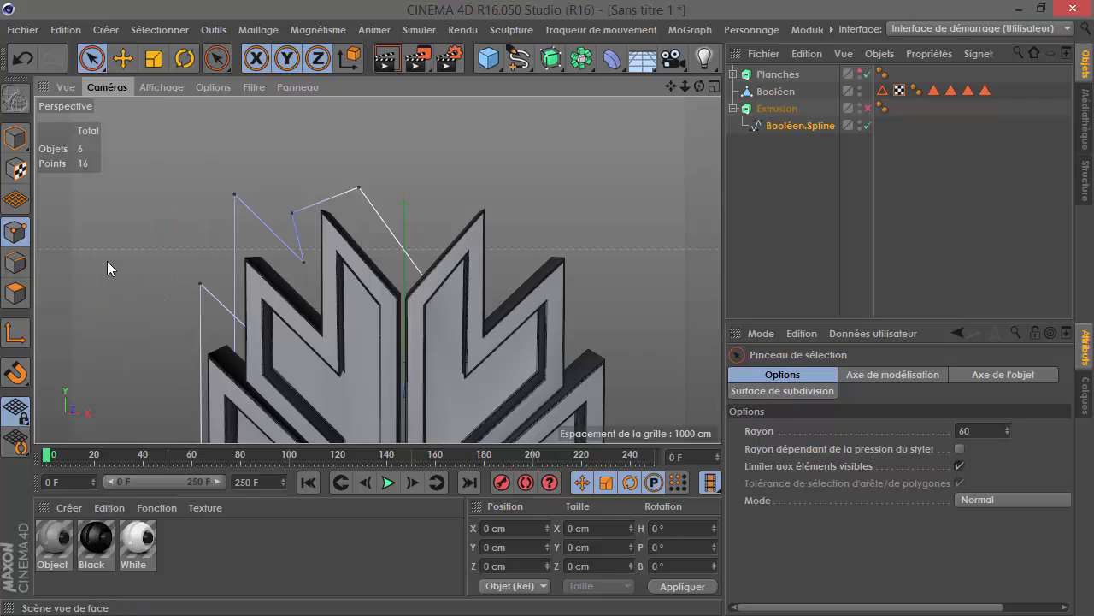
scroll(402, 359, down, 4)
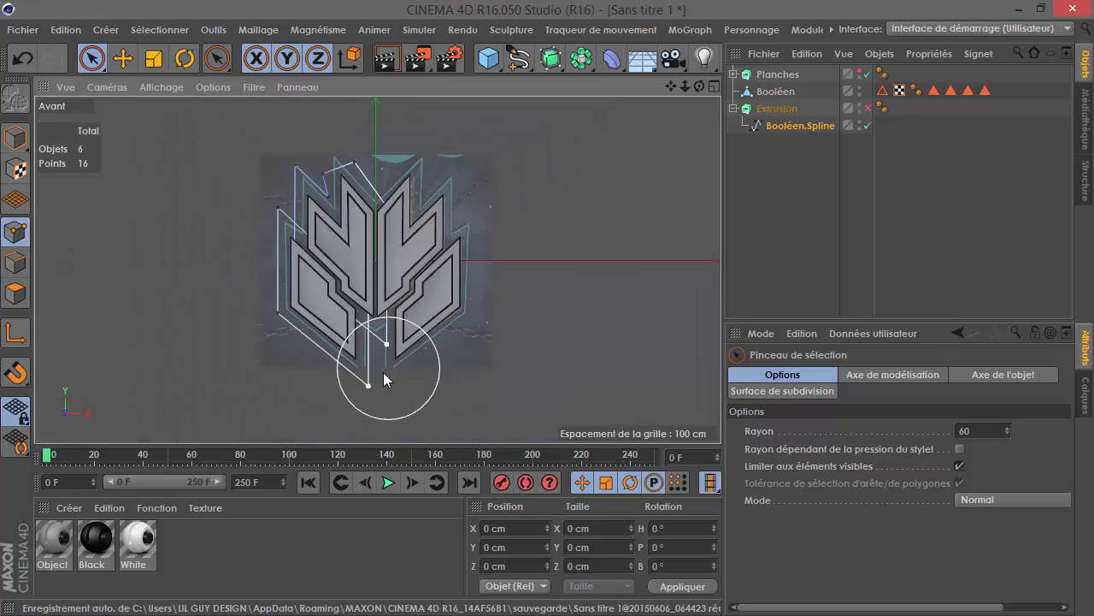
scroll(377, 141, up, 5)
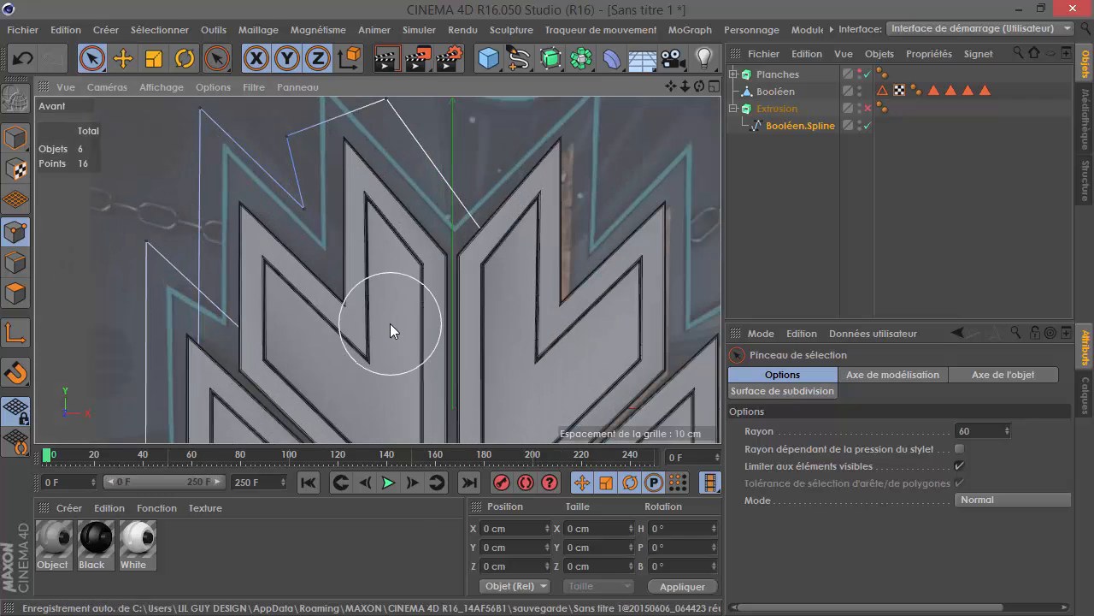
Delete the outline's distorted upper peak point and move the neighbouring point up to X about -162 cm, Y about 420 cm.
scroll(390, 323, down, 5)
click(384, 258)
key(Delete)
click(321, 294)
drag(358, 260, 373, 175)
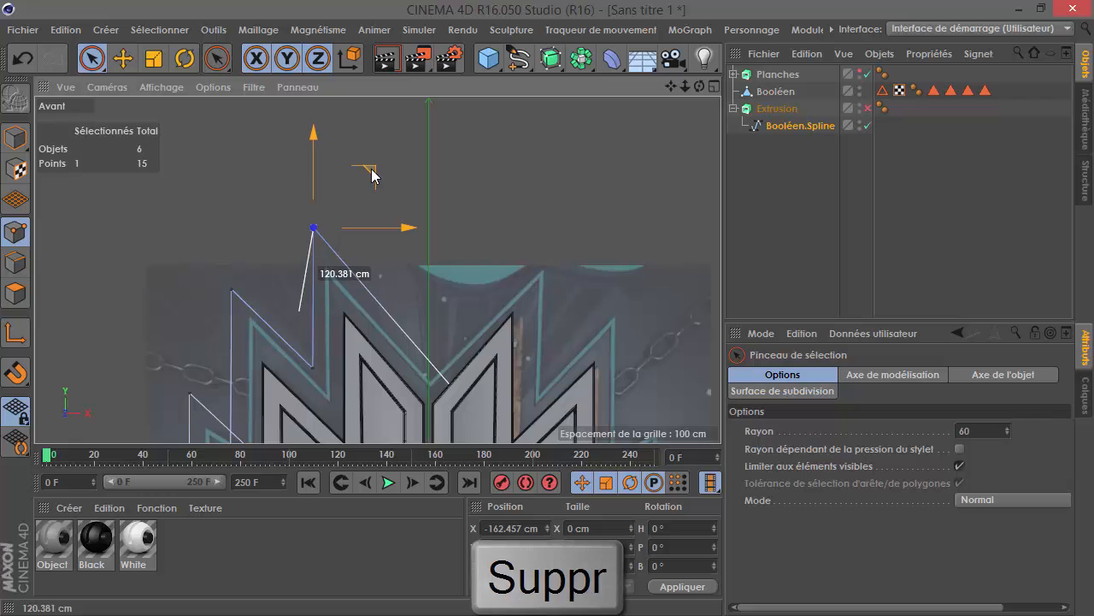
scroll(411, 163, down, 4)
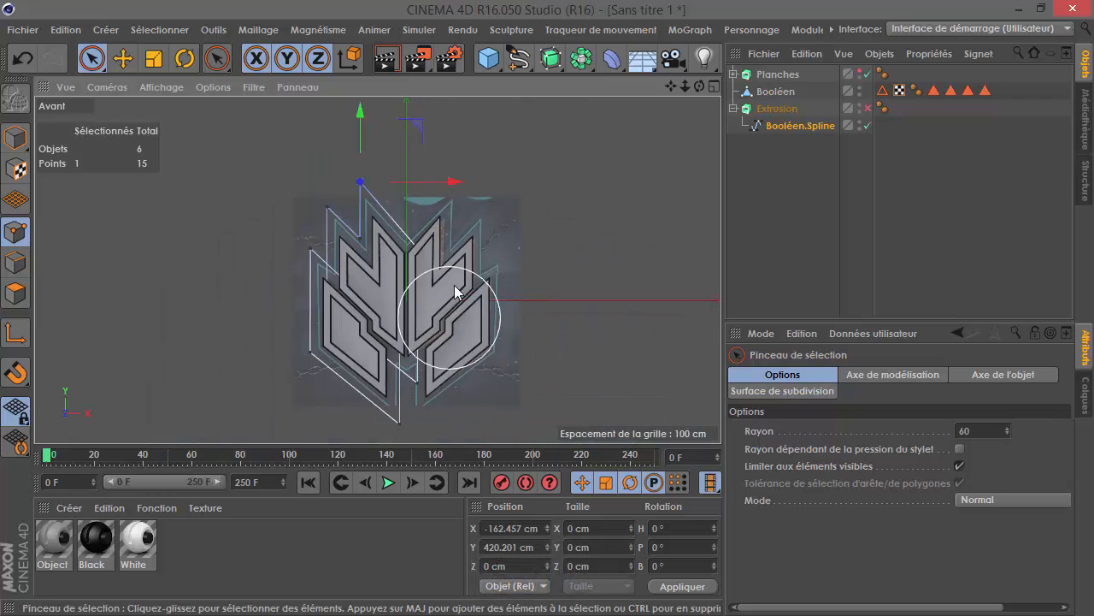
scroll(459, 386, up, 8)
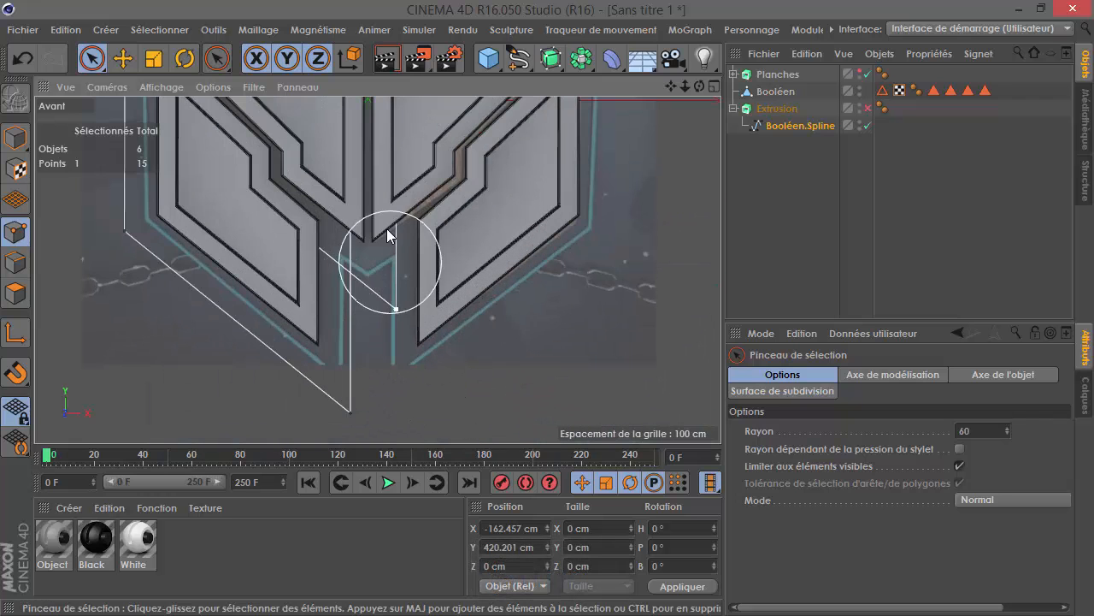
Insert a point on the short diagonal segment at the lower centre and delete that segment's end point beyond the symmetry axis.
click(409, 299)
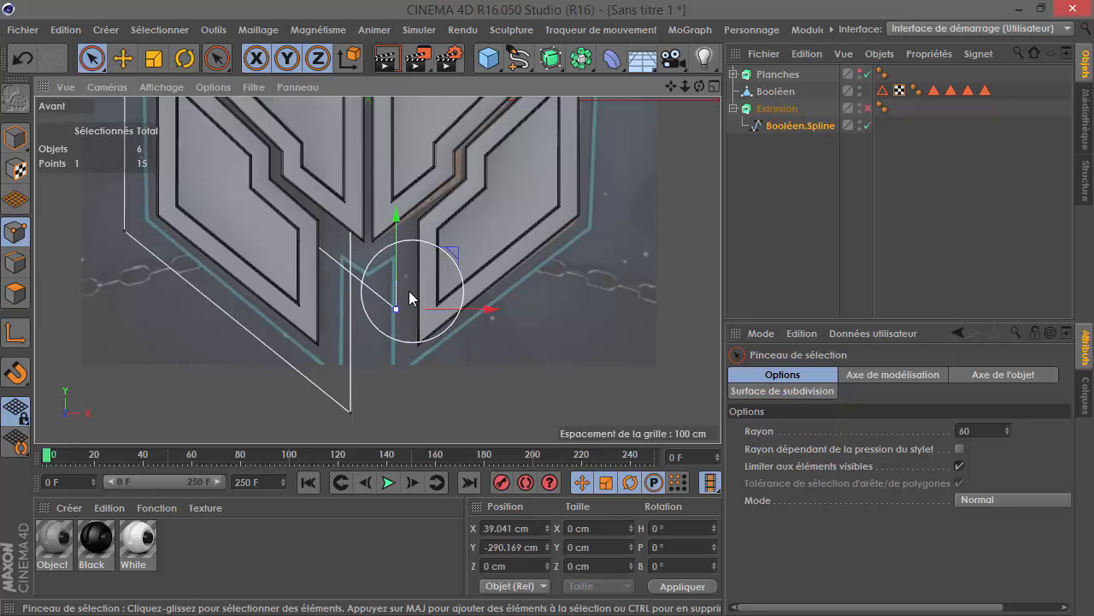
right_click(336, 274)
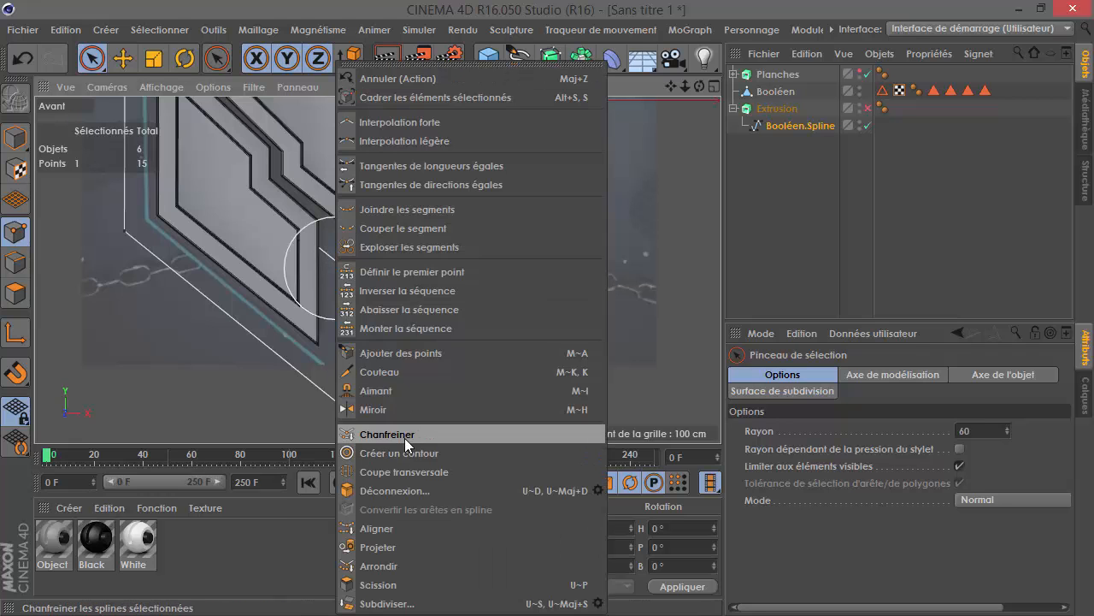
click(394, 354)
scroll(374, 237, up, 5)
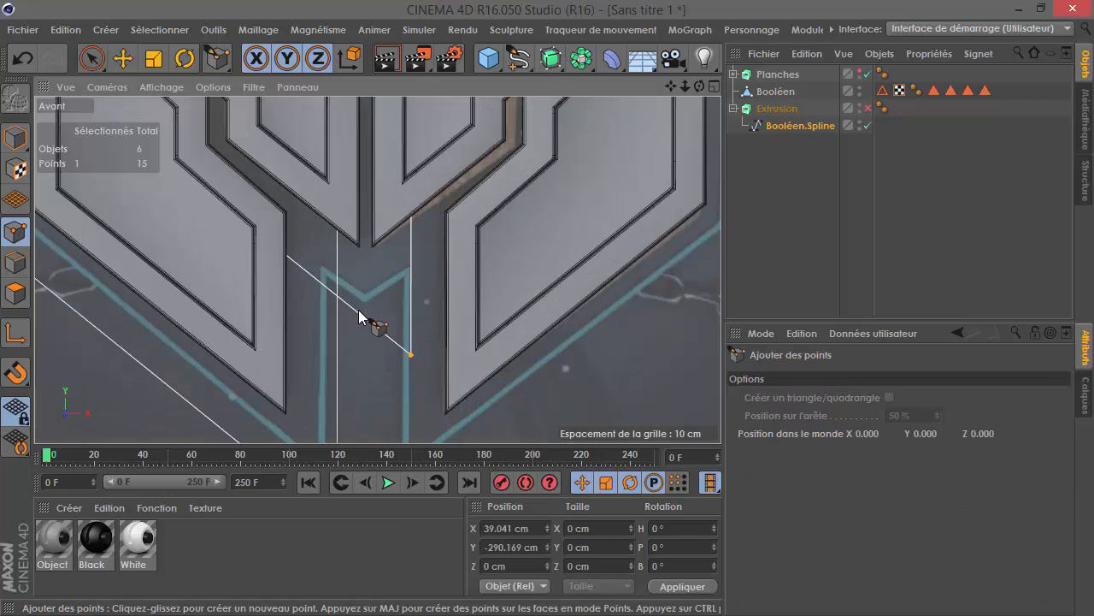
scroll(359, 317, up, 3)
scroll(368, 291, down, 3)
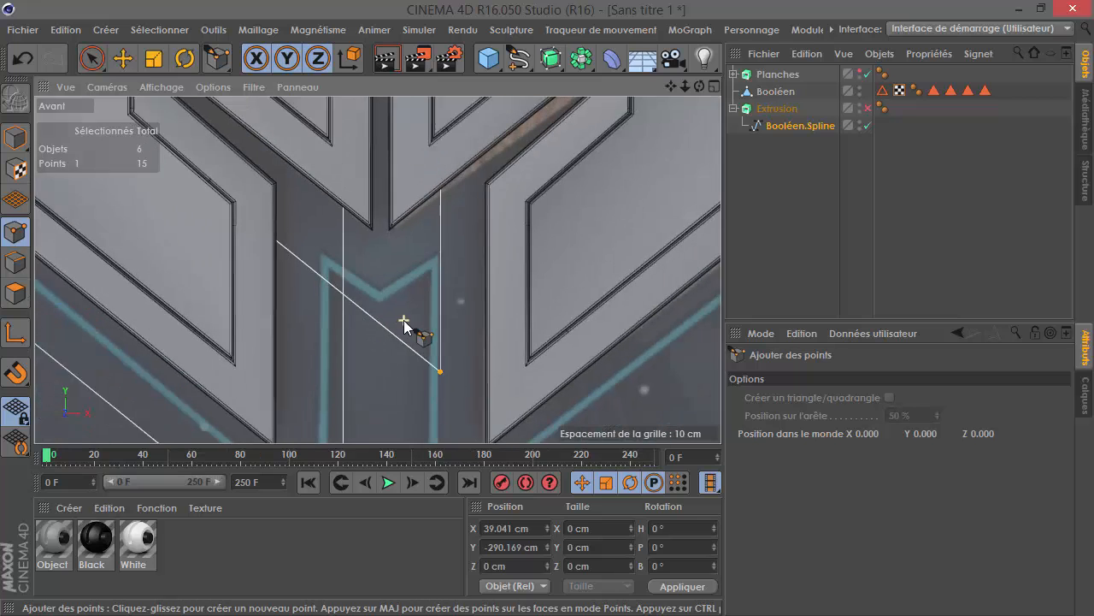
key(k)
click(379, 254)
key(Escape)
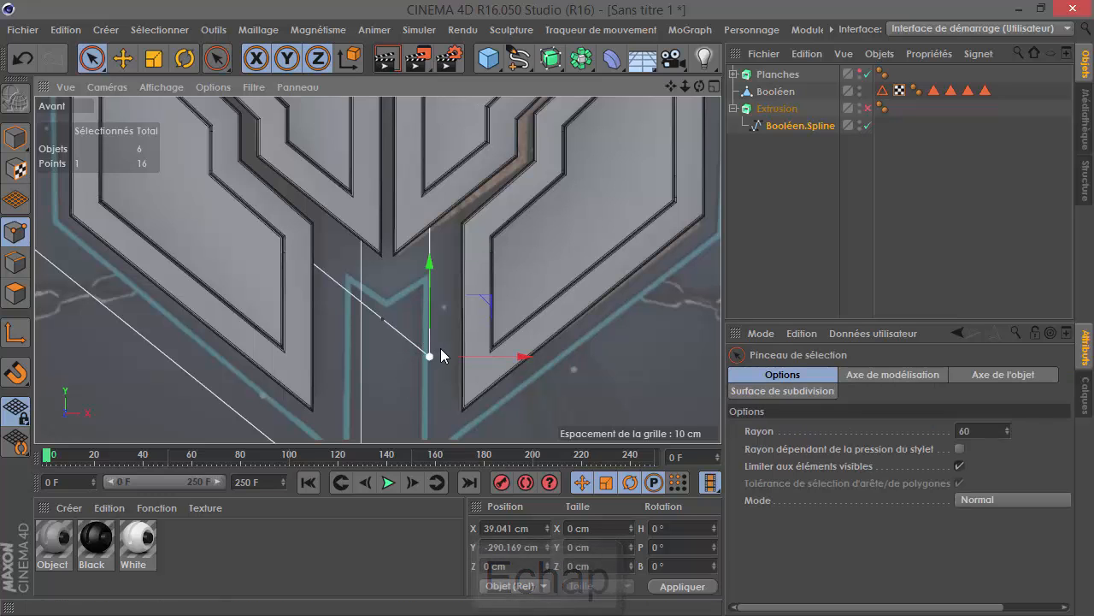
key(Delete)
Move the top centre point of the outline onto the symmetry axis, at X 0 and Y about 233 cm.
scroll(428, 342, down, 5)
click(462, 181)
drag(522, 180, 503, 177)
scroll(423, 133, up, 3)
drag(406, 125, 406, 107)
drag(455, 181, 461, 187)
click(540, 530)
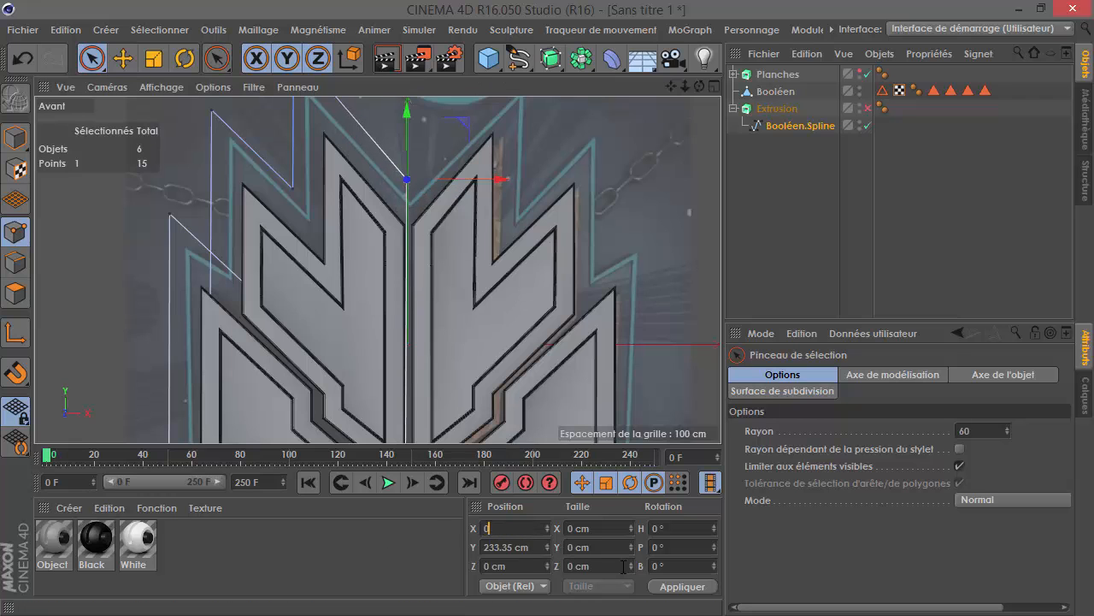
click(668, 588)
Set the lower centre point's X position to 0 and lower the point slightly.
scroll(384, 313, down, 2)
scroll(390, 331, up, 5)
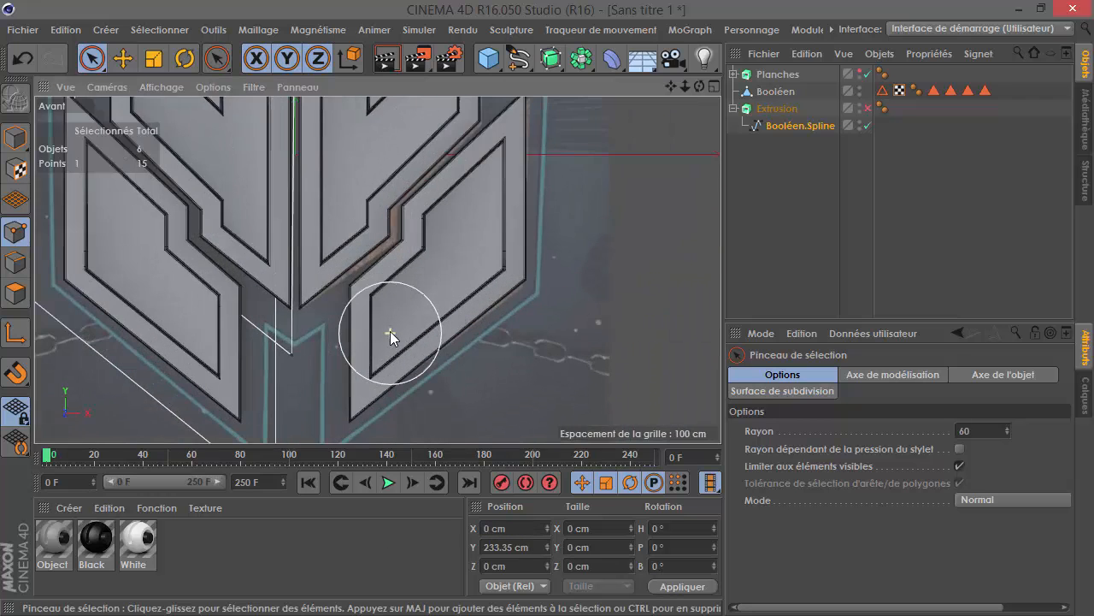
click(340, 355)
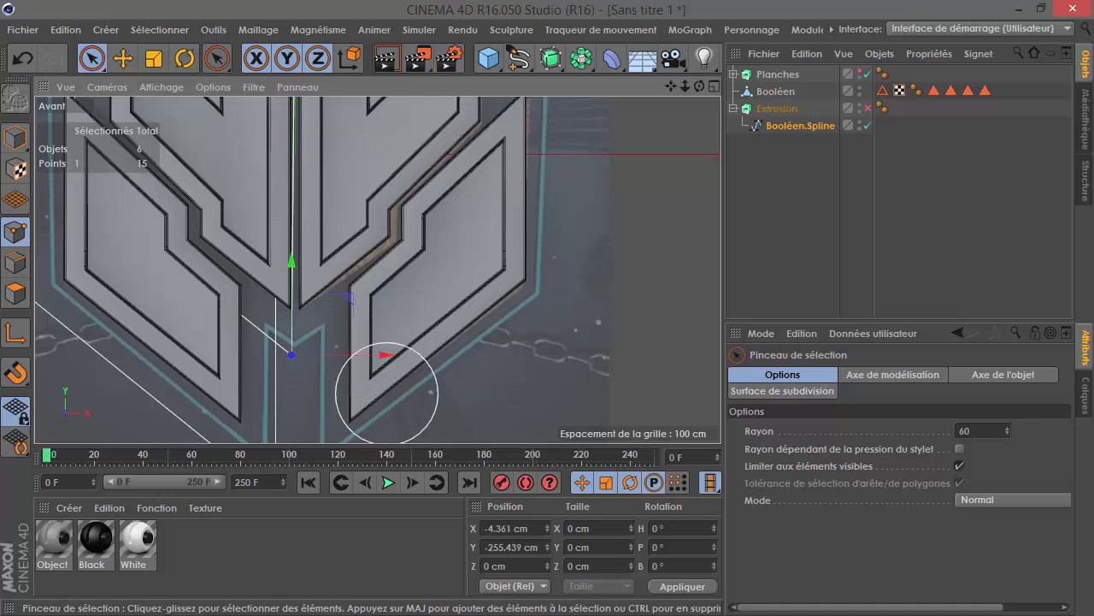
click(543, 528)
text(0)
click(659, 592)
drag(298, 273, 300, 282)
scroll(356, 308, down, 6)
click(520, 219)
click(352, 206)
drag(338, 159, 338, 162)
Add a Symétrie object inside Extrusion and make Booléen.Spline its child.
drag(554, 70, 777, 129)
click(929, 168)
scroll(295, 215, up, 4)
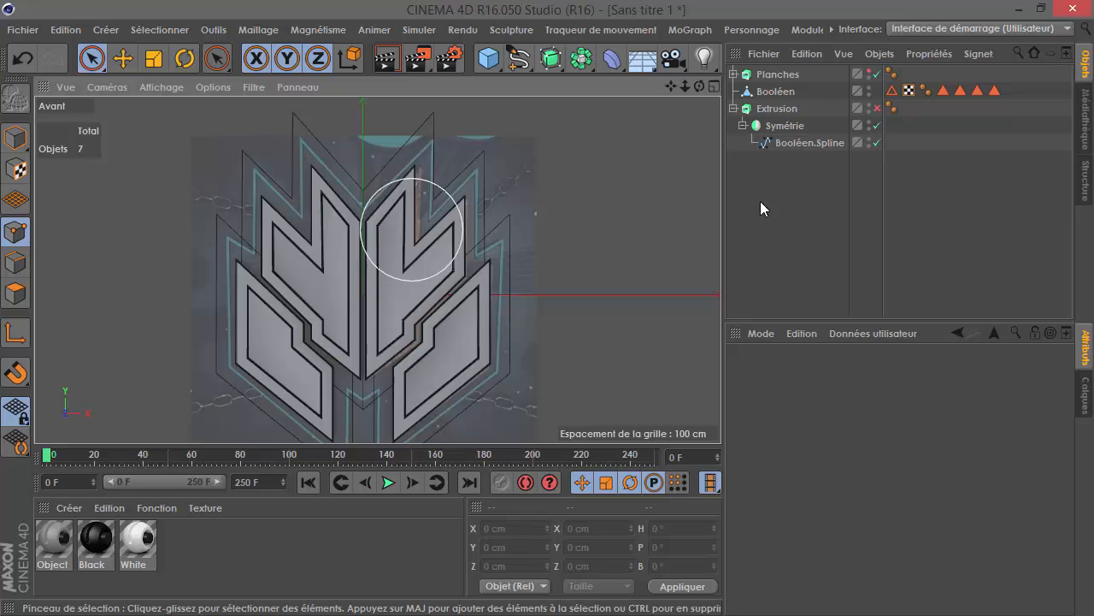
Enable the Extrusion object and inspect the model in the perspective view.
click(877, 108)
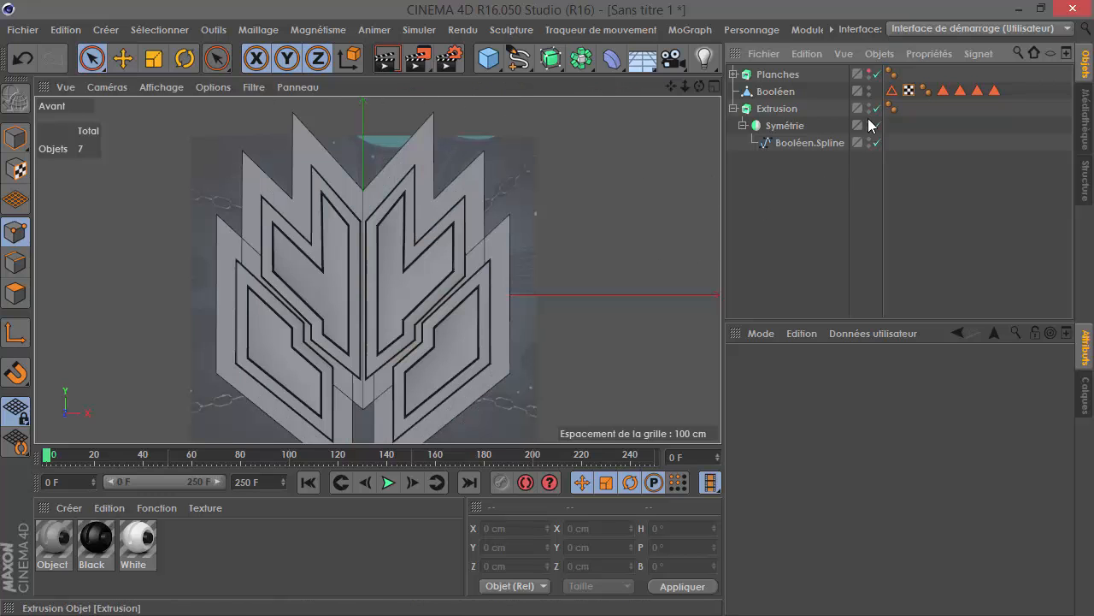
click(149, 87)
mouse_move(107, 87)
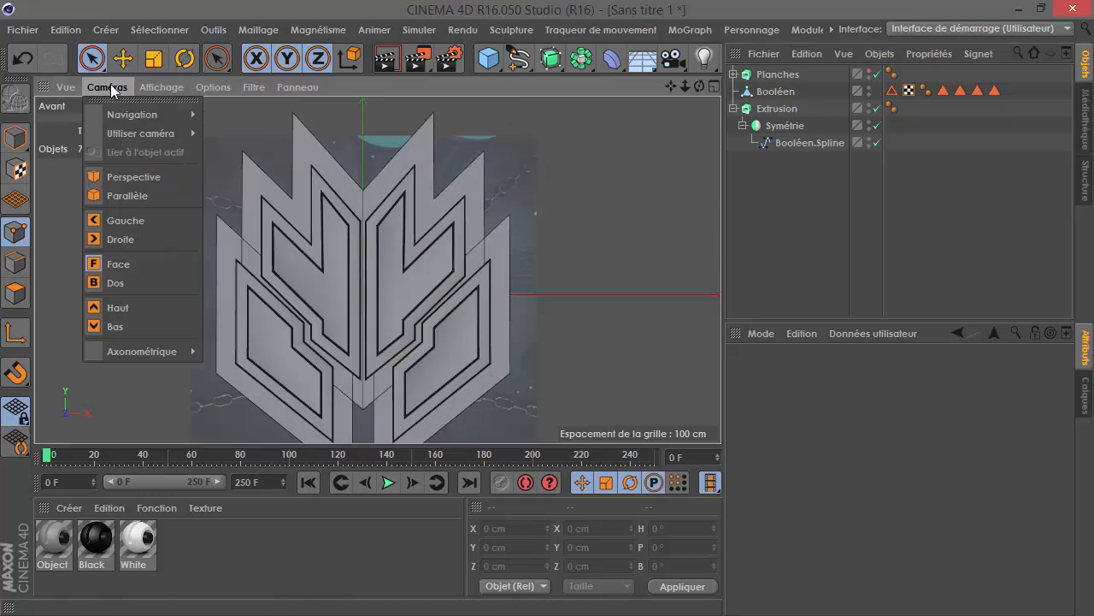
click(154, 176)
alt+drag(367, 251, 336, 330)
scroll(325, 340, up, 2)
Set the Extrusion object's Z movement to -25 cm.
click(776, 108)
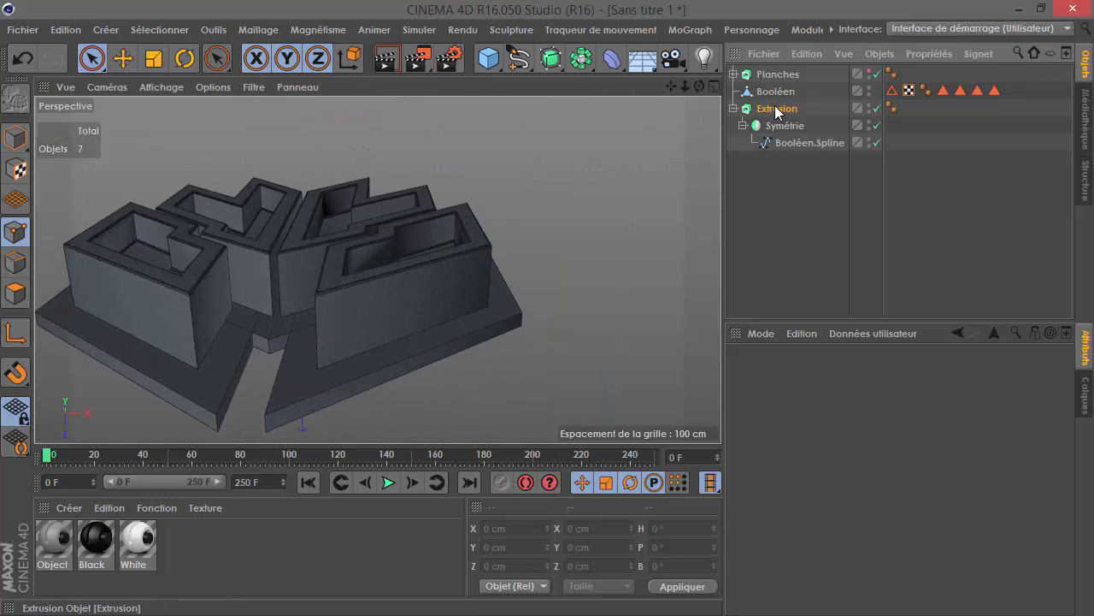
click(870, 375)
drag(1021, 416, 1021, 453)
alt+drag(318, 306, 351, 174)
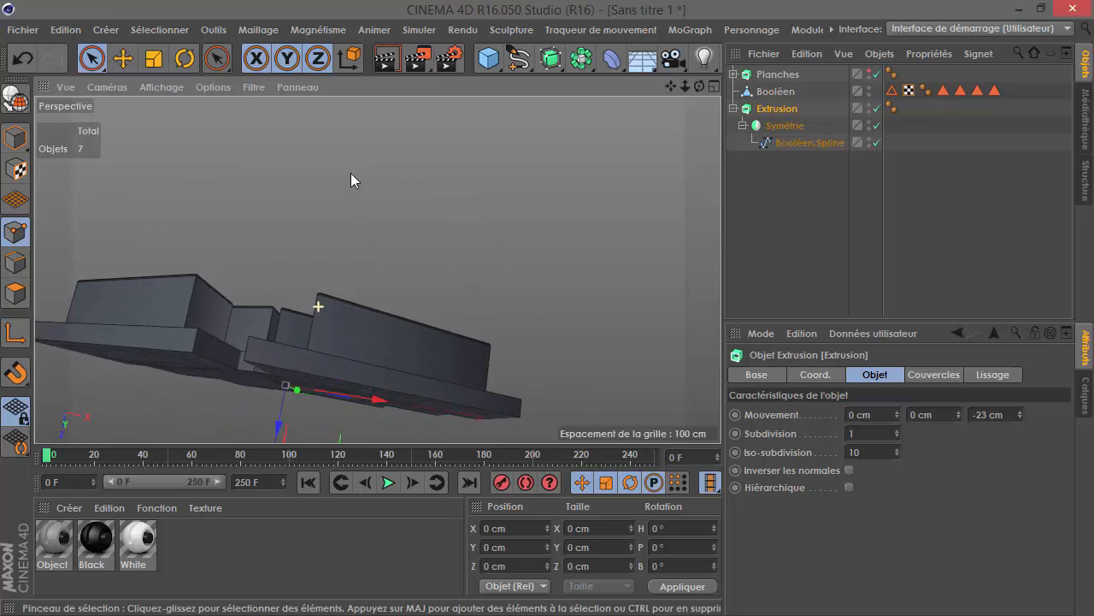
alt+drag(324, 342, 368, 327)
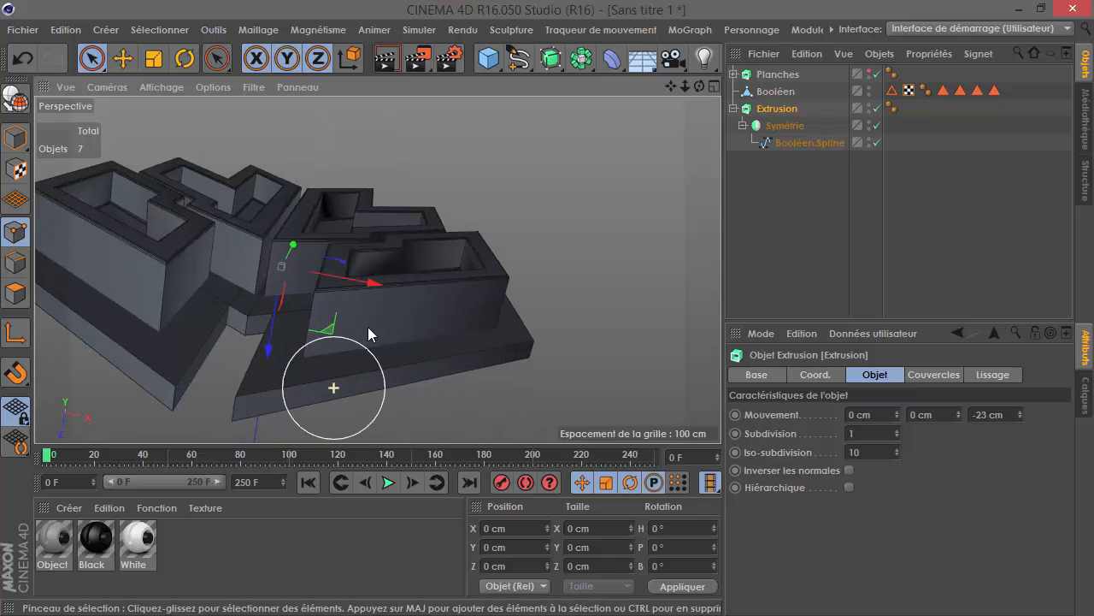
drag(1020, 410, 1020, 421)
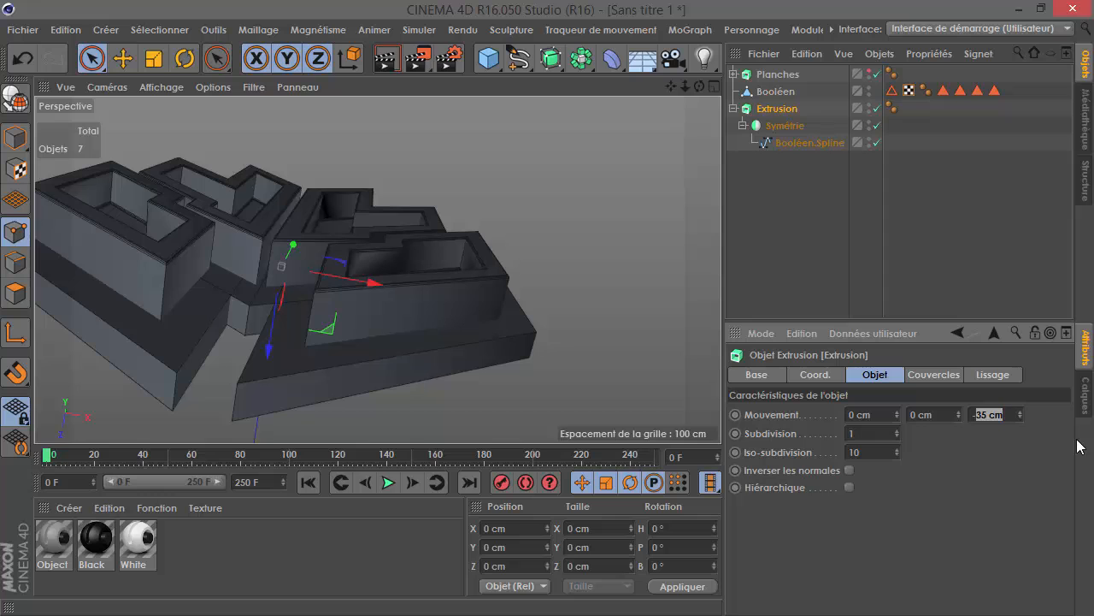
text(-2)
key(Return)
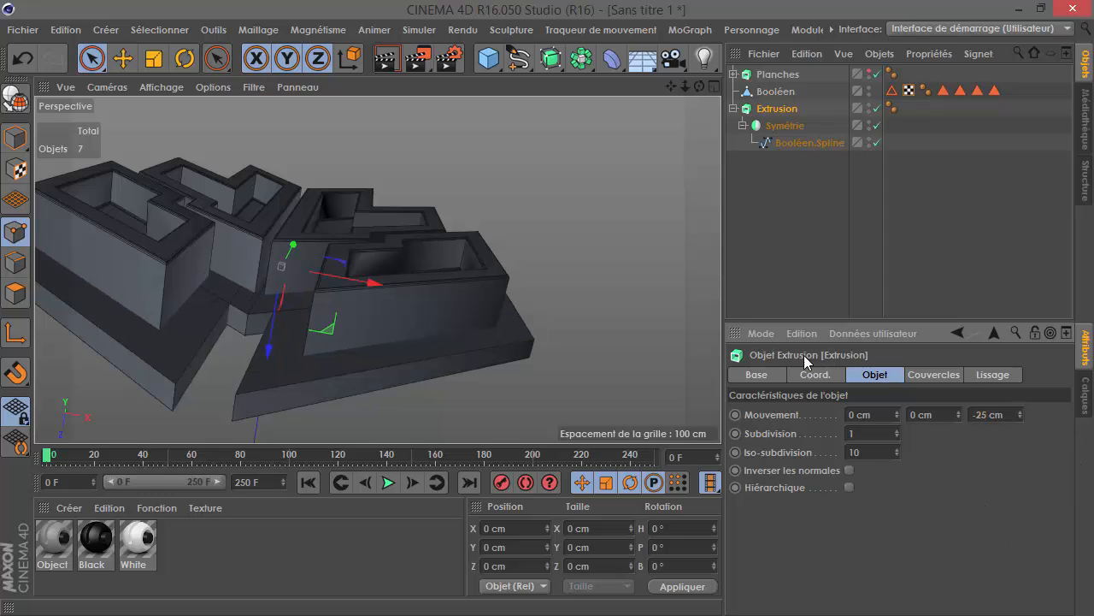
Give the Extrusion's end cap a bevel (Couvercle et biseau) with 4 steps and a 2 cm radius.
click(947, 380)
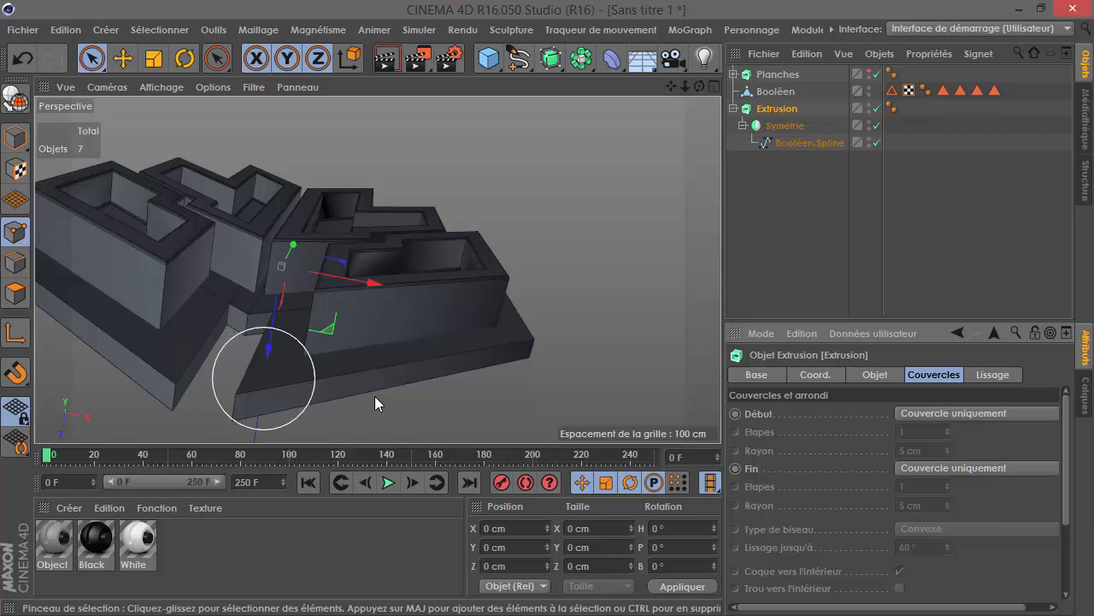
click(977, 469)
click(941, 543)
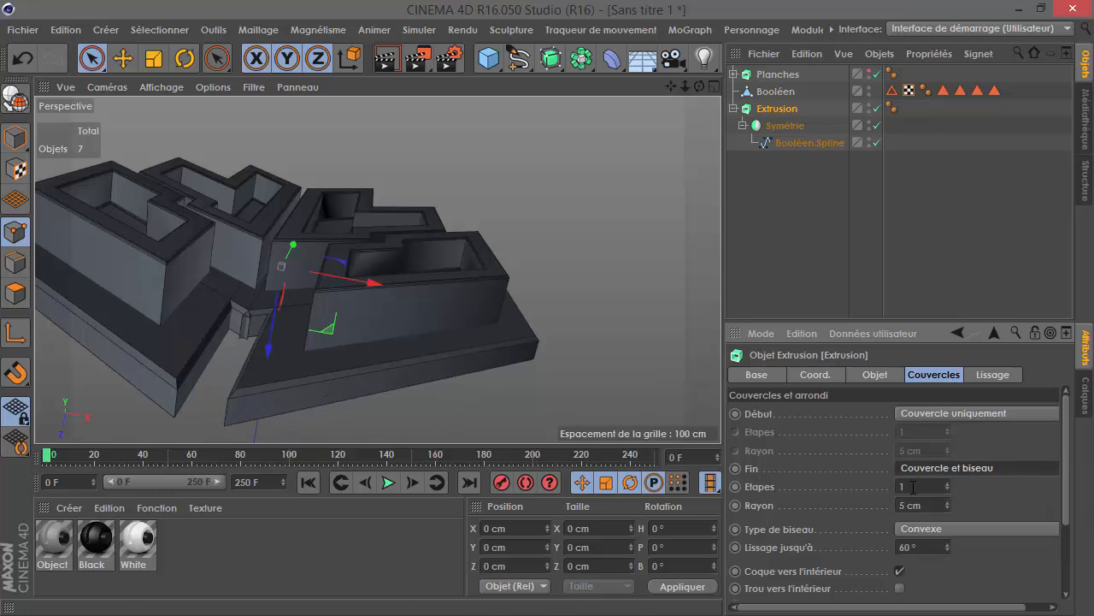
scroll(586, 252, down, 2)
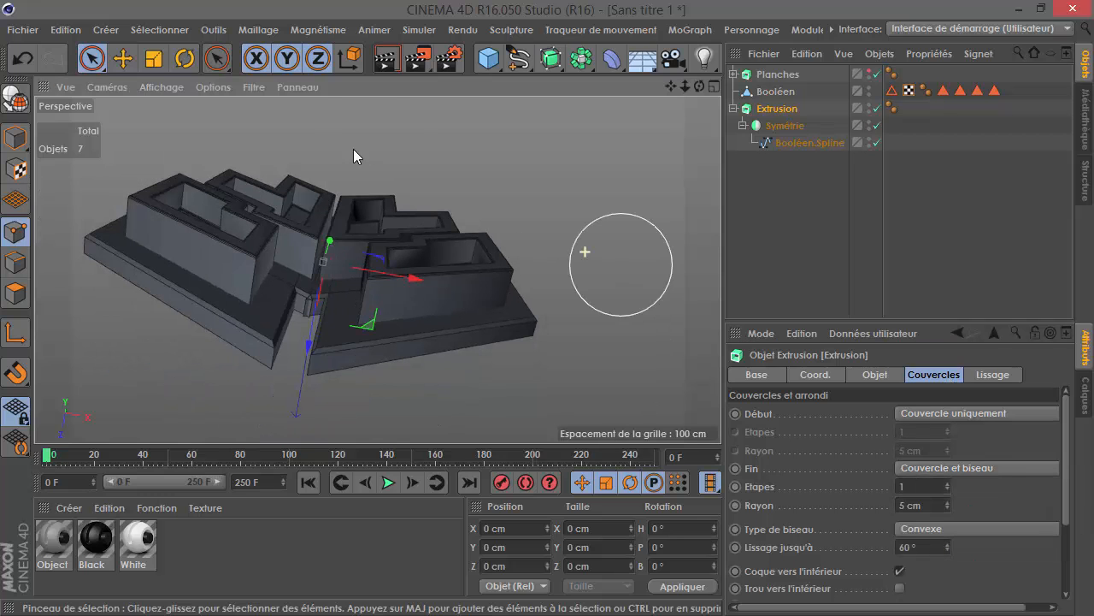
click(946, 481)
click(946, 480)
click(947, 481)
click(947, 509)
click(947, 509)
click(948, 510)
scroll(293, 355, up, 2)
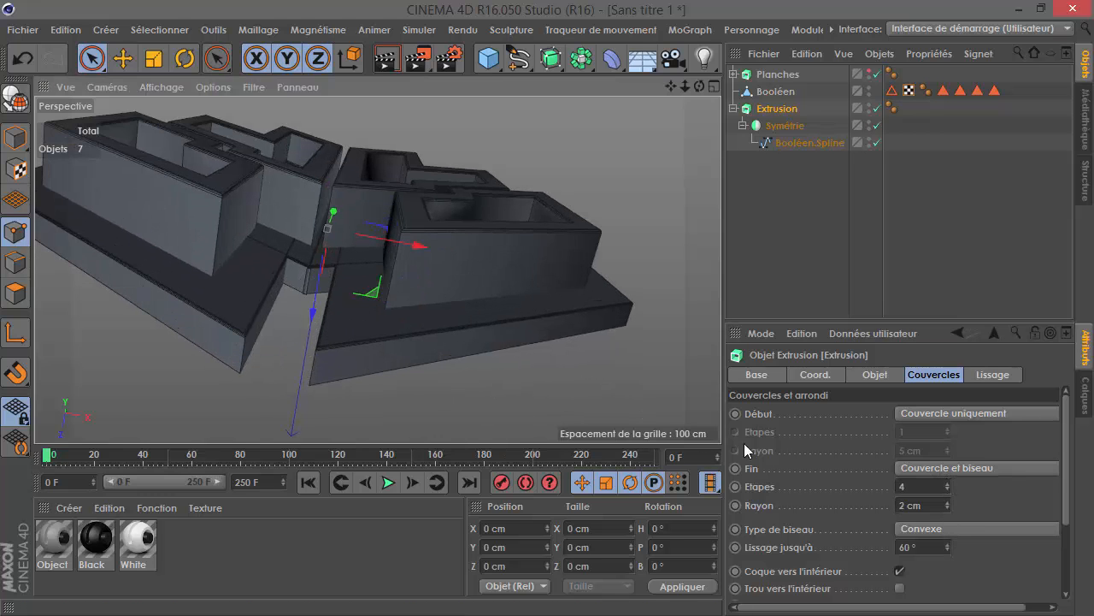
Deselect the Extrusion and display the model shaded without edge lines, examining it from the front.
click(792, 241)
scroll(325, 335, down, 2)
click(161, 87)
click(157, 108)
mouse_move(350, 299)
alt+mouse_down()
mouse_move(302, 347)
mouse_move(303, 404)
mouse_move(320, 398)
mouse_move(356, 325)
mouse_move(447, 288)
mouse_move(447, 278)
mouse_move(272, 283)
mouse_move(400, 274)
mouse_move(399, 248)
alt+mouse_up()
scroll(411, 335, down, 4)
scroll(434, 262, up, 4)
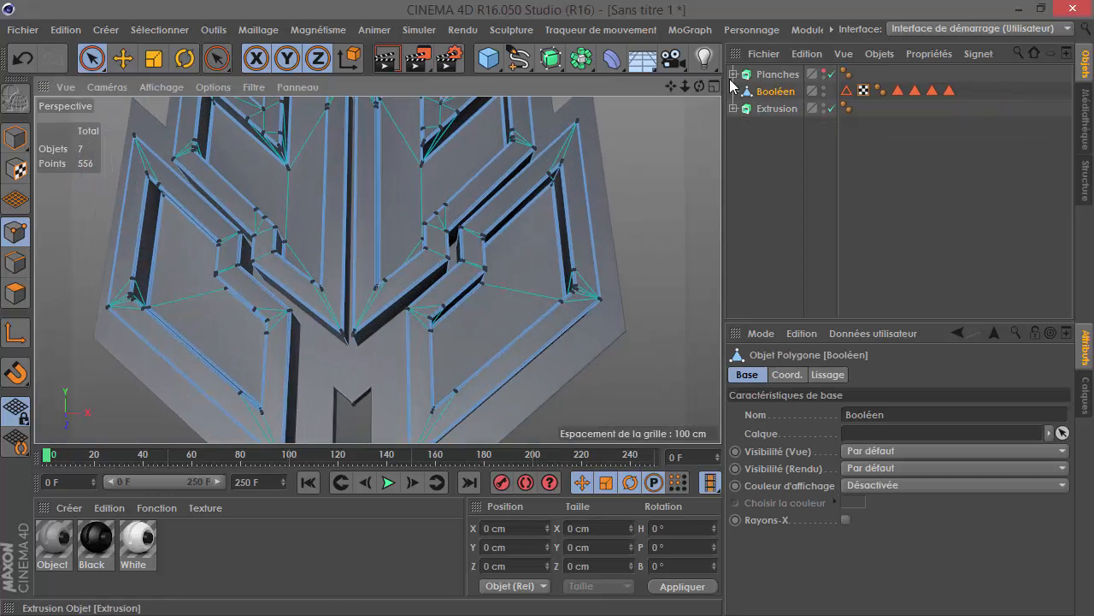
Duplicate the Symétrie object from inside Planches to the top level of the object hierarchy.
click(733, 75)
click(765, 108)
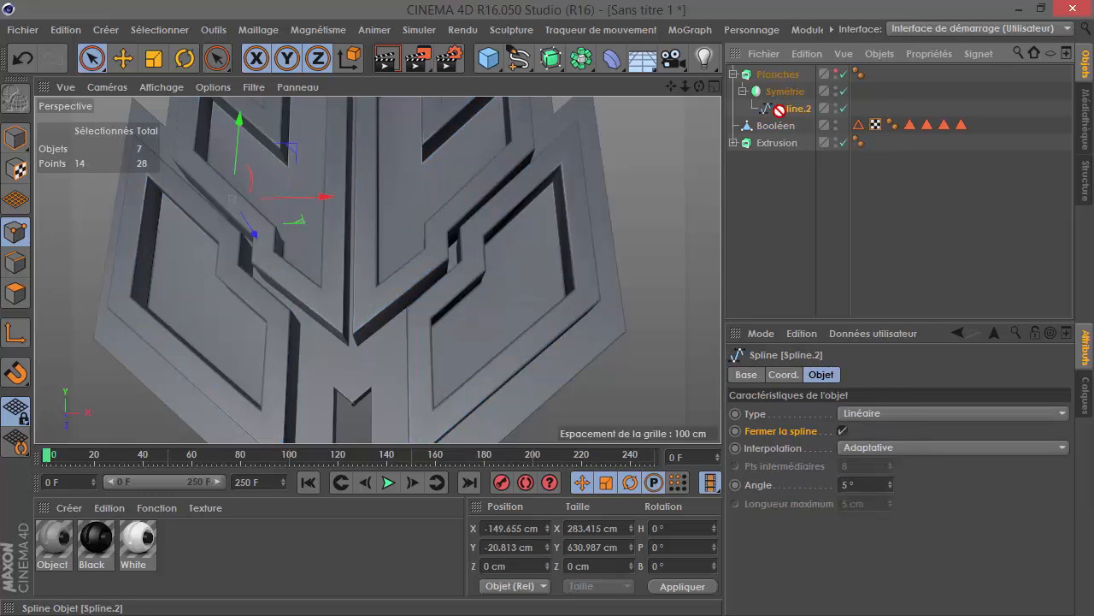
click(769, 93)
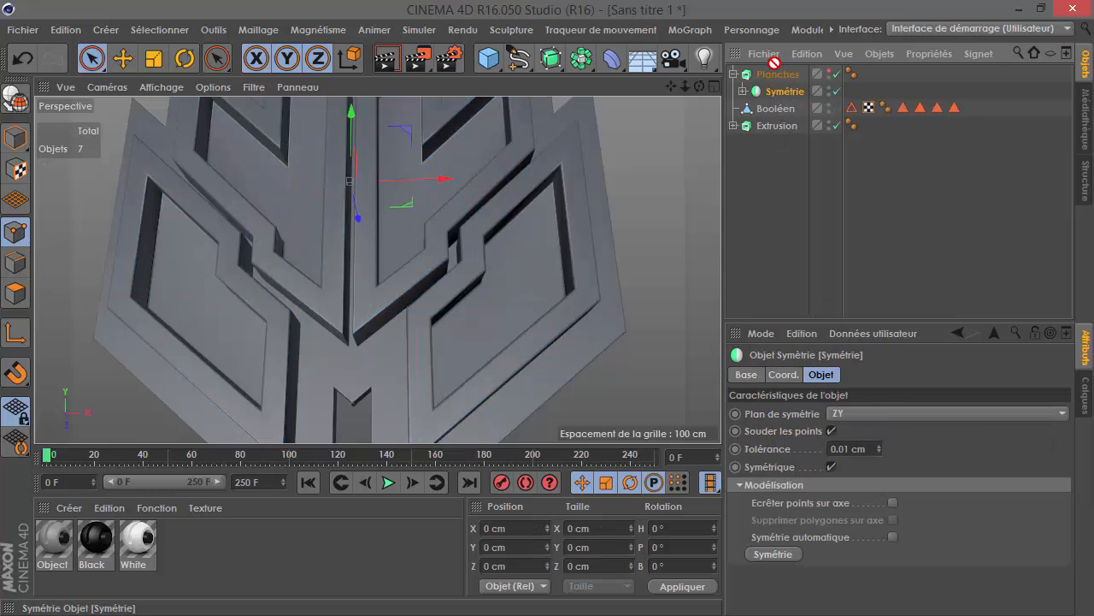
drag(786, 76, 770, 85)
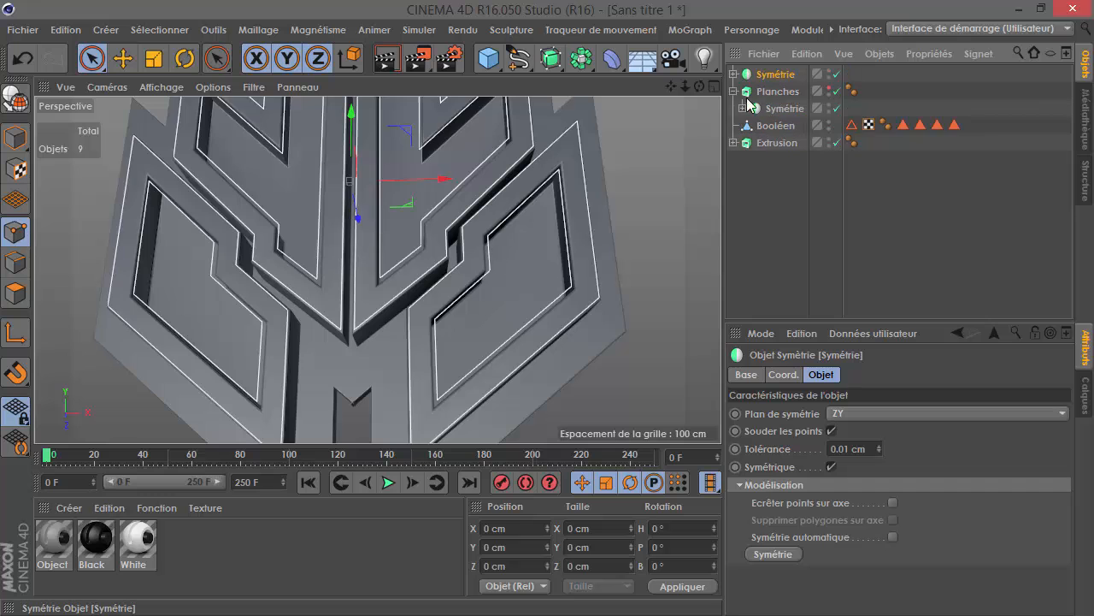
In the front view, invert the point selection of the copied Spline.2 and delete its inner outline points.
click(107, 86)
click(118, 264)
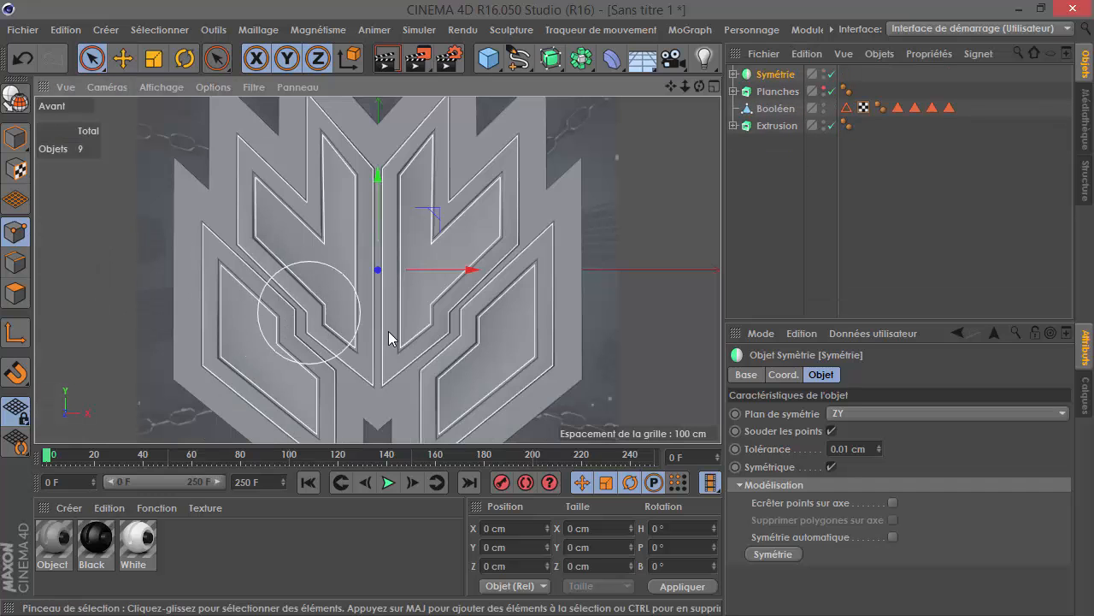
scroll(450, 369, up, 5)
scroll(586, 300, down, 5)
scroll(510, 239, up, 5)
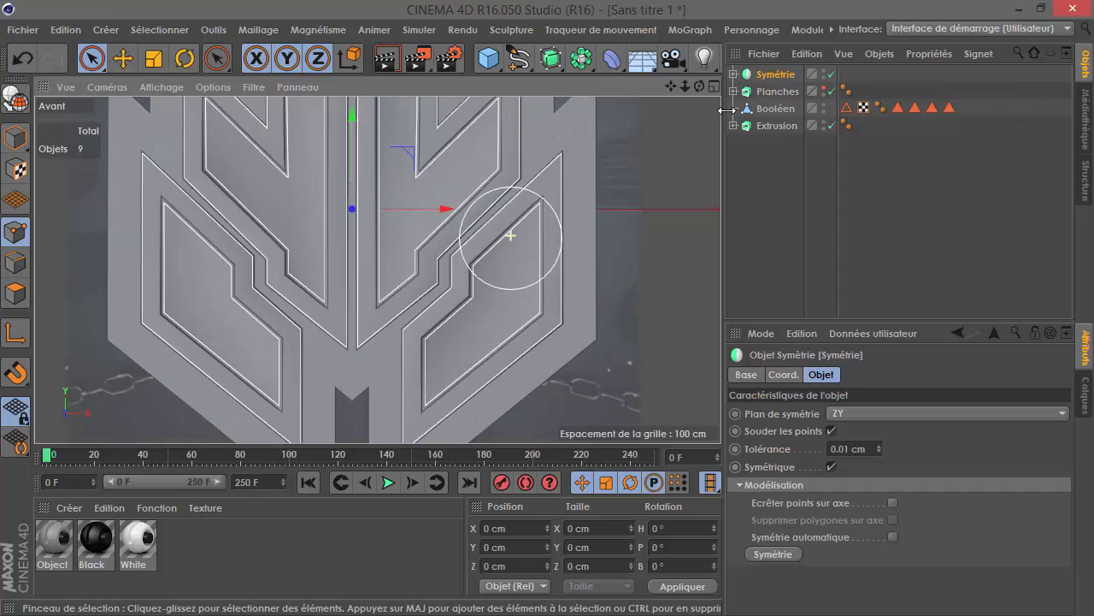
click(734, 74)
click(767, 91)
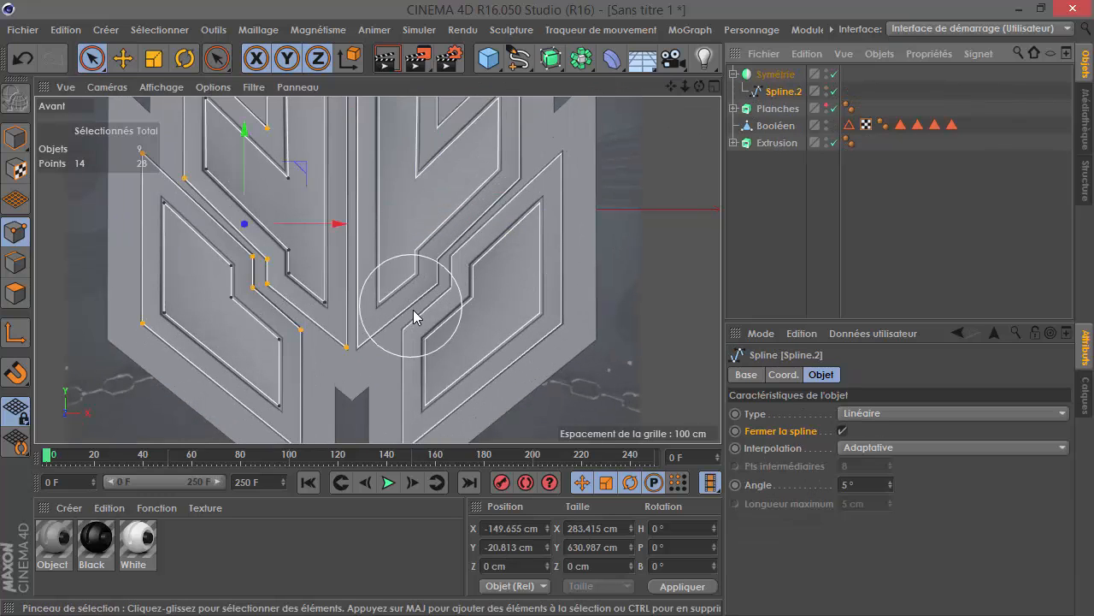
scroll(437, 322, down, 2)
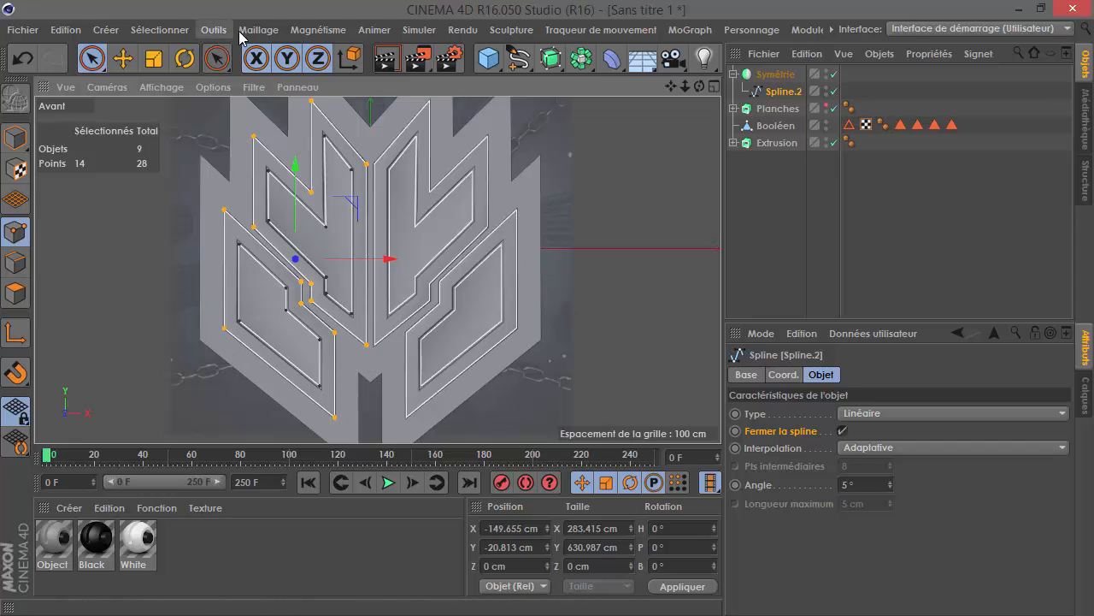
click(159, 30)
click(199, 315)
scroll(315, 299, up, 4)
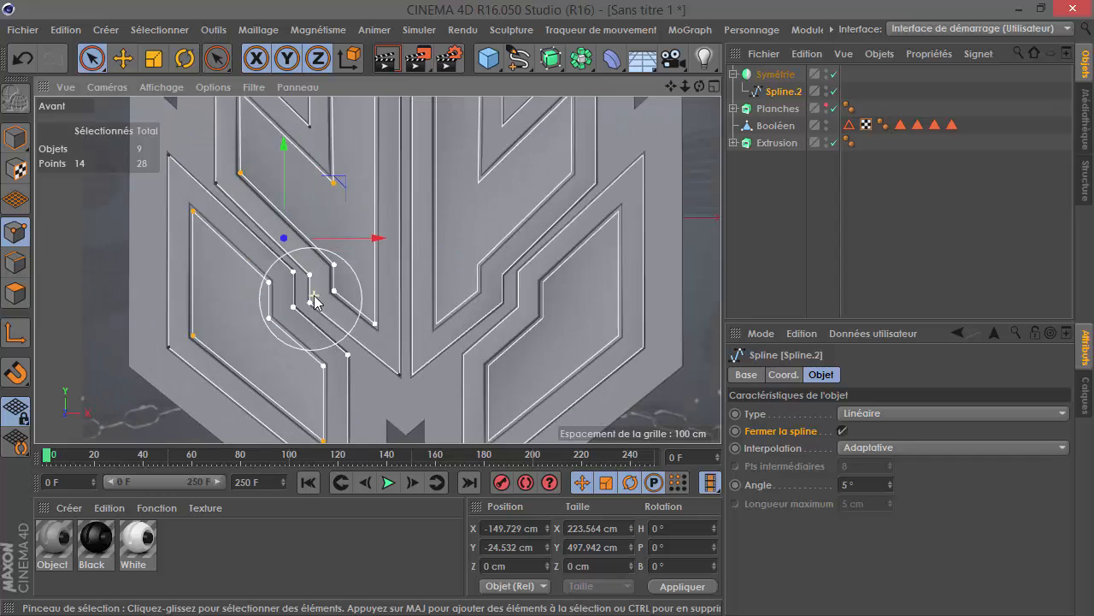
key(Delete)
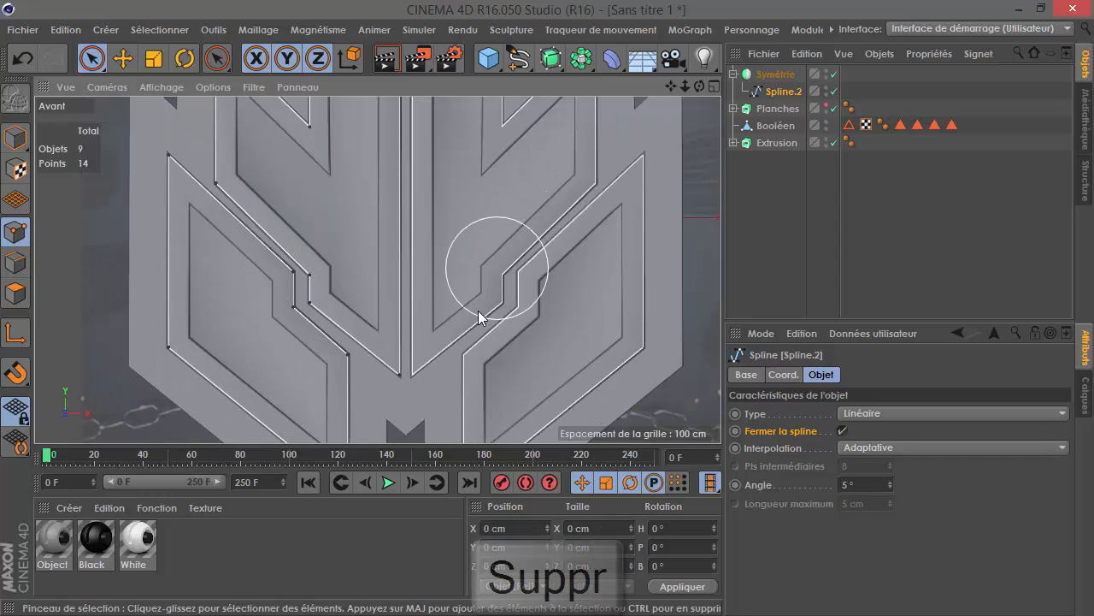
Create an inward contour of the whole Spline.2, about halfway across the frames, and delete the original outer points.
scroll(478, 311, down, 3)
click(395, 347)
right_click(572, 310)
key(Escape)
key(ctrl+a)
scroll(486, 305, up, 4)
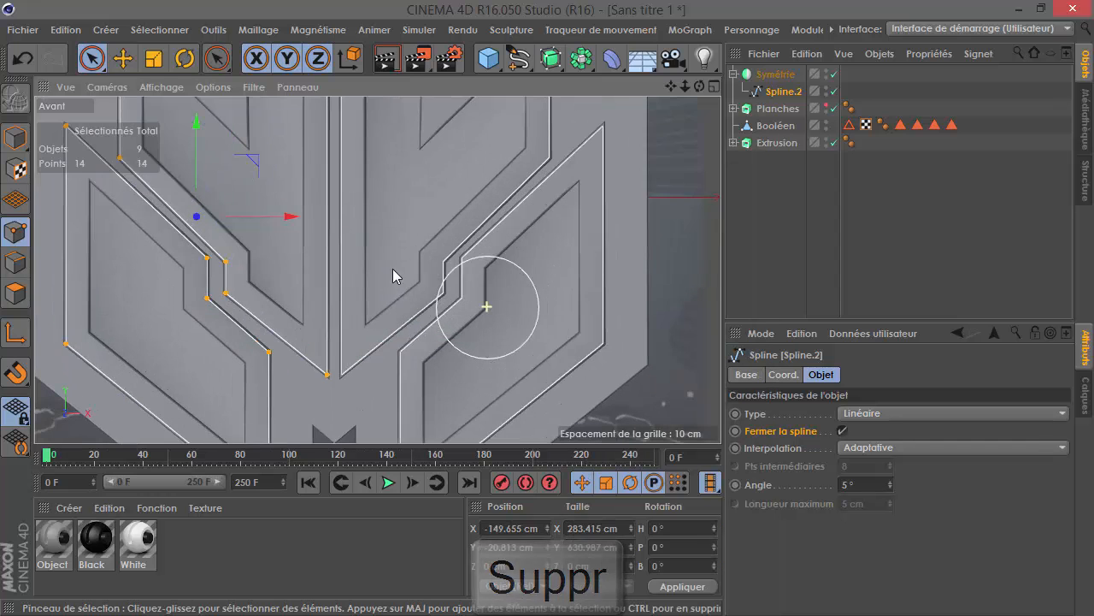
scroll(392, 268, down, 3)
right_click(420, 269)
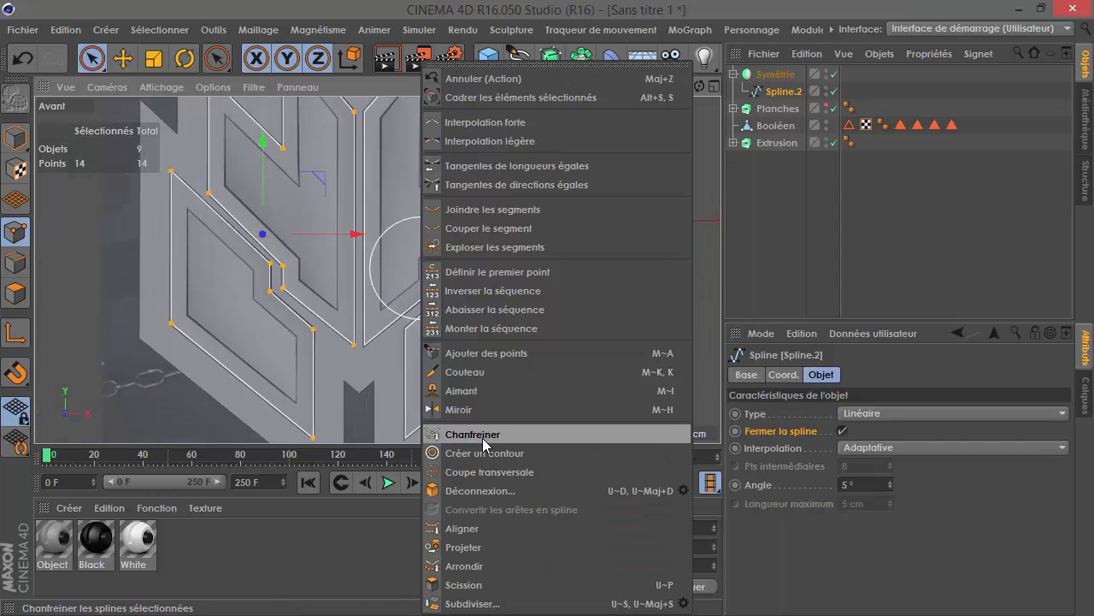
click(484, 457)
drag(349, 349, 421, 370)
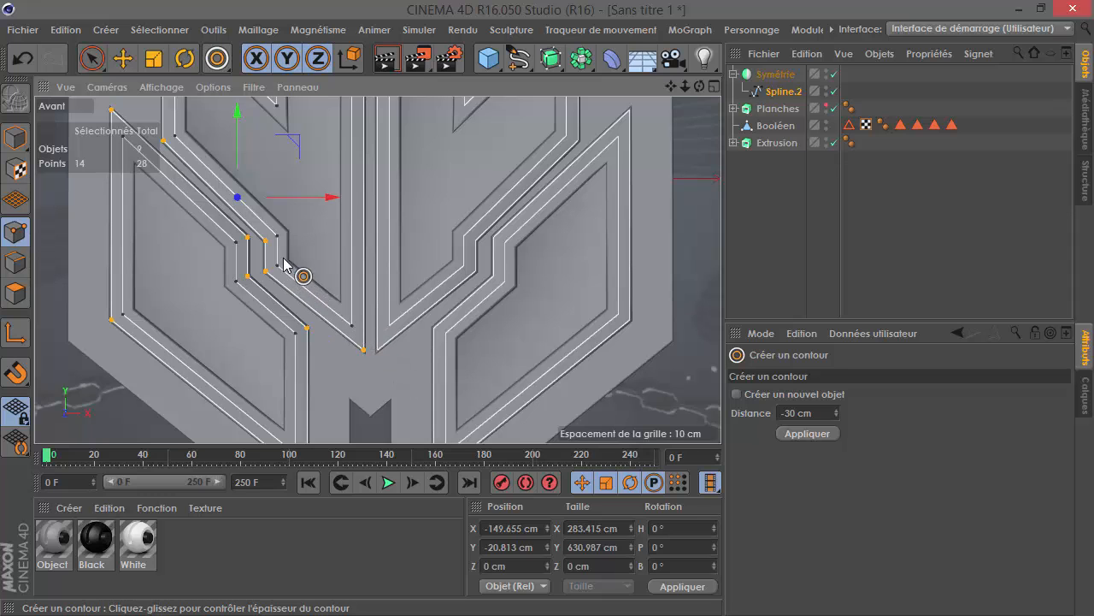
key(Delete)
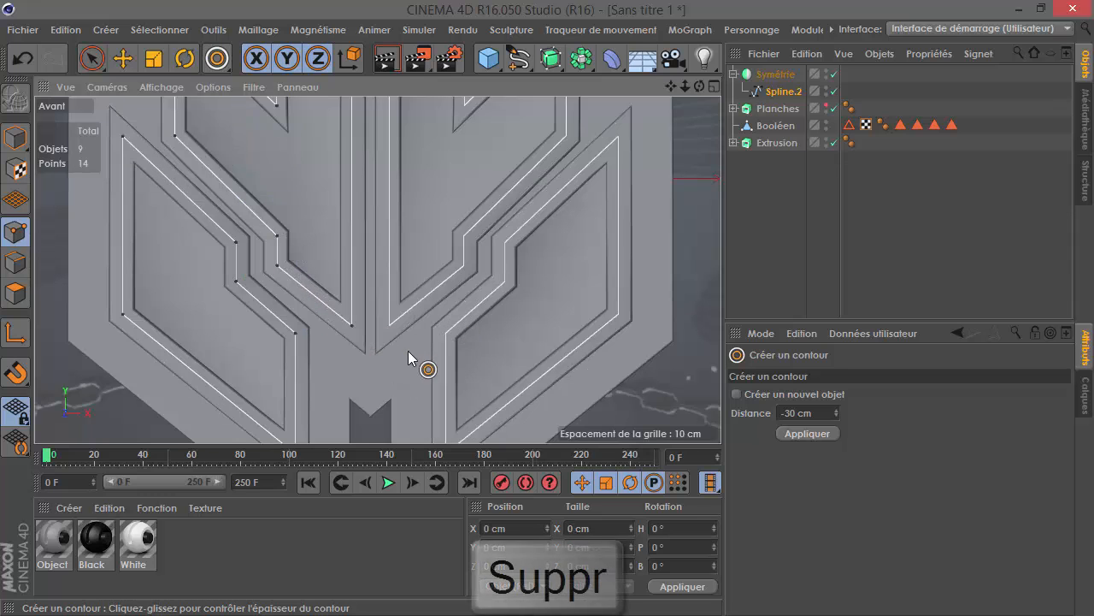
scroll(402, 352, down, 3)
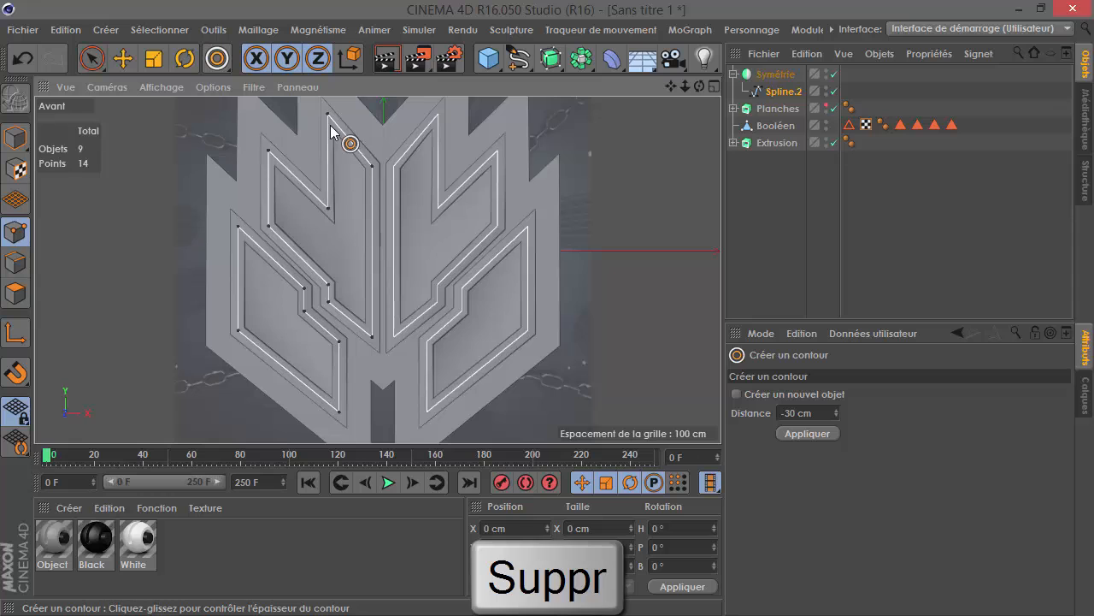
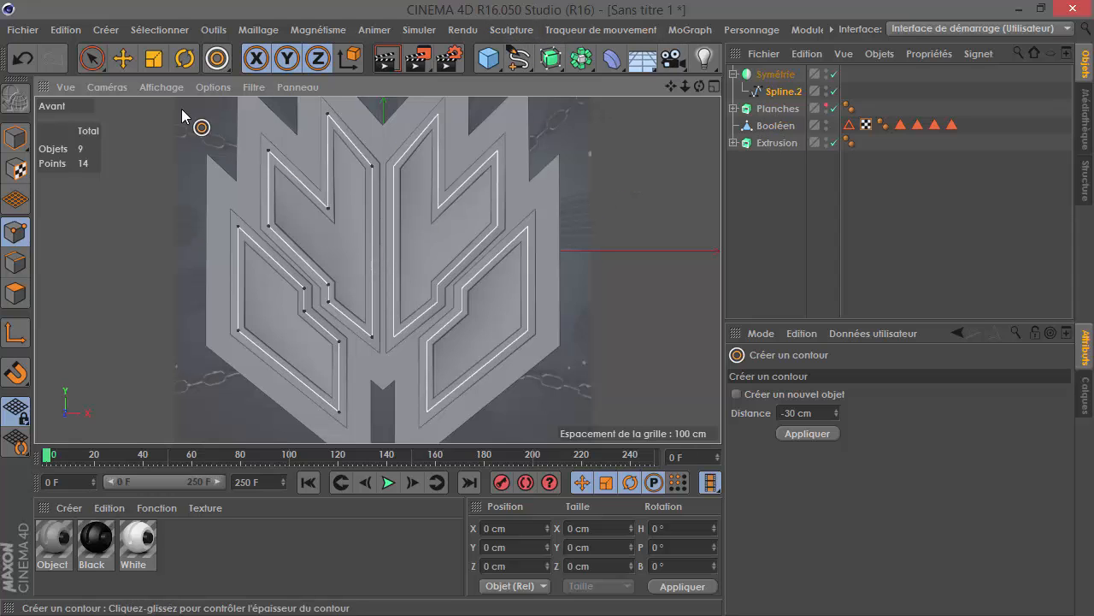
In the perspective view, add a Cylindre inside the copied Symétrie object and move it in front of the emblem.
click(161, 87)
mouse_move(107, 87)
click(135, 175)
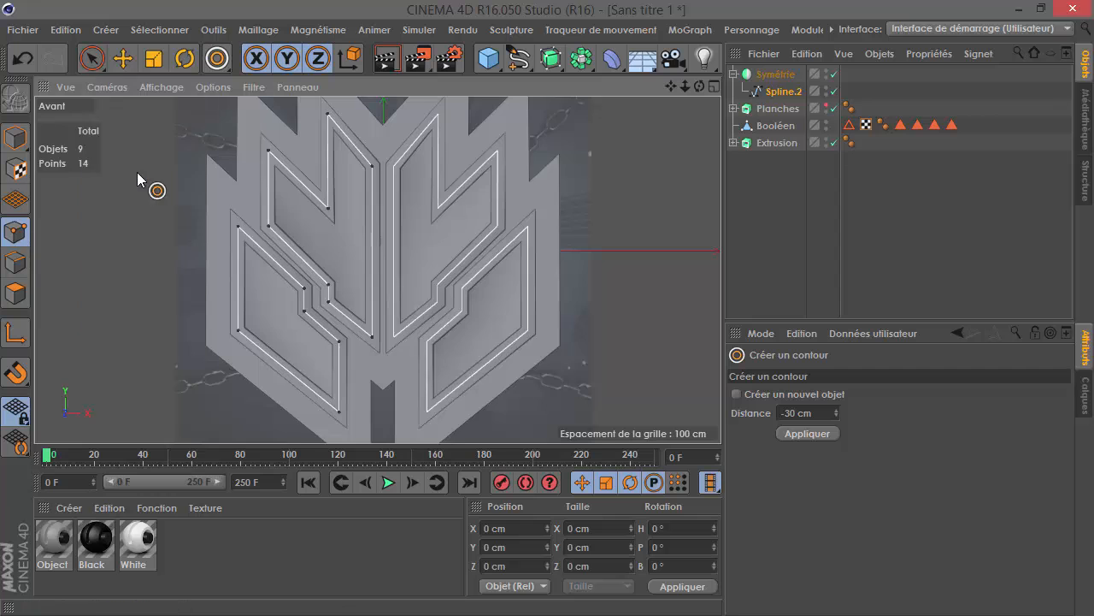
click(488, 59)
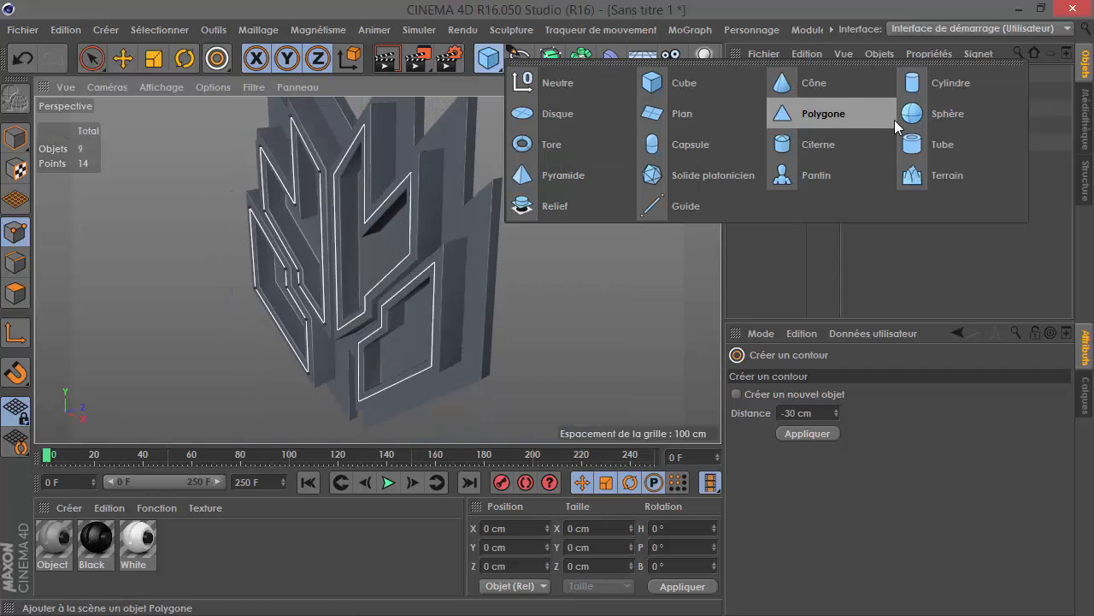
click(932, 82)
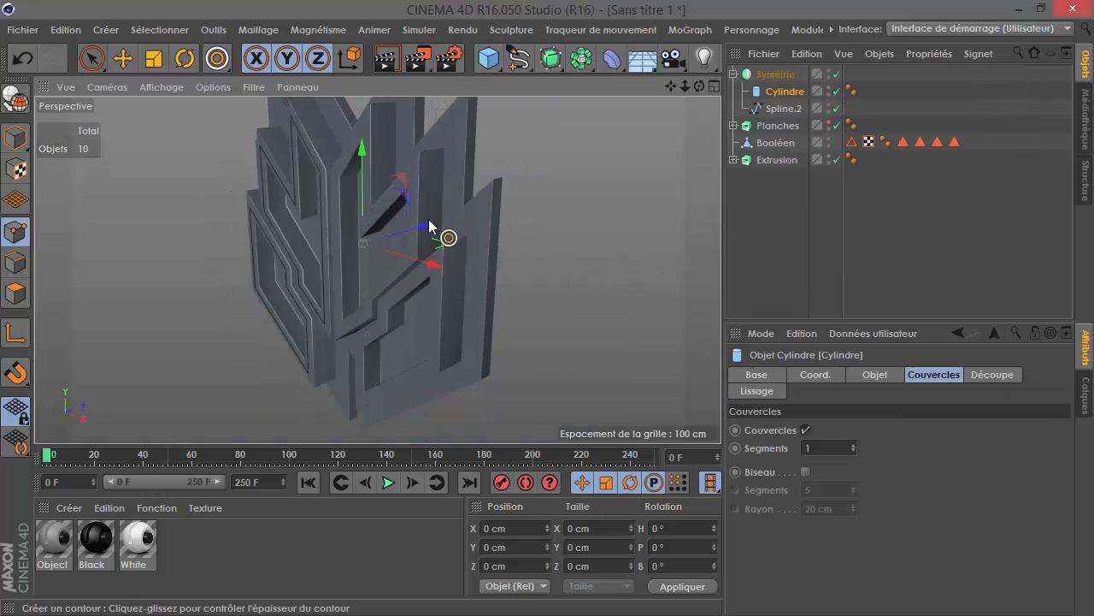
key(e)
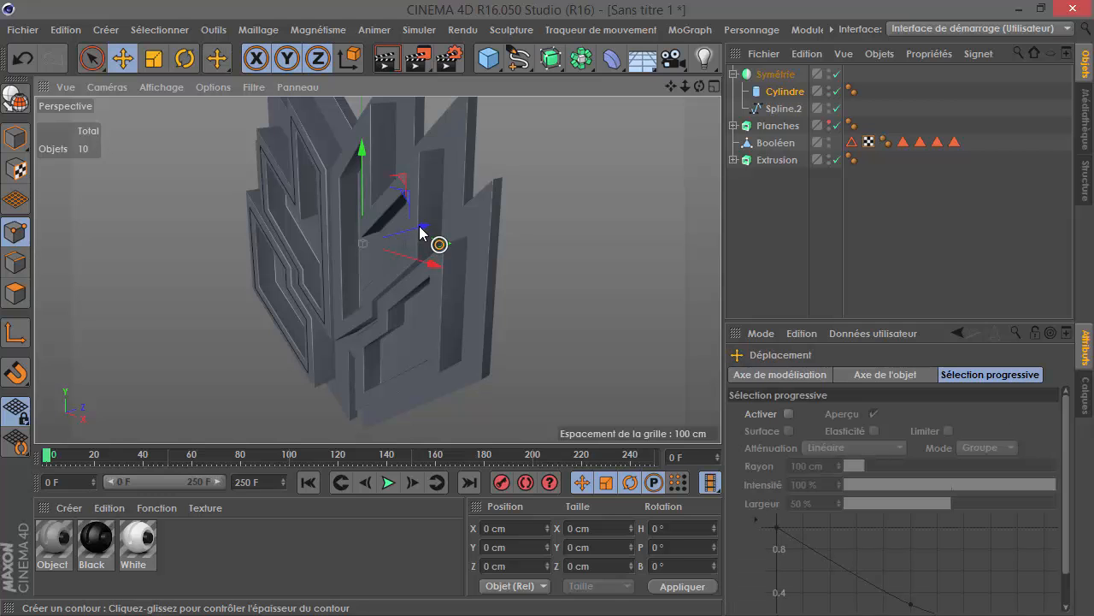
drag(367, 236, 346, 238)
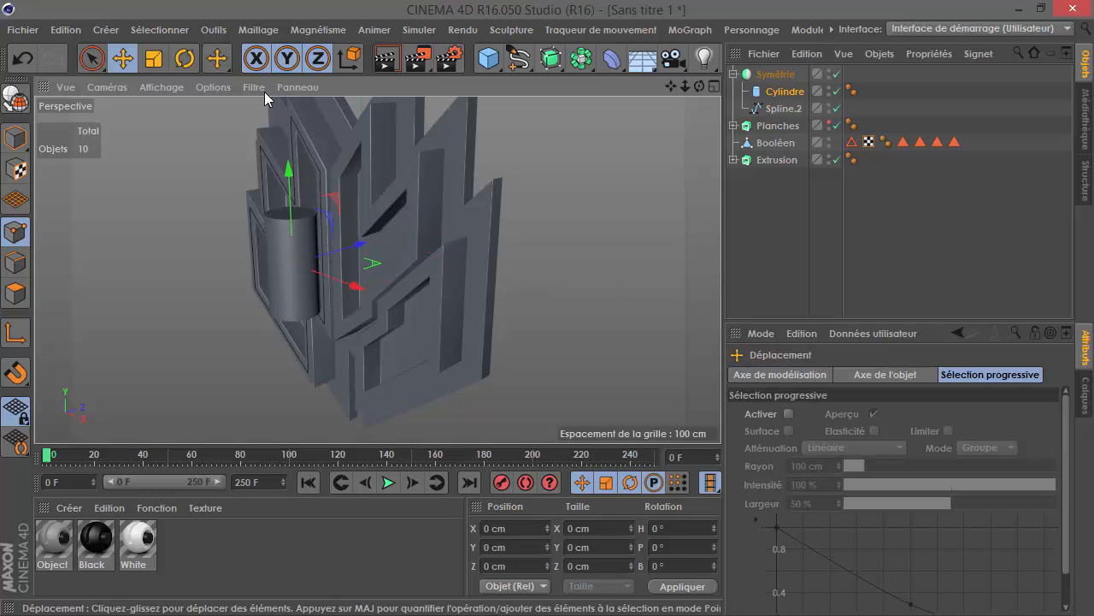
Scale the cylinder down to about 66.5 cm high and set its radius to 7 cm.
click(154, 59)
drag(154, 278, 80, 277)
scroll(422, 157, up, 3)
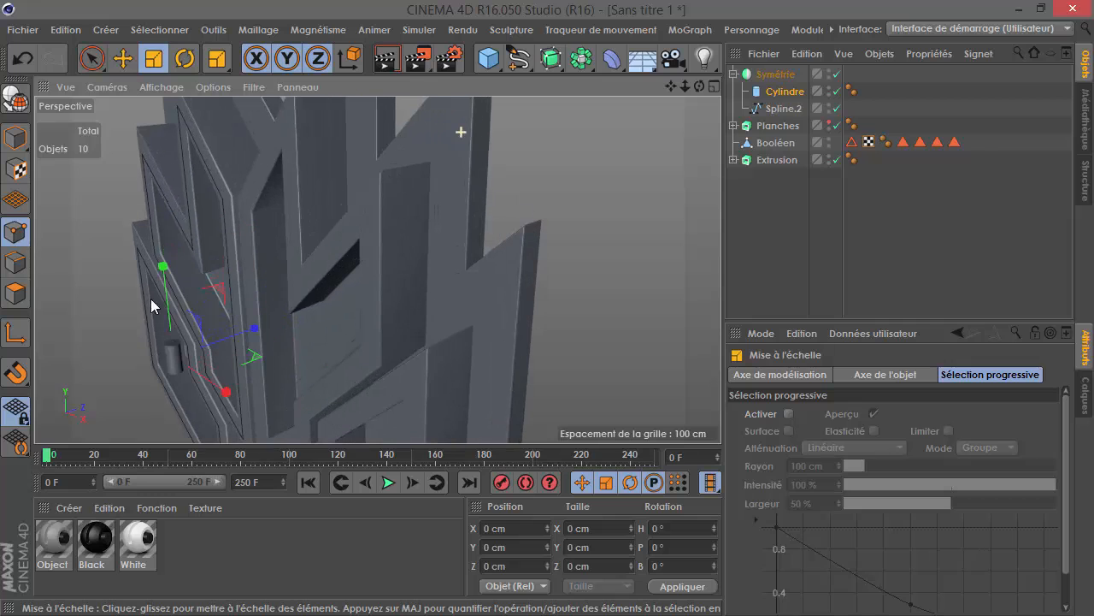
drag(171, 275, 394, 256)
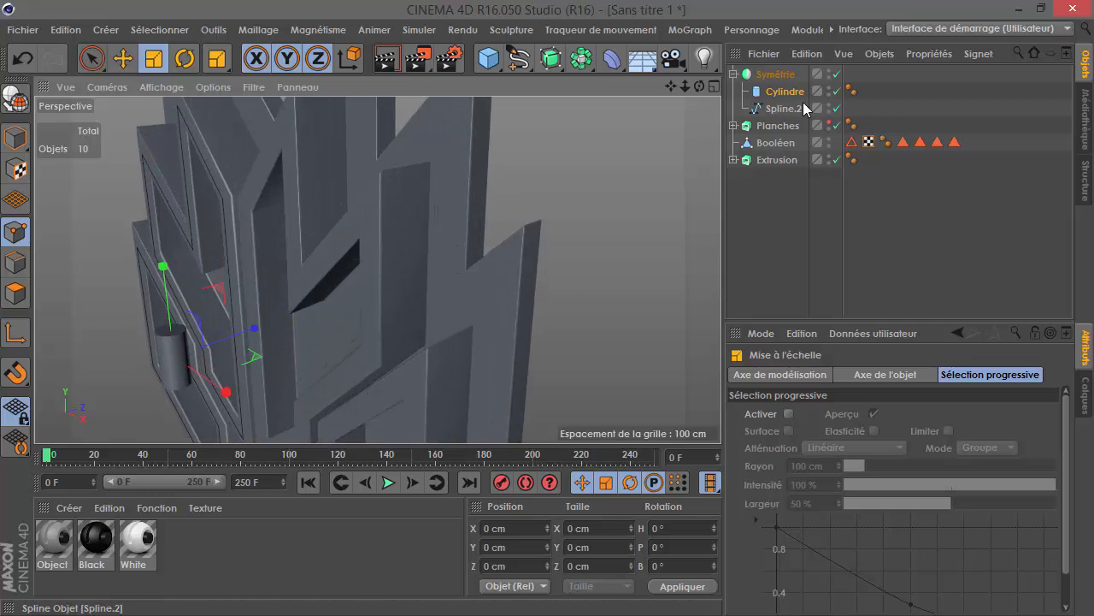
click(791, 91)
click(873, 374)
drag(897, 433, 897, 446)
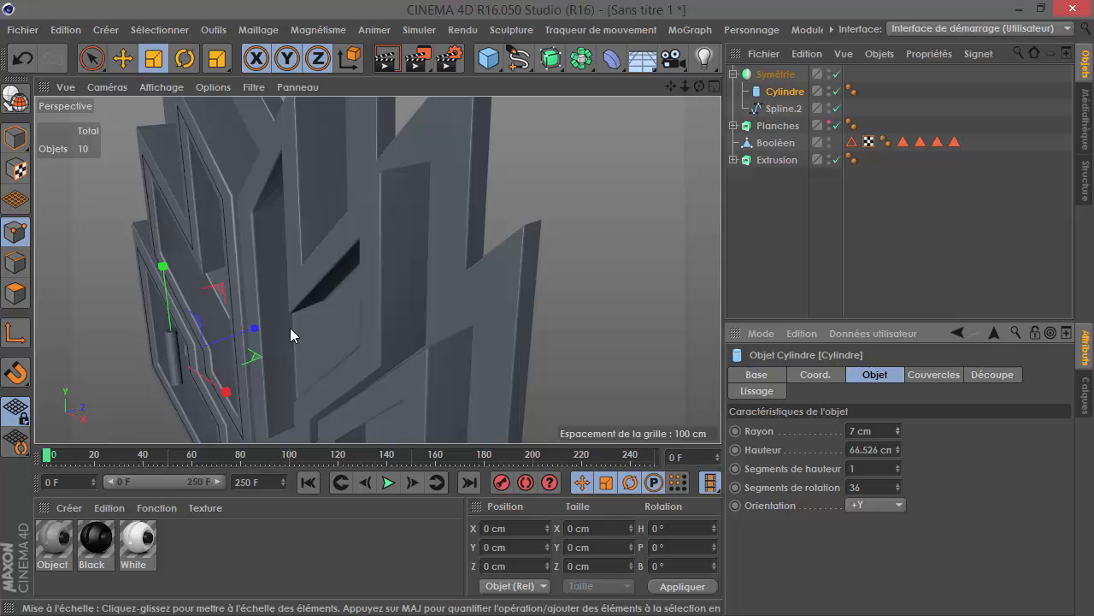
Set the cylinder's orientation to +Z.
alt+drag(288, 332, 385, 286)
click(886, 507)
click(886, 504)
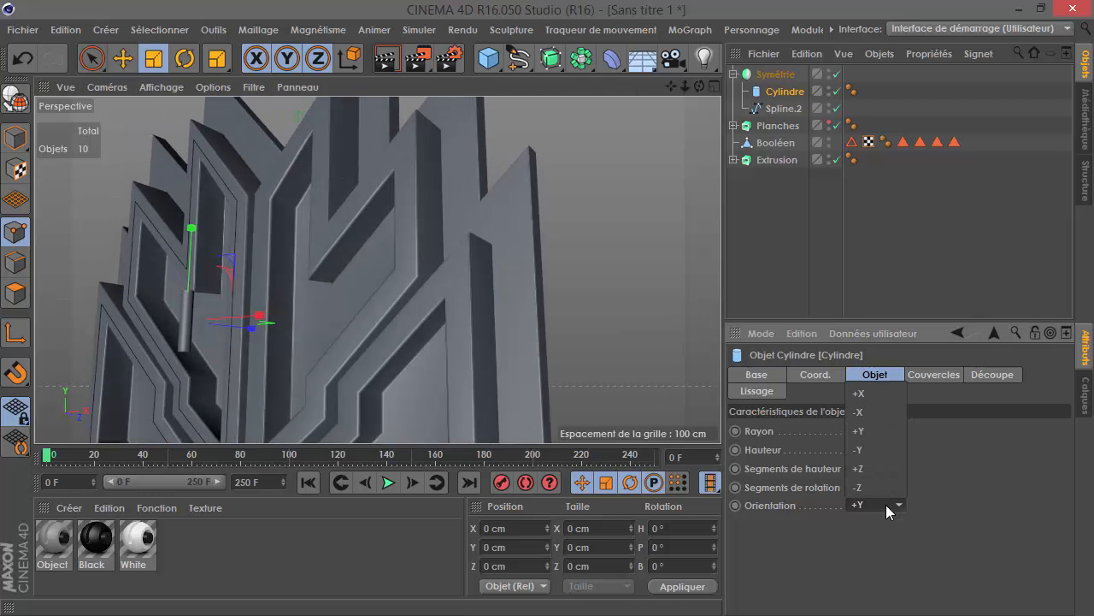
click(878, 467)
alt+right_drag(259, 359, 355, 338)
alt+drag(355, 331, 608, 146)
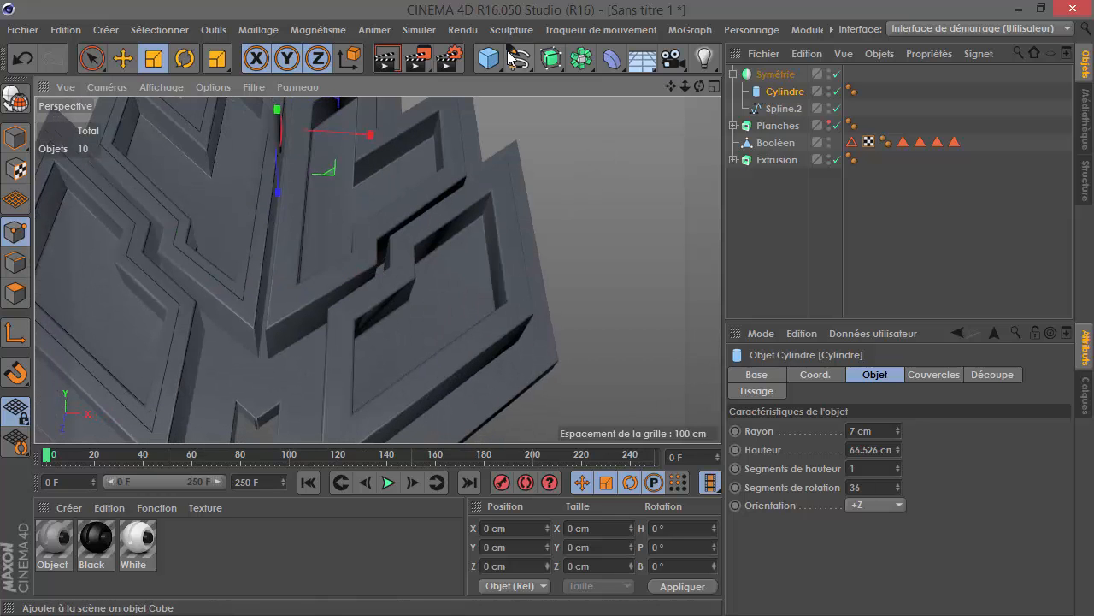
Add a MoGraph Cloneur, nest the Cylindre inside it and set the cloning mode to Objet.
click(692, 30)
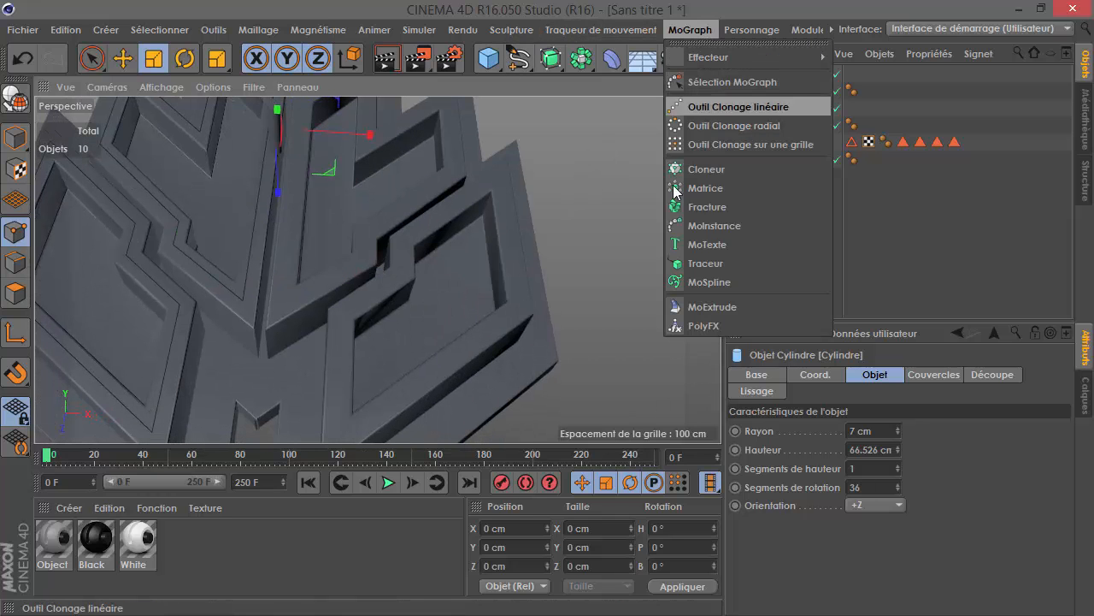
click(728, 171)
drag(783, 92, 756, 78)
click(733, 74)
click(774, 74)
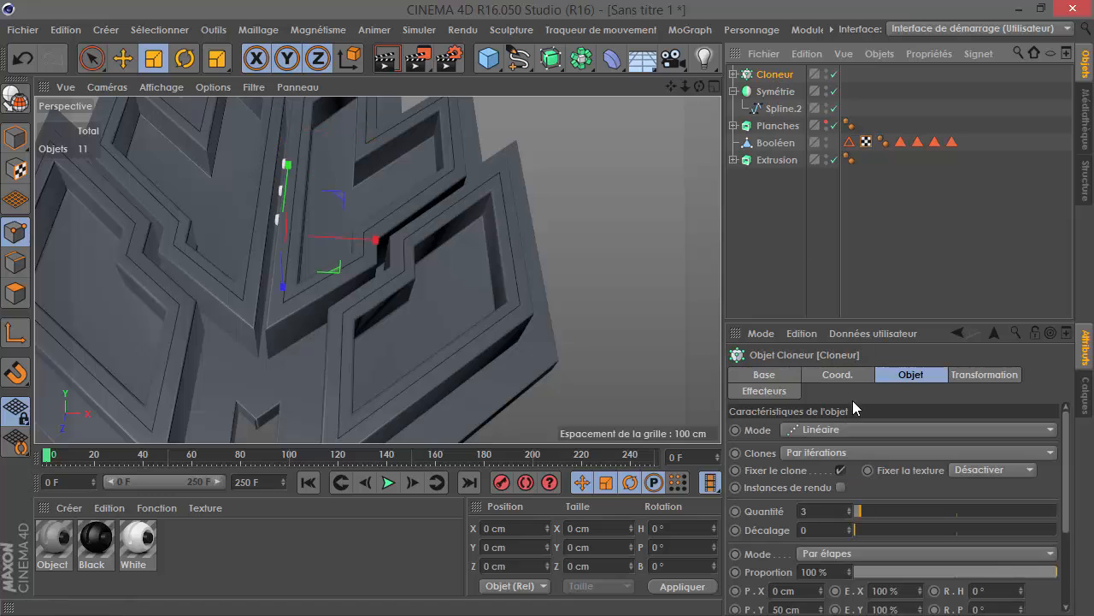
click(825, 429)
click(816, 448)
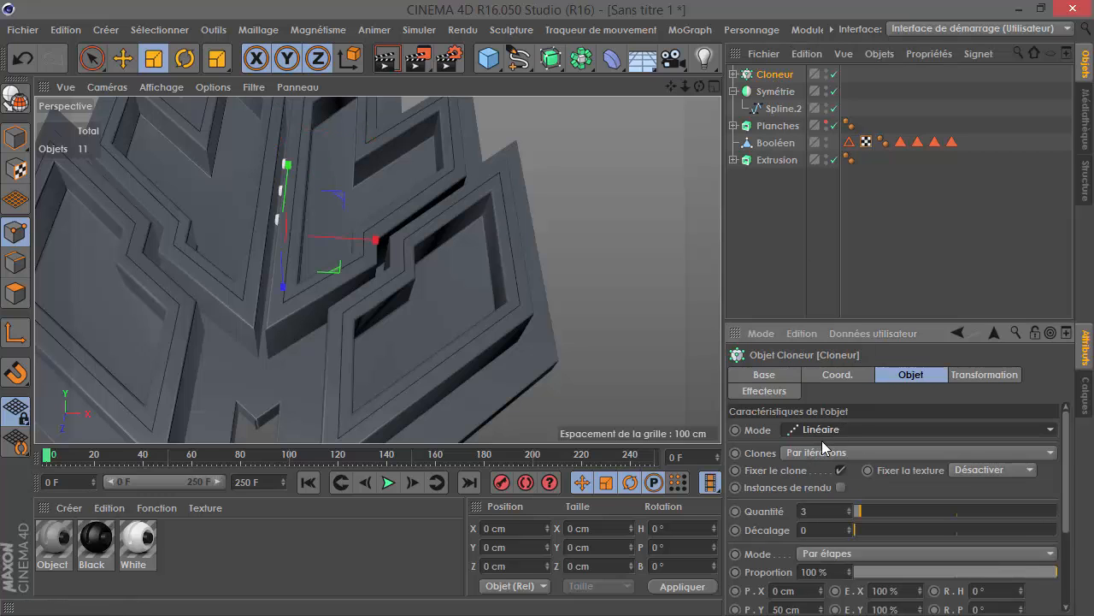
Convert the Symétrie object holding Spline.2 into editable geometry.
click(771, 110)
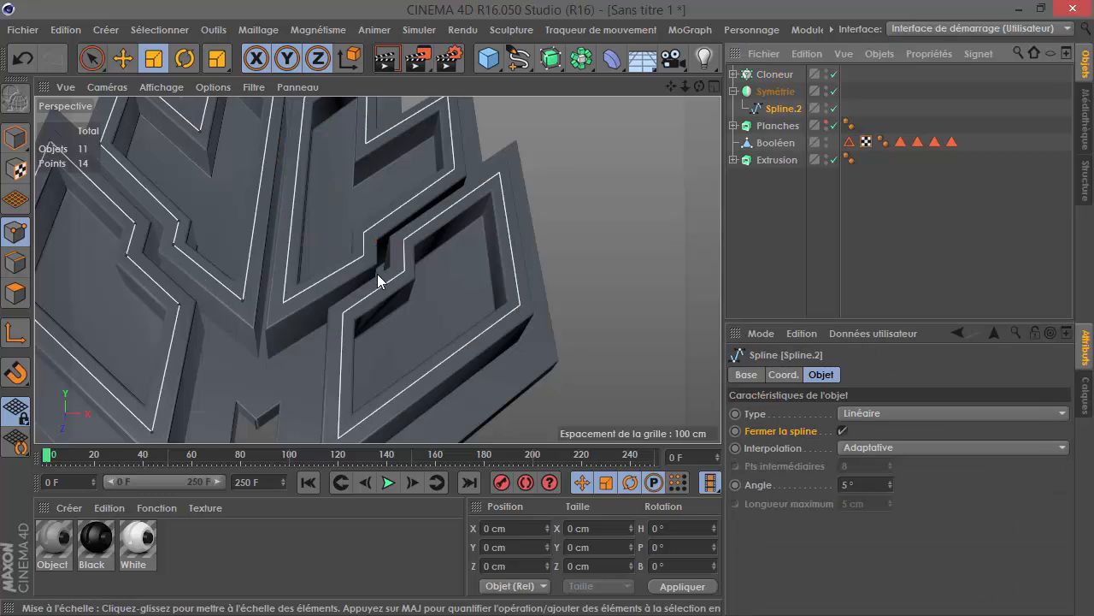
key(h)
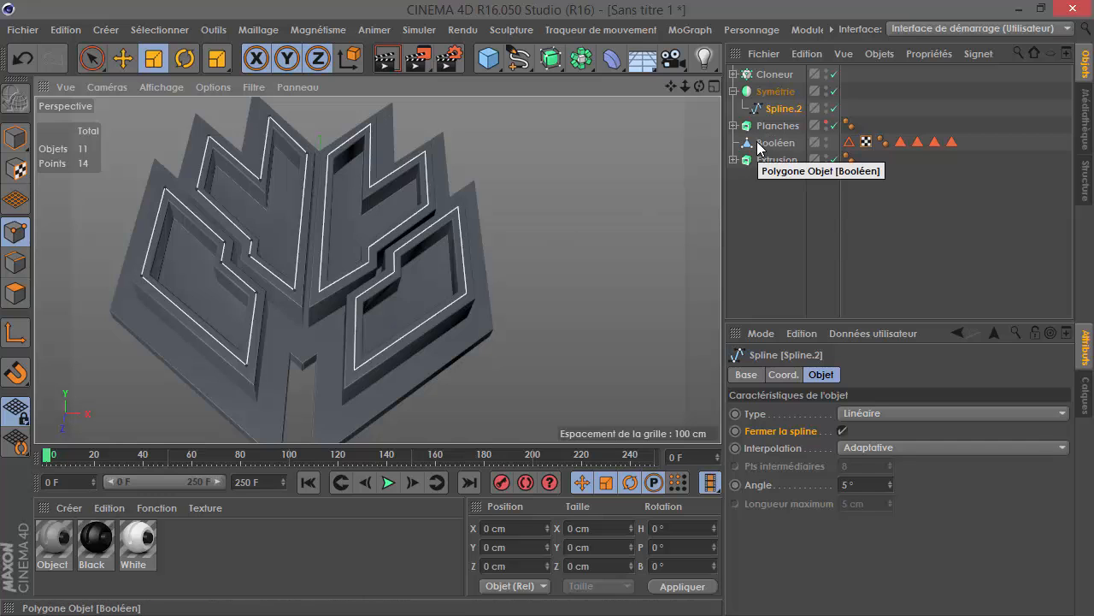
click(775, 92)
click(15, 100)
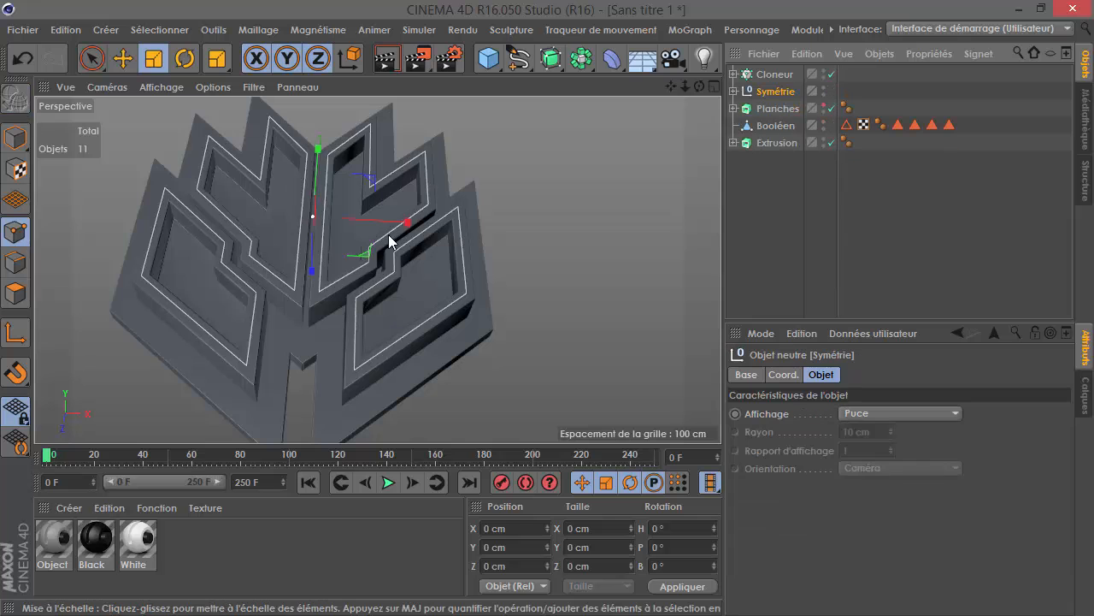
Take the mirrored Spline.2 out of the Symétrie null and delete the empty null.
mouse_move(323, 287)
alt+mouse_down()
mouse_move(330, 139)
mouse_move(320, 289)
alt+mouse_up()
click(733, 91)
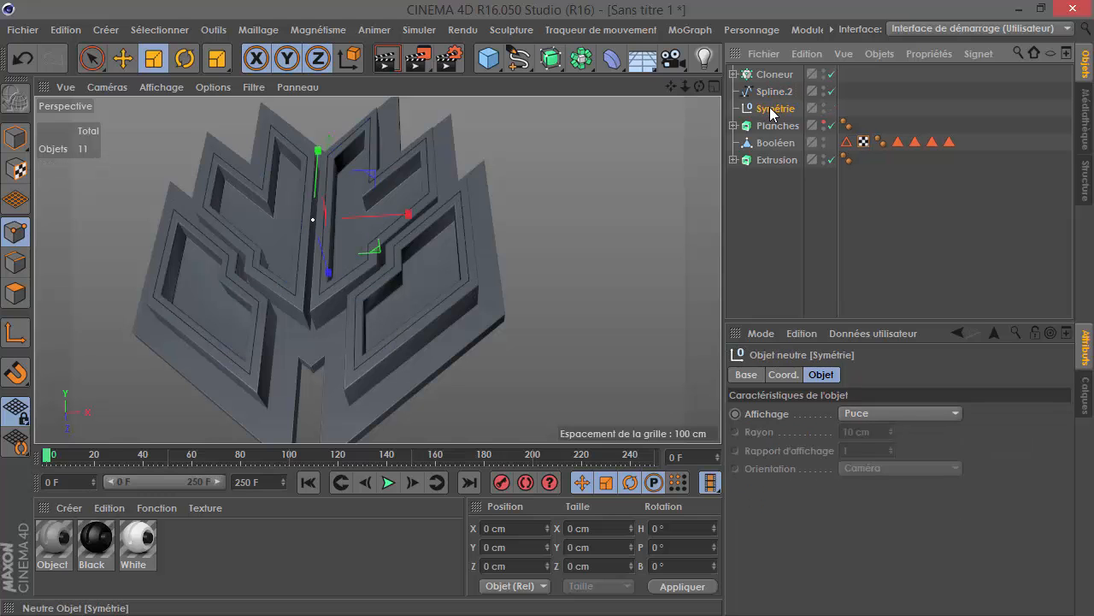
key(c)
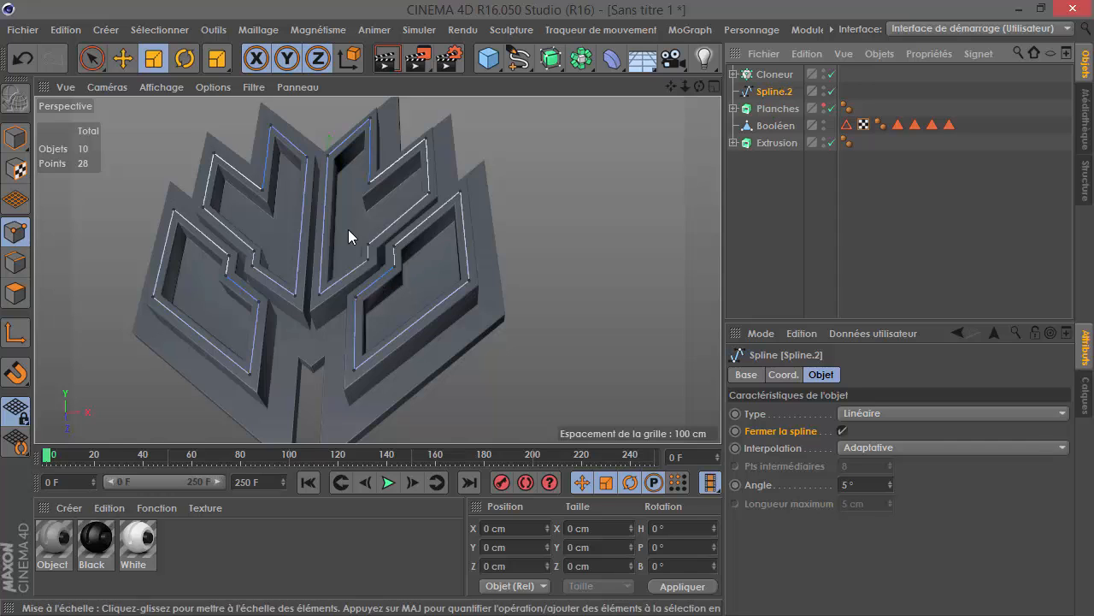
alt+drag(365, 169, 365, 169)
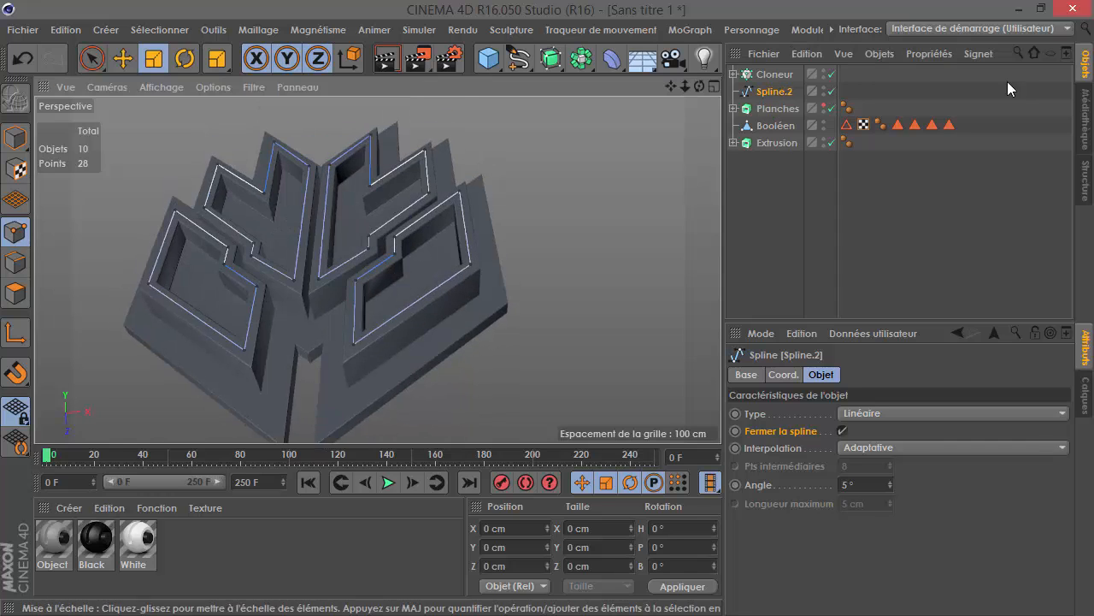
Assign Spline.2 as the Cloneur's target object.
click(782, 74)
drag(768, 94, 918, 513)
alt+right_drag(263, 296, 403, 214)
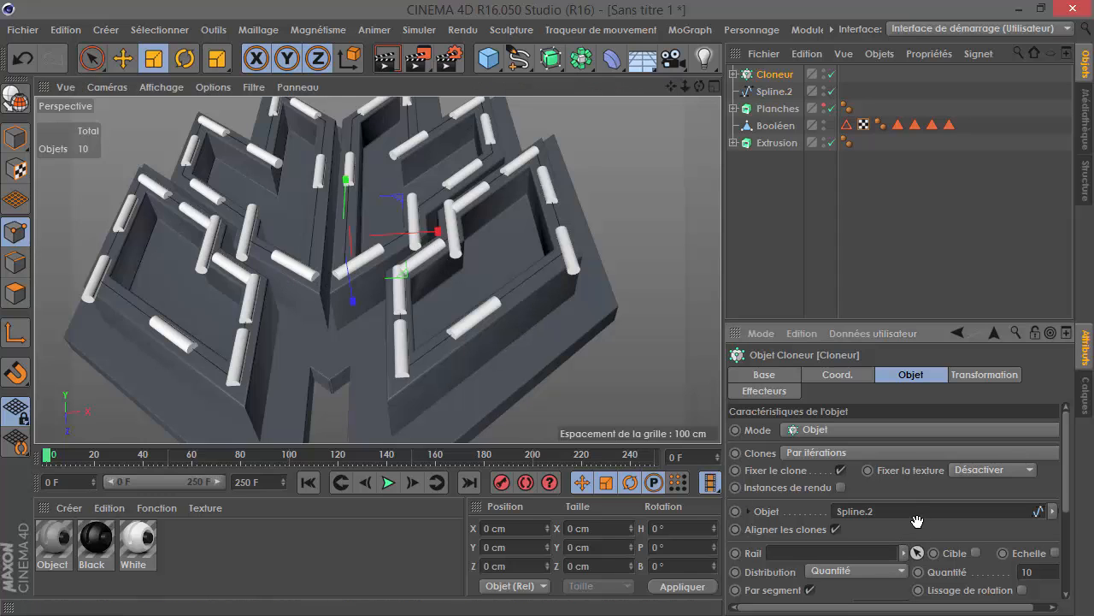
Try raising the number of clones along the spline to 54 with the Quantité distribution.
scroll(916, 528, down, 2)
middle_drag(916, 519, 948, 430)
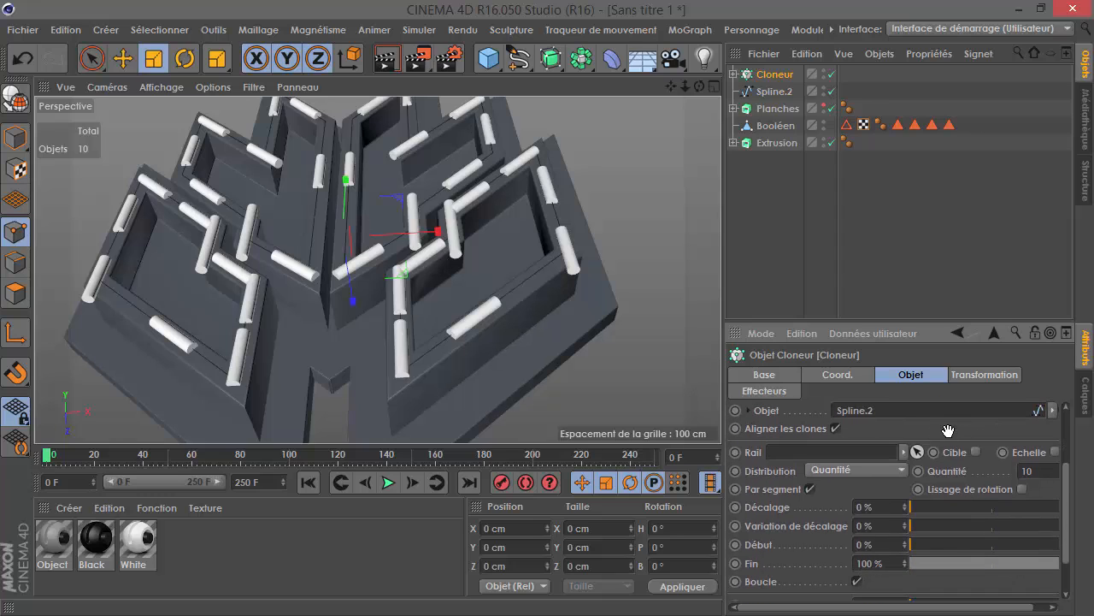
click(852, 469)
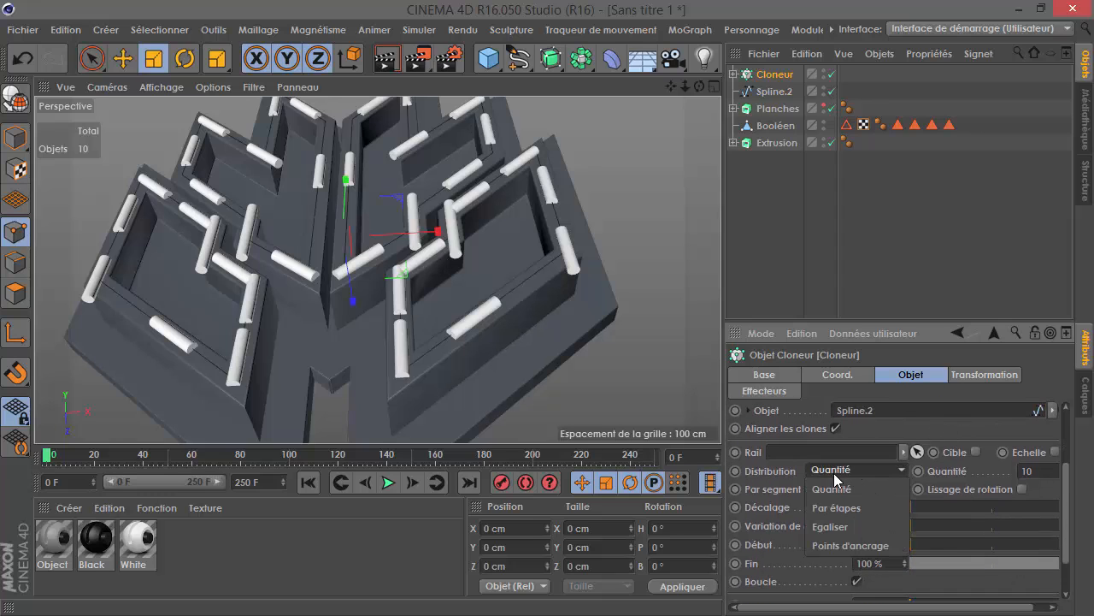
click(1063, 483)
middle_drag(987, 486, 971, 492)
drag(1054, 476, 1054, 439)
Set the Cloneur's distribution to Points d'ancrage and the clones' pitch rotation (R.P) to -90°.
click(839, 473)
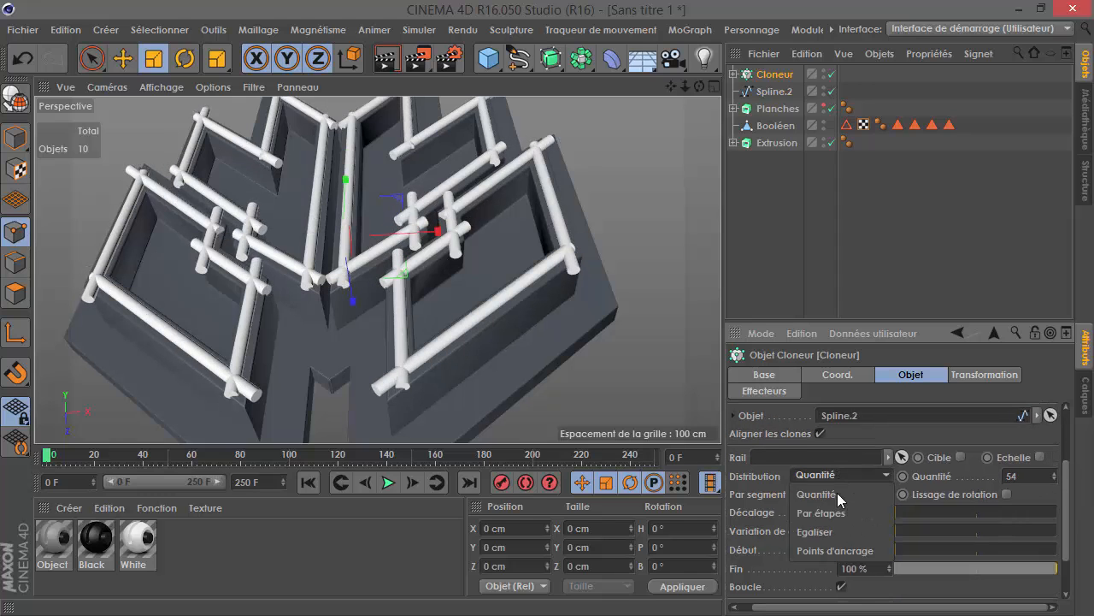
click(846, 550)
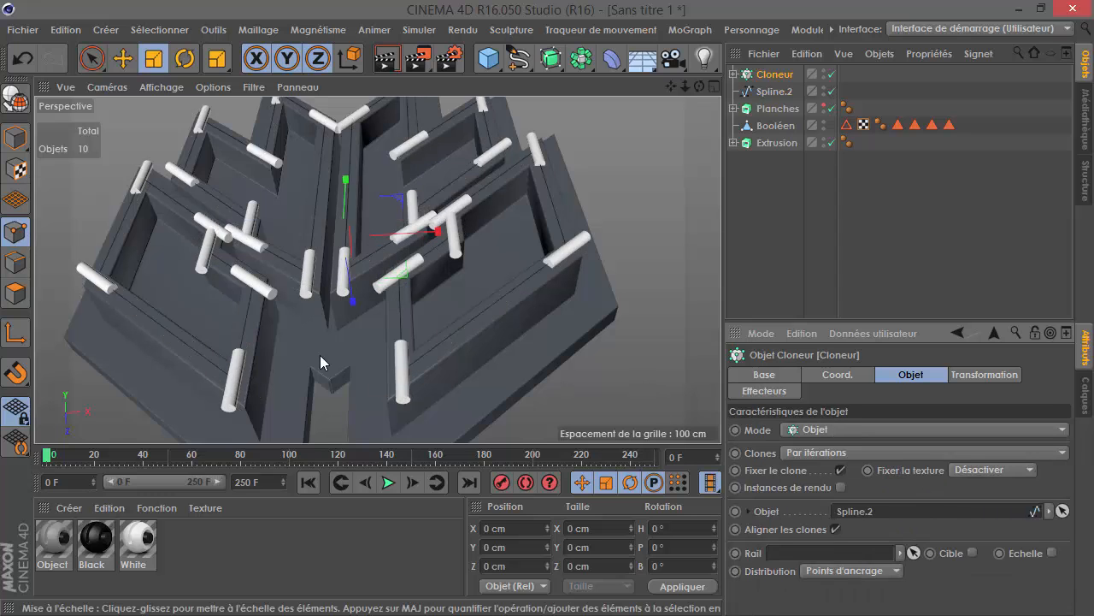
scroll(418, 359, up, 3)
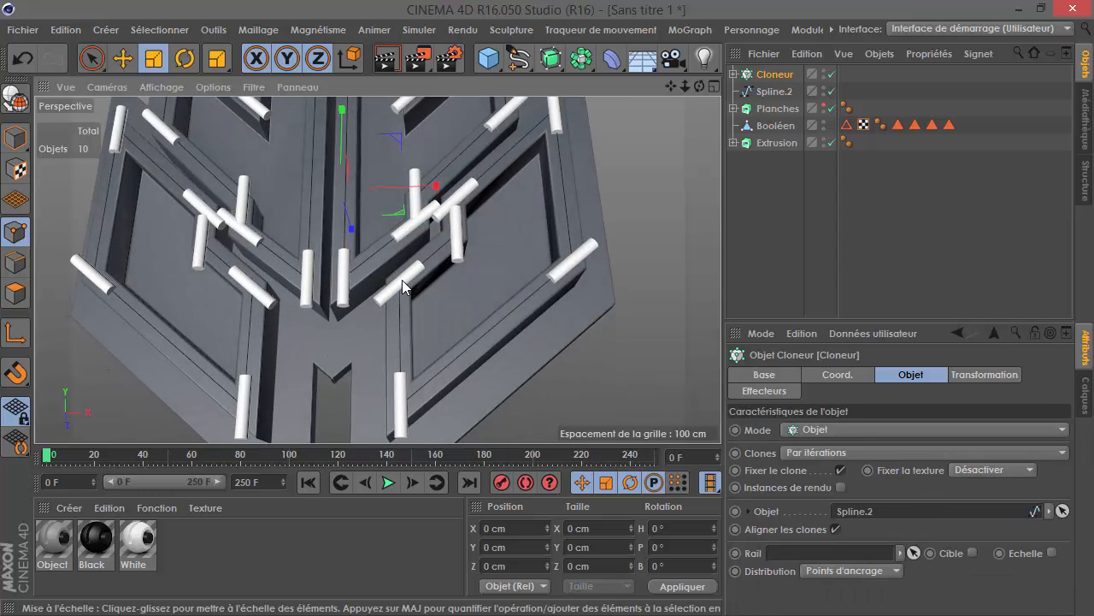
scroll(392, 376, down, 2)
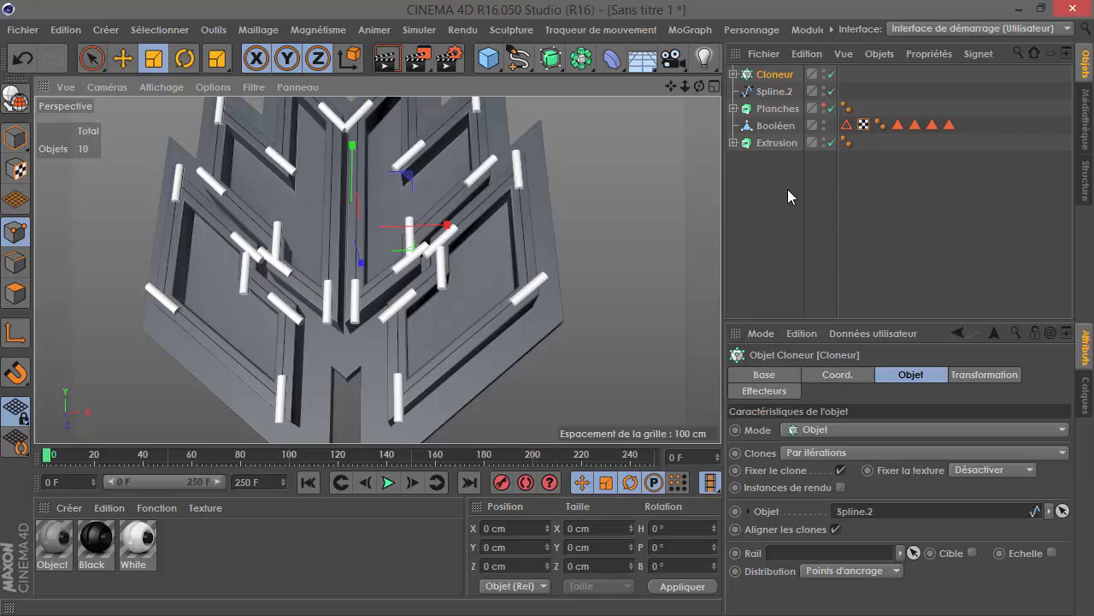
click(992, 376)
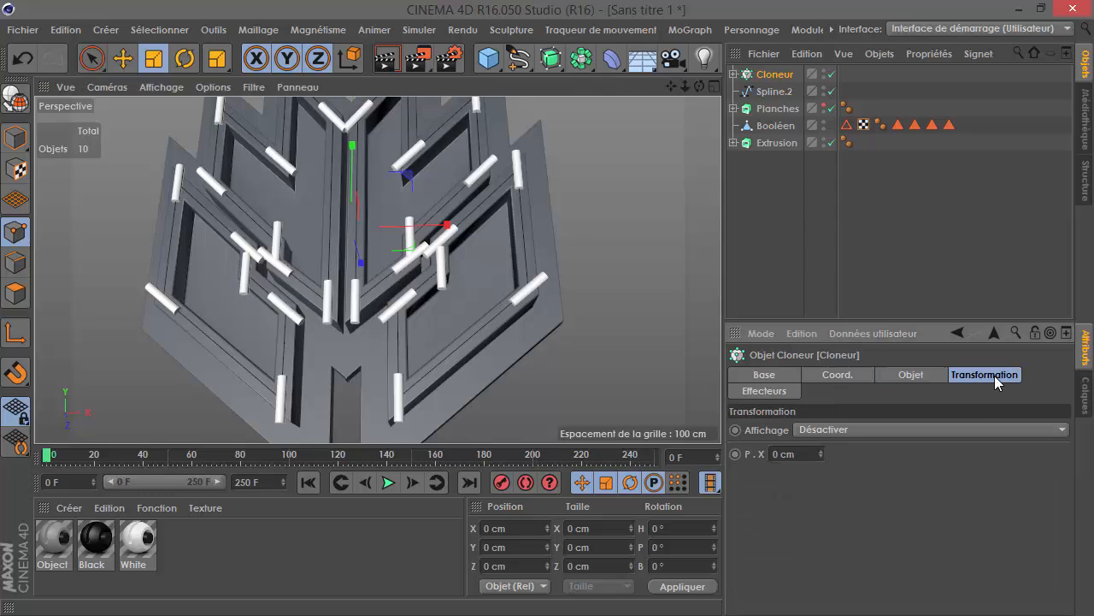
drag(1019, 490, 962, 472)
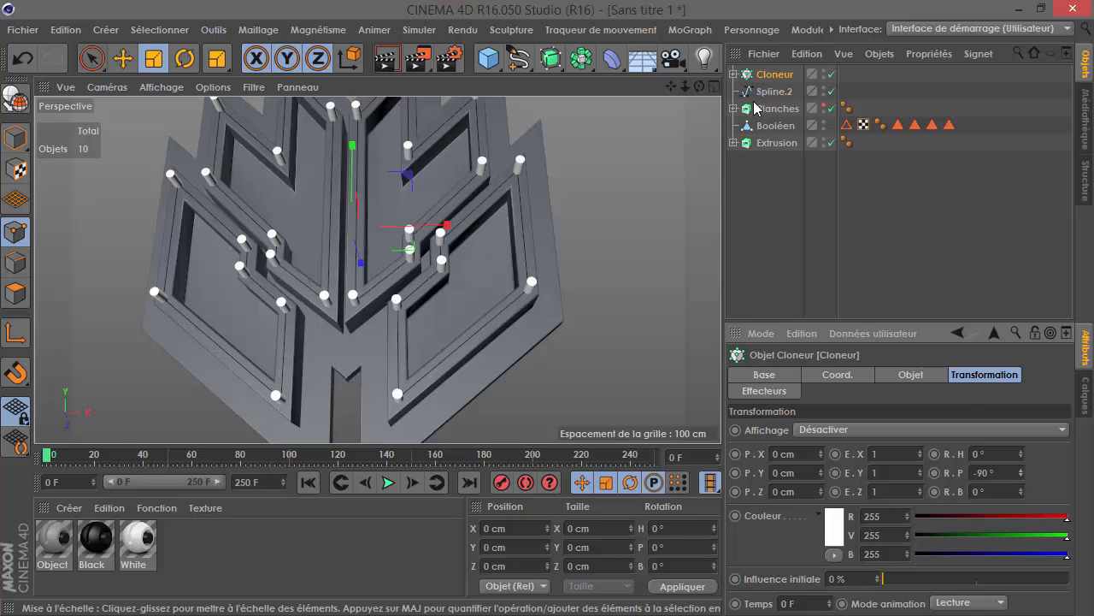
Move Spline.2 along Z to about -65 cm so the cloned cylinders sink into the frames.
alt+drag(520, 198, 295, 389)
click(774, 90)
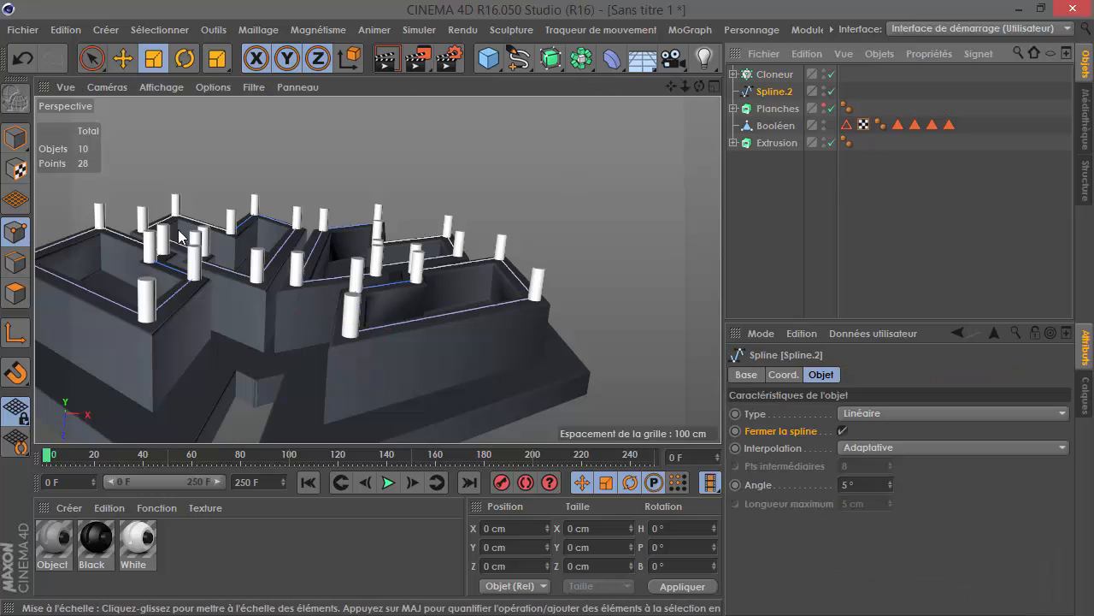
click(122, 58)
click(15, 137)
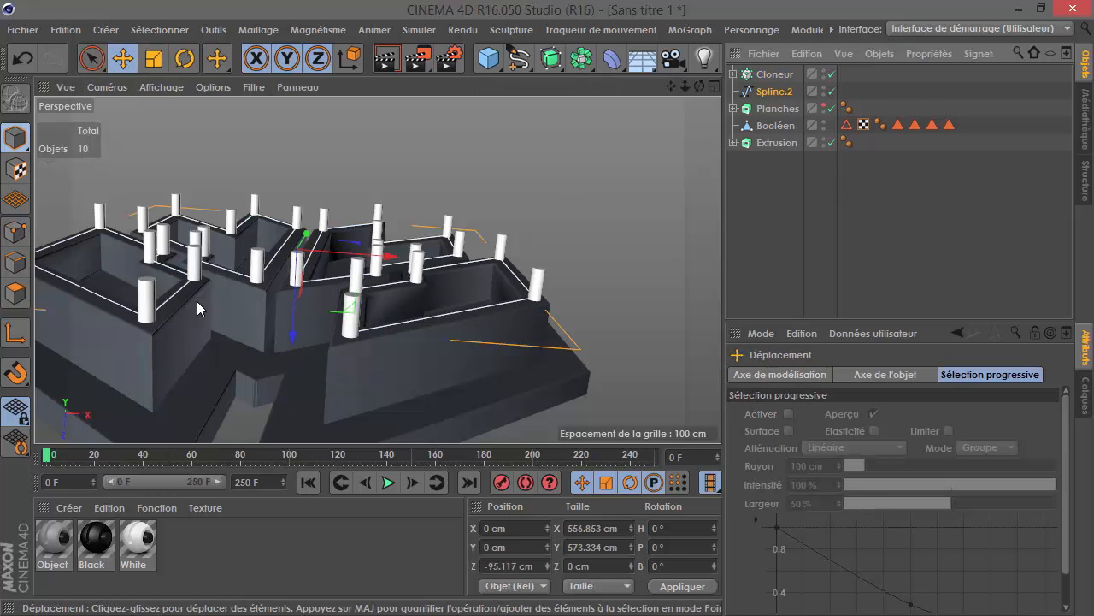
drag(291, 335, 297, 431)
alt+right_drag(587, 180, 483, 250)
alt+drag(483, 251, 456, 220)
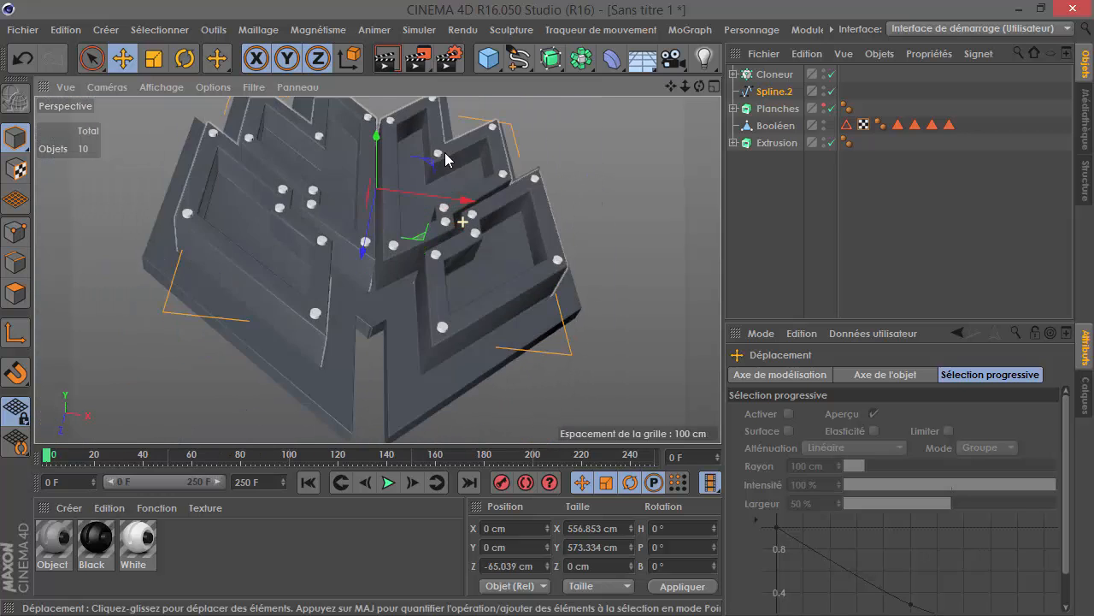
Add a new Boolean object and nest the Booléen polygon object inside it.
drag(552, 60, 905, 83)
drag(772, 96, 772, 76)
click(775, 144)
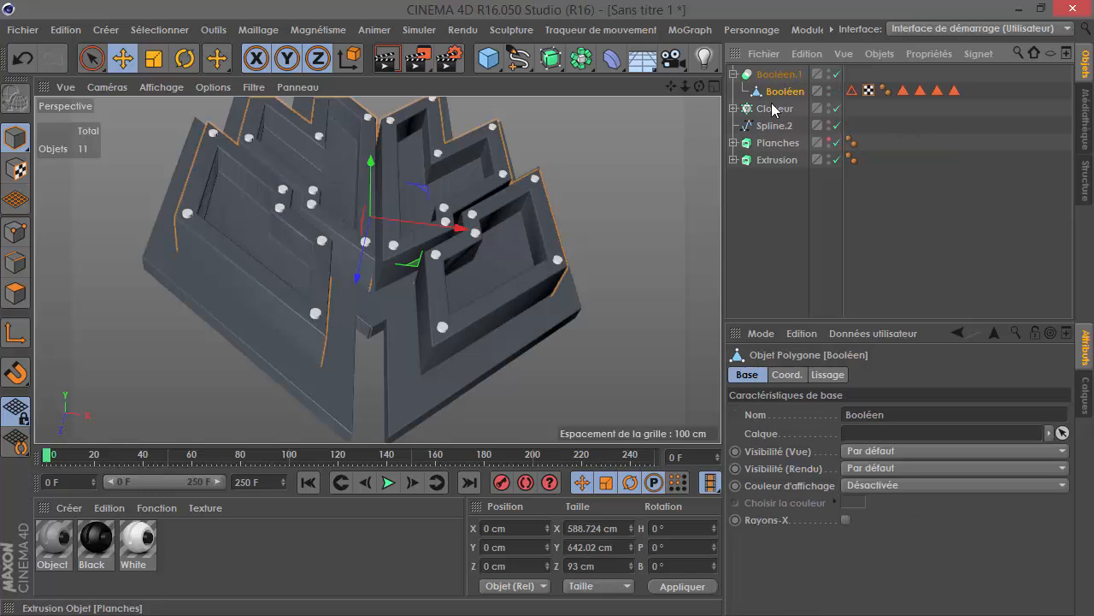
Rename the nested Booléen polygon object as Objet.
double_click(774, 94)
text(Objet)
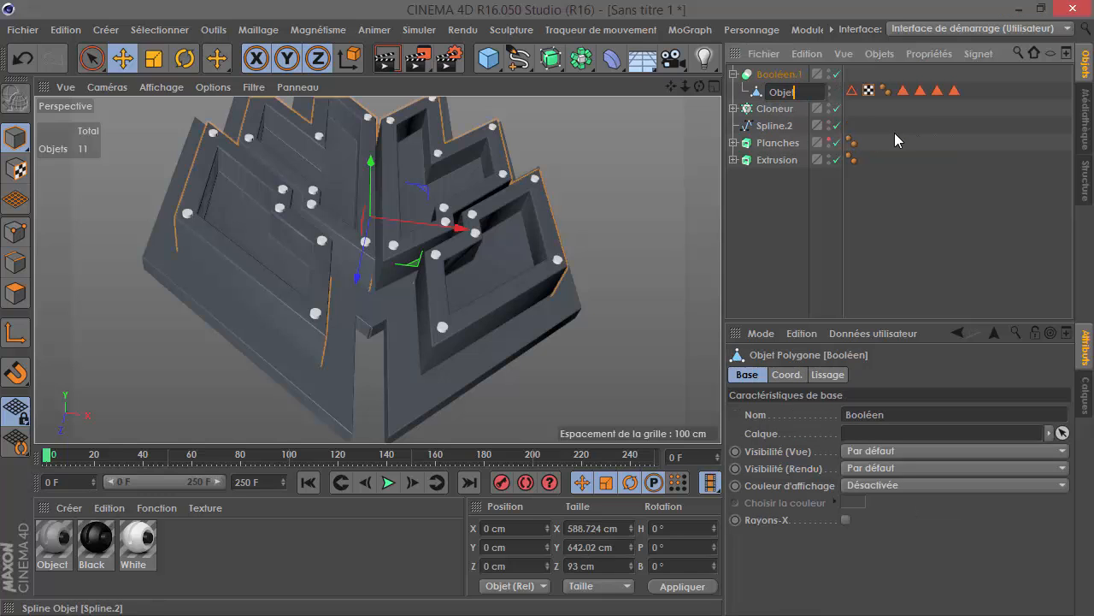
key(Return)
Place the Cloneur inside Booléen.1 beneath Objet to cut cylindrical holes into the frames.
drag(774, 109, 887, 133)
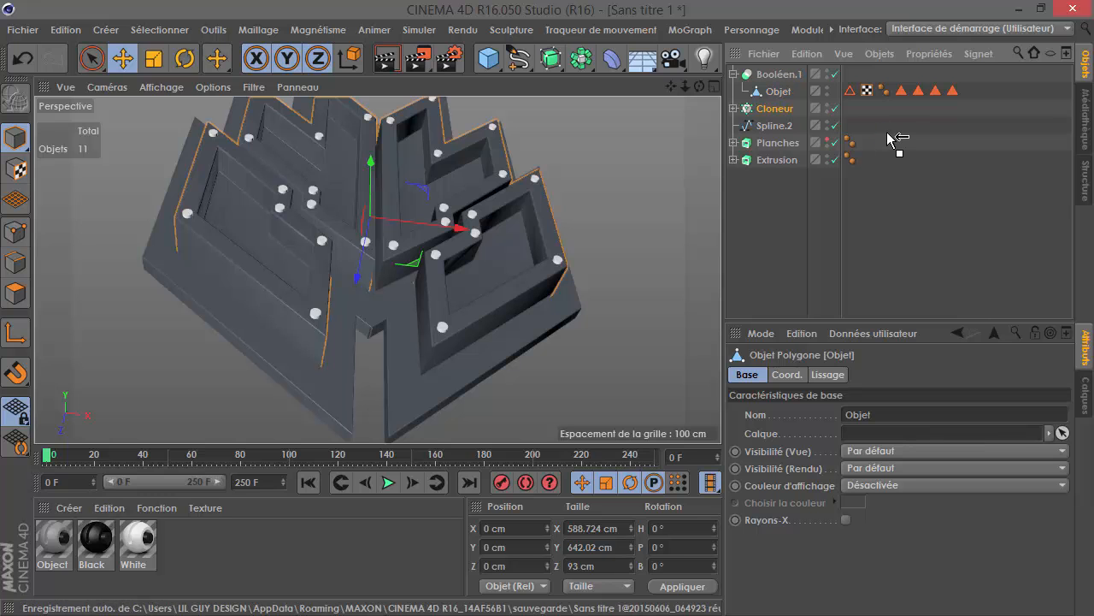
click(887, 132)
alt+drag(295, 394, 322, 342)
alt+middle_drag(321, 342, 262, 402)
alt+right_drag(262, 401, 326, 295)
scroll(323, 295, up, 6)
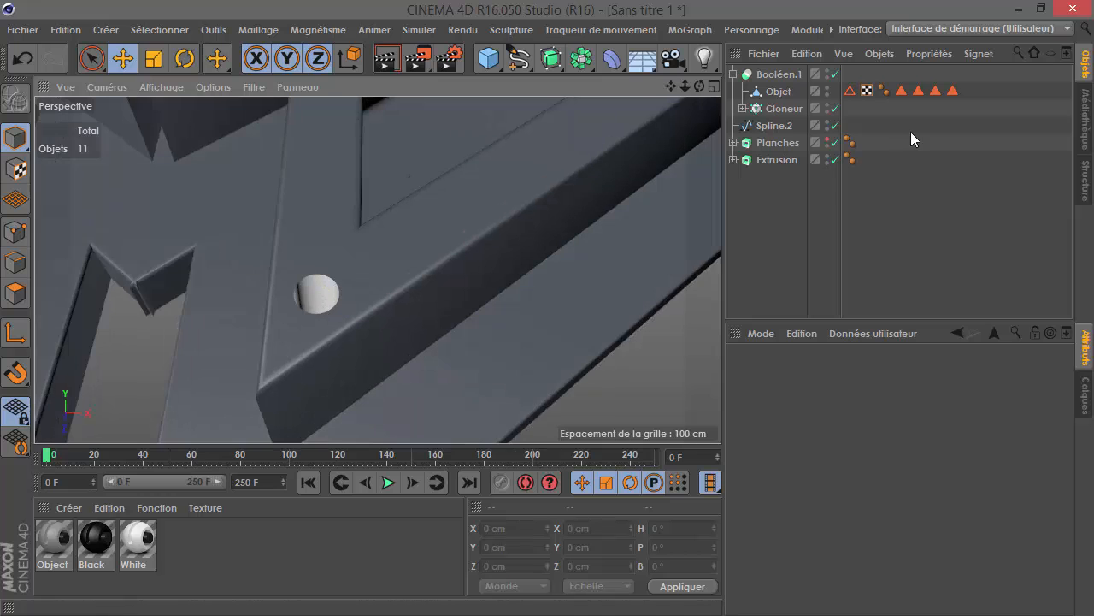
Set the Cloneur's transformation colour to dark grey, R 40, V 44, B 48.
click(787, 91)
click(780, 108)
click(743, 108)
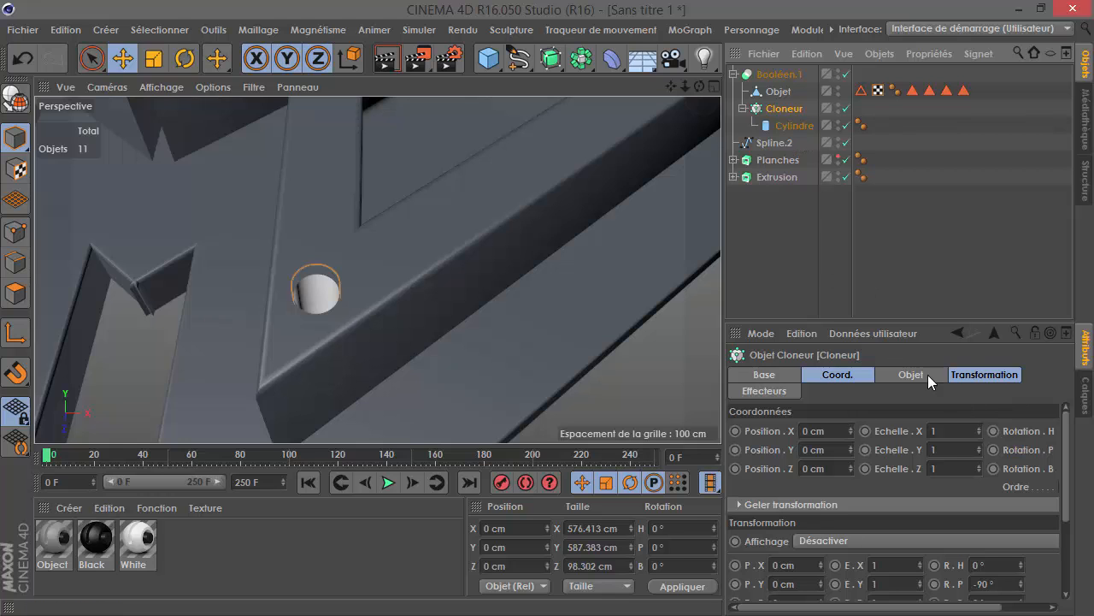
click(979, 376)
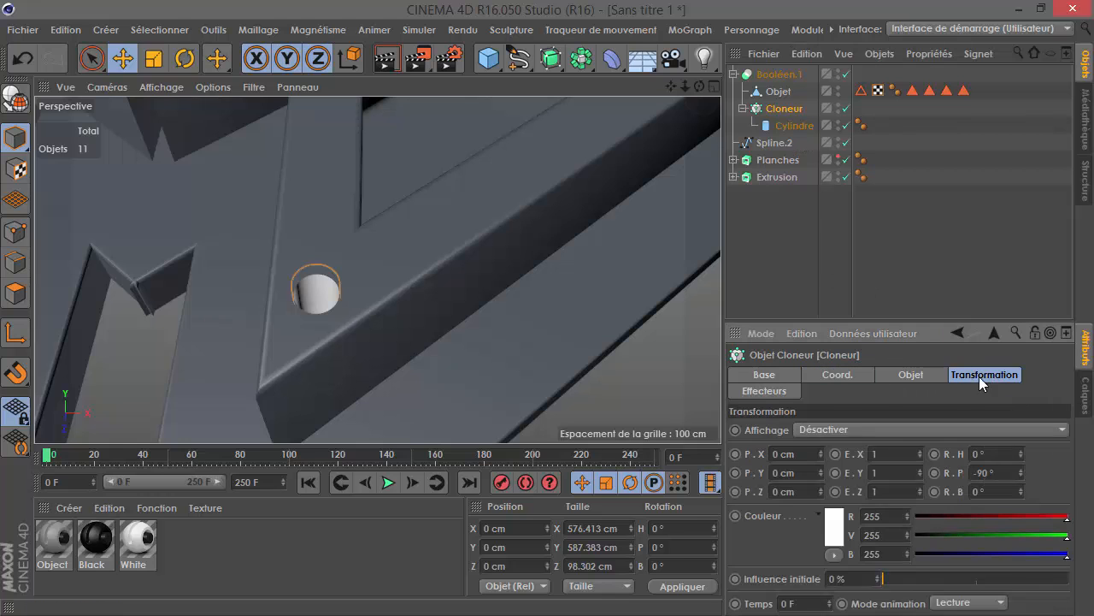
click(834, 527)
click(834, 526)
click(790, 597)
alt+drag(339, 297, 531, 239)
scroll(338, 304, down, 3)
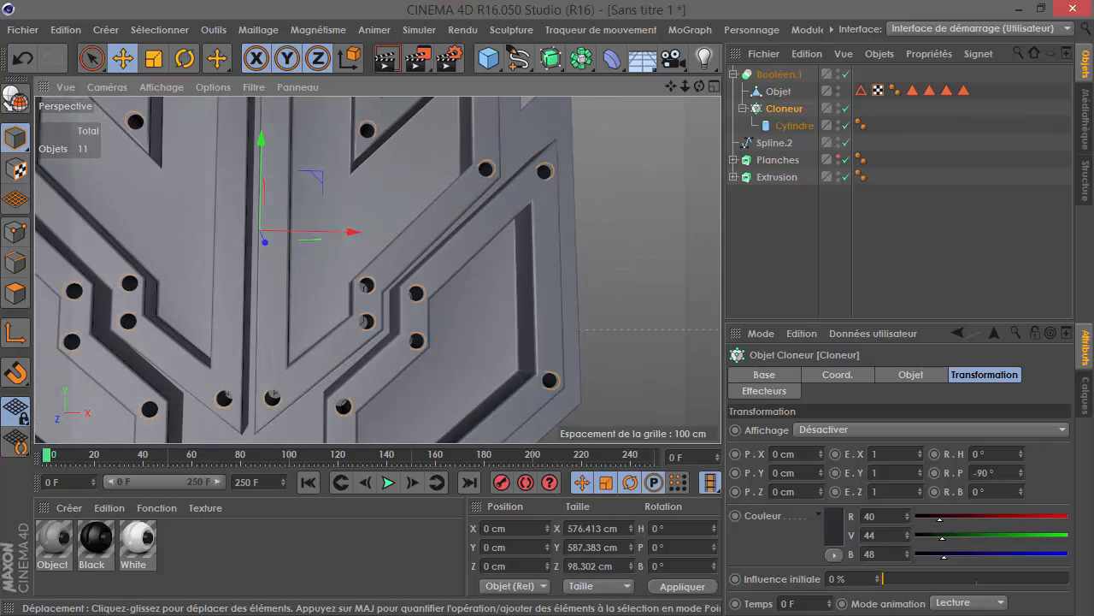
Collapse the Booléen.1 hierarchy and rename the object as O.
click(734, 75)
click(780, 75)
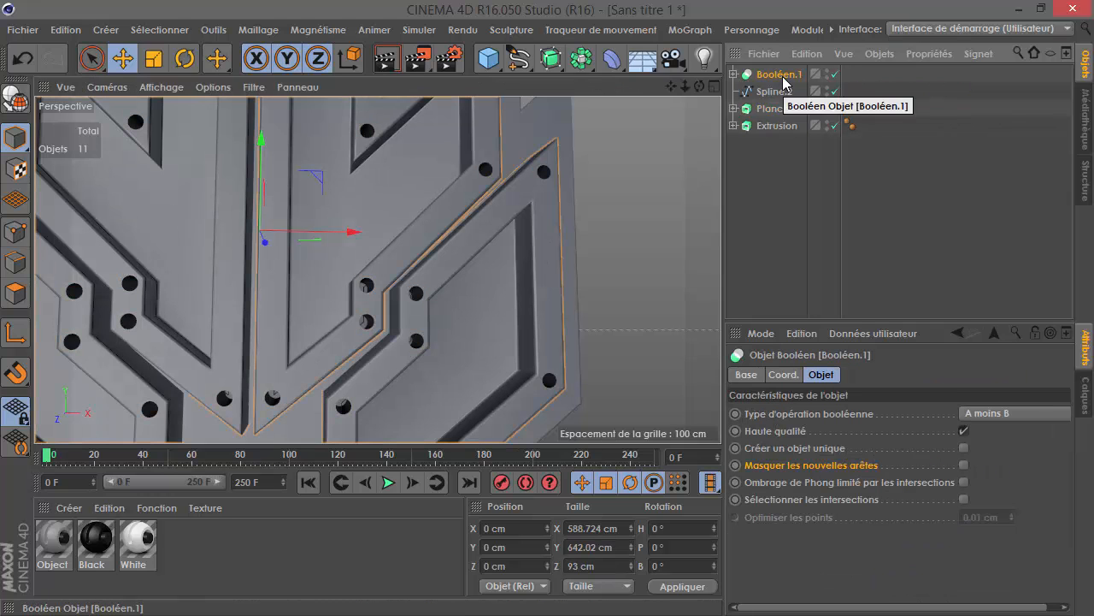
double_click(784, 77)
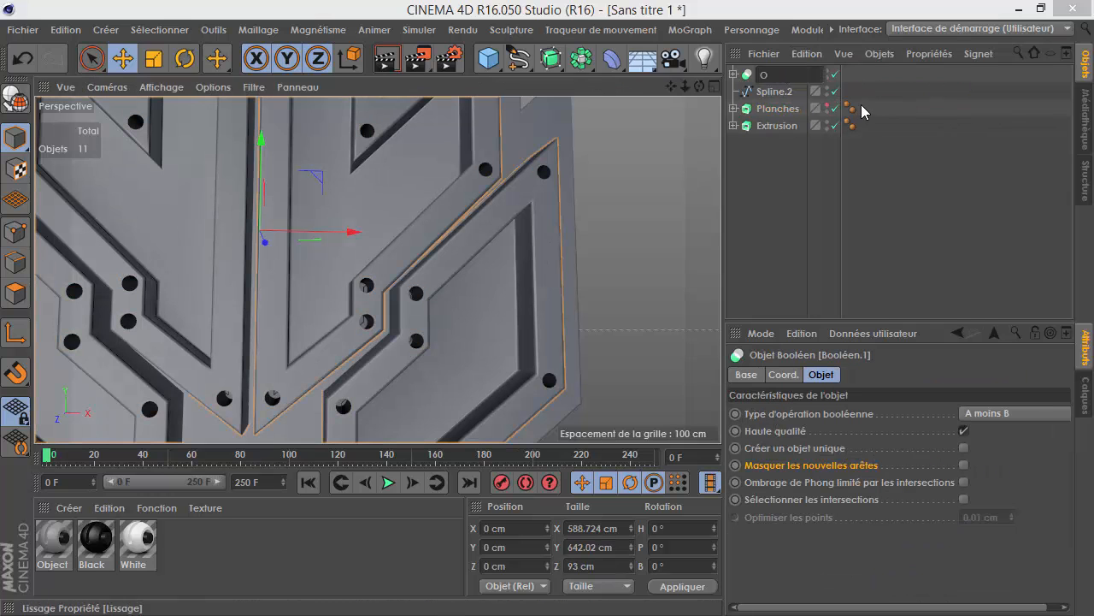
key(Return)
Duplicate the Boolean O and rename the copy as P.
ctrl+drag(764, 91, 765, 91)
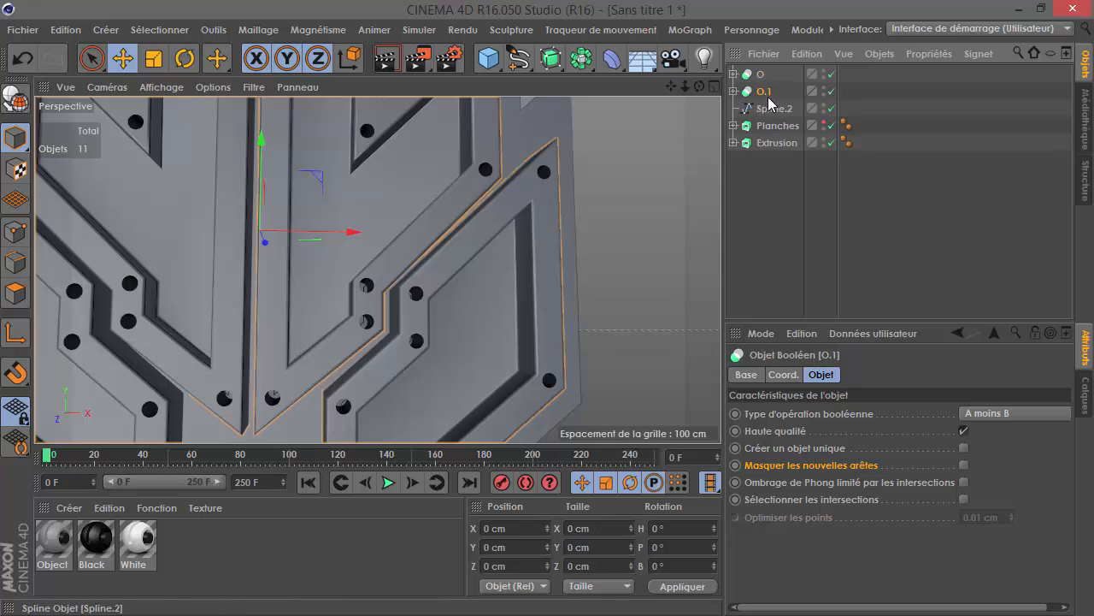
double_click(767, 92)
text(P)
key(Return)
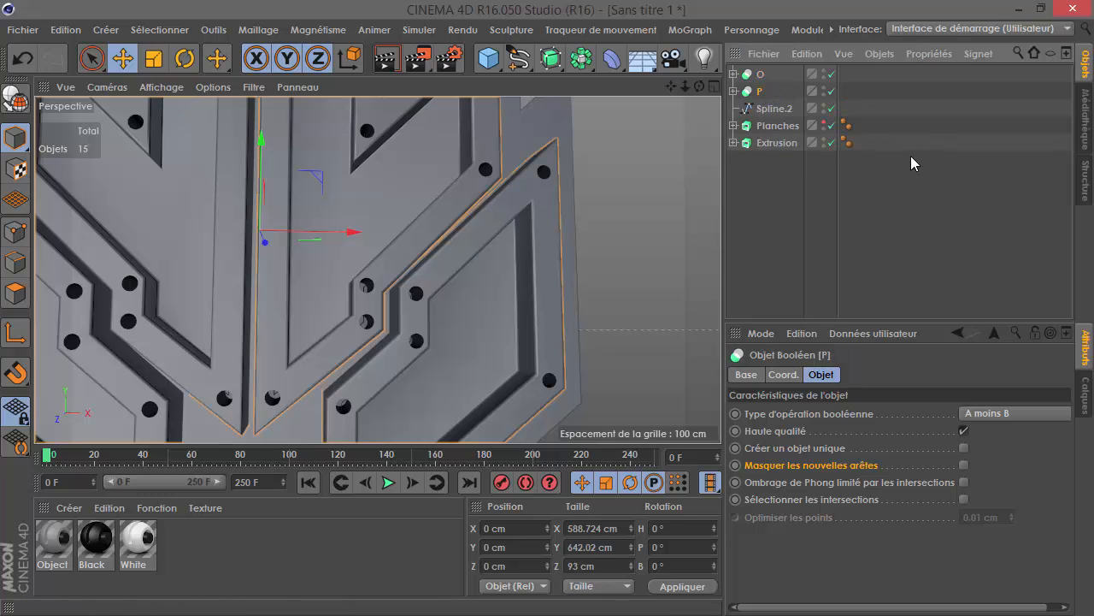
Delete Objet from the Boolean P and make the Planches extrusion visible in the viewport.
click(733, 90)
click(778, 111)
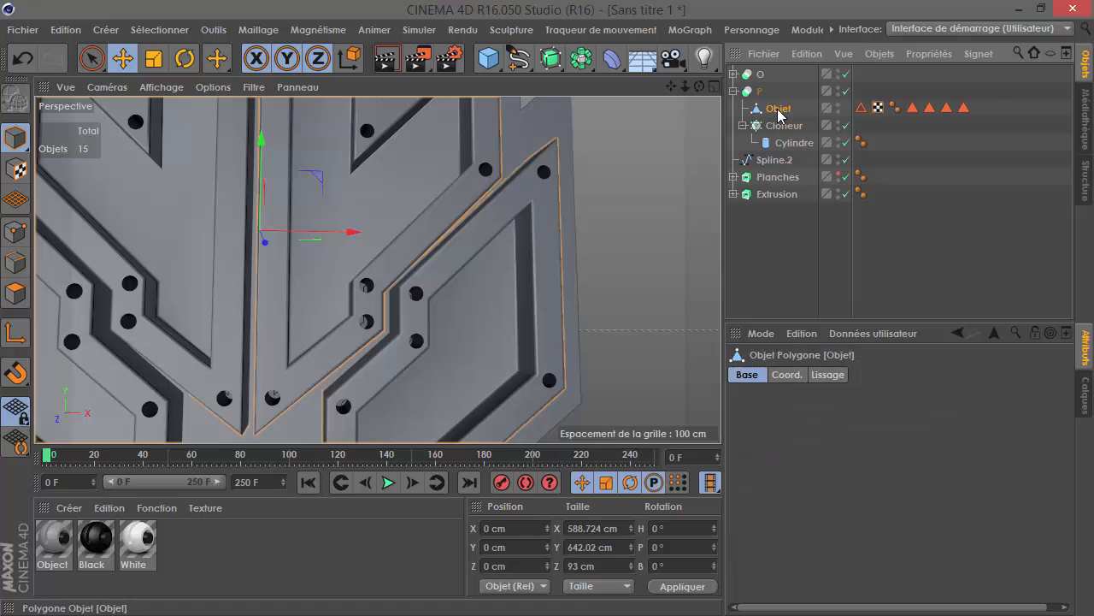
key(Delete)
click(767, 177)
click(778, 160)
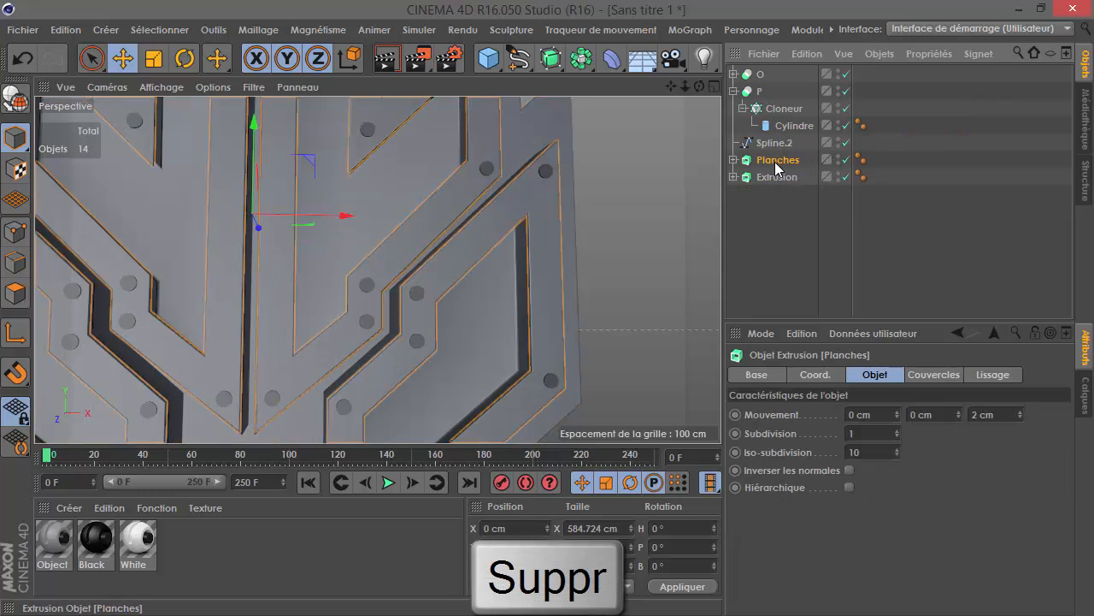
alt+drag(510, 231, 479, 175)
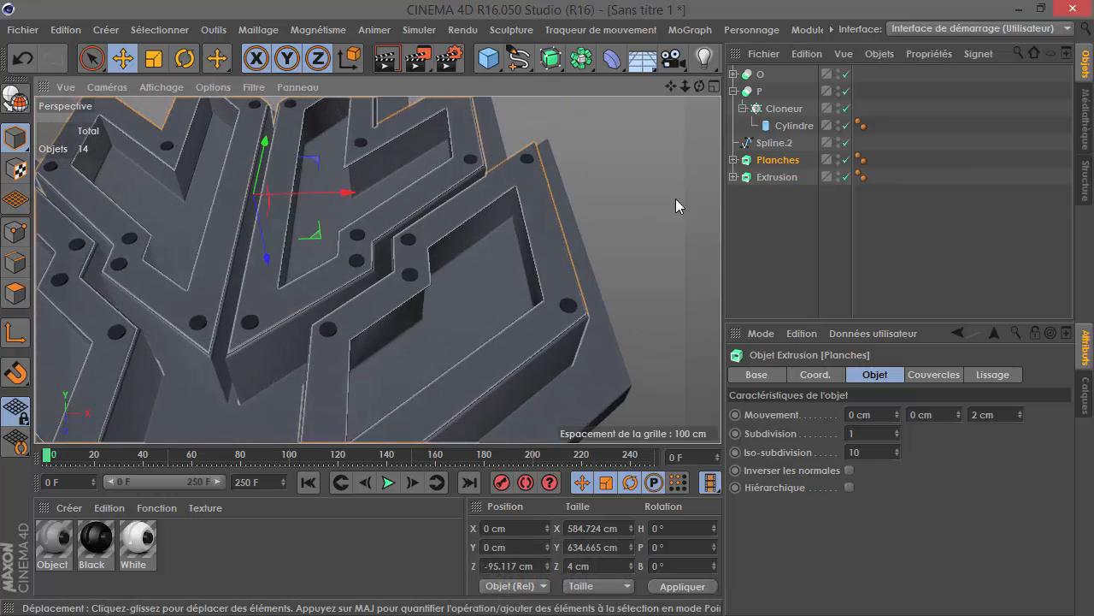
drag(776, 160, 763, 114)
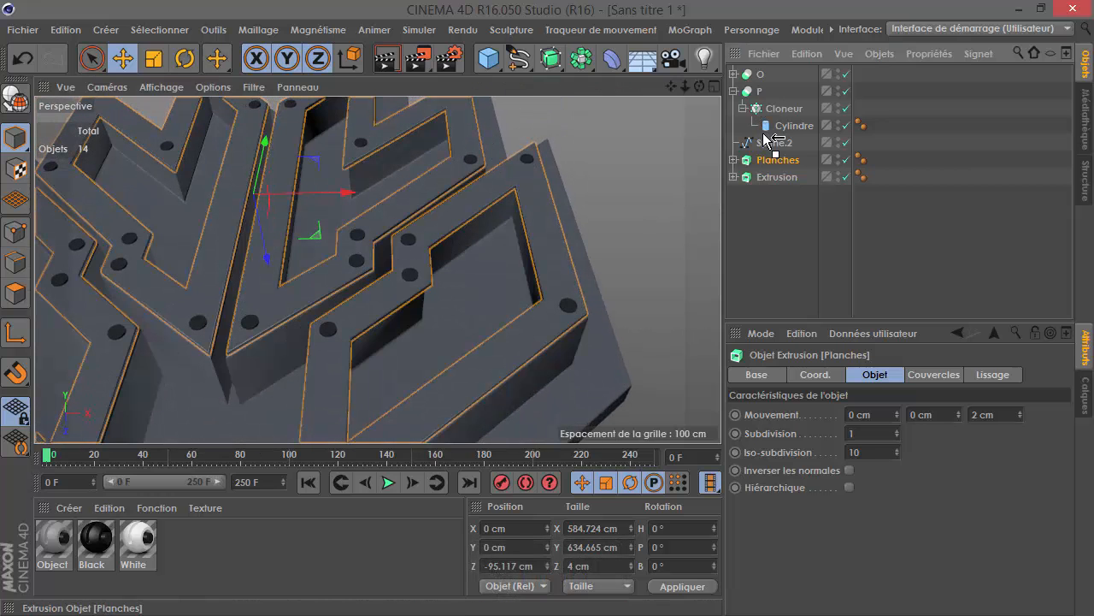
click(562, 180)
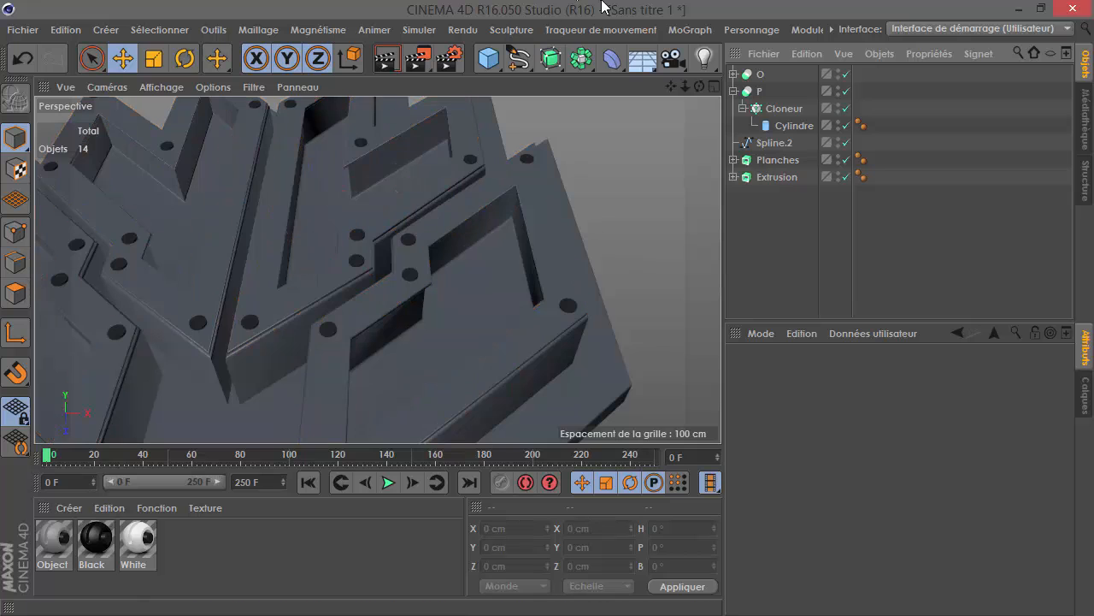
Save the project in the Tuto 04 folder under the file name 01.
click(23, 29)
click(153, 198)
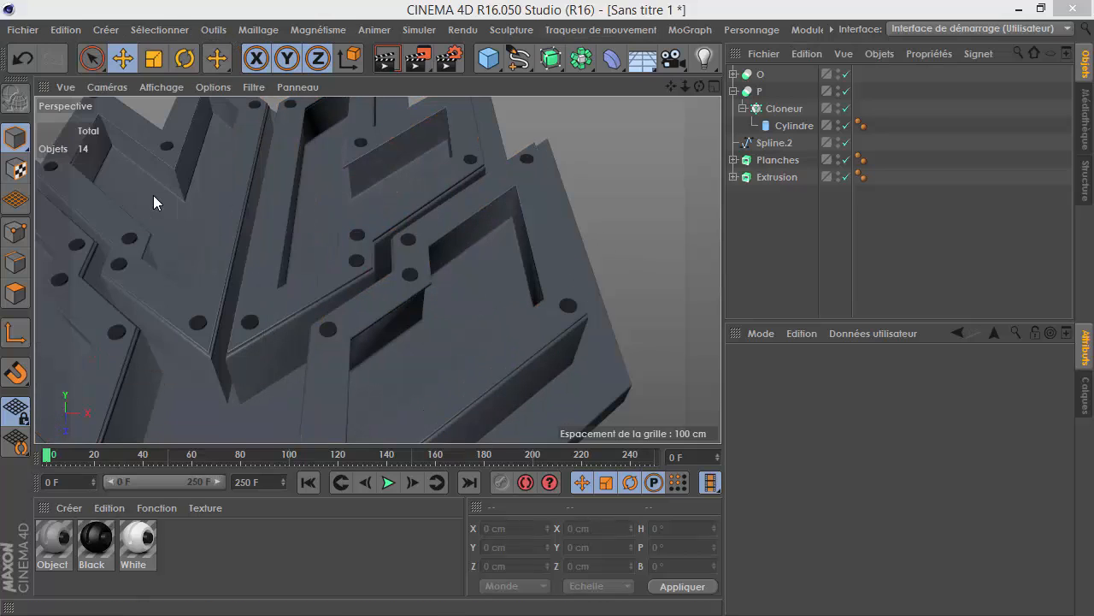
key(Insert)
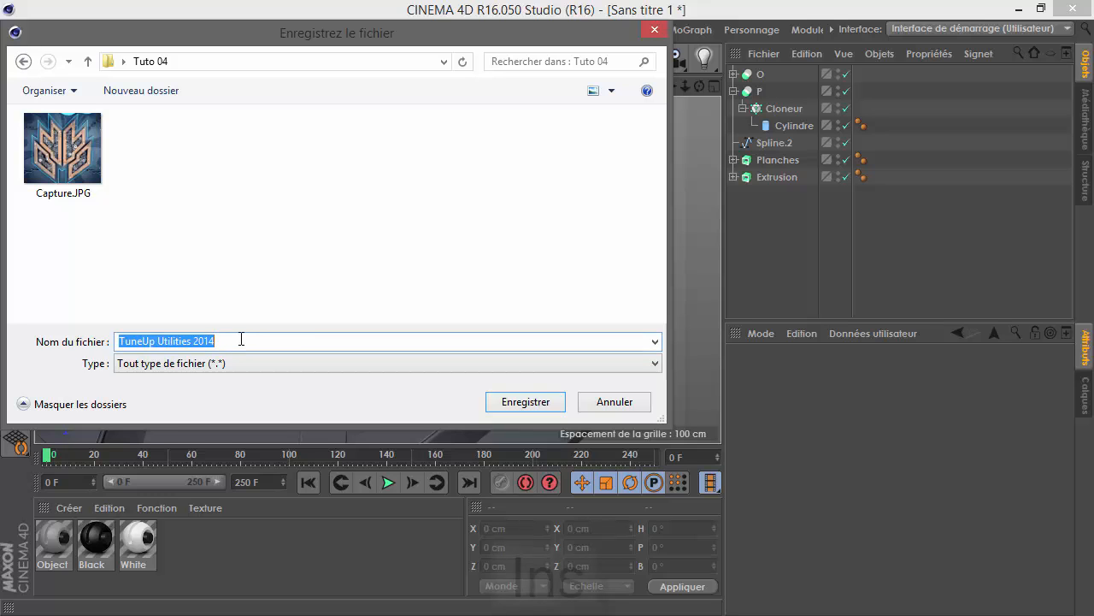
text(T)
key(BackSpace)
text(01)
key(Return)
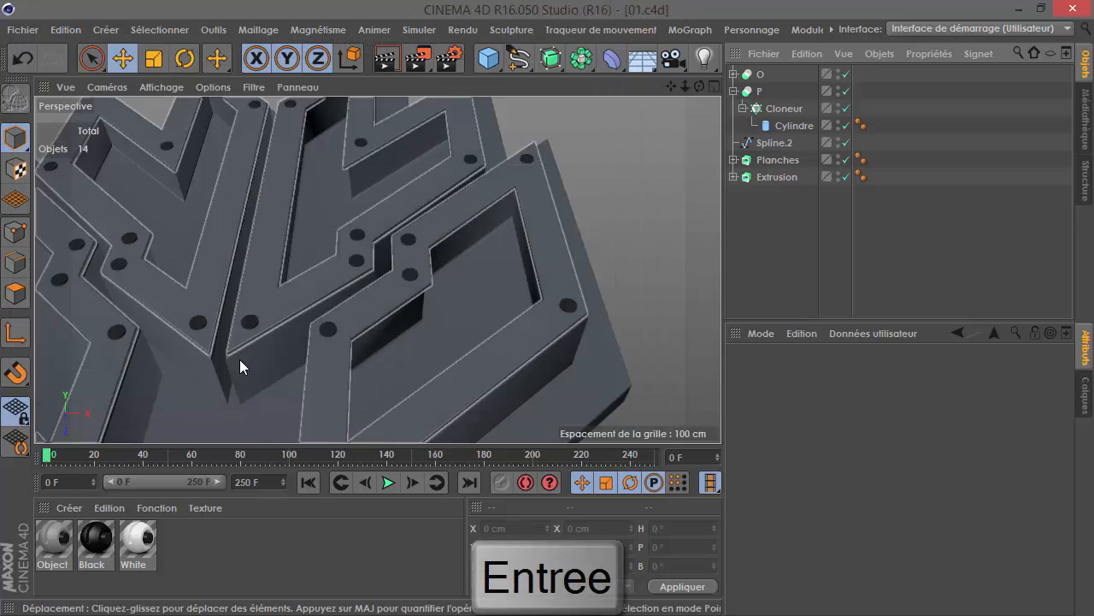
Review the automatic saving settings in the Fichiers section of the preferences.
scroll(581, 245, down, 2)
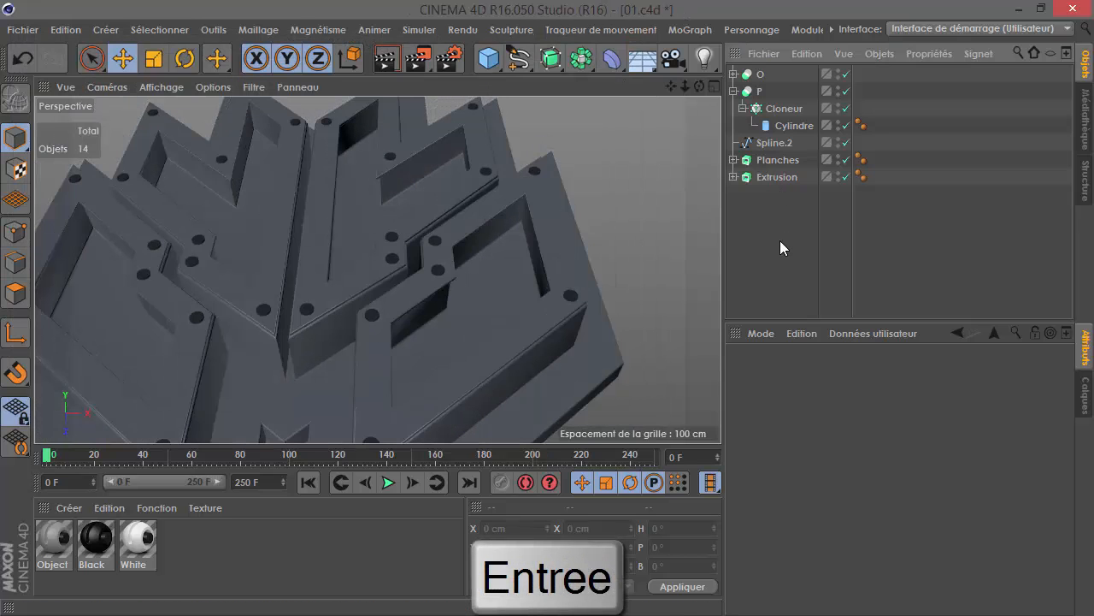
click(66, 30)
click(97, 326)
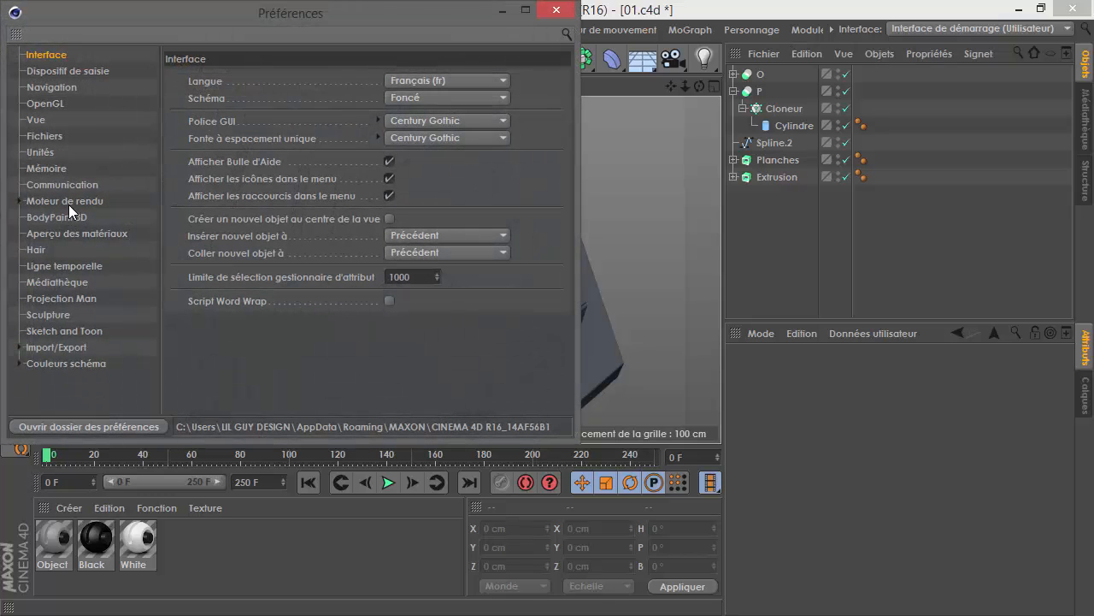
click(44, 136)
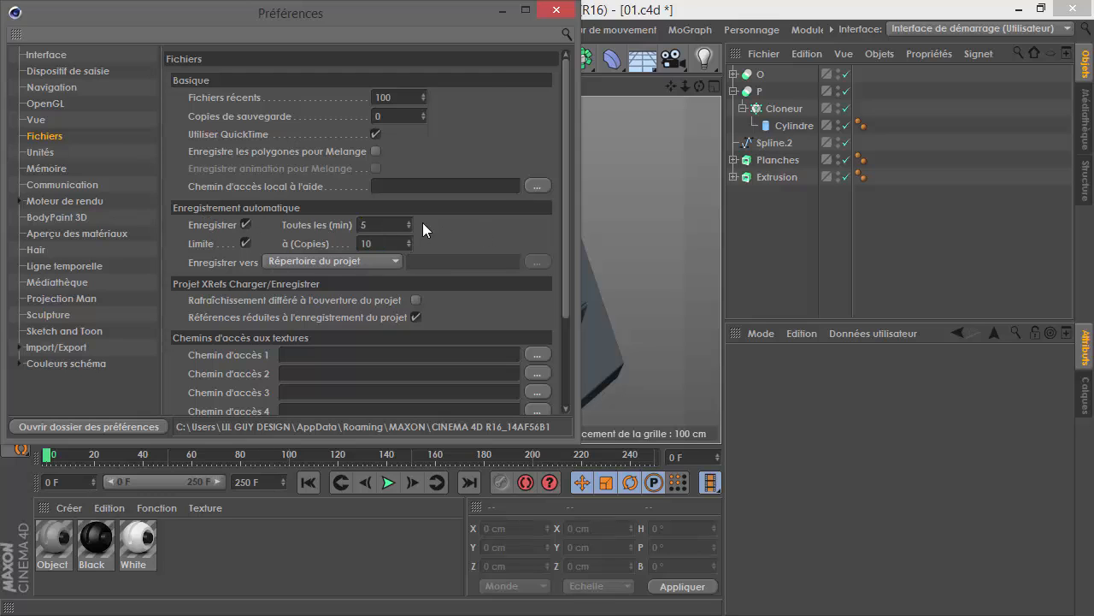
click(548, 18)
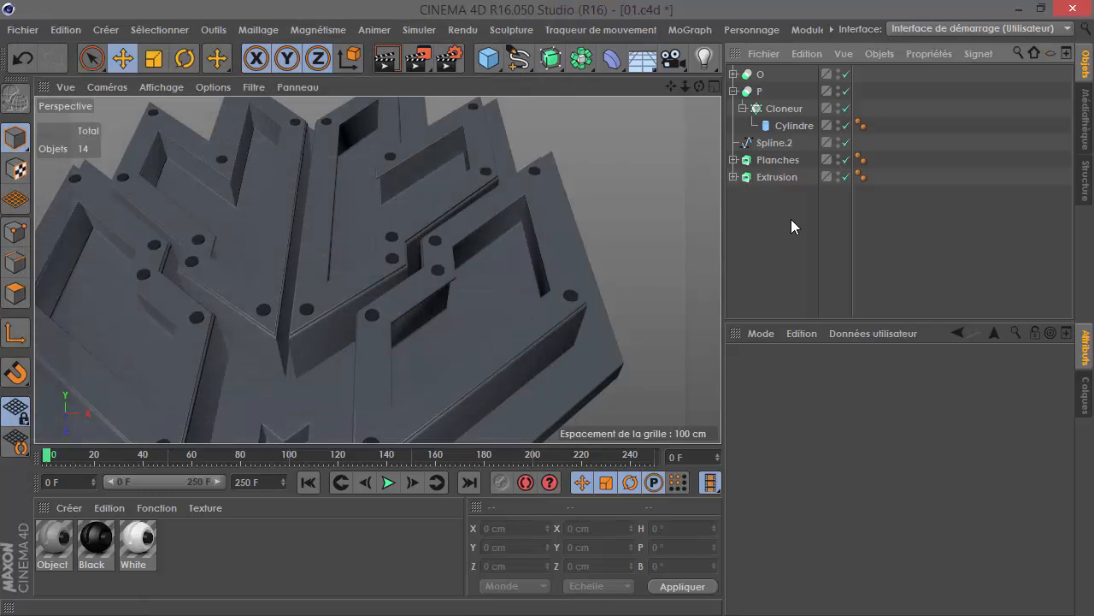
Place Planches inside the Boolean P above the Cloneur so the cylinders drill through it.
click(760, 90)
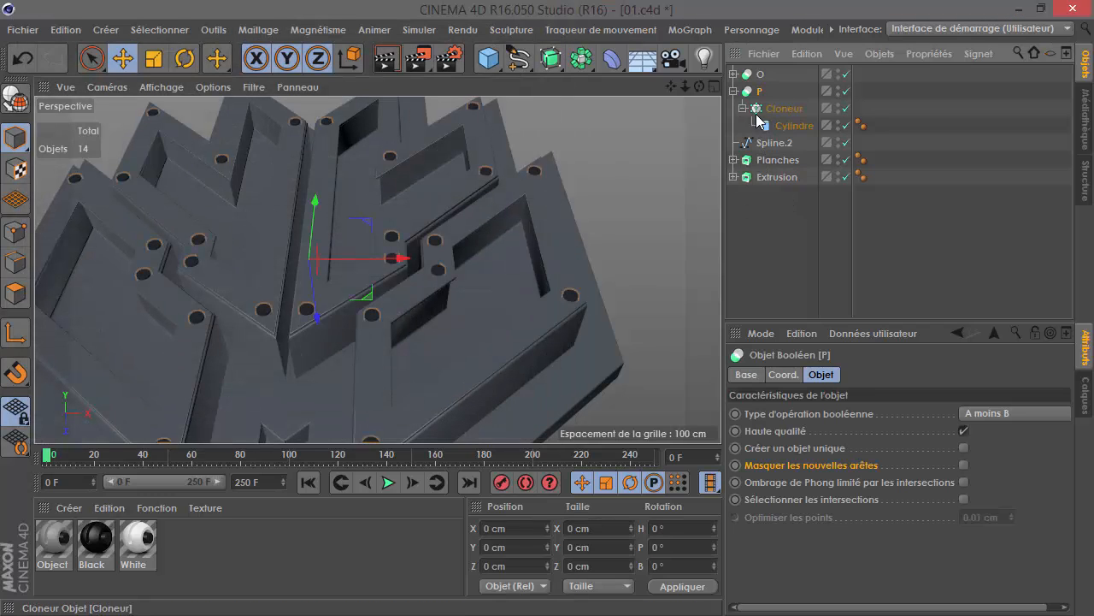
click(743, 108)
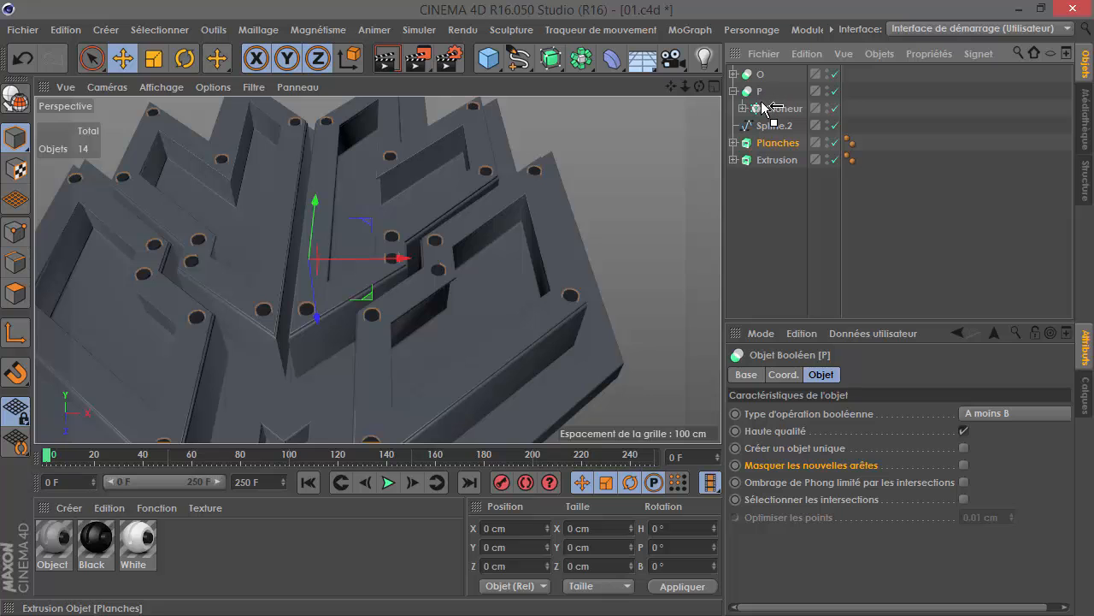
drag(761, 102, 761, 100)
click(816, 243)
Hide the Boolean O in the viewport and inspect the drilled Planches with Extrusion temporarily hidden.
scroll(530, 366, up, 6)
alt+drag(619, 253, 789, 193)
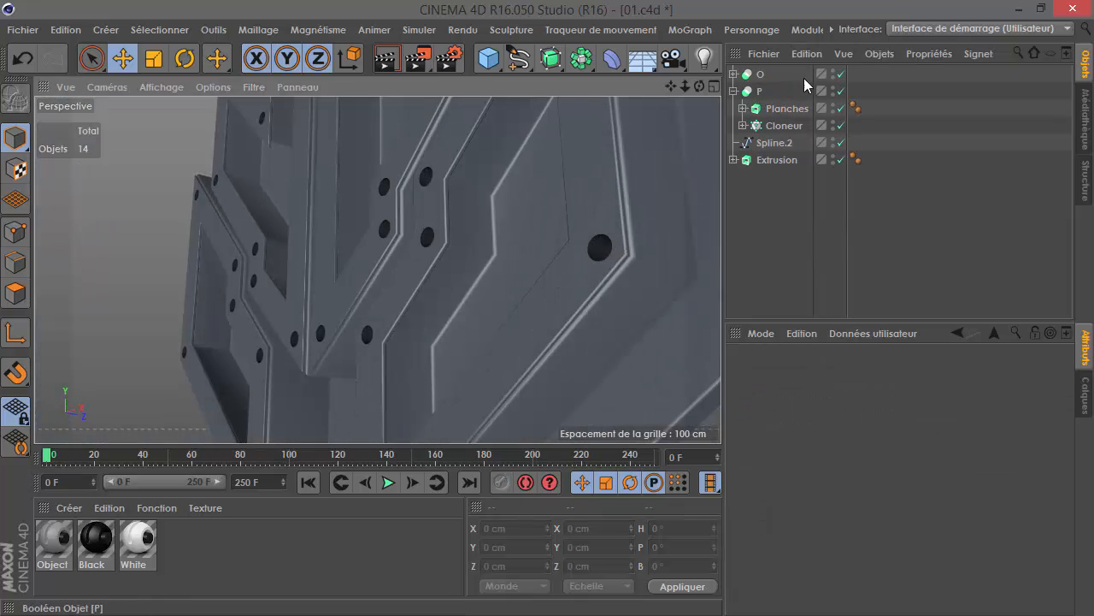
double_click(833, 71)
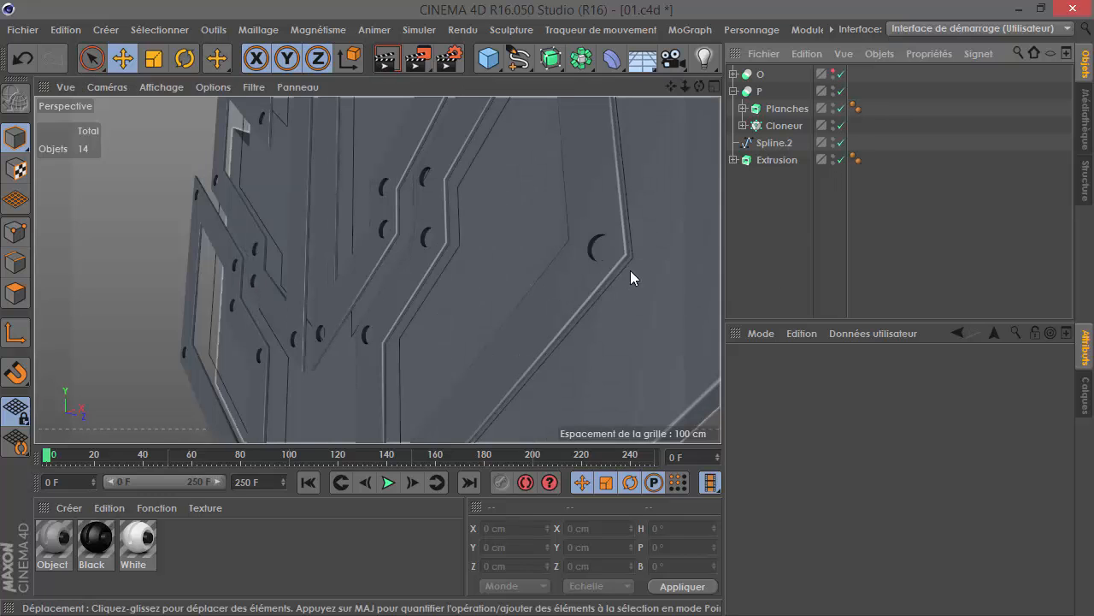
click(833, 158)
alt+drag(608, 251, 505, 274)
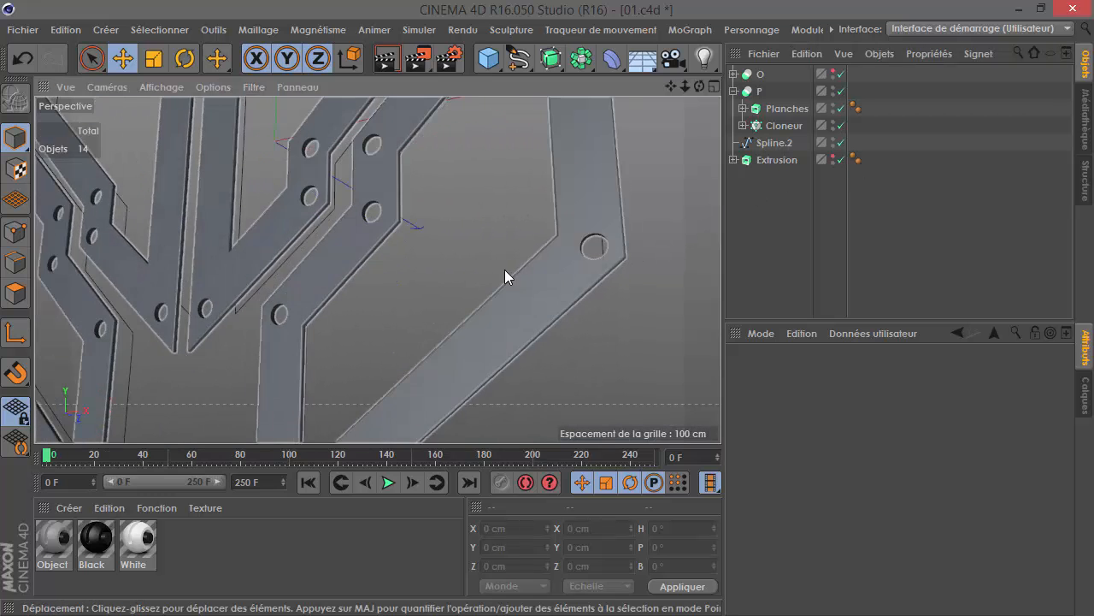
alt+middle_drag(505, 274, 546, 301)
alt+right_drag(546, 301, 524, 334)
click(835, 157)
alt+right_drag(447, 208, 504, 253)
alt+drag(467, 244, 661, 143)
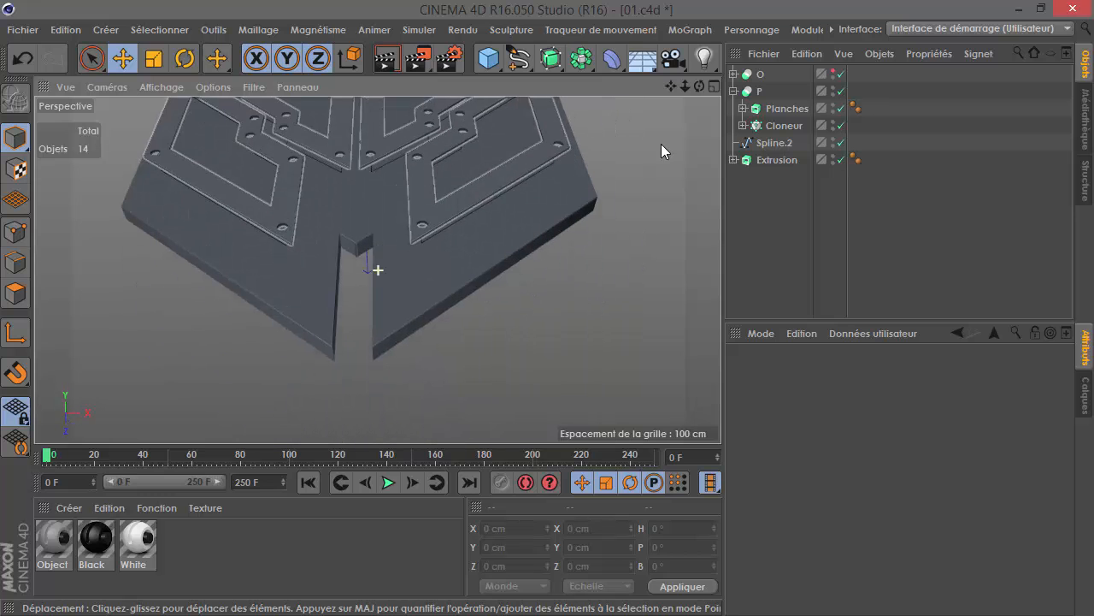
Restructure the base hierarchy so Booléen.Spline sits directly under Extrusion and Extrusion sits inside Symétrie.
click(747, 161)
click(734, 159)
click(767, 193)
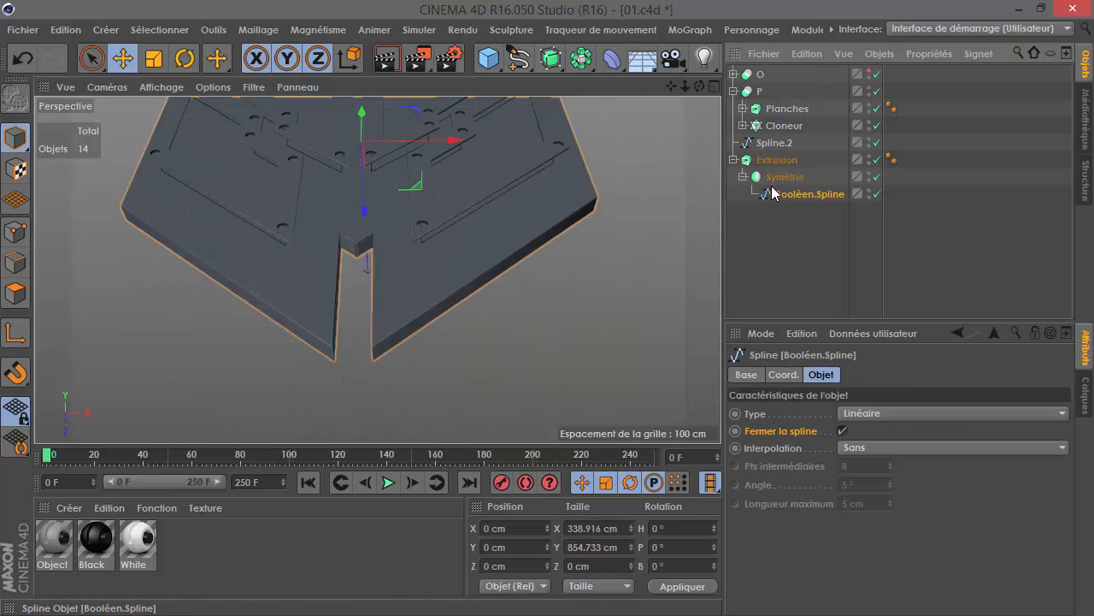
scroll(344, 295, up, 10)
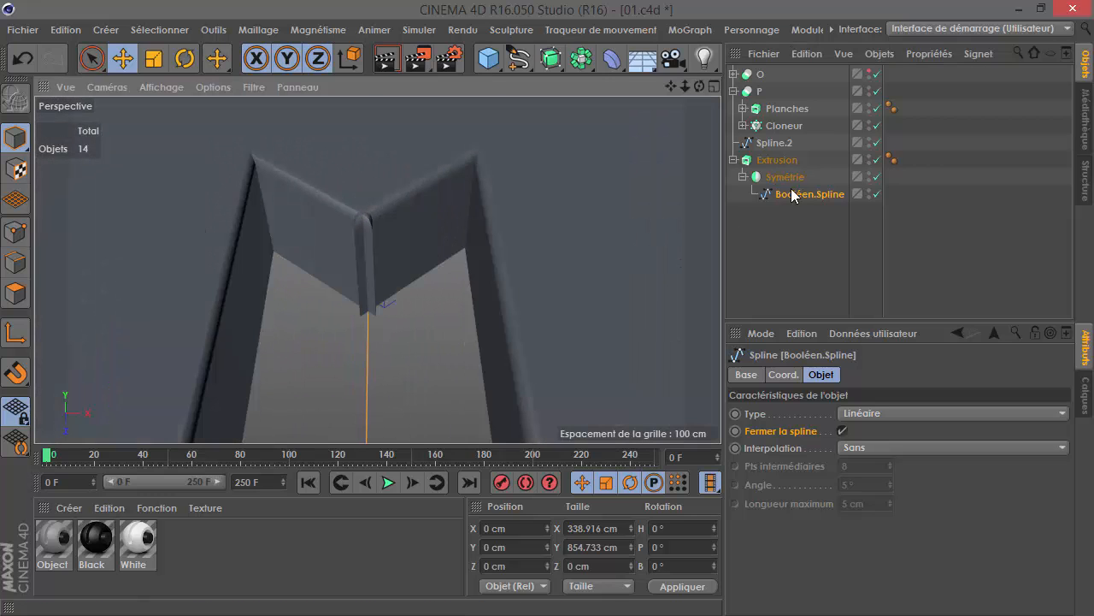
click(759, 161)
alt+drag(366, 224, 371, 318)
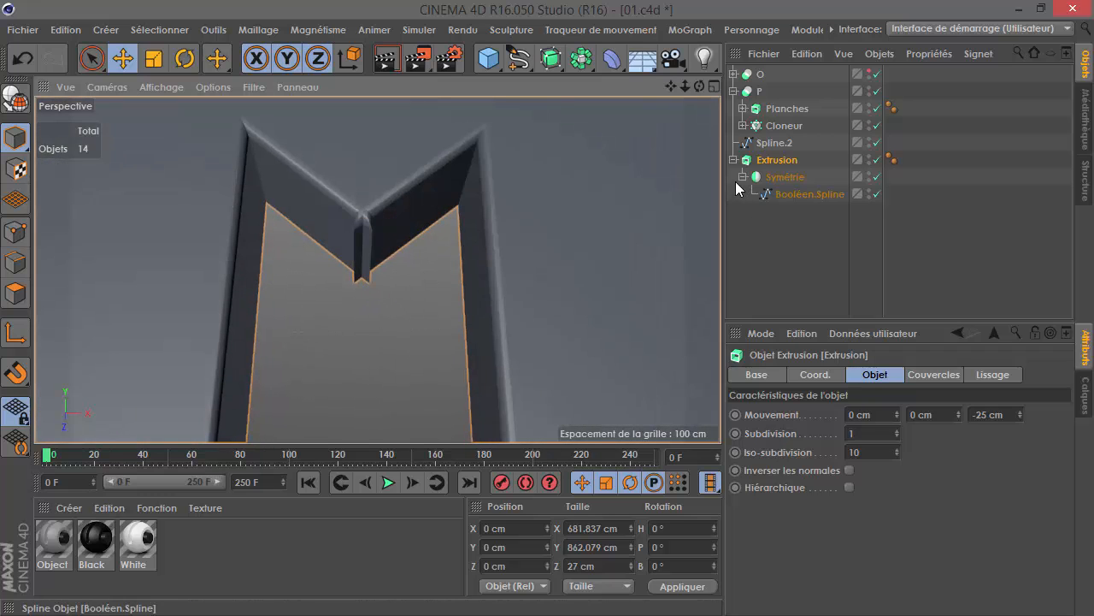
drag(786, 194, 785, 238)
click(734, 160)
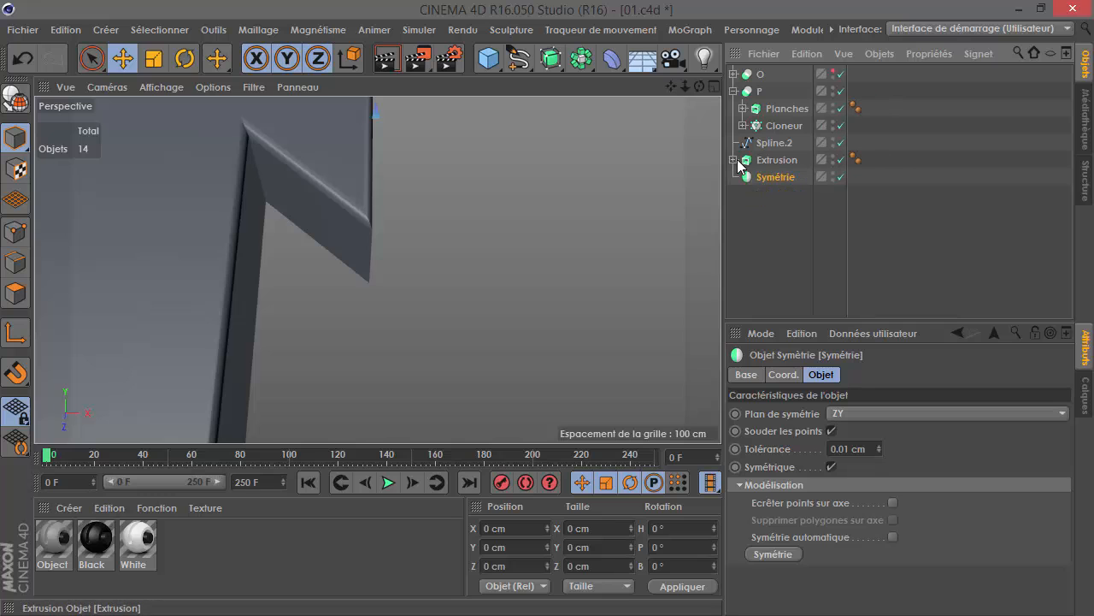
drag(784, 174, 784, 175)
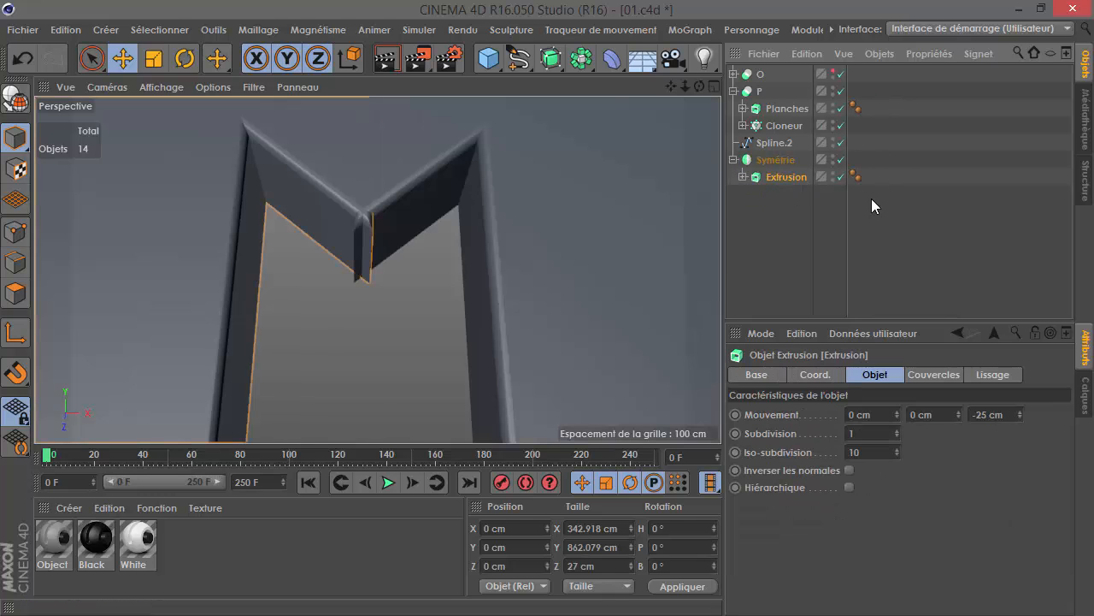
Set the Symétrie object's welding tolerance to 2 cm to close the seam at the base's central notch.
click(776, 160)
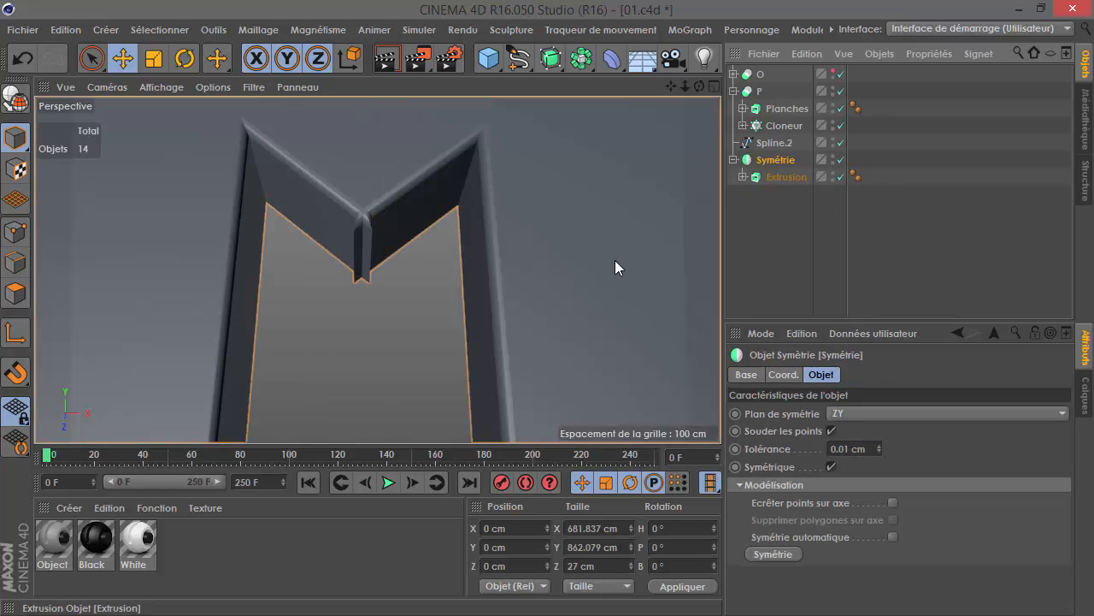
drag(879, 451, 879, 410)
mouse_move(879, 449)
mouse_down()
mouse_move(879, 495)
mouse_move(880, 445)
mouse_up()
click(880, 445)
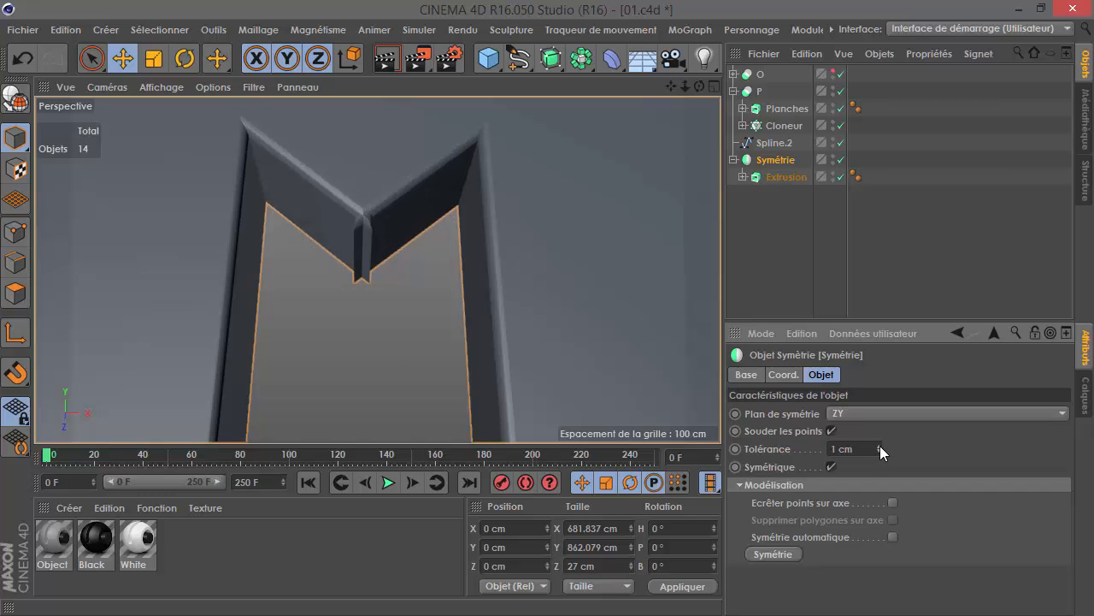
click(880, 445)
scroll(254, 334, down, 3)
scroll(255, 334, down, 3)
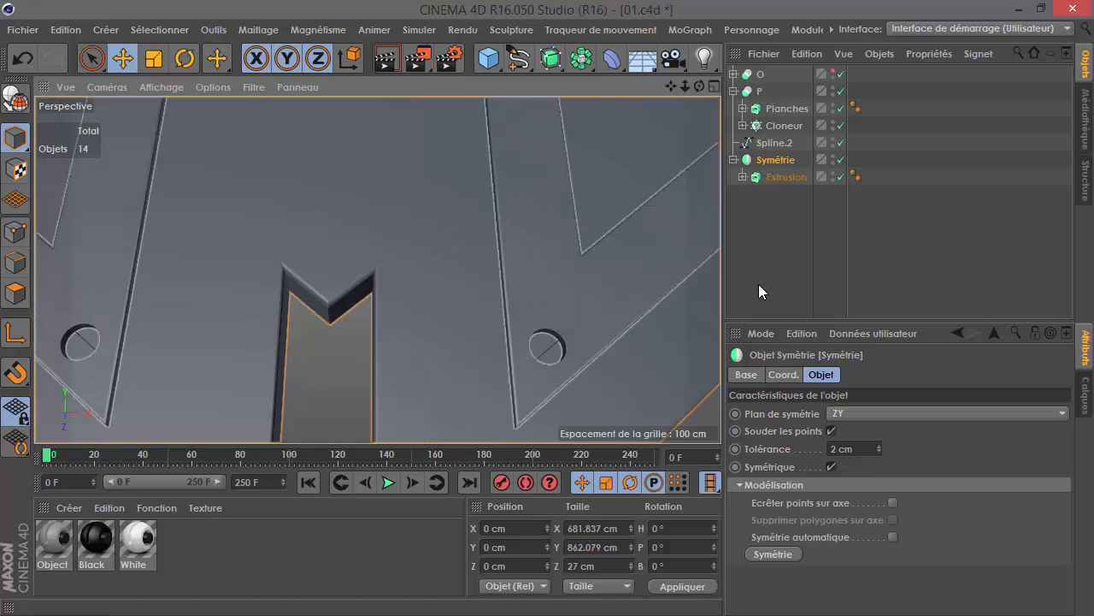
click(758, 284)
Collapse the Symétrie hierarchy and rename the object as Base.
scroll(289, 408, down, 5)
alt+drag(328, 320, 322, 282)
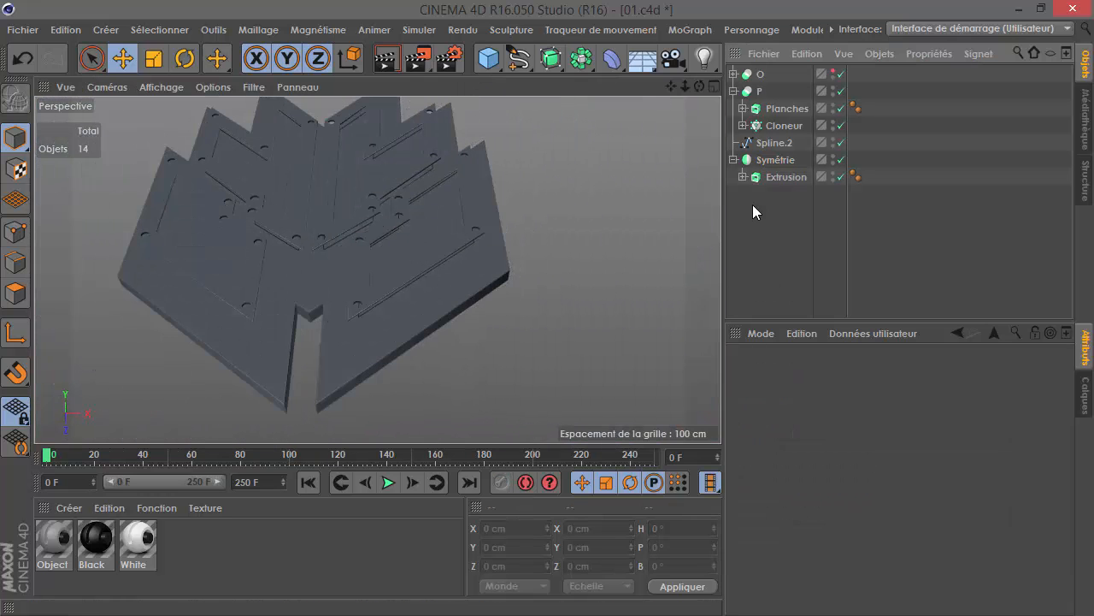
click(732, 159)
click(733, 159)
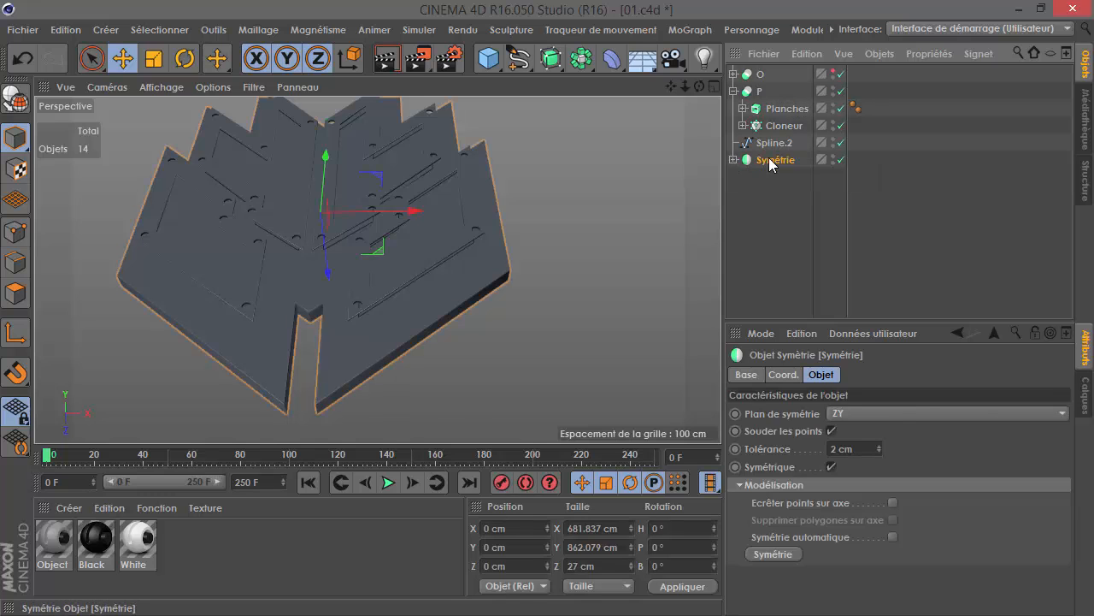
double_click(768, 161)
text(Base)
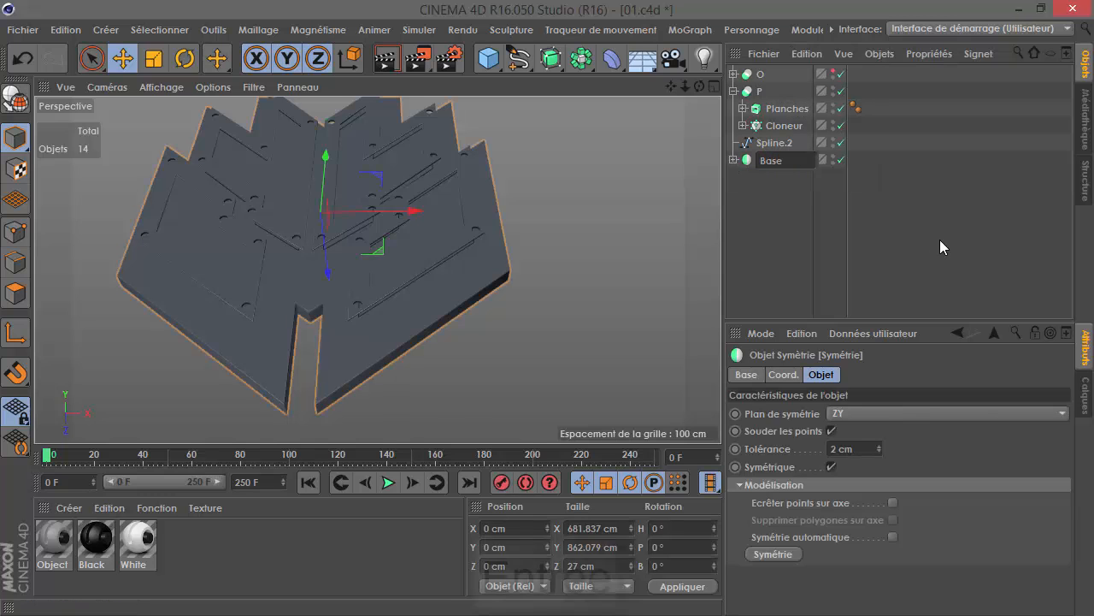
key(Return)
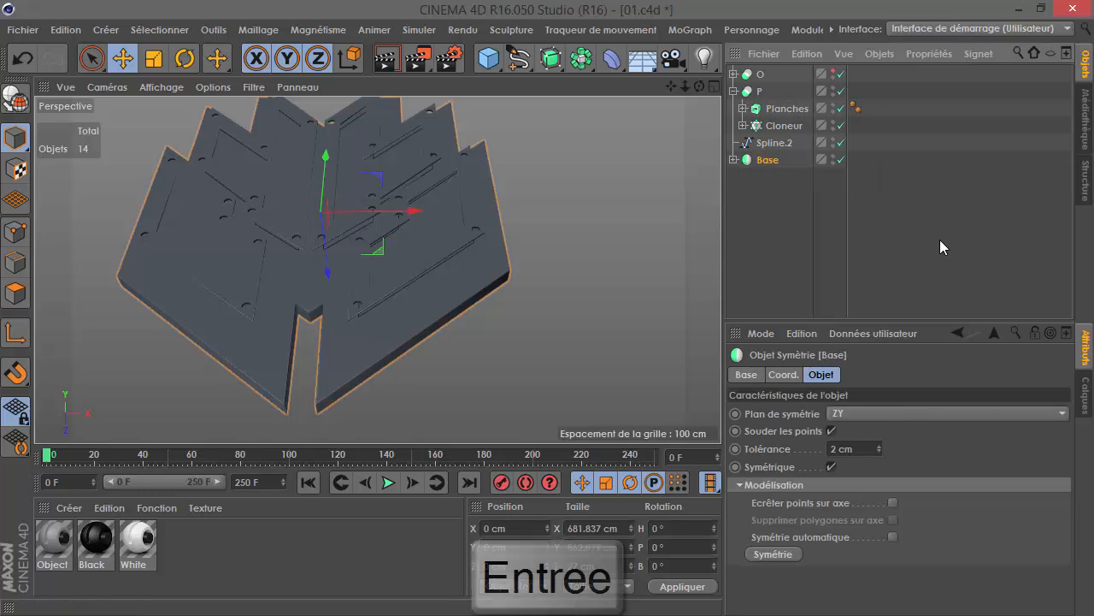
Add a Protection tag to Spline.2 and collapse the Boolean P hierarchy.
click(780, 144)
right_click(780, 143)
mouse_move(885, 22)
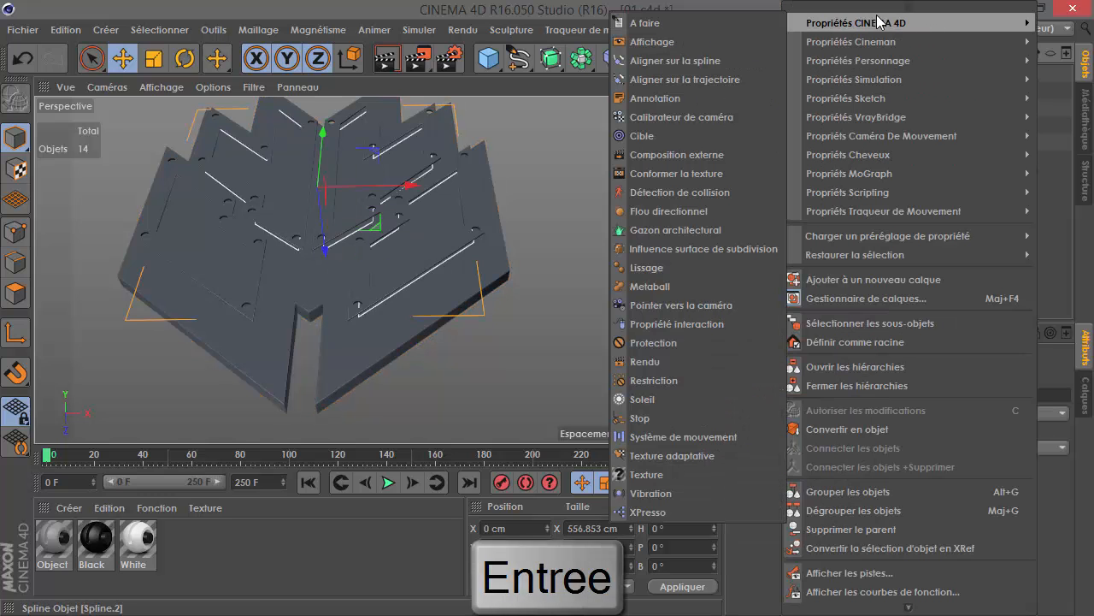
click(670, 343)
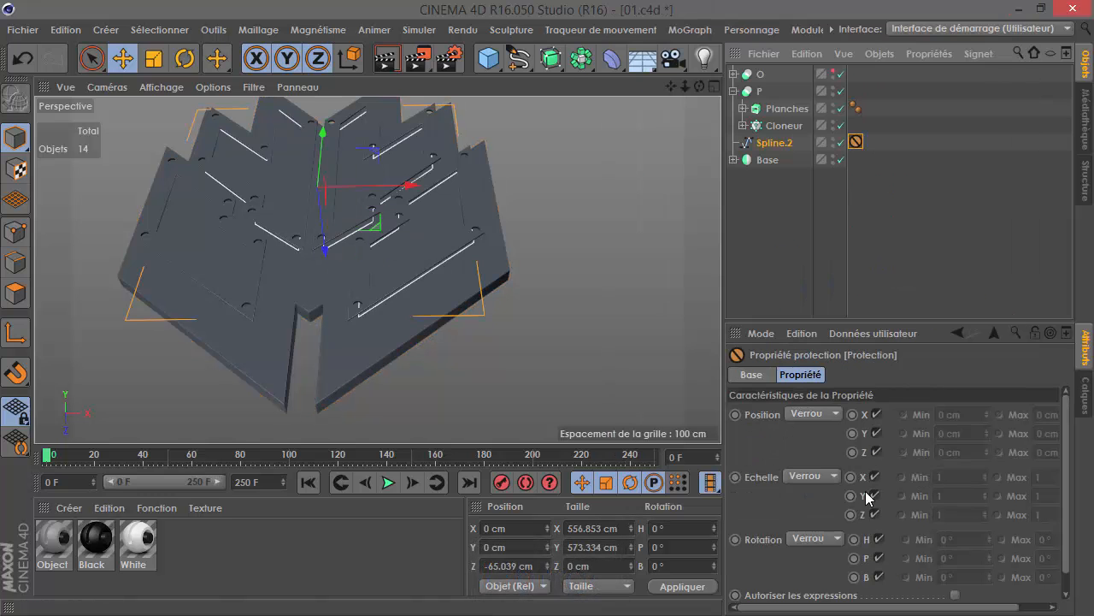
click(767, 147)
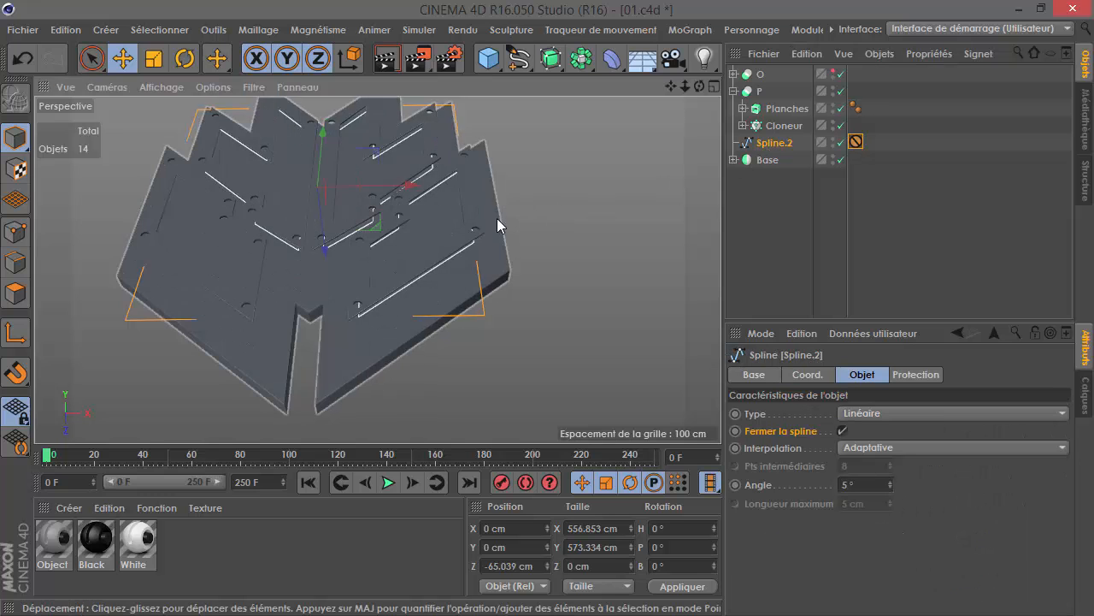
click(732, 275)
scroll(486, 270, down, 2)
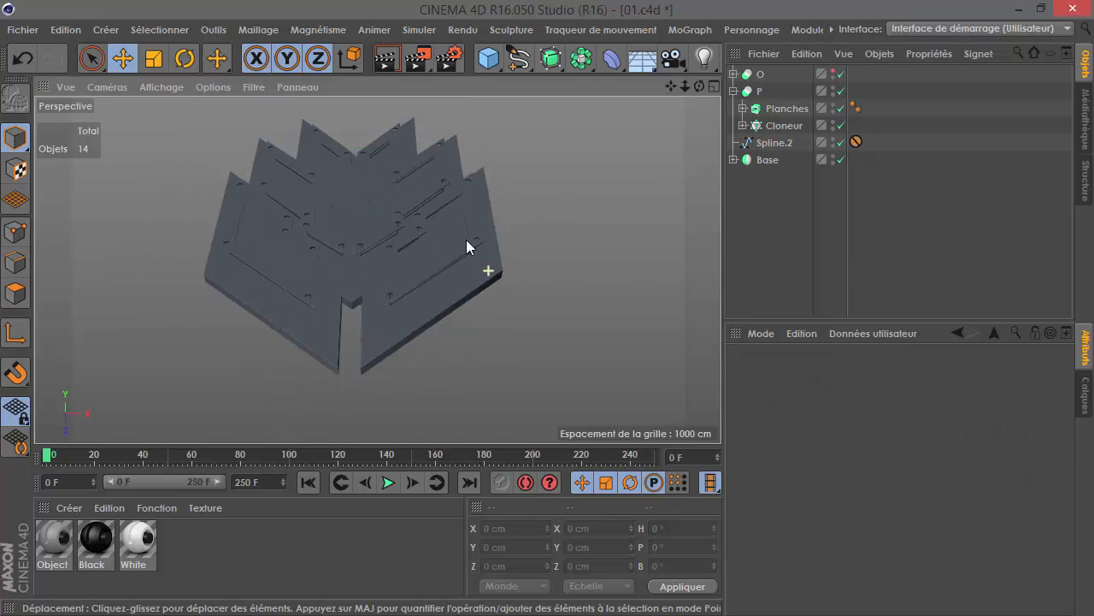
click(733, 91)
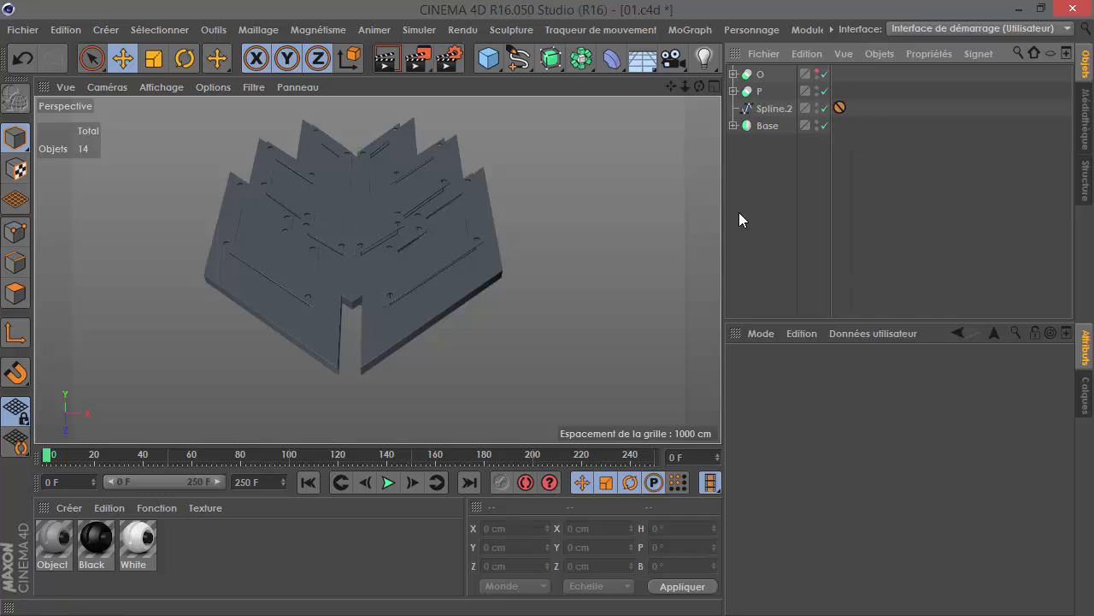
Make the O Boolean object visible in the viewport so the drilled frames show on the base.
scroll(508, 176, up, 5)
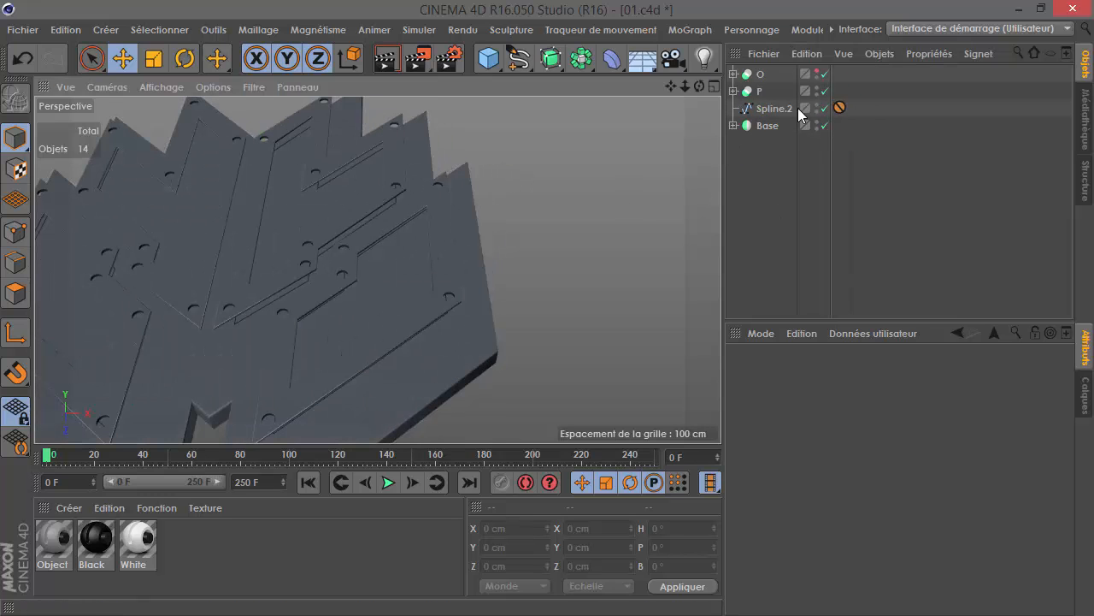
click(825, 74)
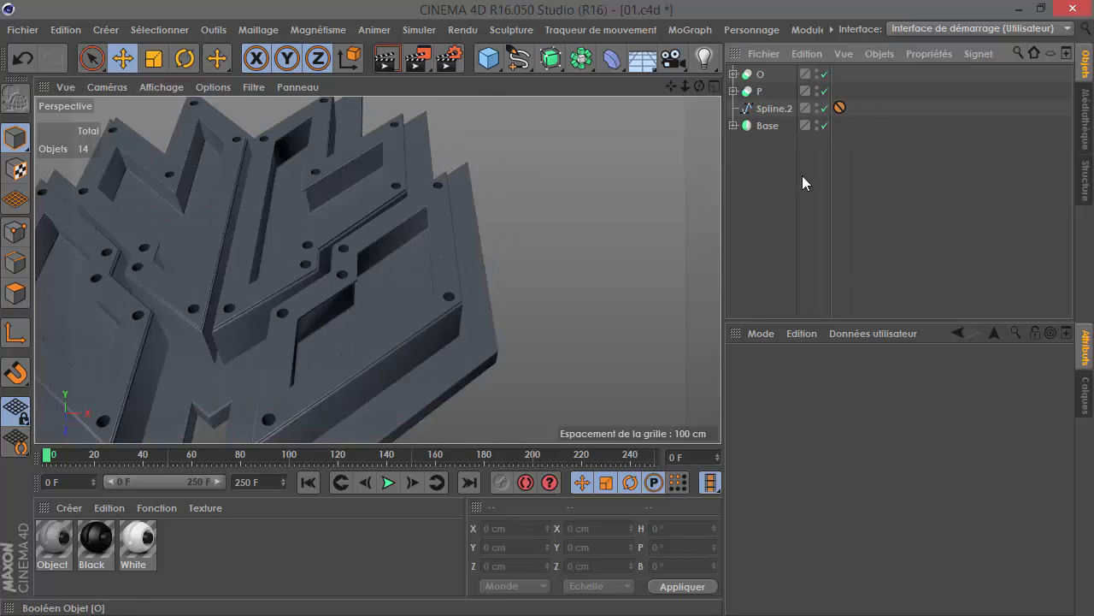
scroll(474, 188, down, 3)
alt+drag(437, 263, 490, 328)
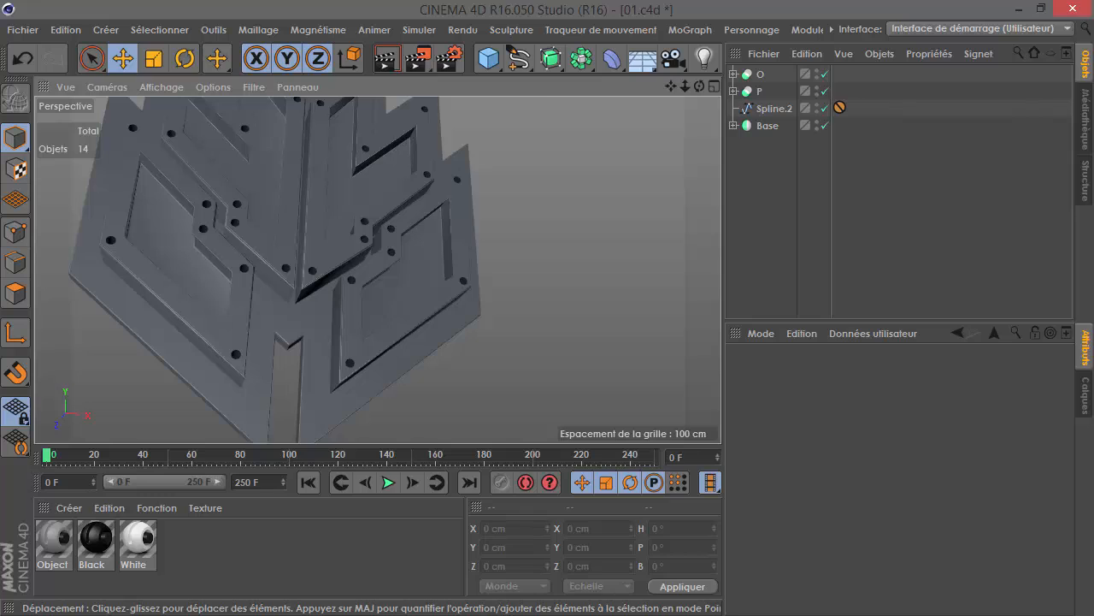
Switch to VLC to view the emblem in the reference video, return to CINEMA 4D and examine the modelled frames and drilled holes.
key(alt+Tab)
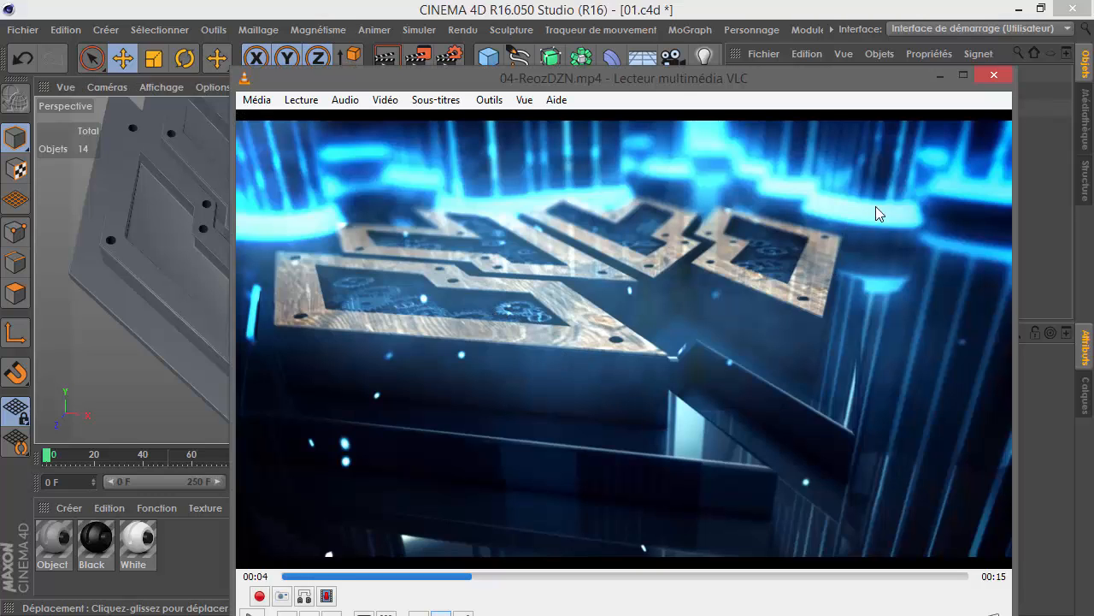
click(941, 79)
scroll(445, 227, down, 5)
alt+drag(411, 243, 219, 292)
scroll(333, 278, up, 5)
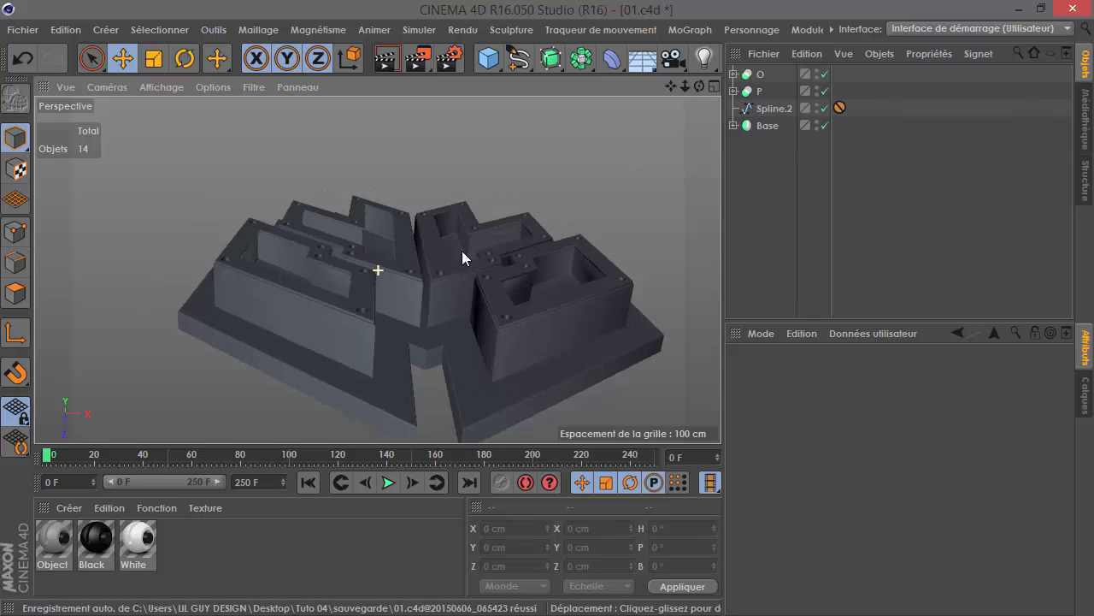
scroll(504, 273, up, 5)
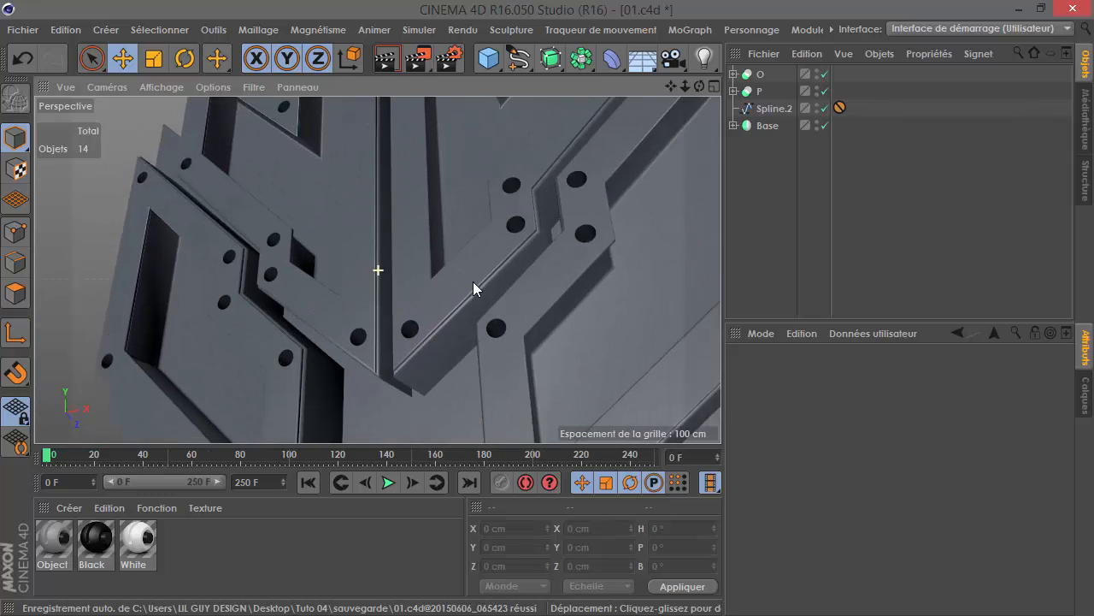